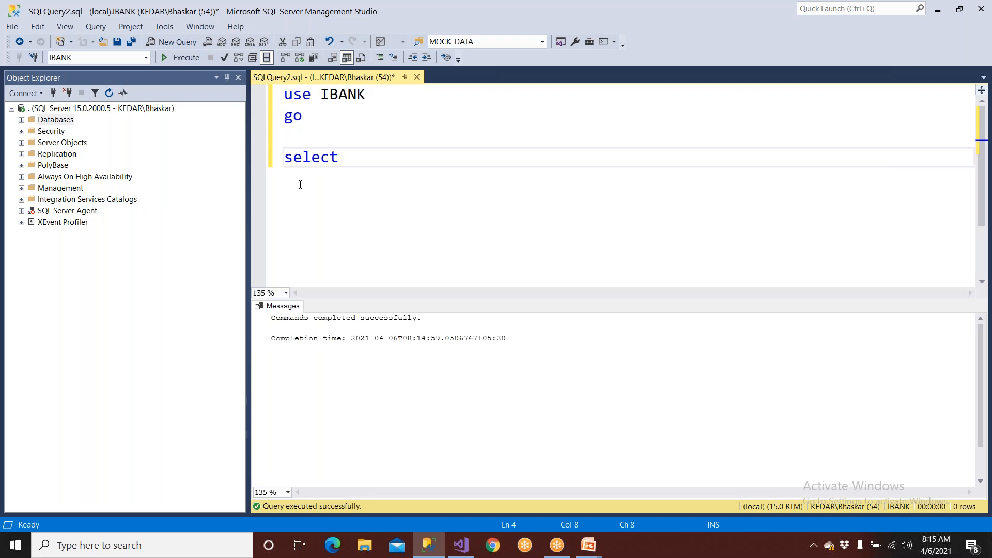
Switch to Visual Studio and preview the SalesDrillDownReport report.
key(alt+Tab)
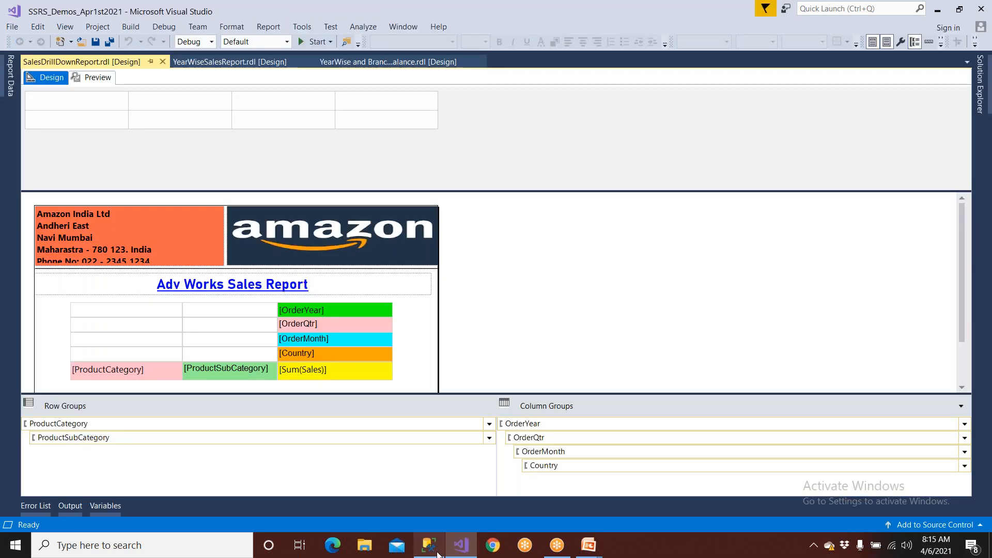
click(467, 550)
click(468, 550)
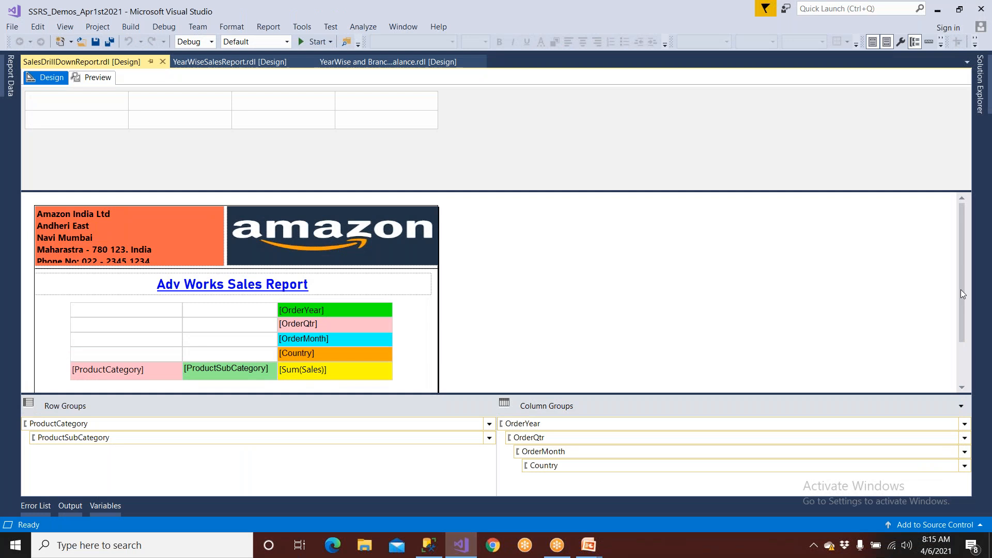
click(101, 77)
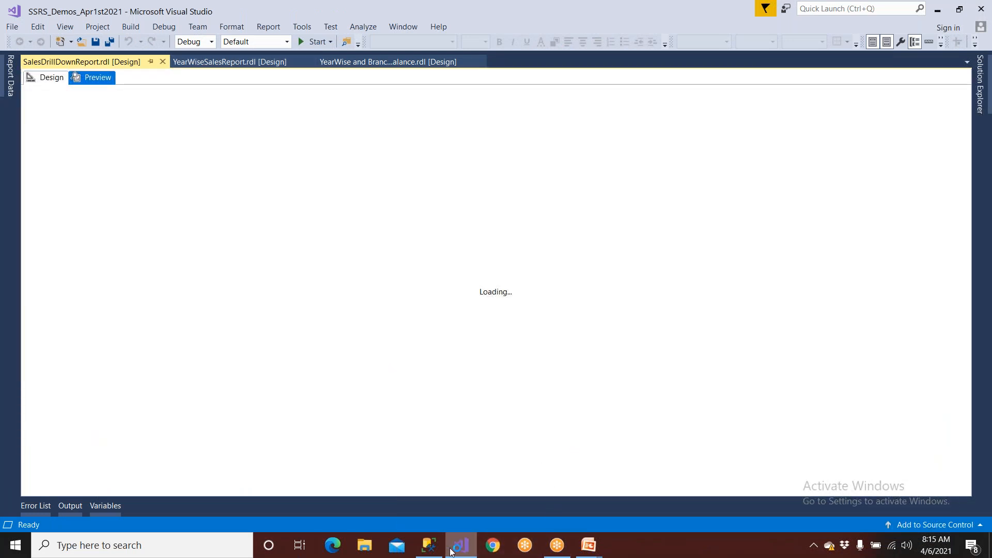
Switch to the PowerPoint presentation and copy the full SQL query text from the Create Data Set slide.
click(433, 548)
mouse_move(588, 545)
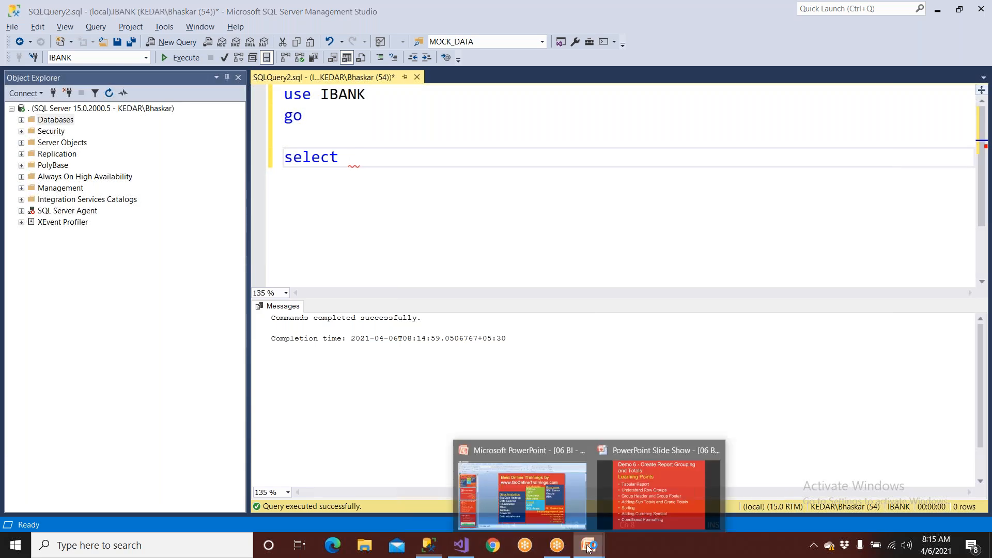
click(659, 488)
click(595, 378)
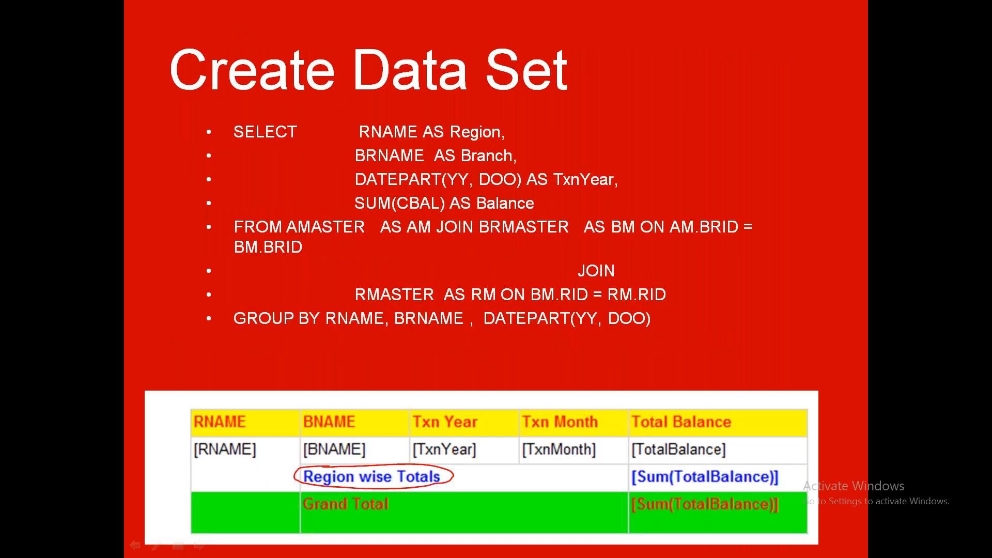
click(595, 378)
key(Escape)
click(584, 269)
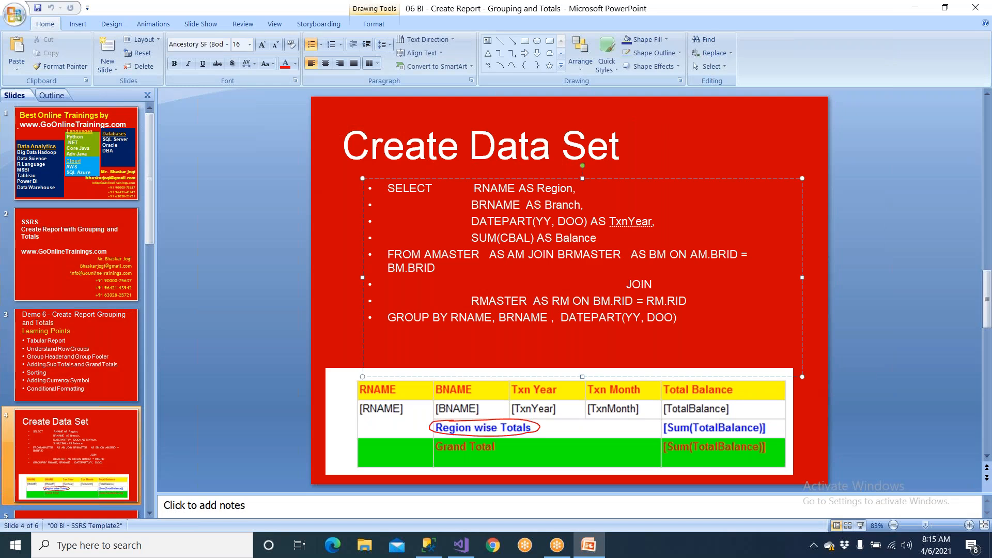
key(ctrl+a)
key(ctrl+c)
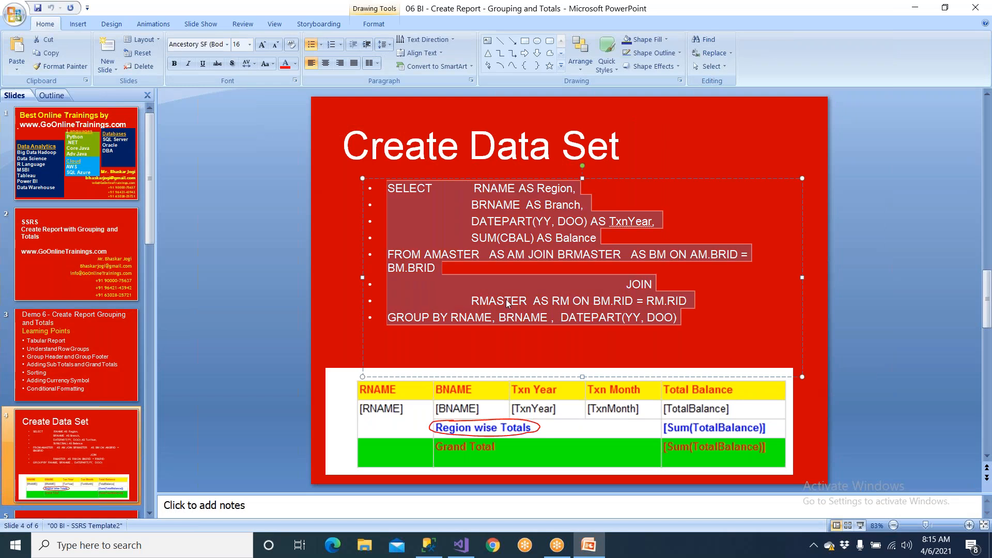
Switch to SQL Server Management Studio, replace the unfinished select statement with the copied query, and hide the results pane.
click(428, 545)
drag(336, 157, 225, 163)
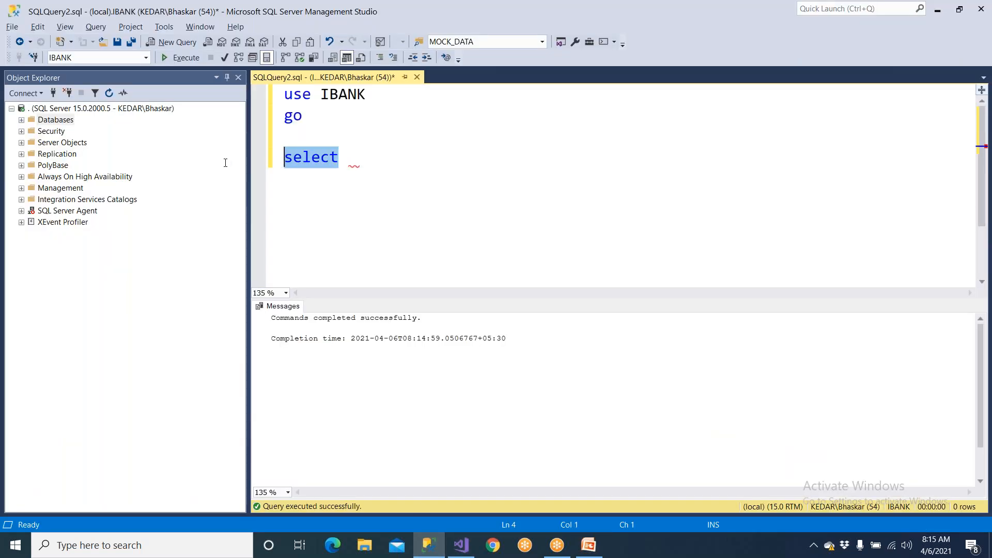
key(ctrl+v)
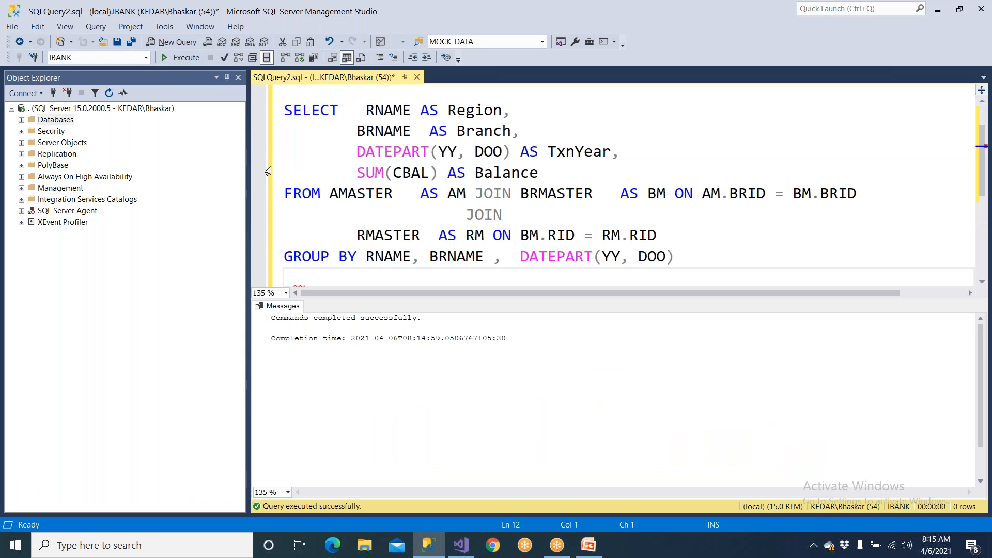
key(ctrl+r)
scroll(324, 233, up, 1)
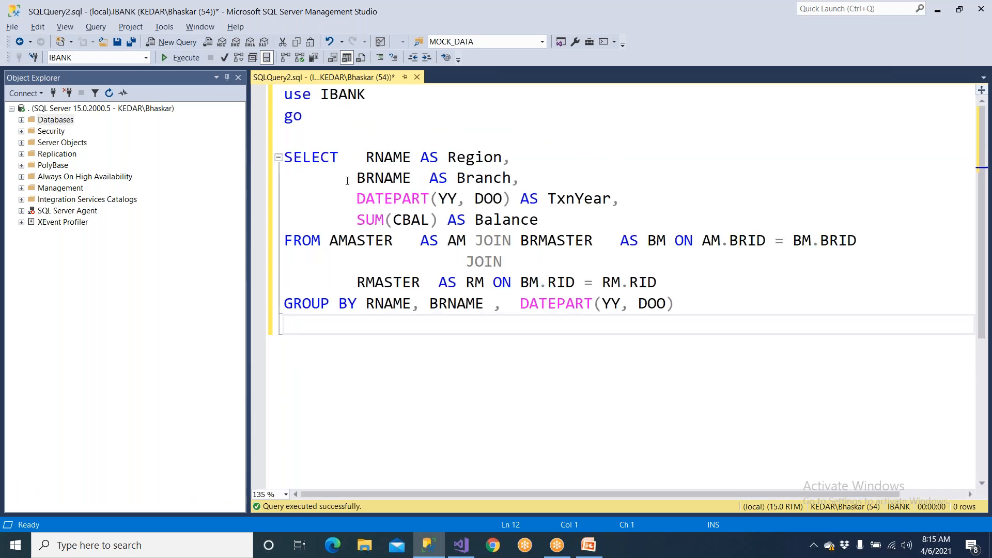
Execute the query against IBANK and review the Region, Branch, TxnYear and Balance result columns.
click(187, 57)
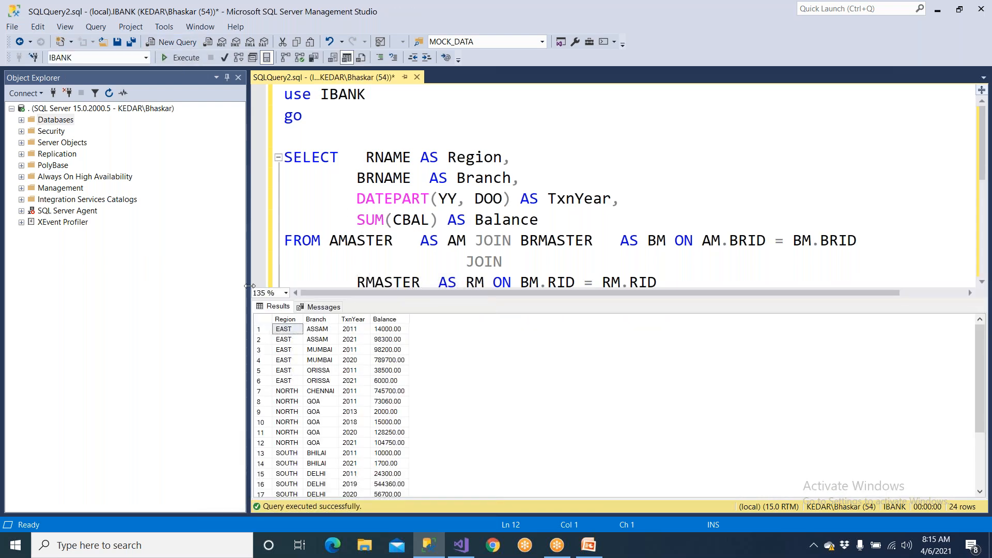
click(294, 319)
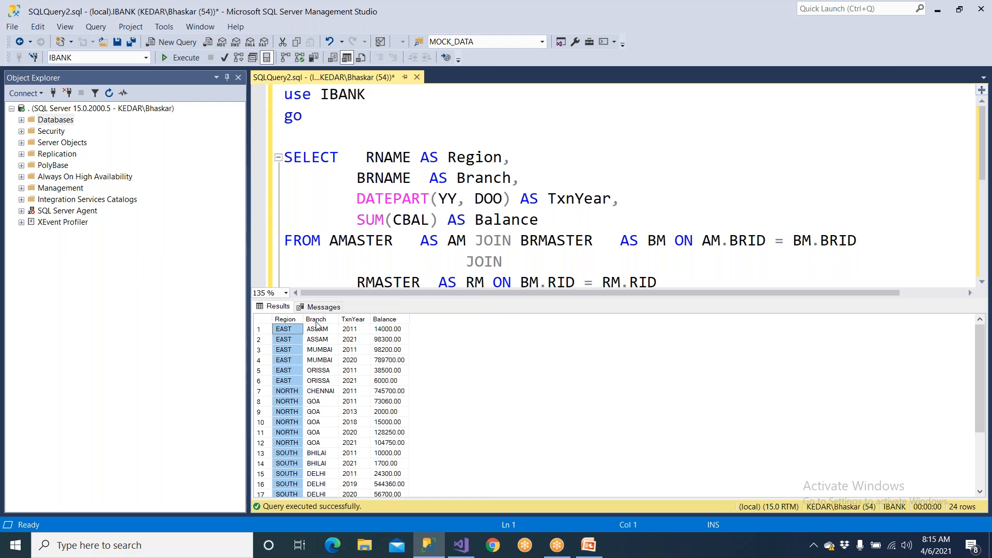
click(316, 320)
click(354, 321)
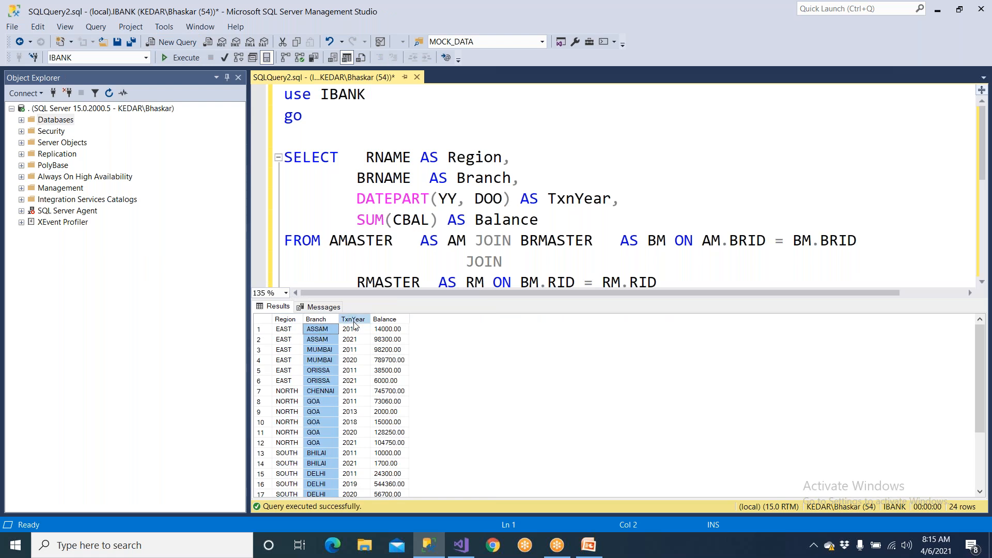
click(394, 320)
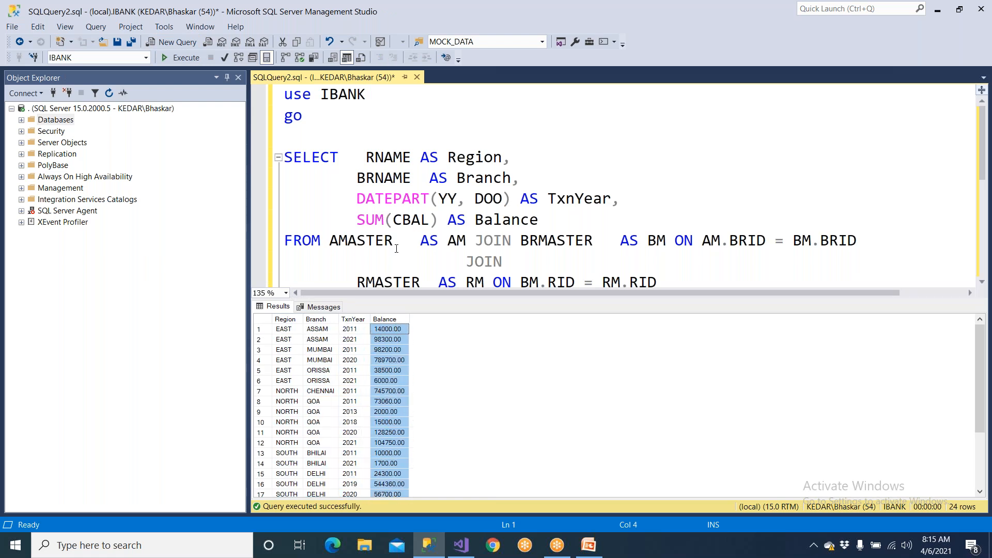
Hide the results and examine the table aliases and join conditions linking AMASTER, BRMASTER and RMASTER.
key(ctrl+r)
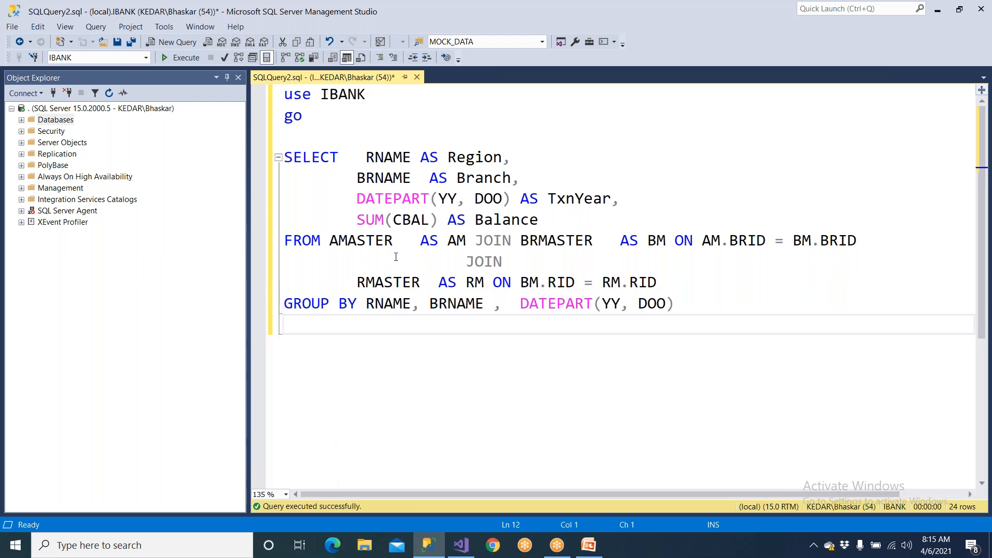
ctrl+scroll(396, 258, down, 2)
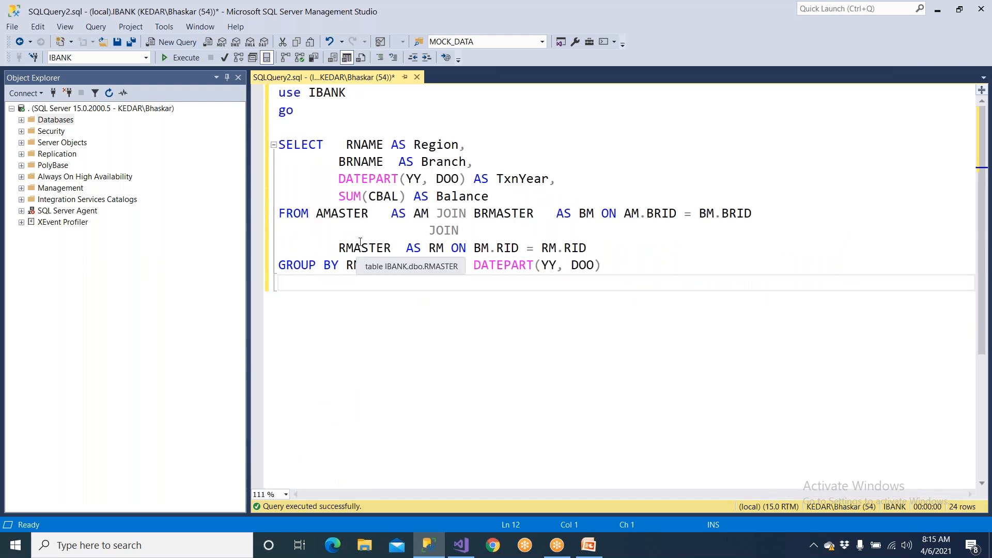
drag(391, 214, 414, 214)
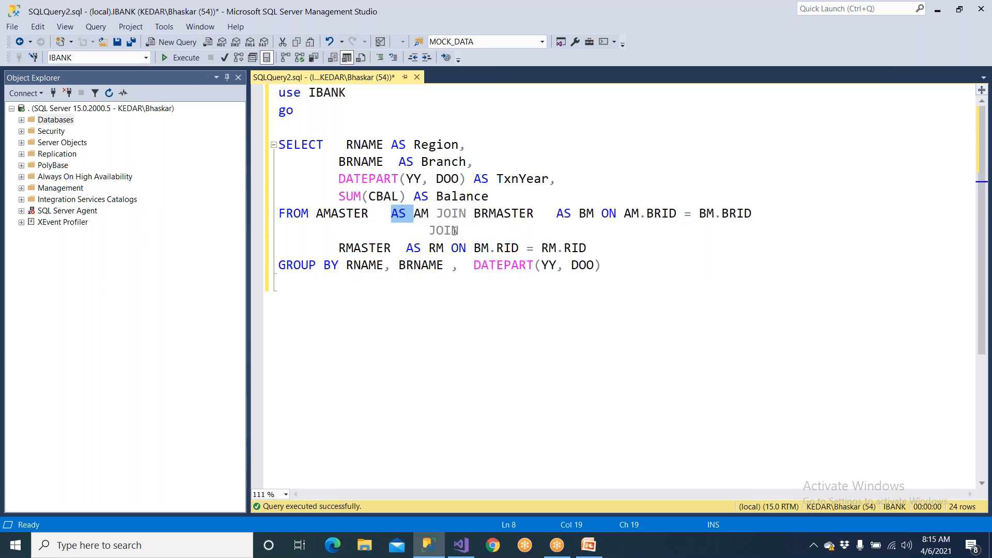
drag(550, 213, 779, 213)
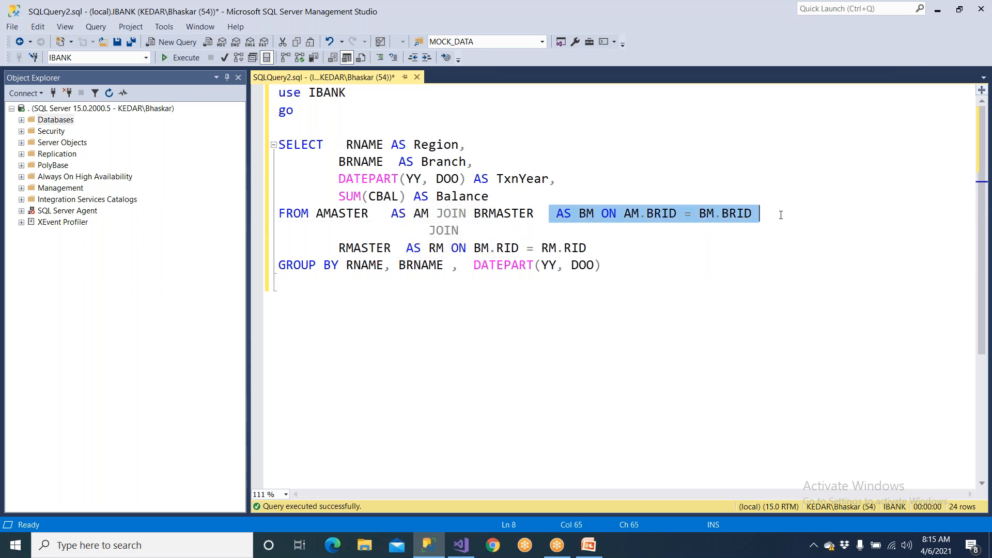
drag(338, 248, 614, 253)
Examine the query's selected columns with their Region, Branch, TxnYear and Balance aliases, and execute the query again.
double_click(370, 145)
double_click(425, 146)
click(426, 153)
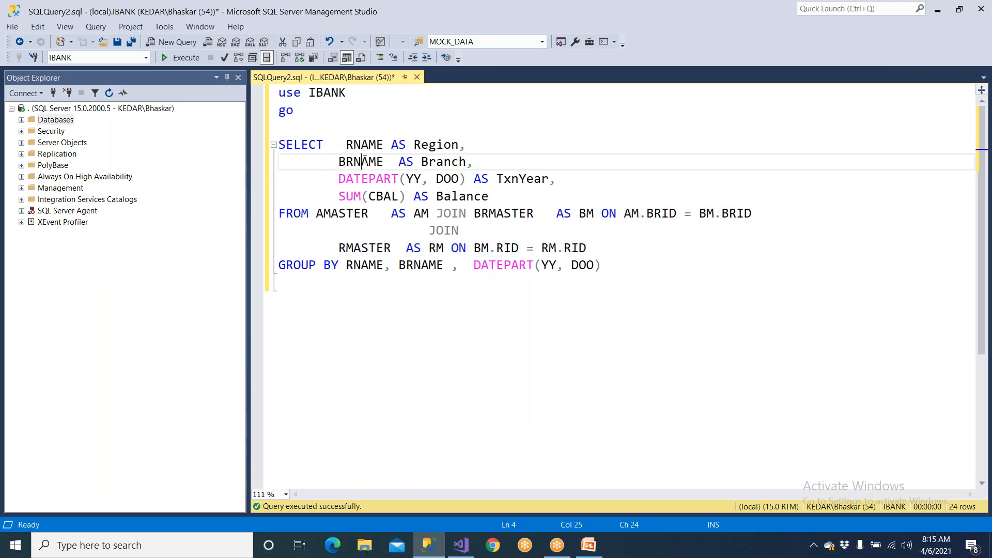
double_click(439, 162)
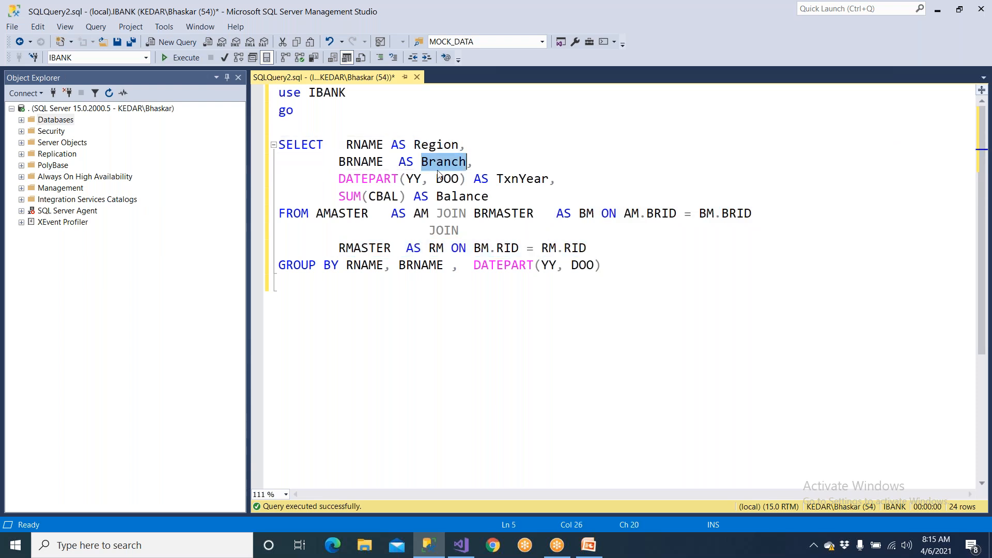
double_click(368, 179)
drag(494, 178, 542, 179)
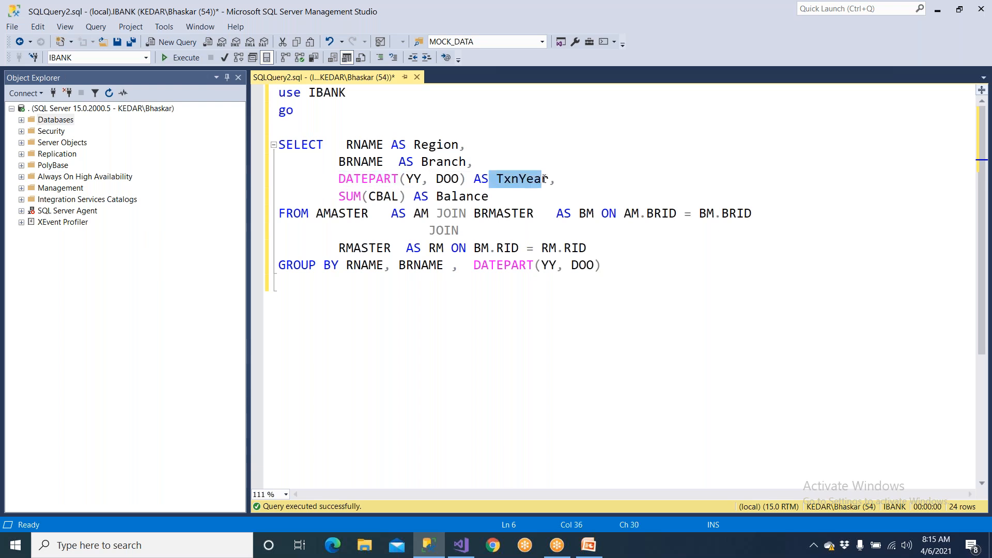
double_click(438, 179)
double_click(371, 196)
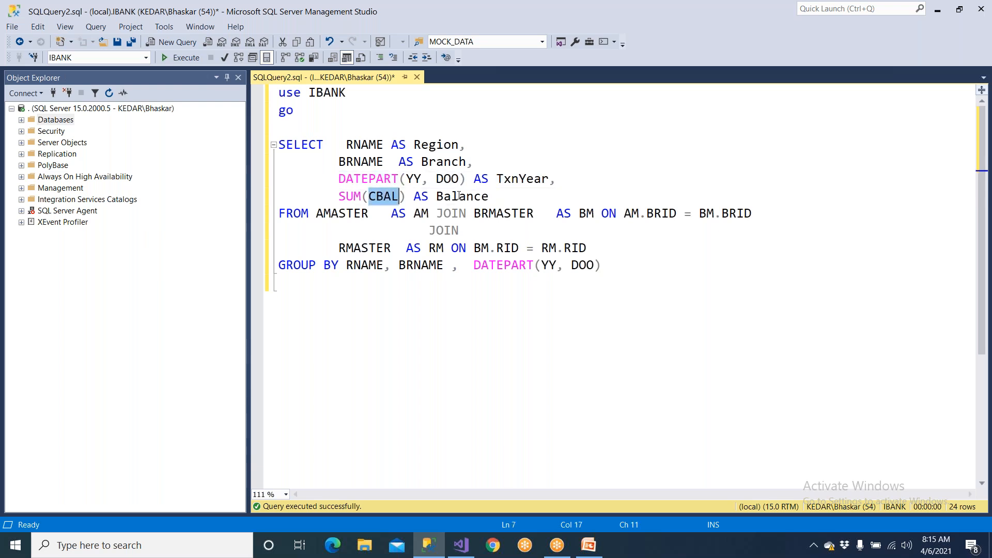
double_click(459, 197)
click(450, 282)
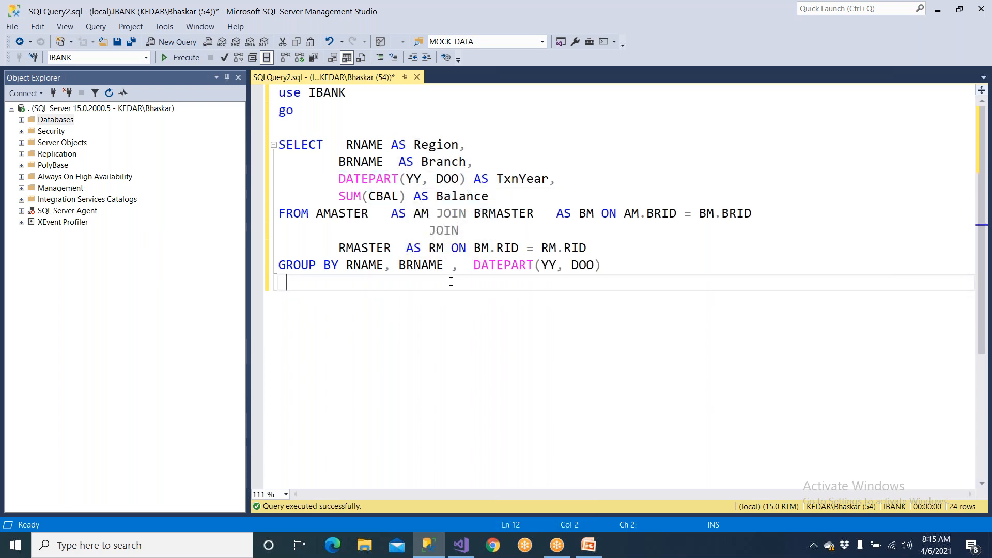
click(172, 63)
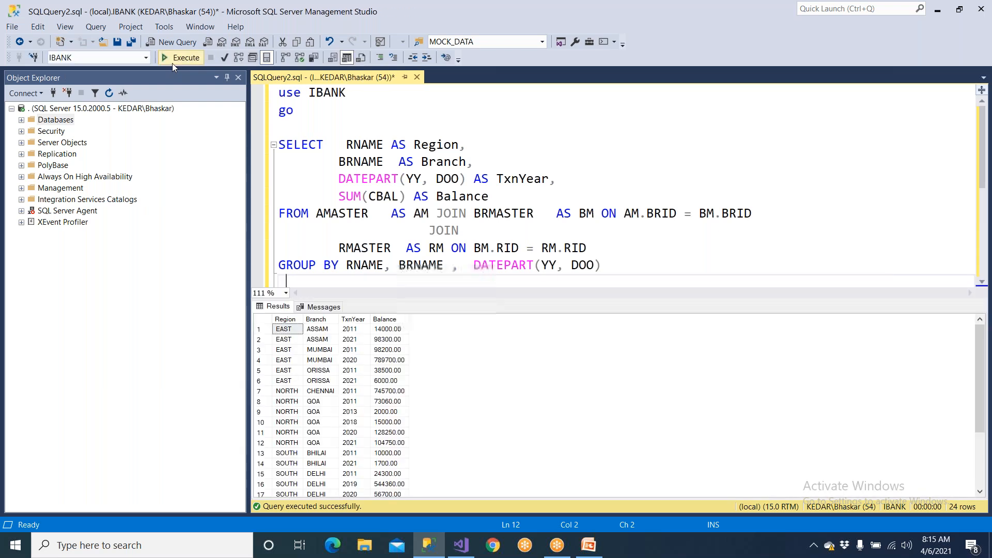
Switch to Visual Studio and start adding a new item to the Reports folder using the AmazonReportTemplate.
click(463, 538)
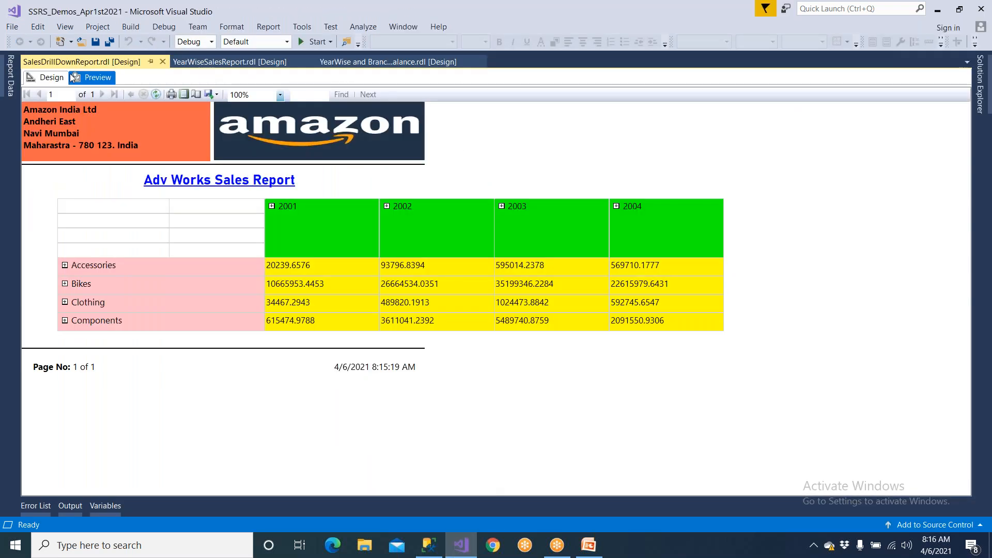
click(52, 77)
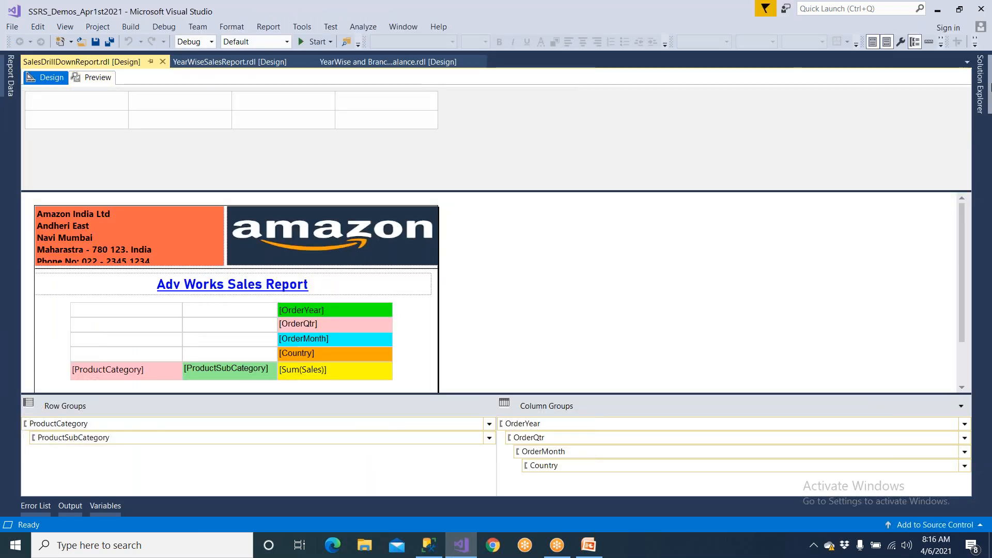
click(980, 85)
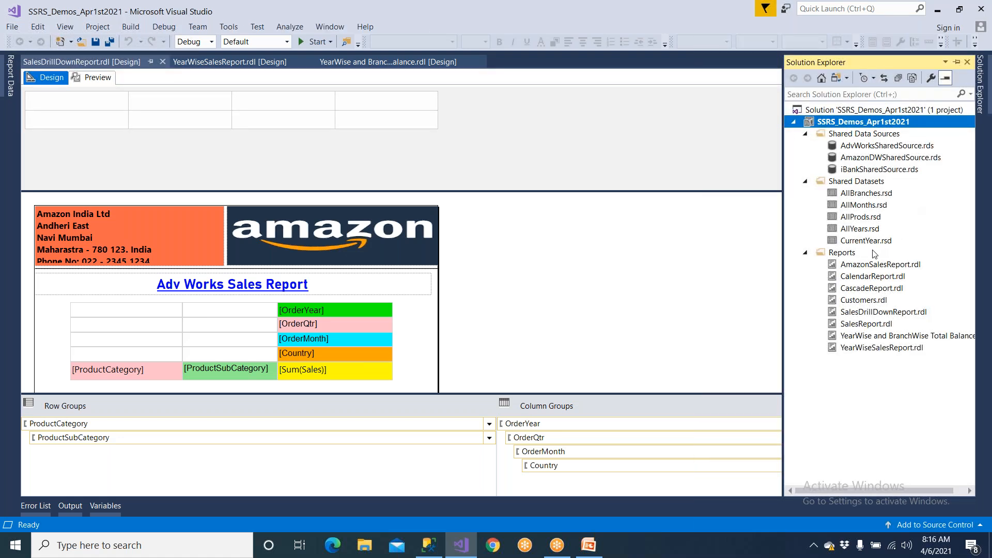
right_click(844, 253)
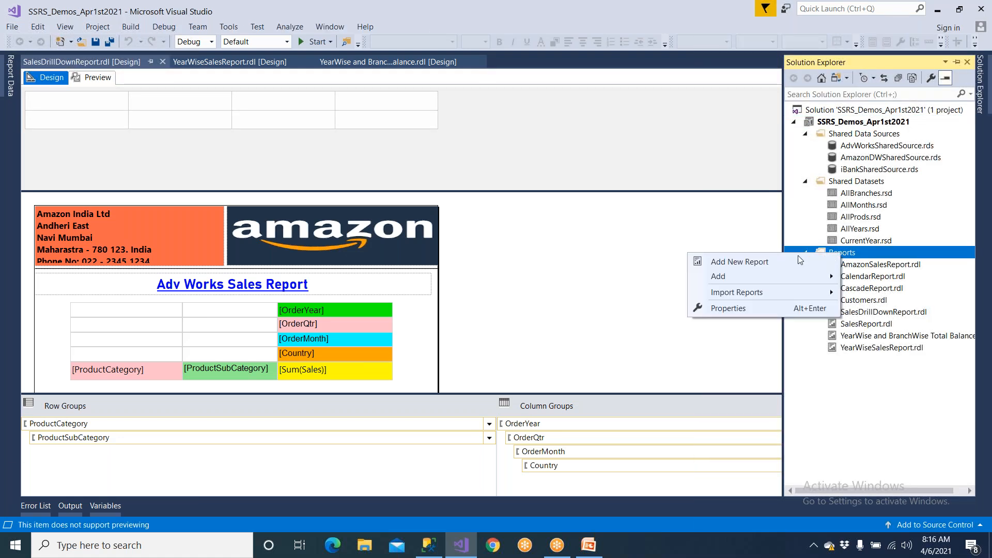
mouse_move(764, 276)
click(605, 275)
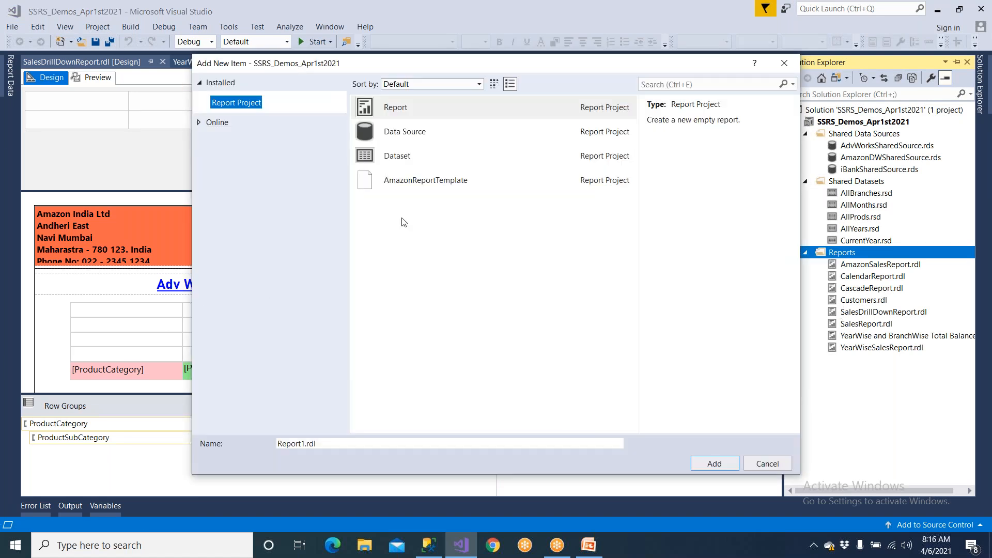
click(427, 189)
Name the new report Branchwise_YearWise_Balance and add it to the project.
click(393, 443)
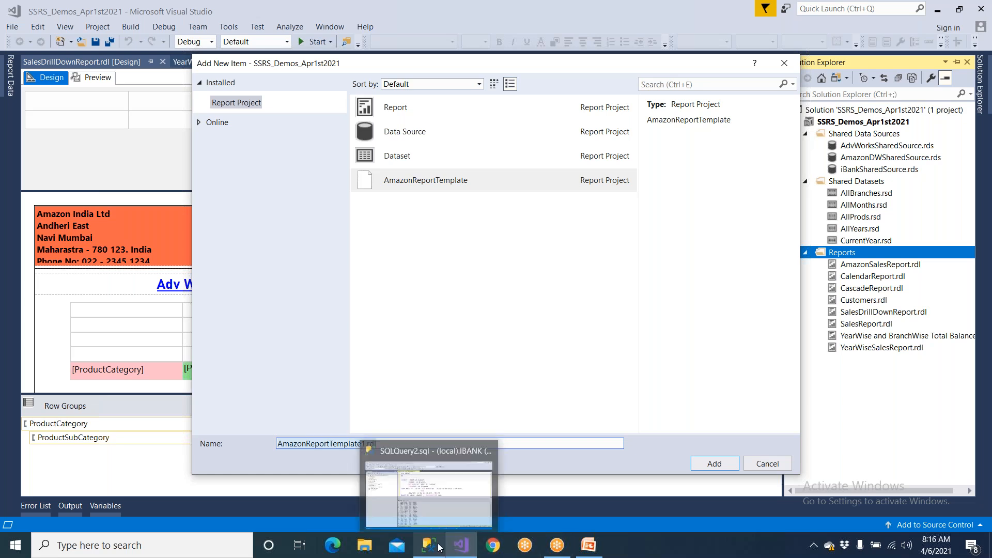
text(Branno)
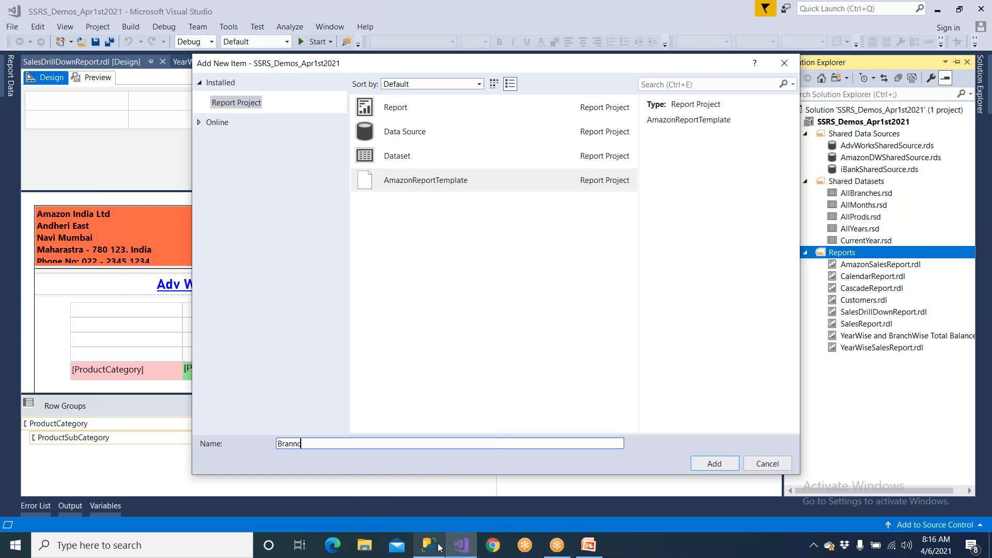
key(BackSpace)
text(o)
click(429, 545)
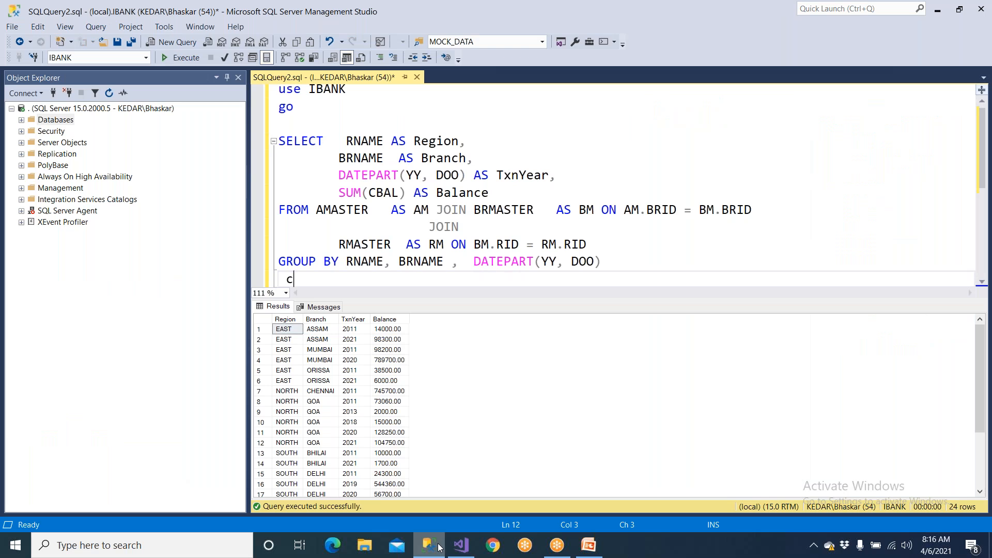
click(460, 545)
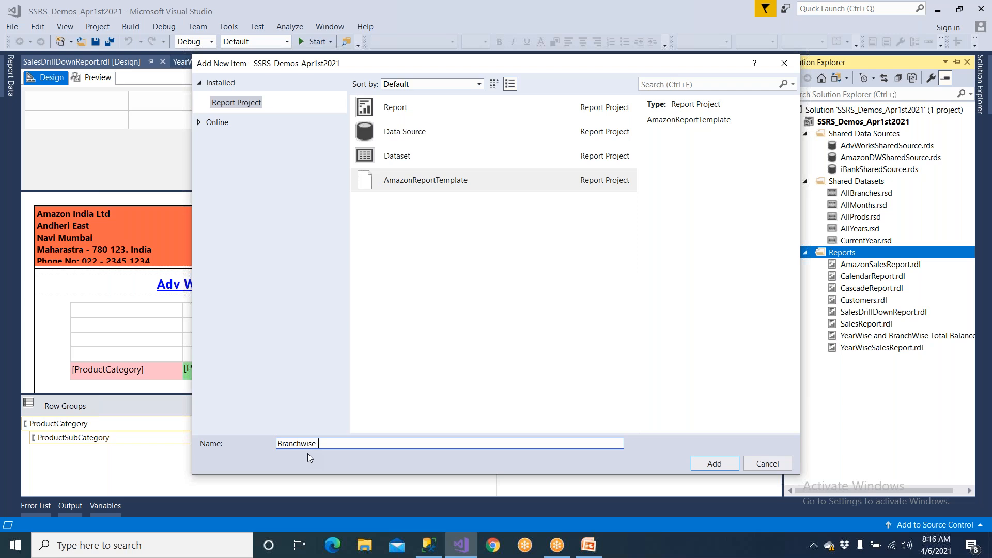
text(Wise_Balance)
click(706, 464)
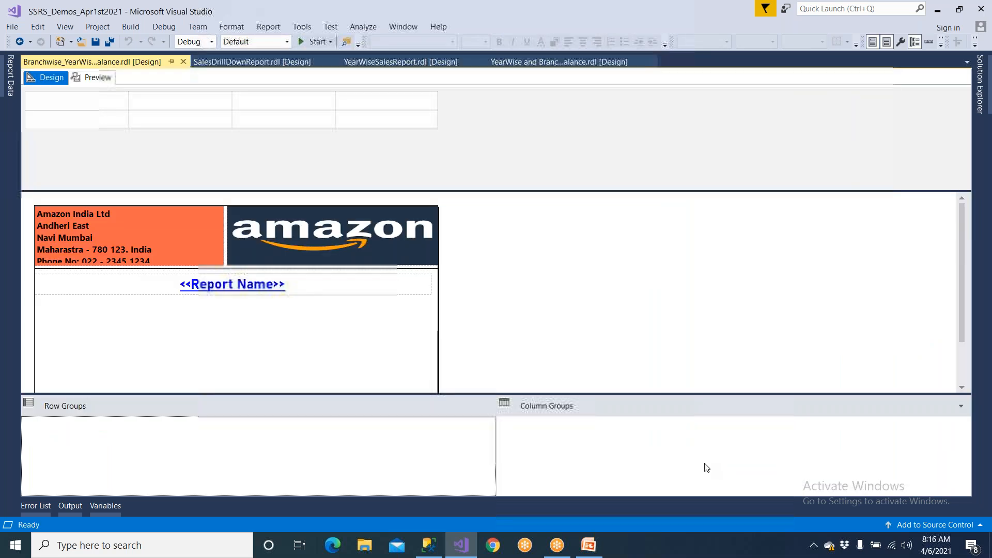
Replace the <<Report Name>> placeholder in the report title with "Branch wise and Year".
click(258, 280)
drag(295, 283, 169, 281)
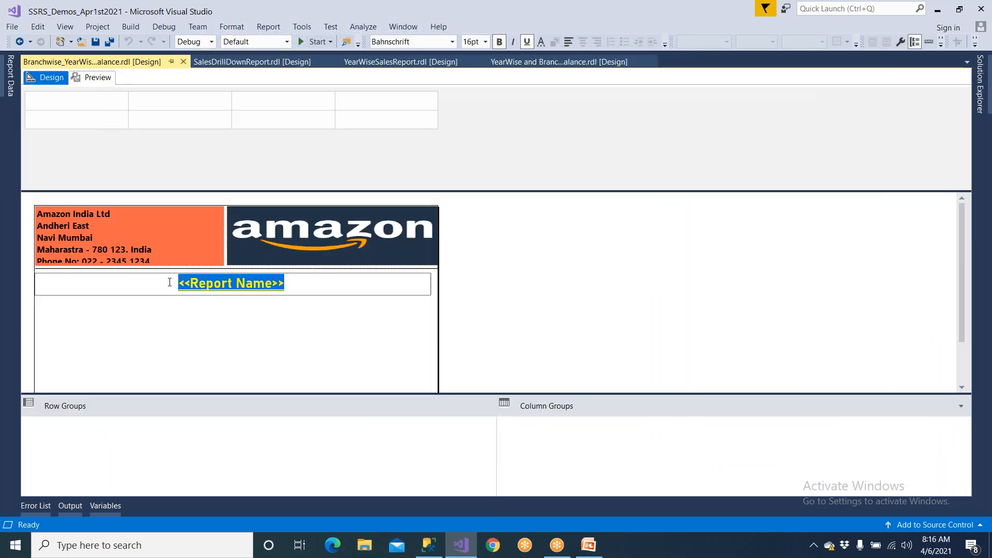
text(Branch)
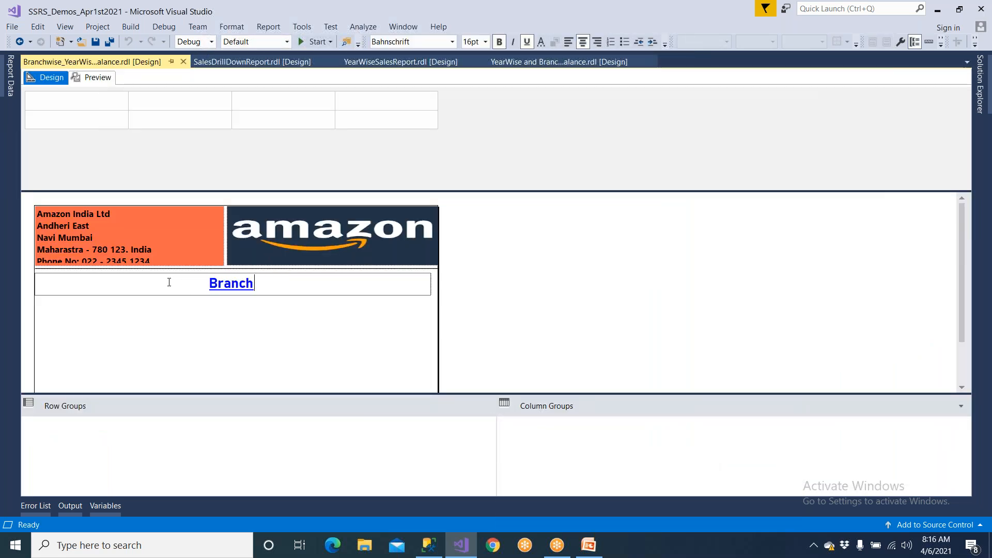
text( wise and )
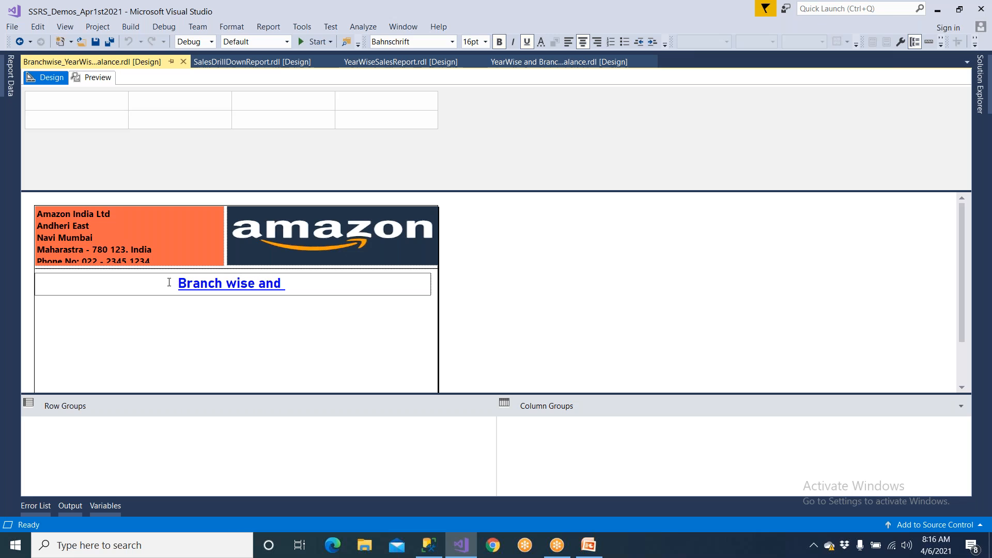
text(Year)
key(BackSpace)
text(ar )
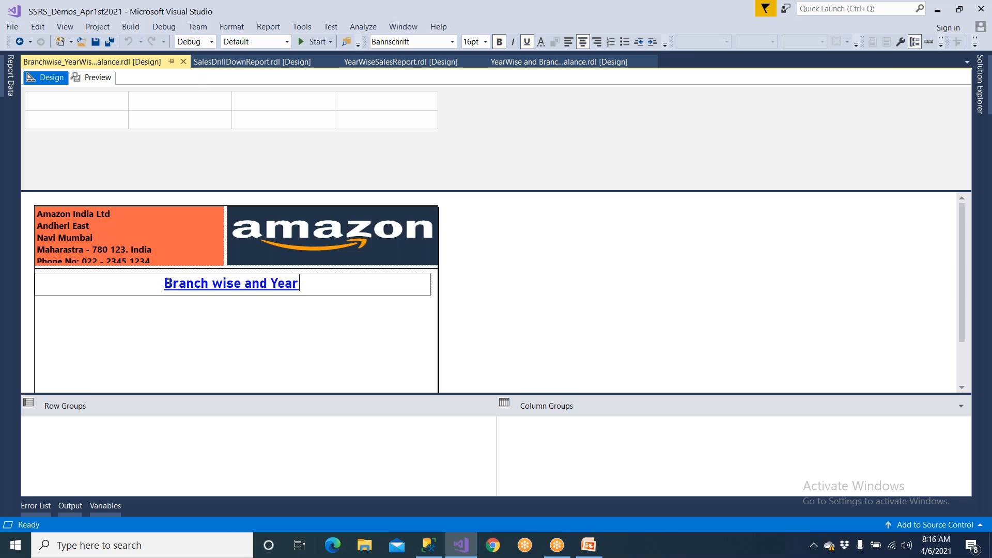
text(W)
key(BackSpace)
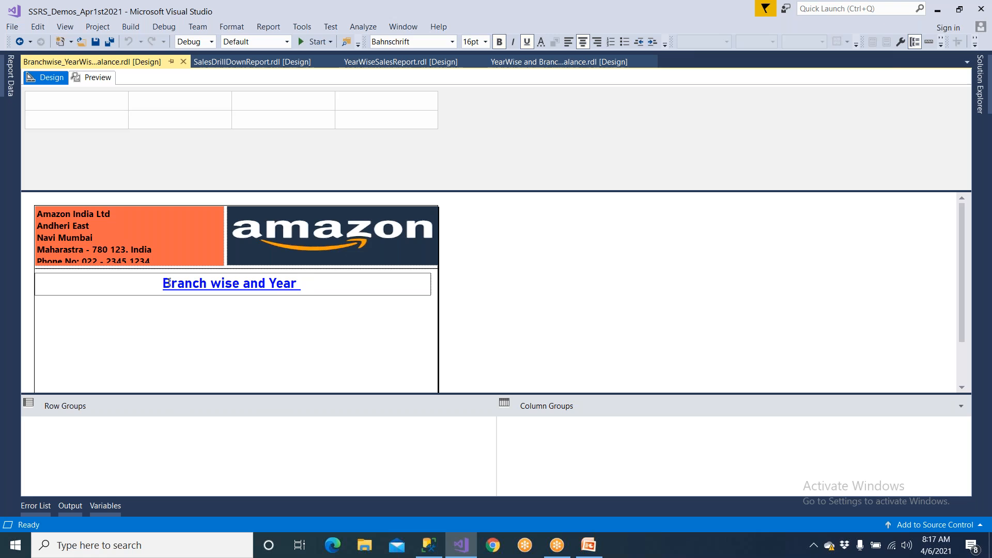
Check the query's columns in SQL Server Management Studio, and complete the report title in Visual Studio as "Branch wise and Year Wise Balance".
click(429, 544)
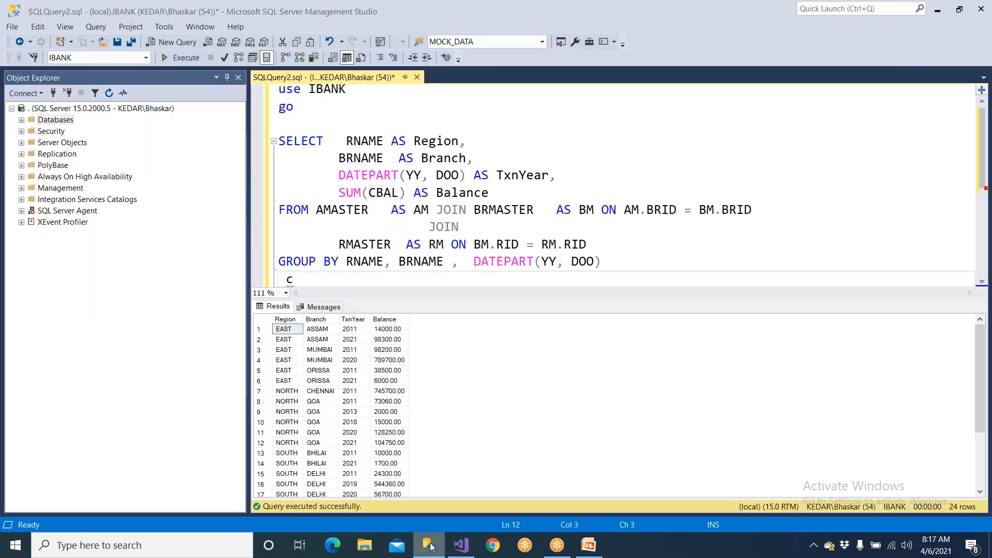
click(430, 546)
text(Wise S)
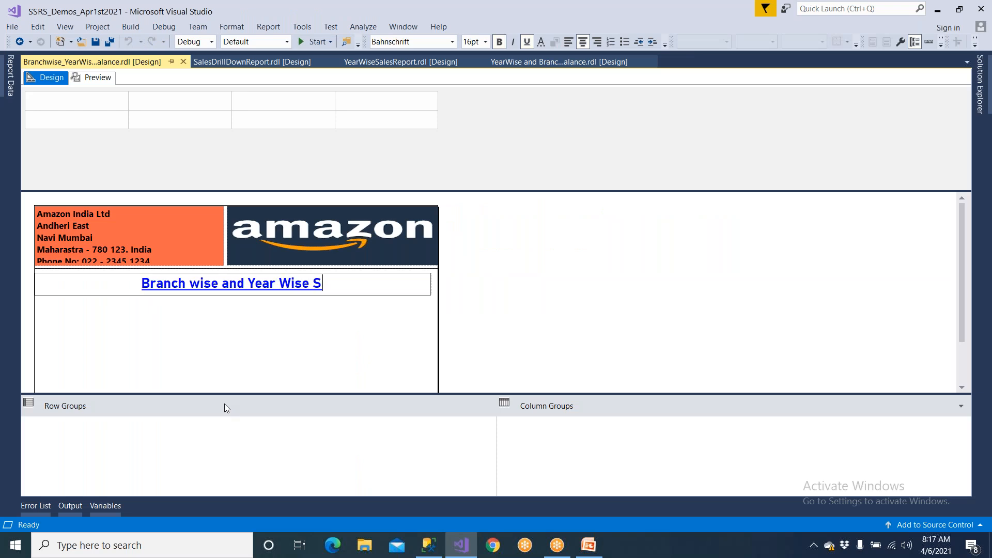
key(BackSpace)
text(Ba;)
key(BackSpace)
text(lance)
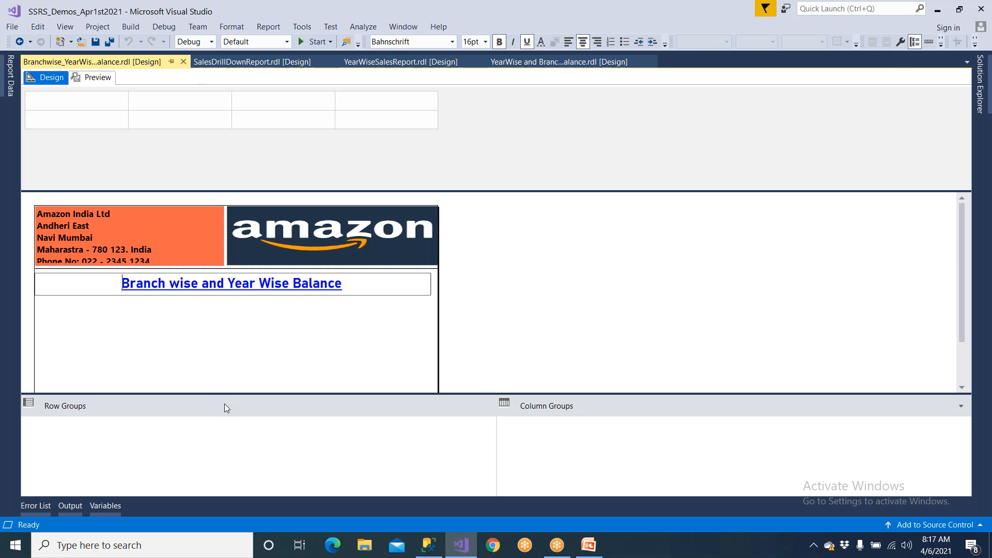
Add "Region," in front of "Branch" in the report title.
text(Region a)
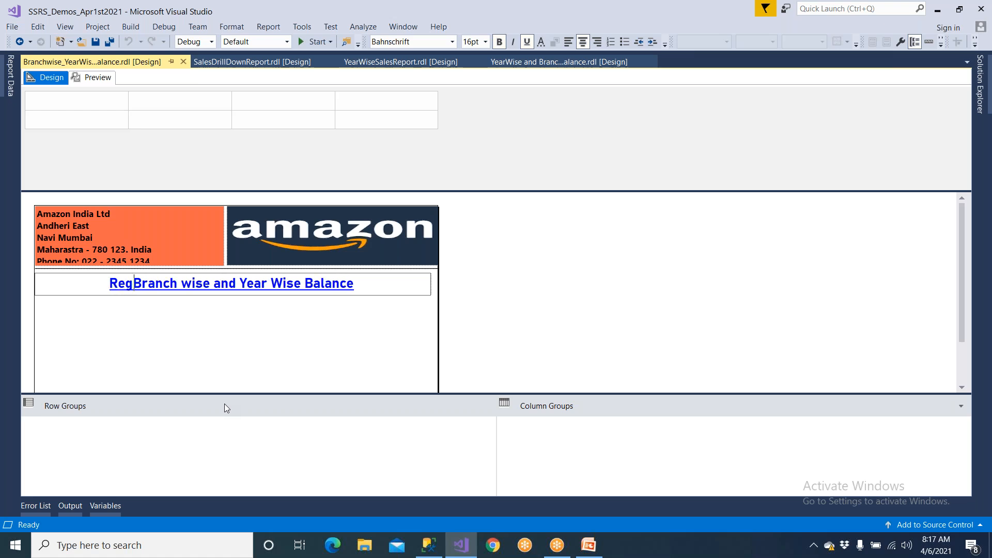
text(nd)
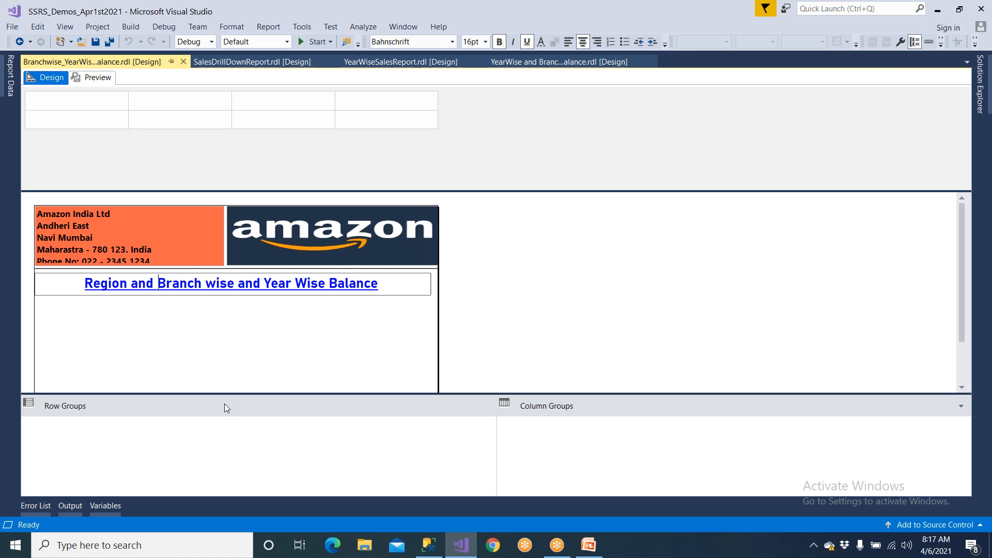
click(206, 283)
click(159, 283)
key(BackSpace)
key(BackSpace)
key(BackSpace)
key(BackSpace)
key(BackSpace)
text(,)
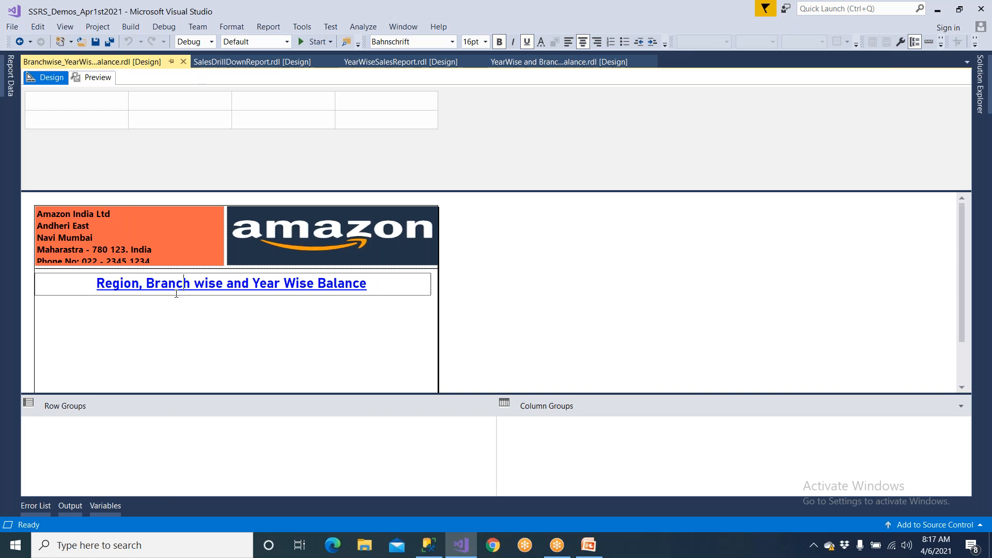
Shorten the report title to "Region, Branch and Year Wise Balance" and save the report.
key(BackSpace)
key(BackSpace)
key(BackSpace)
key(BackSpace)
key(BackSpace)
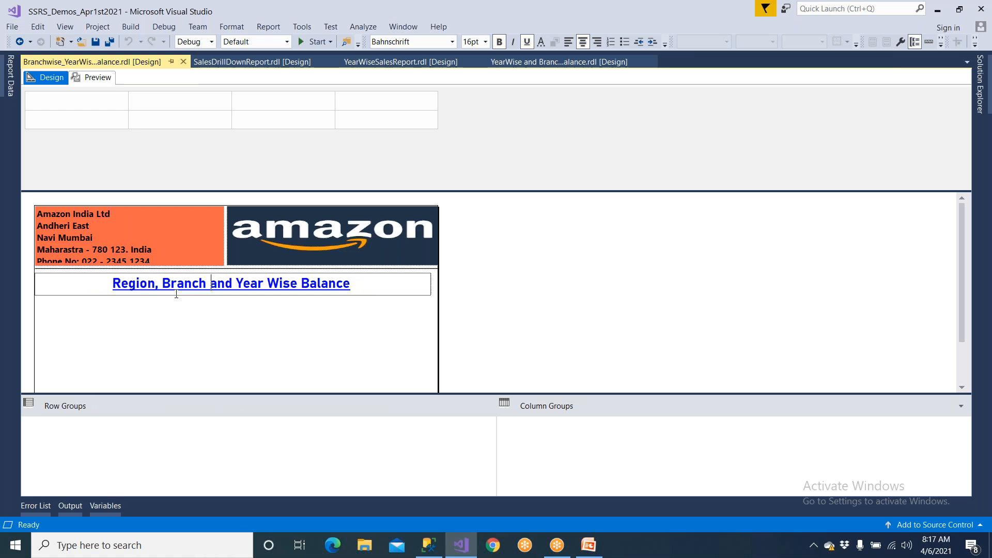
click(185, 351)
key(ctrl+s)
Add a report data source named iBankSrc that references the shared data source iBankSharedSource.
click(10, 77)
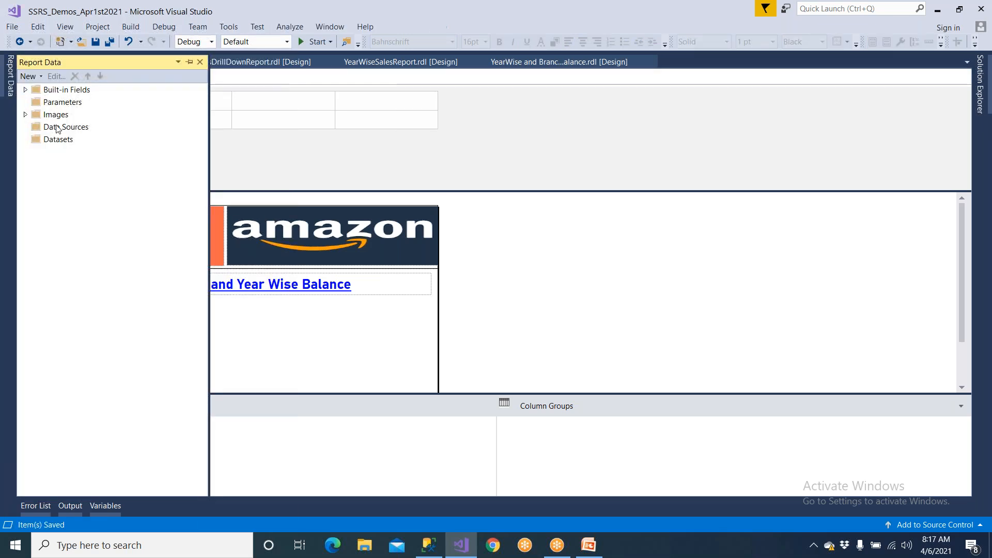
right_click(57, 128)
click(66, 139)
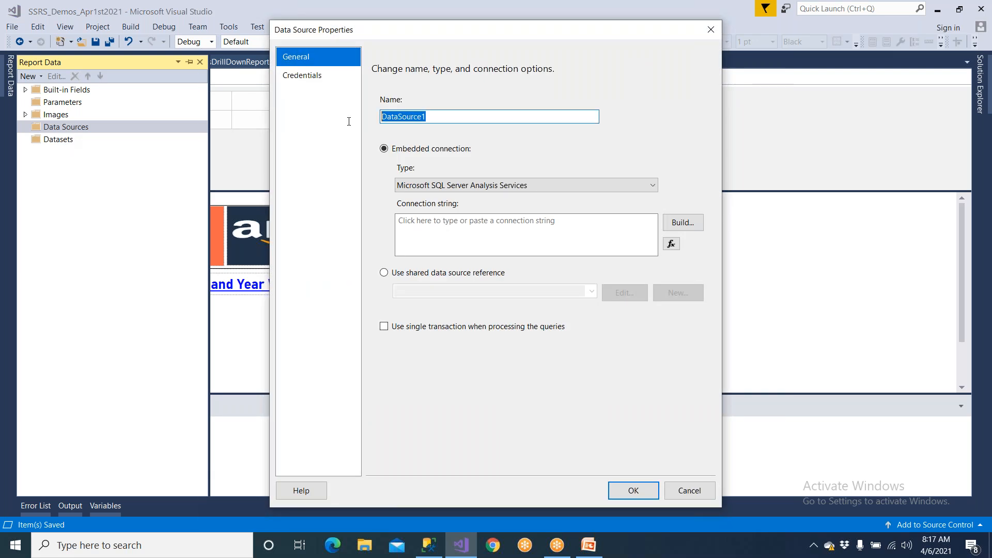
text(iBankSrc)
click(407, 271)
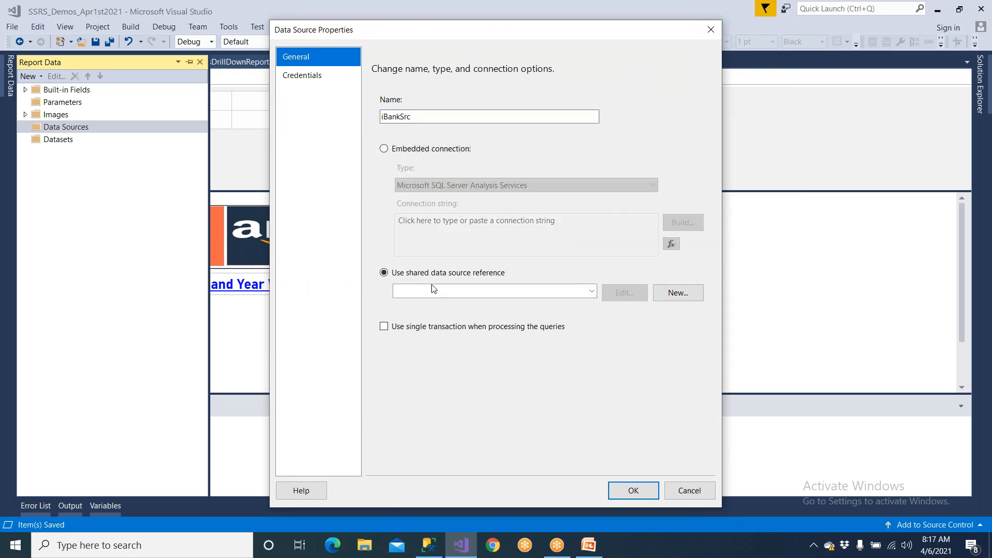
click(590, 291)
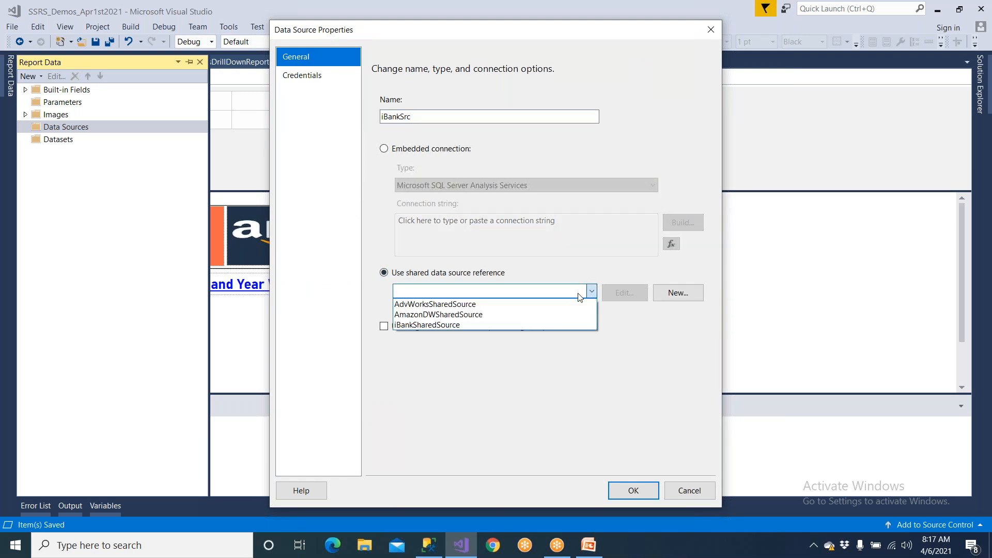
click(511, 324)
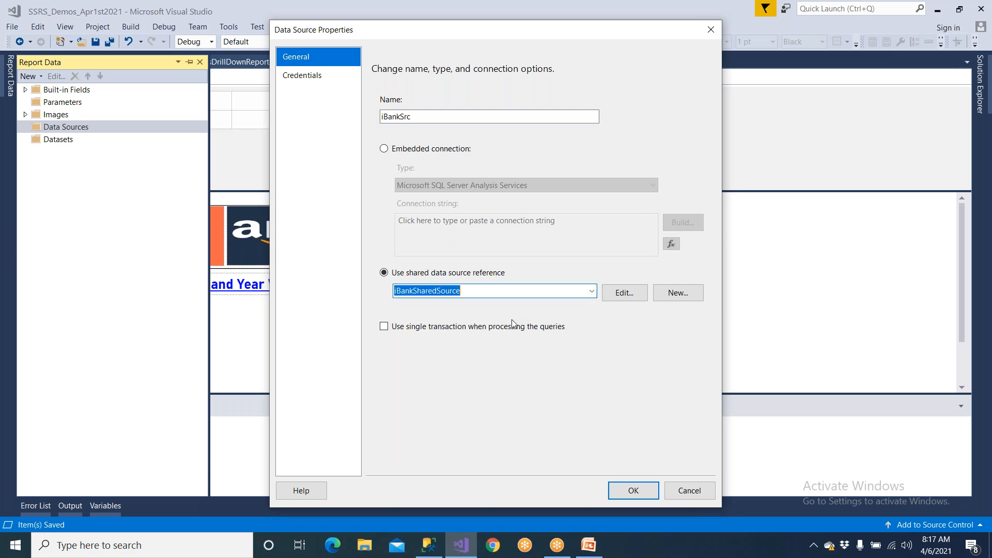
click(633, 490)
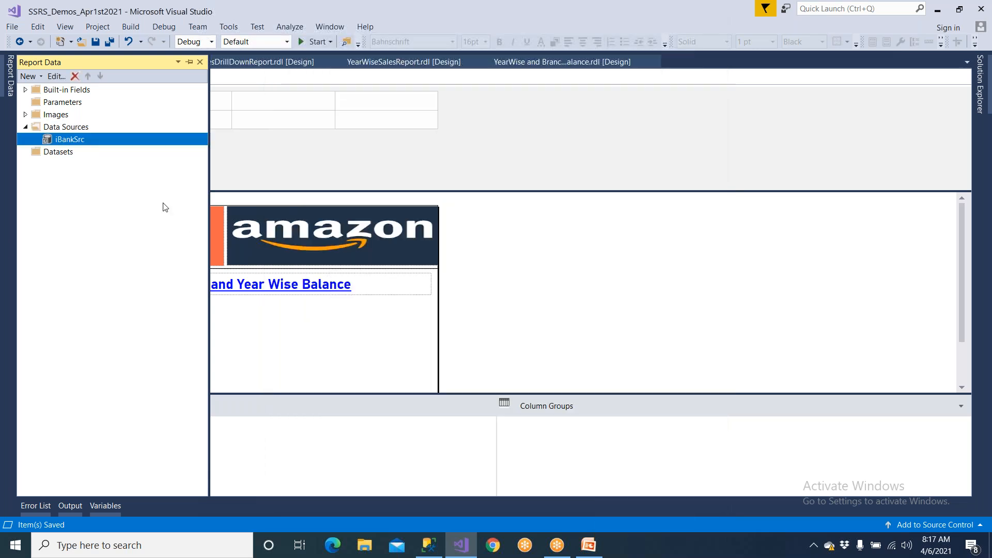
Start a new embedded dataset named MainSET that uses the iBankSrc data source and a text query.
click(58, 153)
right_click(57, 153)
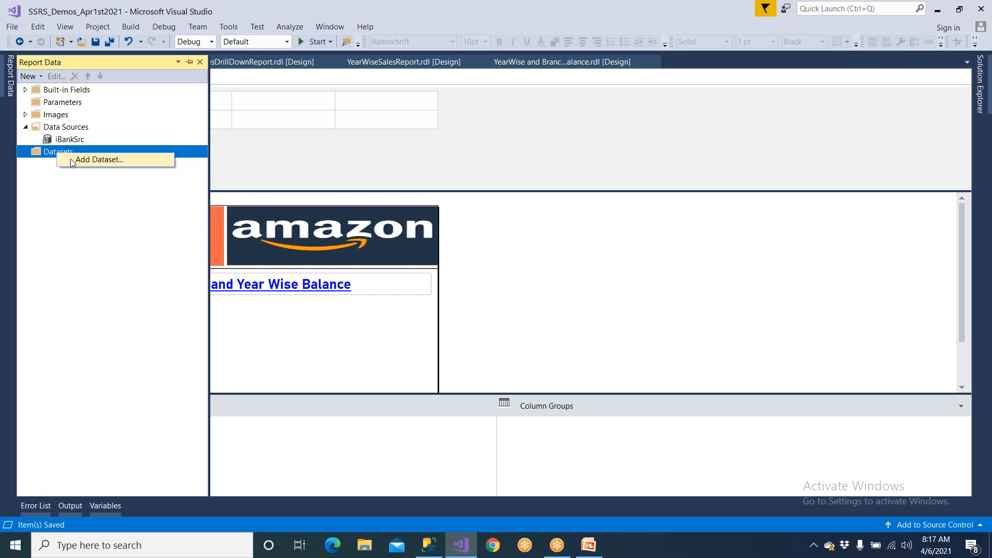
click(71, 159)
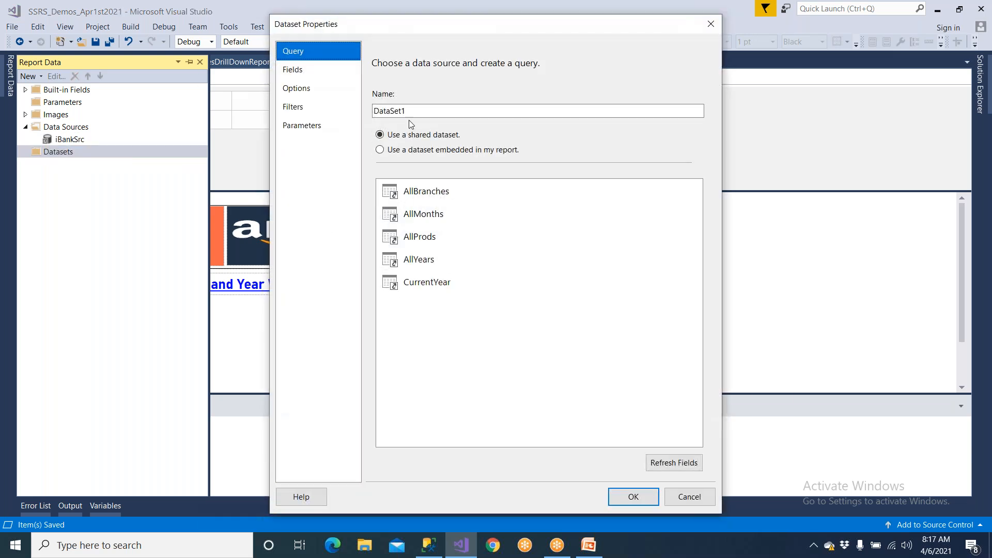
text(Man=)
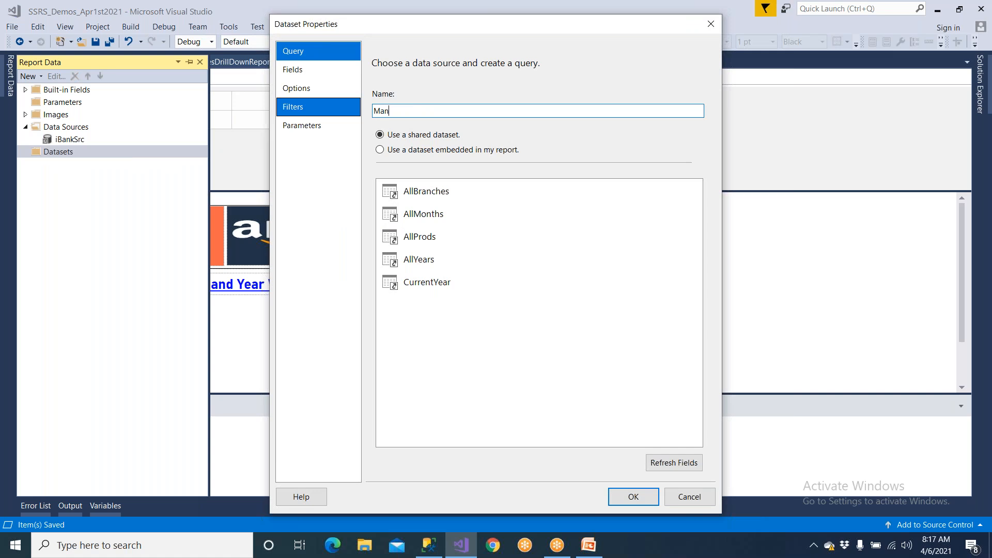
key(BackSpace)
key(BackSpace)
key(BackSpace)
text(inSET)
click(408, 151)
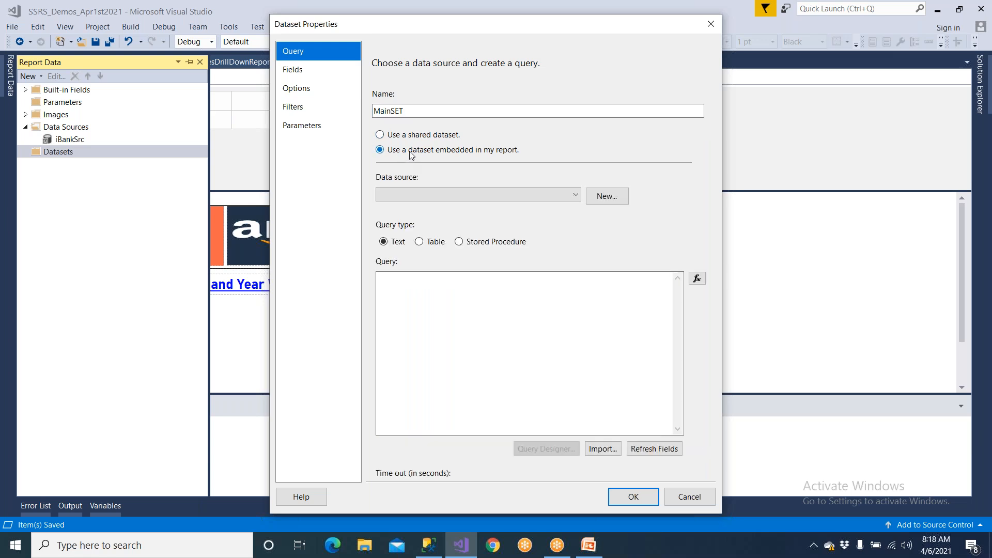
click(427, 192)
click(427, 207)
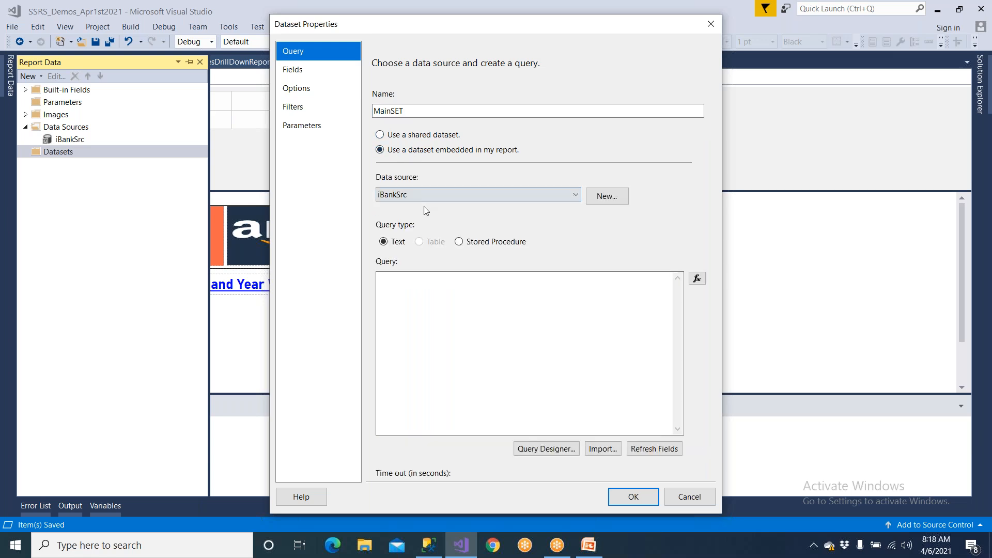
click(416, 310)
Switch to SQL Server Management Studio and delete the stray "c" below the query's GROUP BY clause.
click(422, 550)
drag(335, 284, 217, 267)
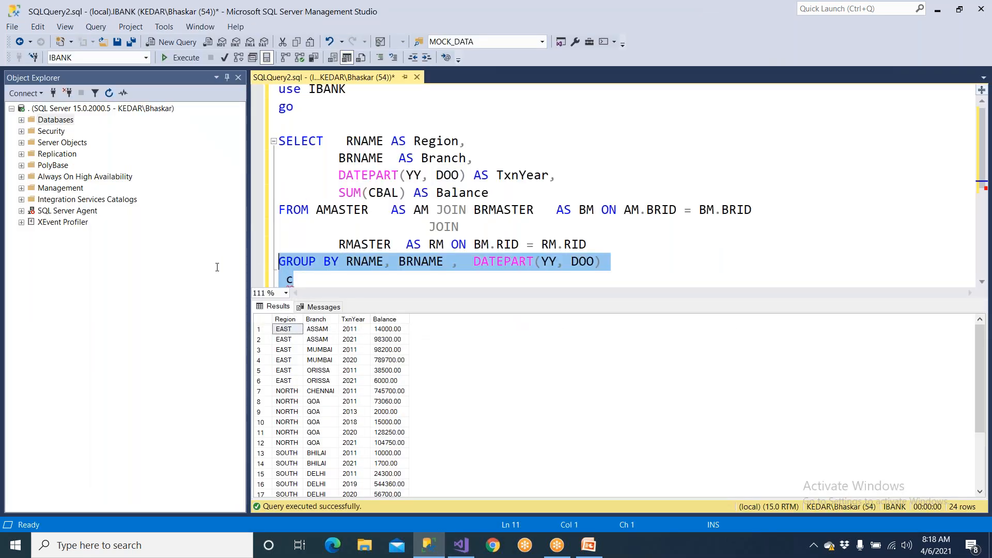
click(293, 279)
key(BackSpace)
key(BackSpace)
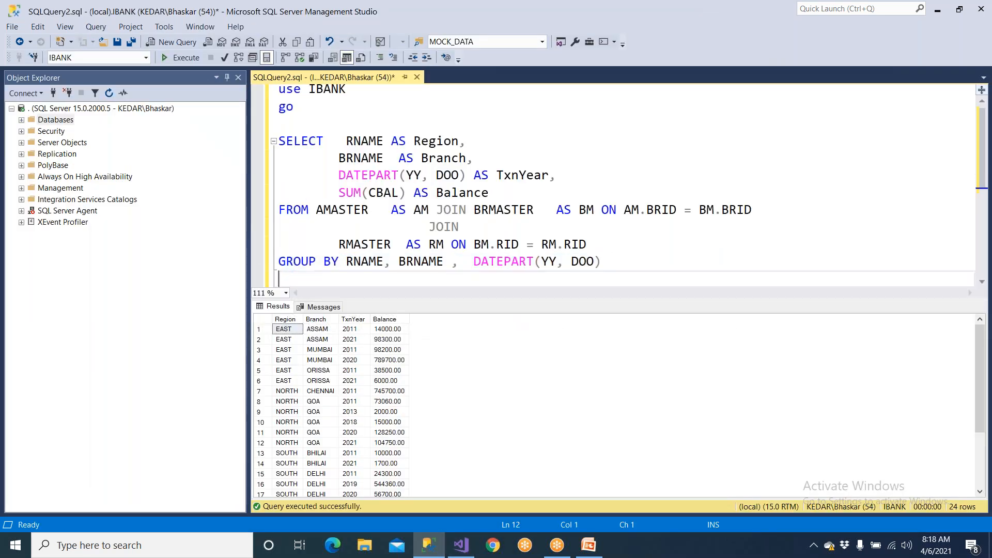
Copy the query from SELECT through the GROUP BY clause, paste it as the MainSET query in Visual Studio, and confirm the dataset.
key(Up)
key(Up)
key(Up)
key(Up)
key(Up)
key(Up)
key(Up)
key(Up)
key(shift+Down)
key(shift+Down)
key(shift+Down)
key(shift+Down)
key(shift+Down)
key(shift+Down)
key(shift+Down)
key(shift+Down)
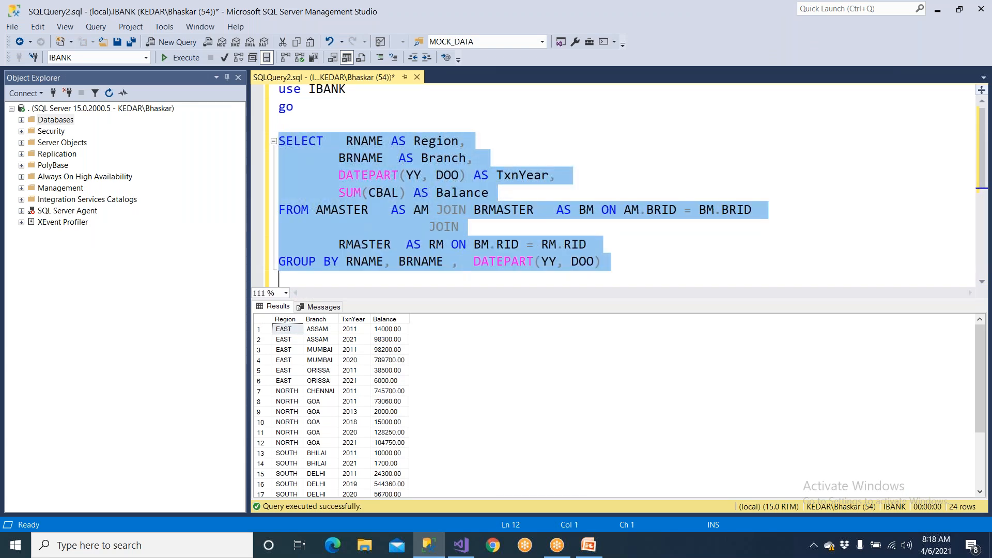
click(467, 553)
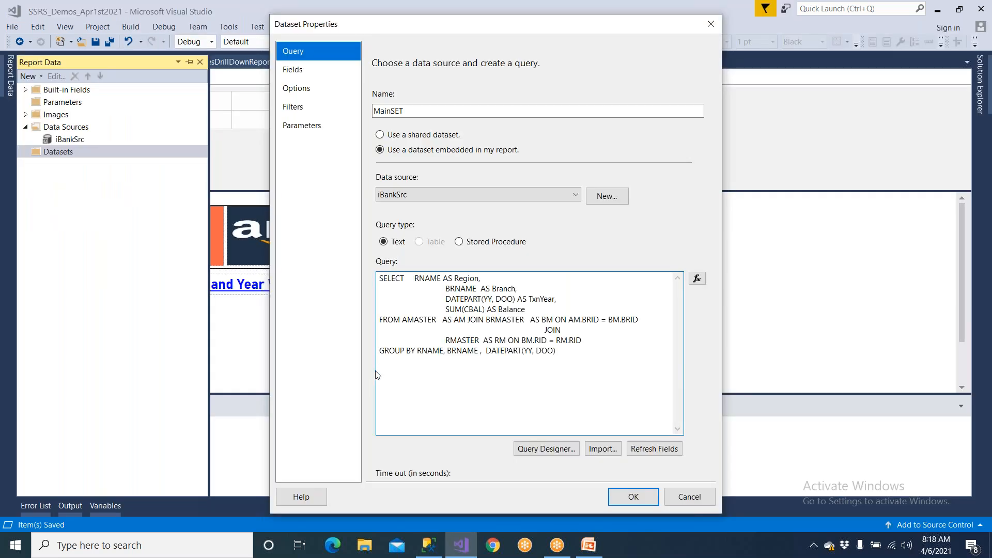
click(614, 497)
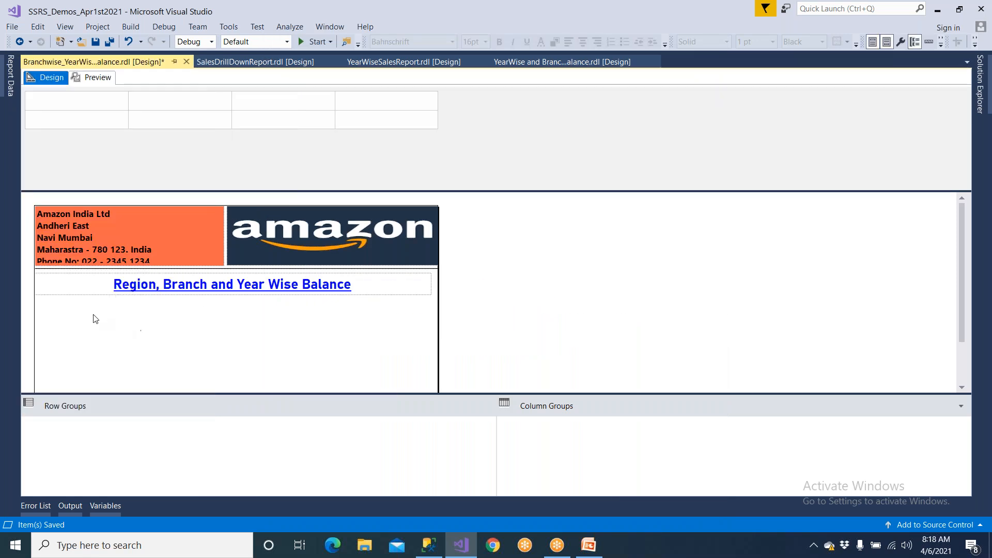
Insert a table below the report title and assign the Region, Branch and TxnYear fields to its three data cells.
right_click(88, 312)
mouse_move(121, 362)
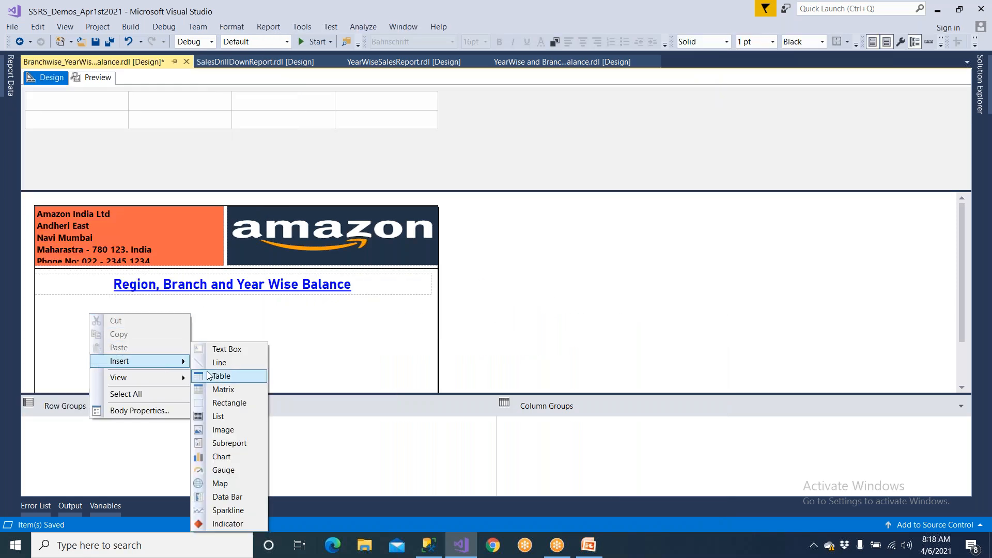
click(222, 381)
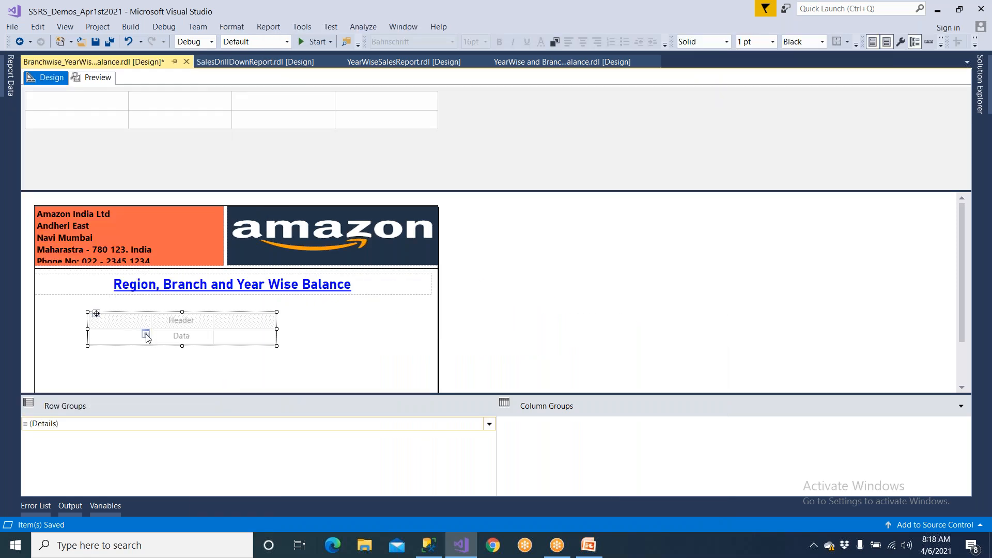
click(146, 336)
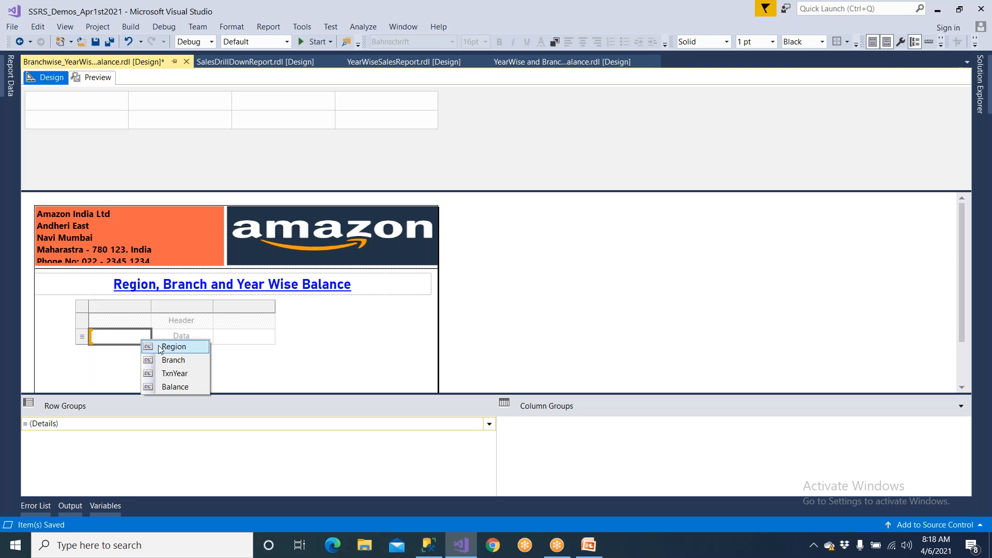
click(158, 345)
click(208, 335)
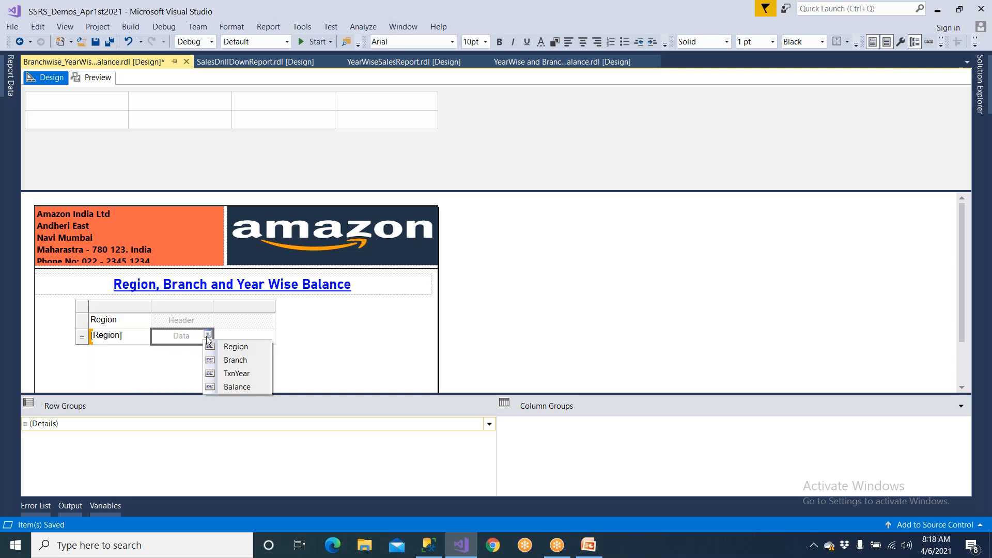
click(236, 360)
click(270, 334)
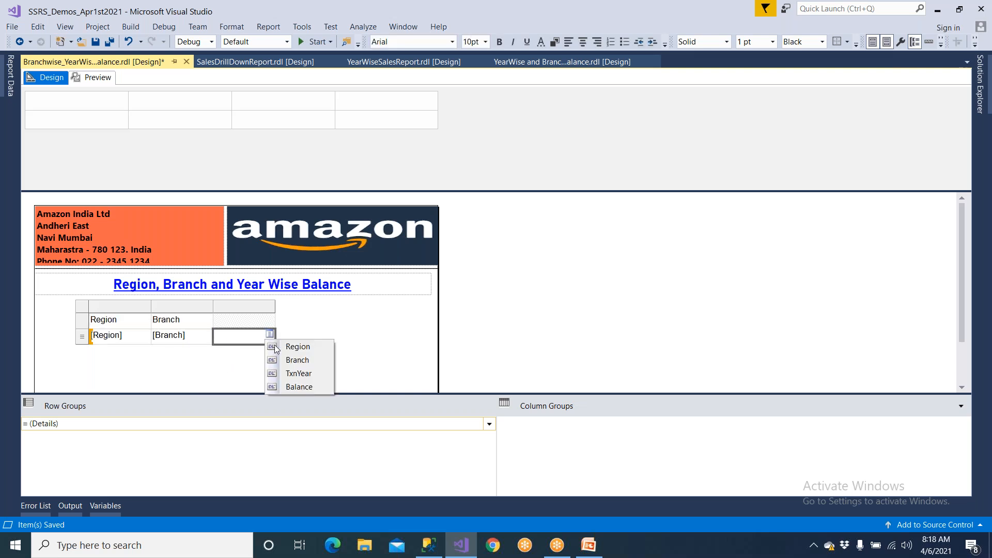
click(292, 373)
Insert a new column to the right of the Txn Year column in the table.
click(234, 309)
right_click(233, 309)
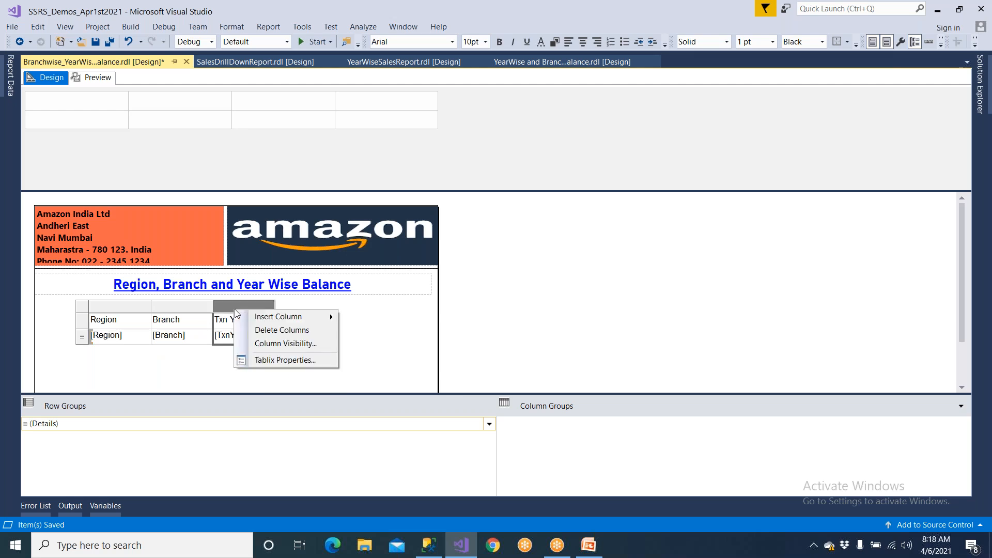
mouse_move(292, 320)
click(366, 331)
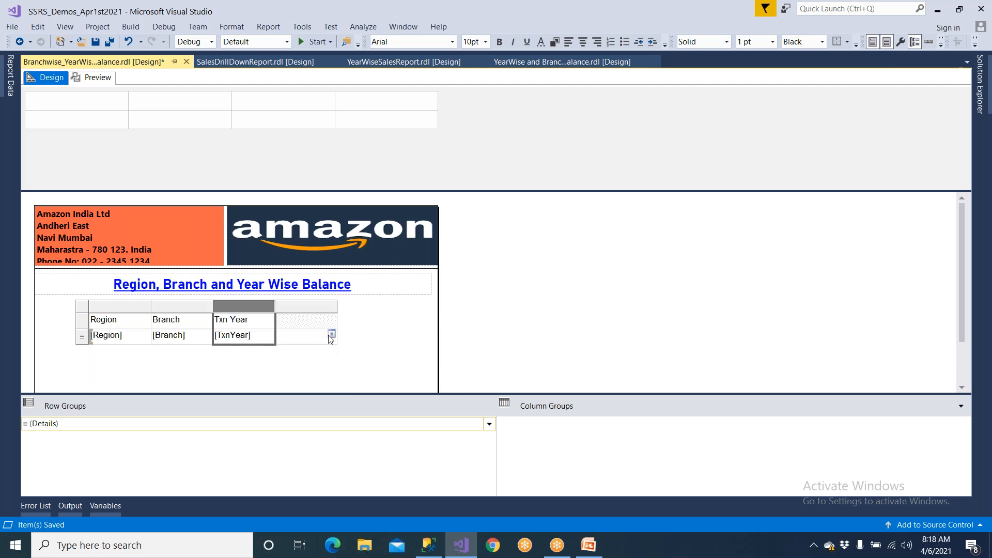
Assign the Balance field to the table's fourth data cell, and shift the table left and widen its columns beneath the report title.
click(331, 335)
click(361, 386)
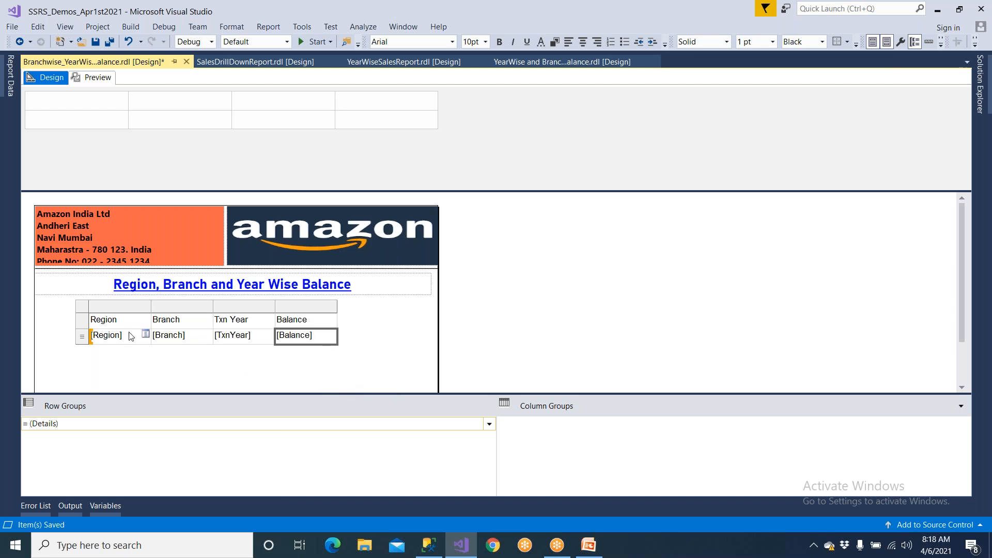
click(84, 309)
scroll(93, 312, down, 1)
drag(77, 271, 68, 271)
drag(318, 308, 364, 307)
click(186, 323)
Center-align the Branch, Txn Year and Balance columns of the table.
click(103, 283)
click(103, 266)
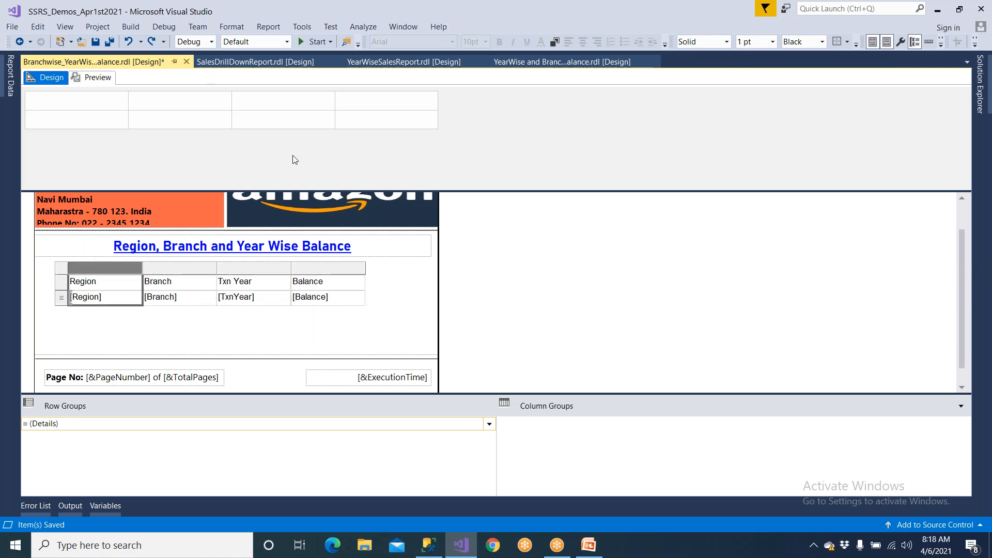
click(199, 282)
click(204, 268)
click(581, 45)
click(274, 267)
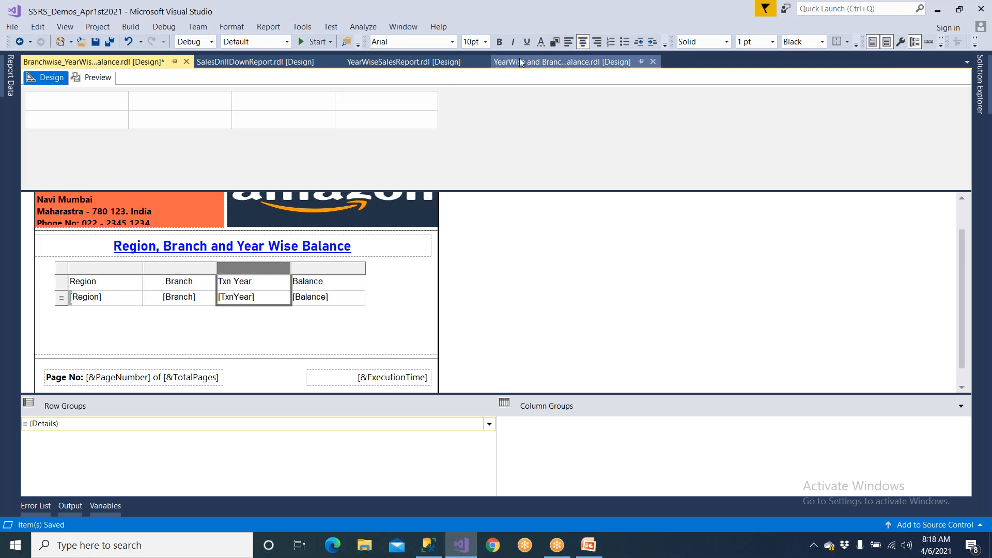
click(582, 45)
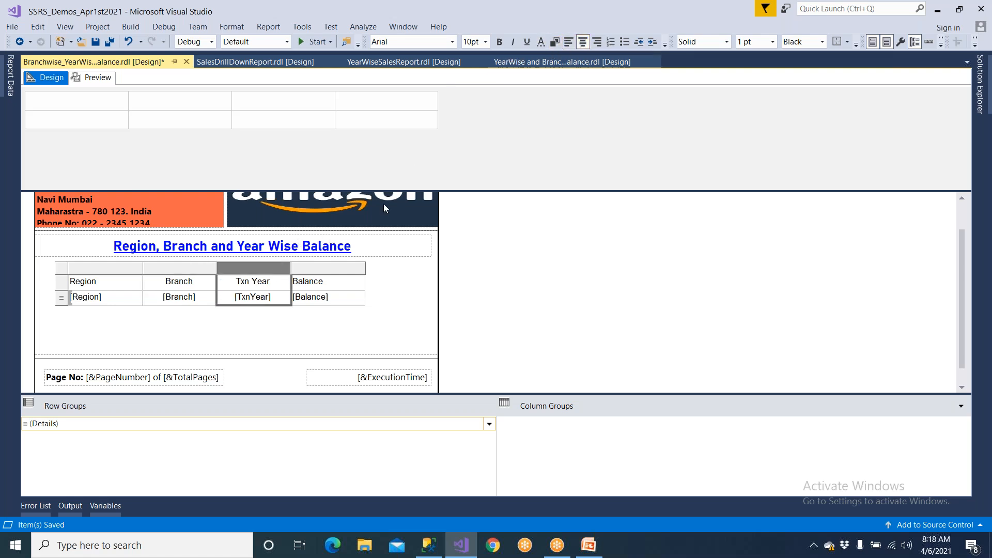
click(351, 268)
click(584, 42)
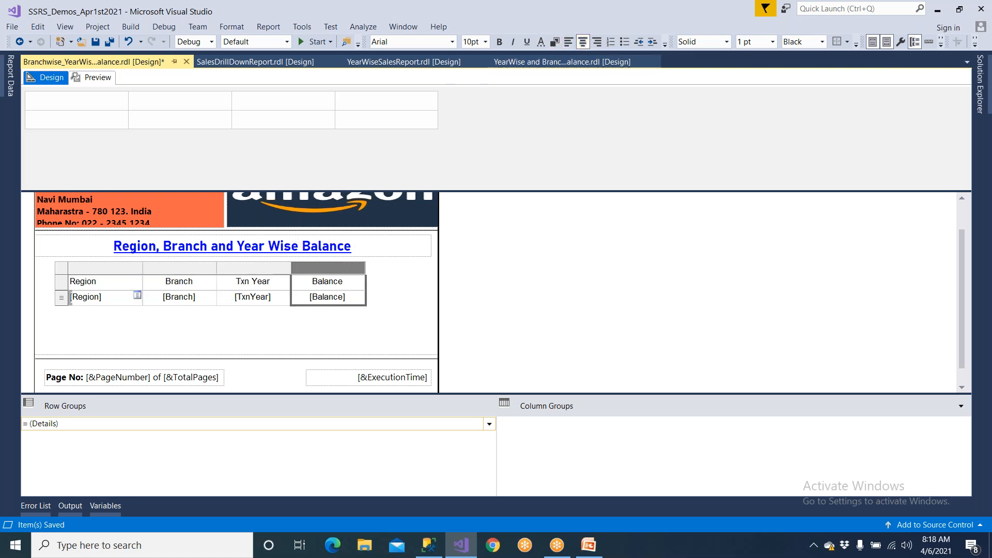
Fill the table's header row with a cyan background, and save and preview the report.
click(61, 282)
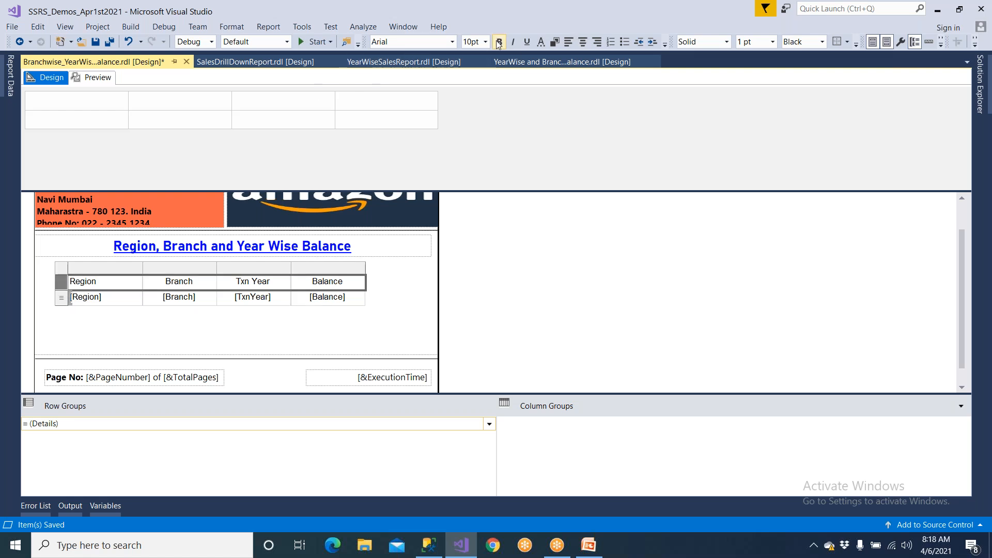
click(541, 43)
click(522, 279)
click(478, 346)
click(95, 42)
click(96, 78)
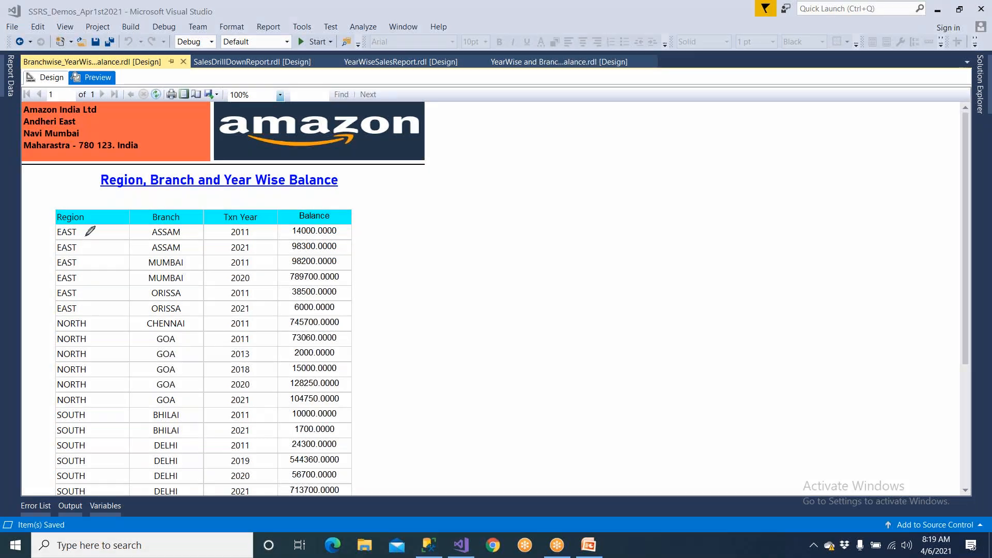
mouse_move(90, 232)
mouse_down()
mouse_move(54, 226)
mouse_move(28, 280)
mouse_move(59, 312)
mouse_move(107, 303)
mouse_move(117, 252)
mouse_move(88, 229)
mouse_up()
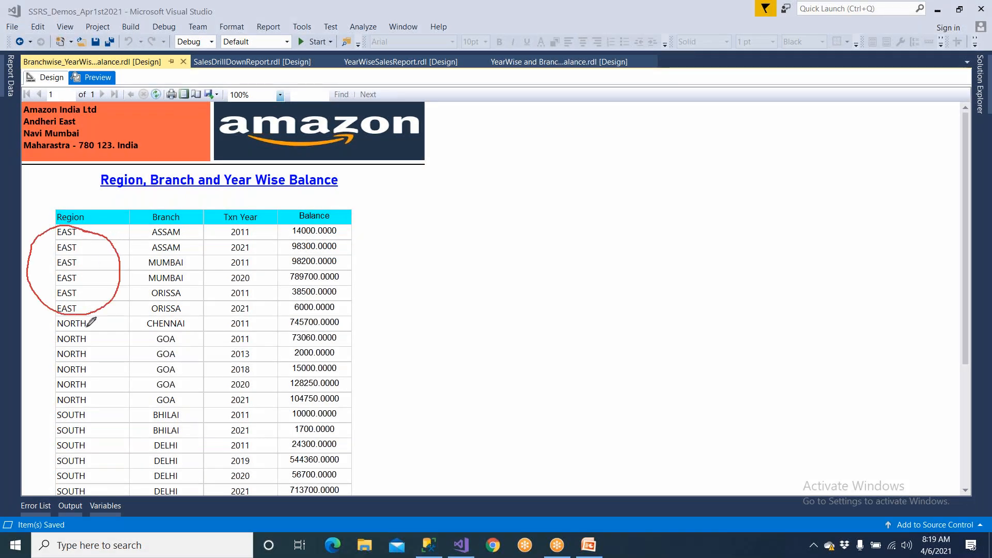
mouse_move(107, 322)
mouse_down()
mouse_move(61, 313)
mouse_move(31, 336)
mouse_move(27, 380)
mouse_move(75, 403)
mouse_move(144, 367)
mouse_move(112, 319)
mouse_move(114, 375)
mouse_up()
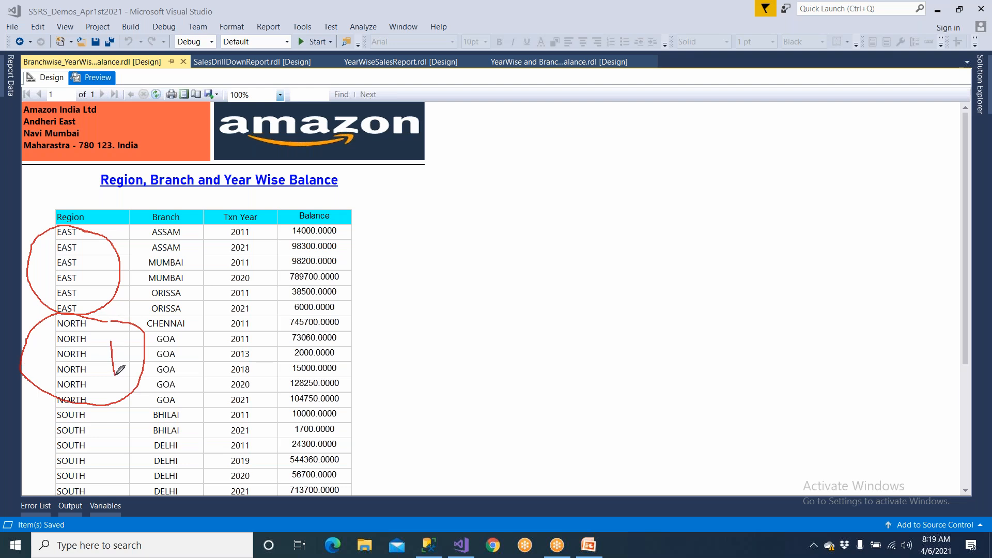
drag(94, 253, 100, 283)
mouse_move(193, 338)
mouse_down()
mouse_move(147, 343)
mouse_move(147, 382)
mouse_move(162, 397)
mouse_move(205, 385)
mouse_move(201, 336)
mouse_up()
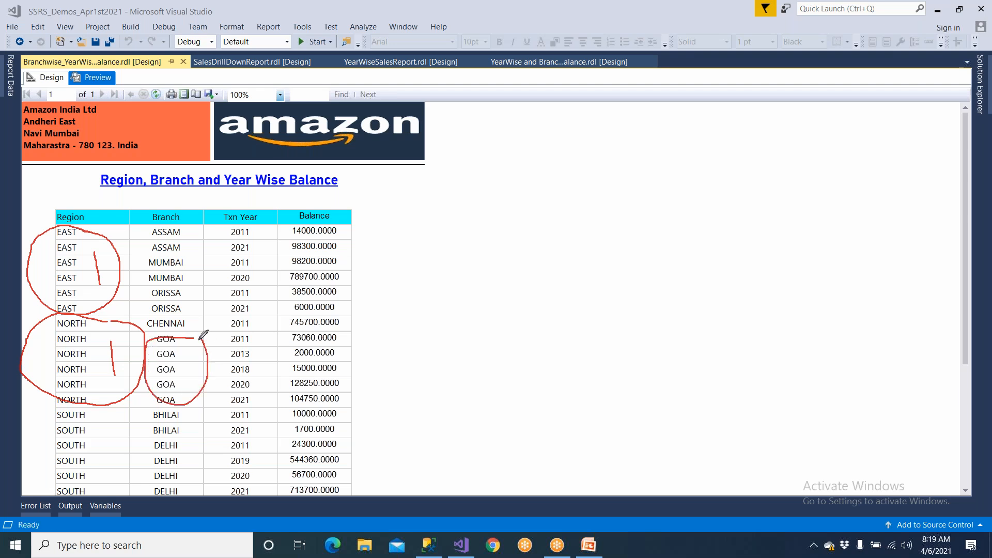
mouse_move(95, 410)
mouse_down()
mouse_move(101, 469)
mouse_move(95, 410)
mouse_move(99, 459)
mouse_move(108, 448)
mouse_up()
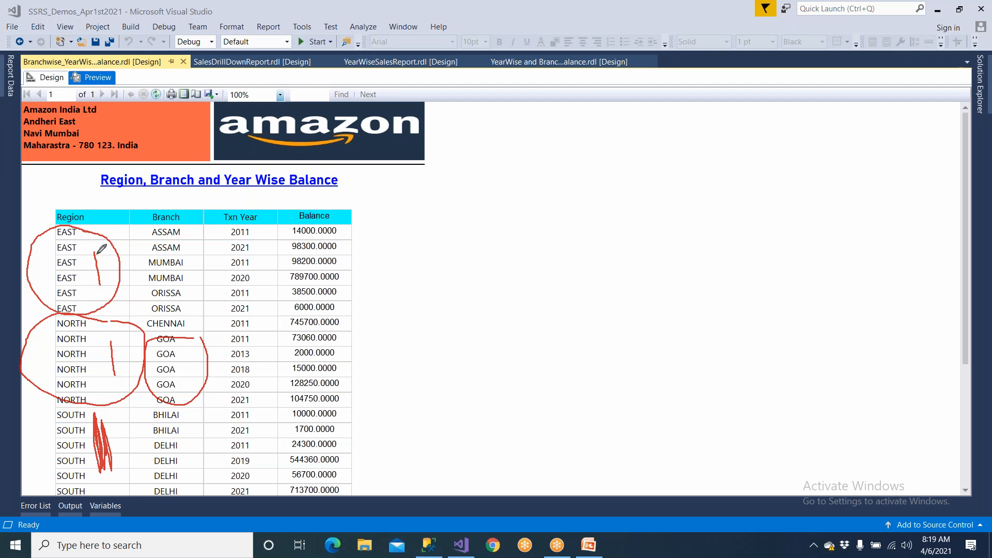
mouse_move(92, 219)
mouse_down()
mouse_move(97, 195)
mouse_move(48, 212)
mouse_move(425, 226)
mouse_move(458, 250)
mouse_move(476, 227)
mouse_move(491, 260)
mouse_up()
mouse_move(488, 241)
mouse_down()
mouse_move(499, 248)
mouse_move(526, 232)
mouse_move(570, 279)
mouse_move(567, 289)
mouse_up()
drag(554, 242, 559, 252)
mouse_move(471, 303)
mouse_down()
mouse_move(587, 281)
mouse_move(575, 292)
mouse_up()
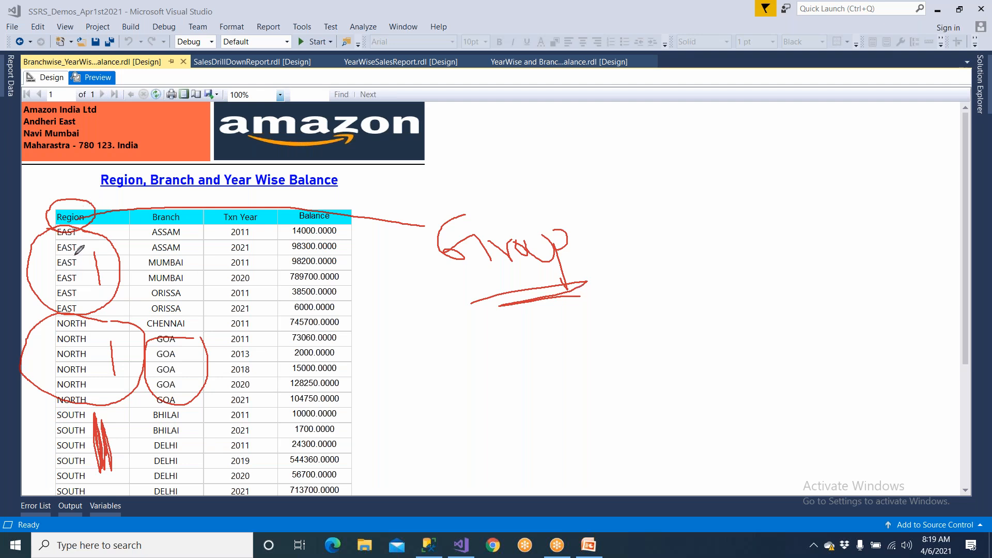
mouse_move(81, 238)
mouse_down()
mouse_move(81, 298)
mouse_move(91, 261)
mouse_move(94, 277)
mouse_up()
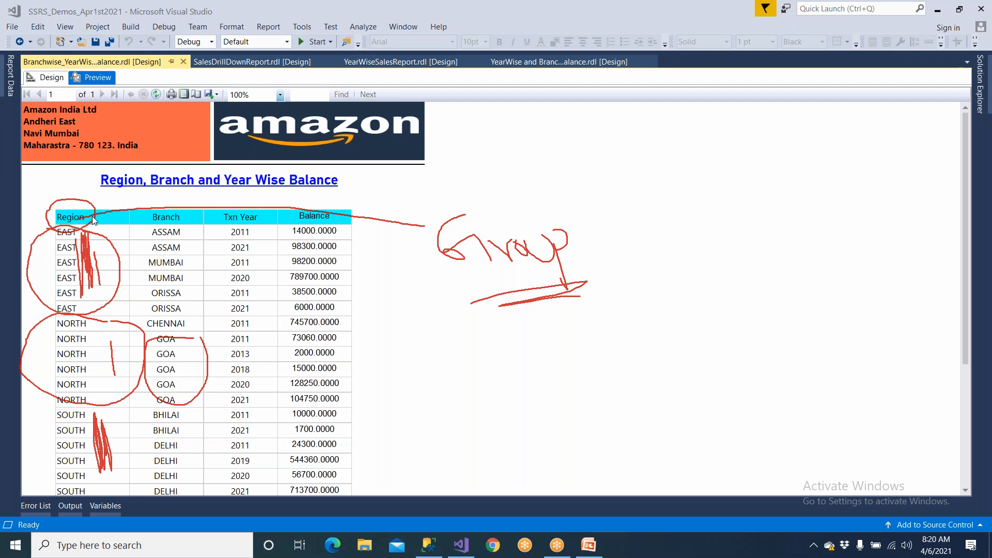
Return to the report design and set up a parent group for the Details row group, grouped by Region with a group header and footer.
click(51, 78)
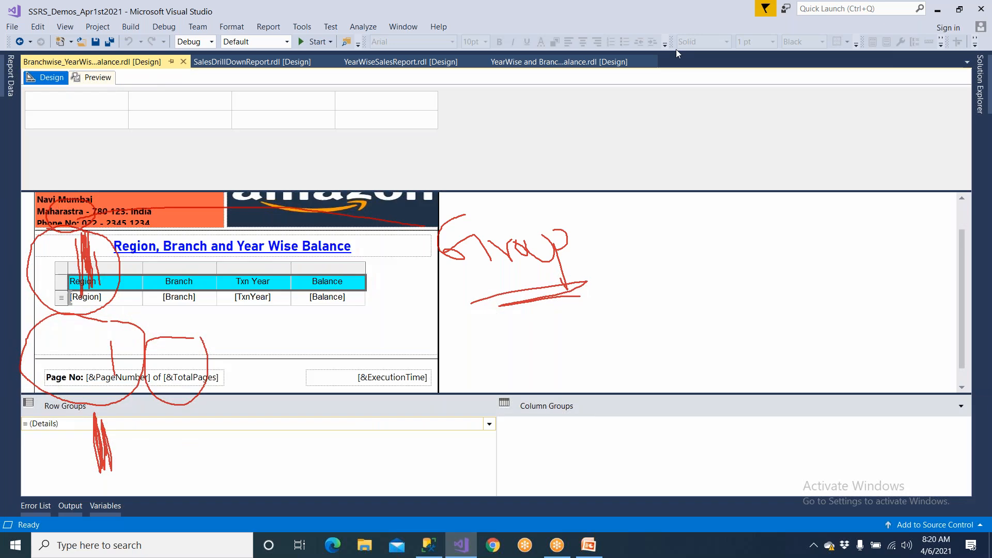
click(642, 97)
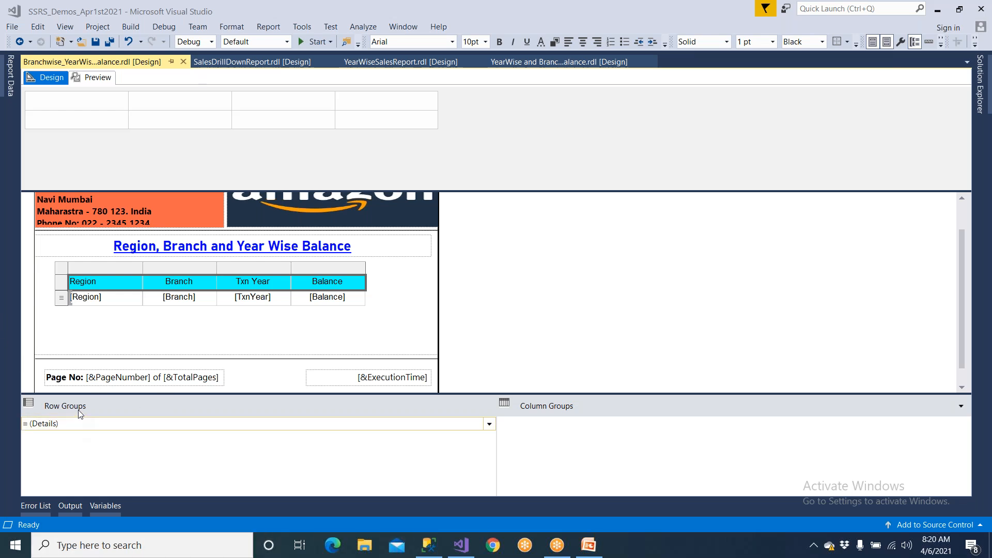
click(80, 427)
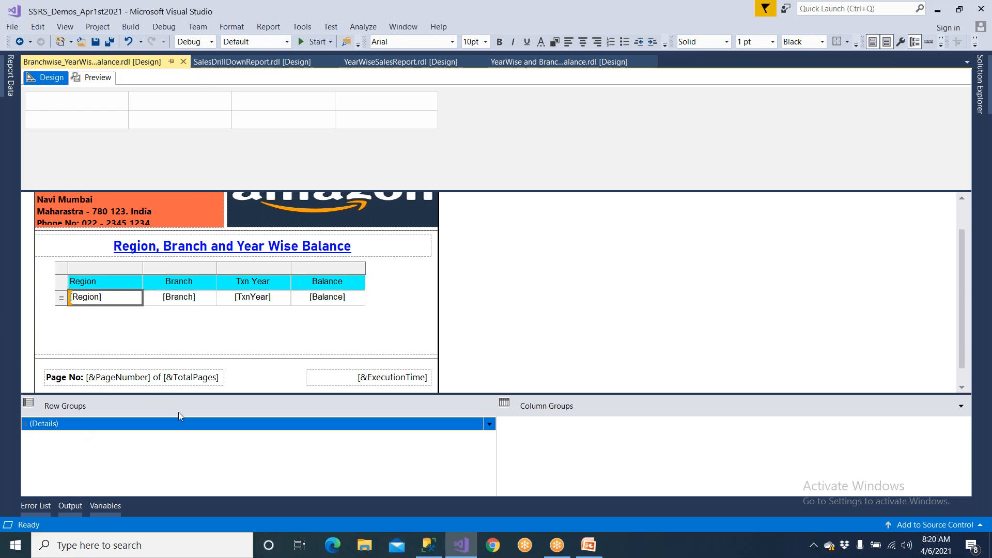
click(489, 425)
mouse_move(514, 440)
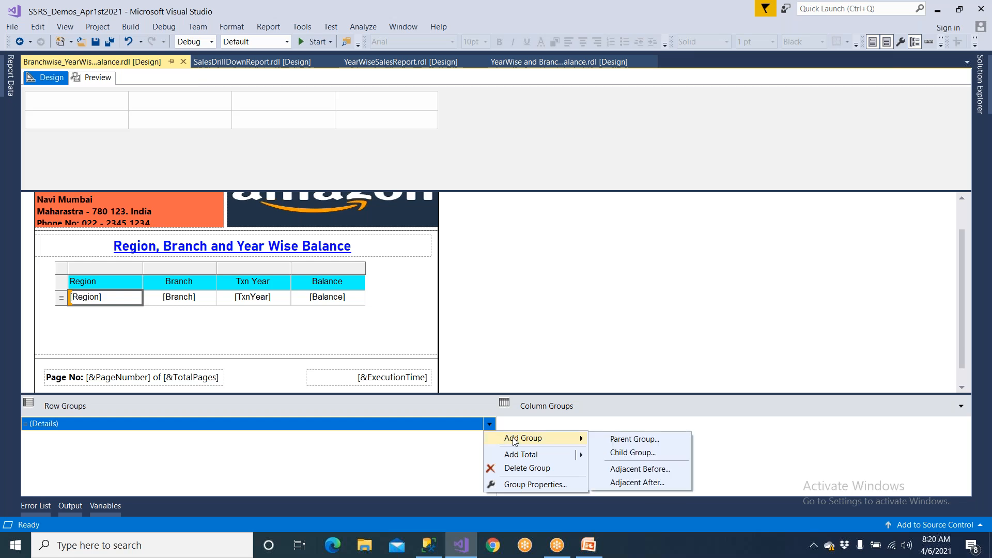
click(623, 439)
click(612, 226)
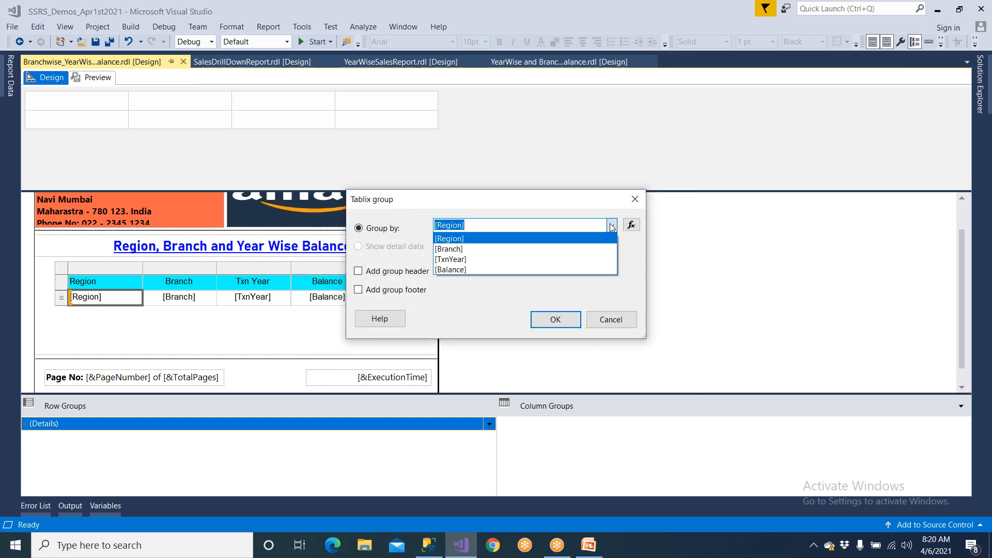
click(478, 239)
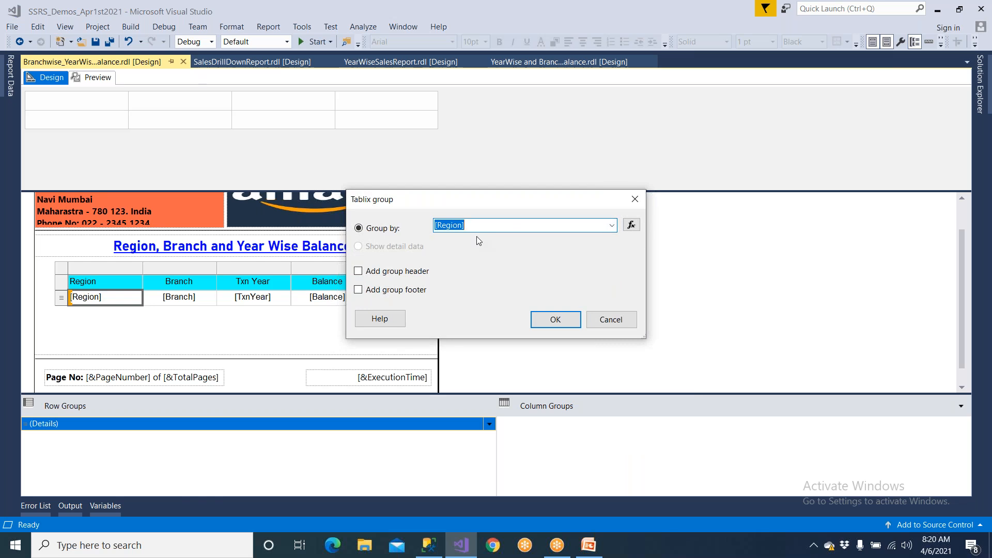
click(400, 272)
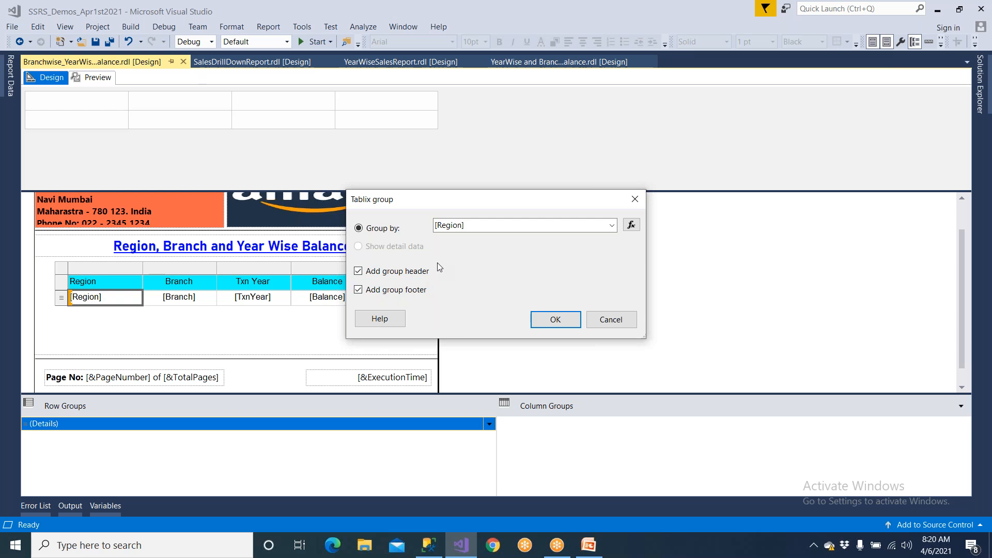
Open Microsoft Office Excel 2007 with a blank workbook.
key(super)
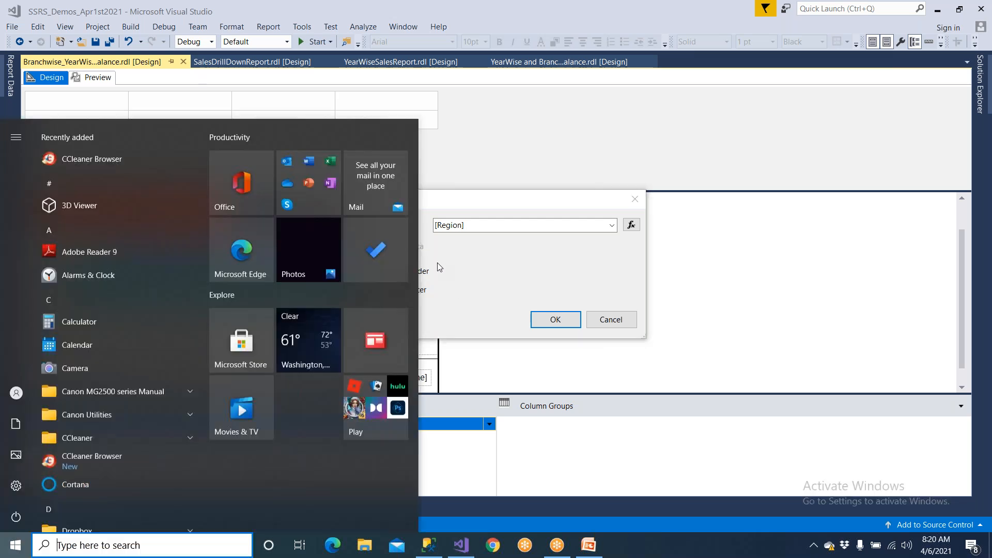
text(exce)
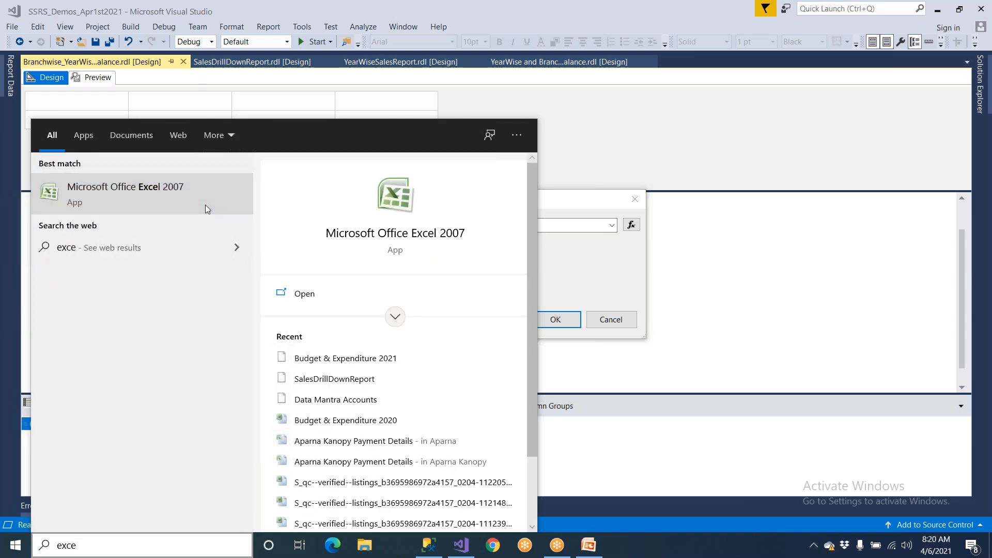
click(206, 204)
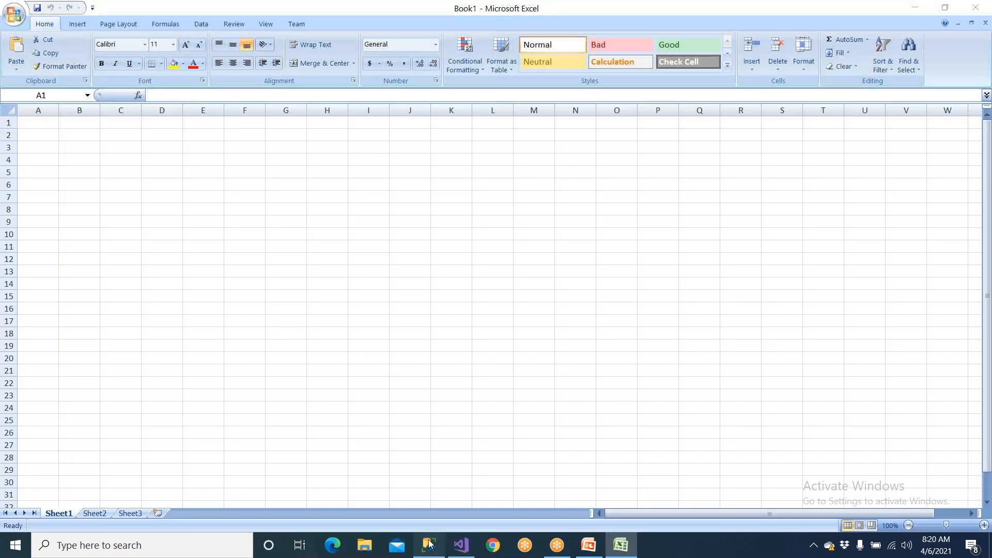
Switch to SQL Server Management Studio and copy all the query results with their headers.
click(434, 544)
click(262, 322)
right_click(262, 324)
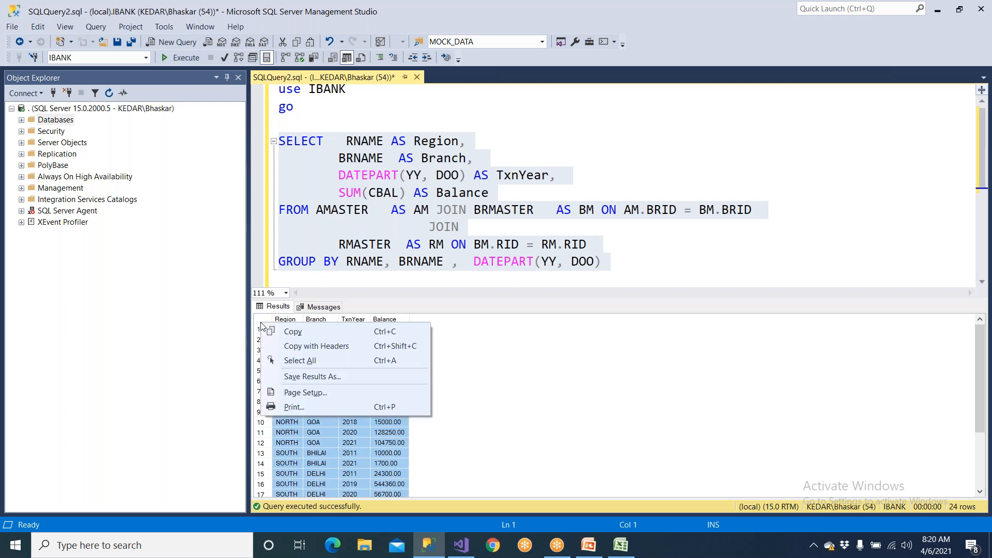
click(295, 347)
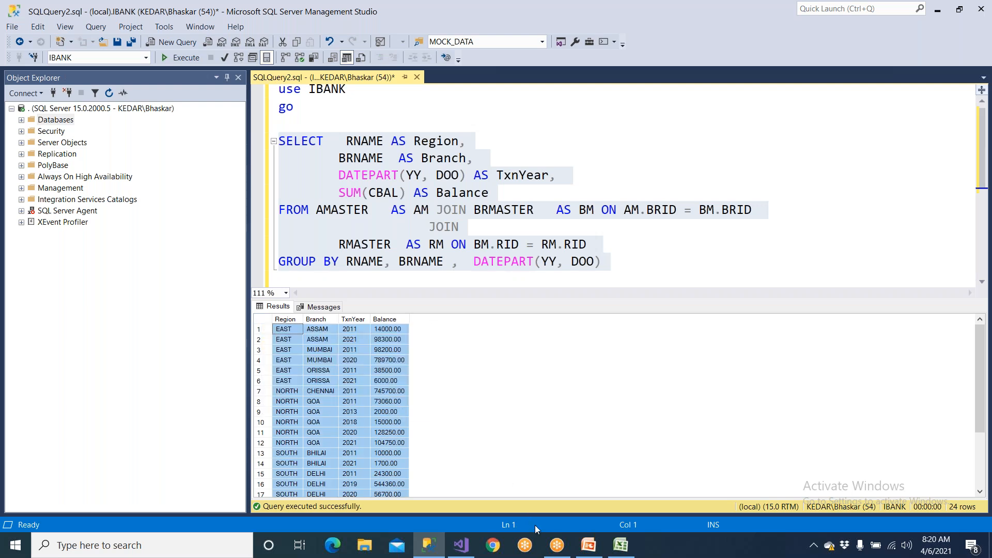
Switch to Excel, paste the copied results starting at cell B3, and fill the header cells B3:E3 with yellow.
click(621, 545)
ctrl+scroll(141, 168, up, 4)
click(142, 167)
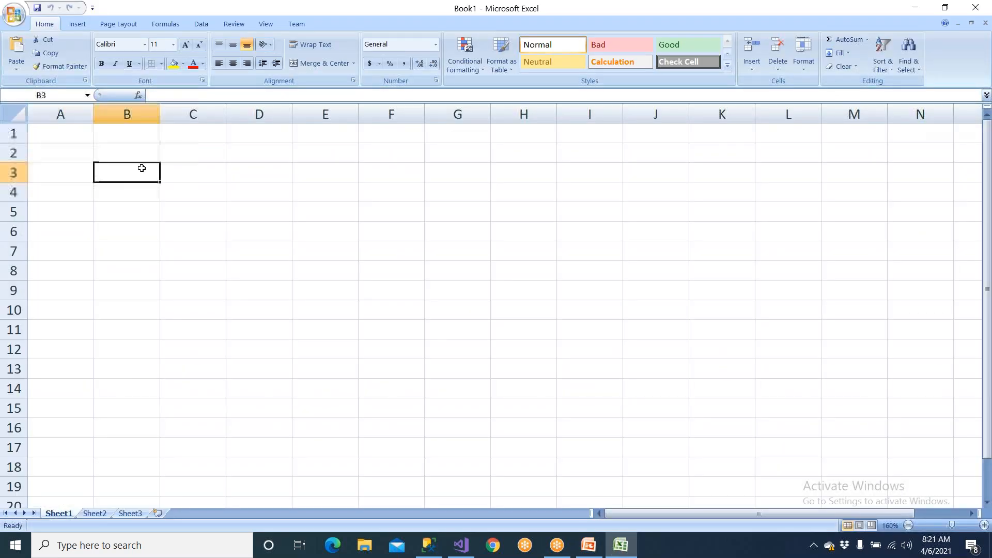
key(ctrl+v)
drag(142, 170, 302, 172)
click(174, 63)
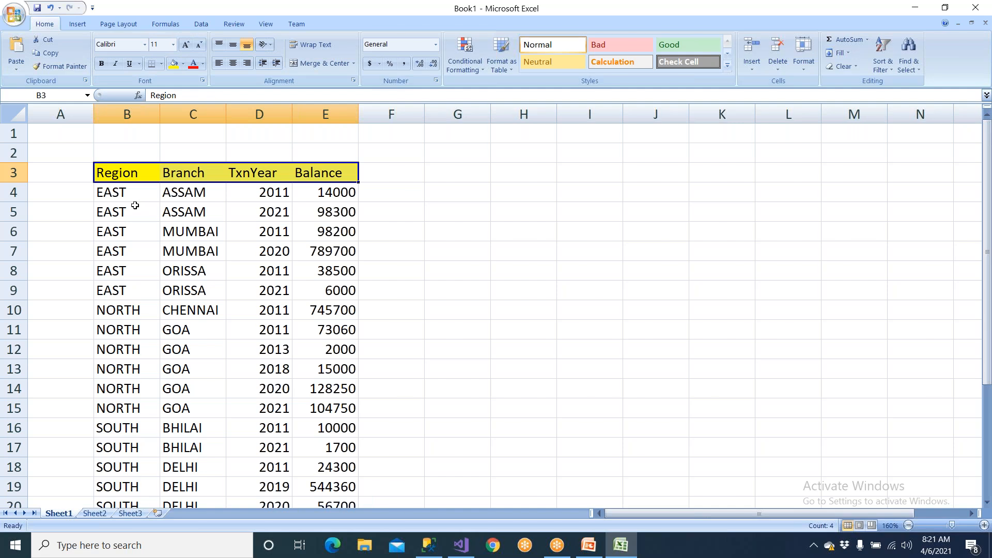
Merge and center the EAST cells B4:B9 and middle-align the merged cell vertically.
drag(135, 191, 137, 291)
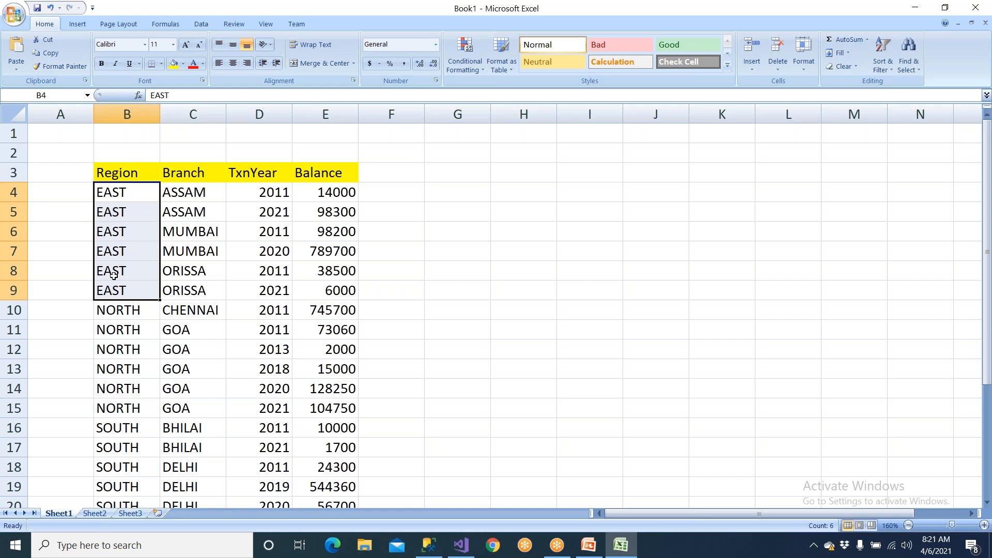
click(318, 66)
click(472, 318)
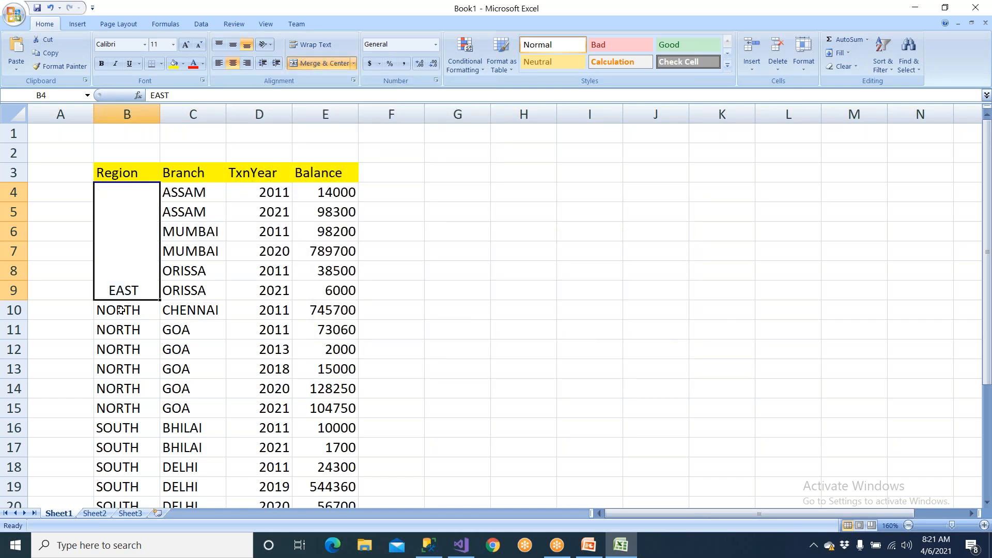
click(233, 44)
Merge and center the NORTH cells B10:B15 and middle-align the merged cell vertically.
click(142, 306)
scroll(142, 341, down, 1)
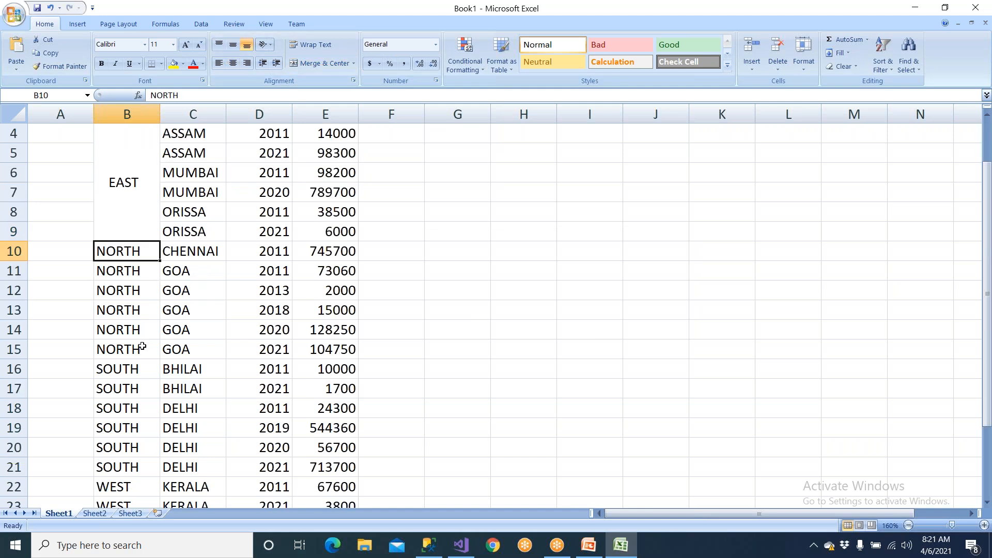
shift+click(139, 349)
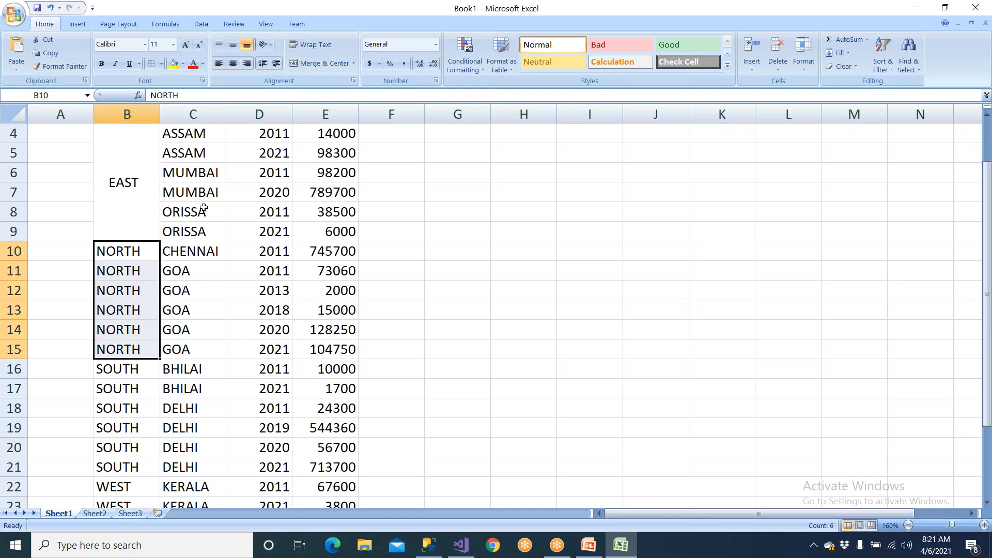
click(314, 63)
click(470, 317)
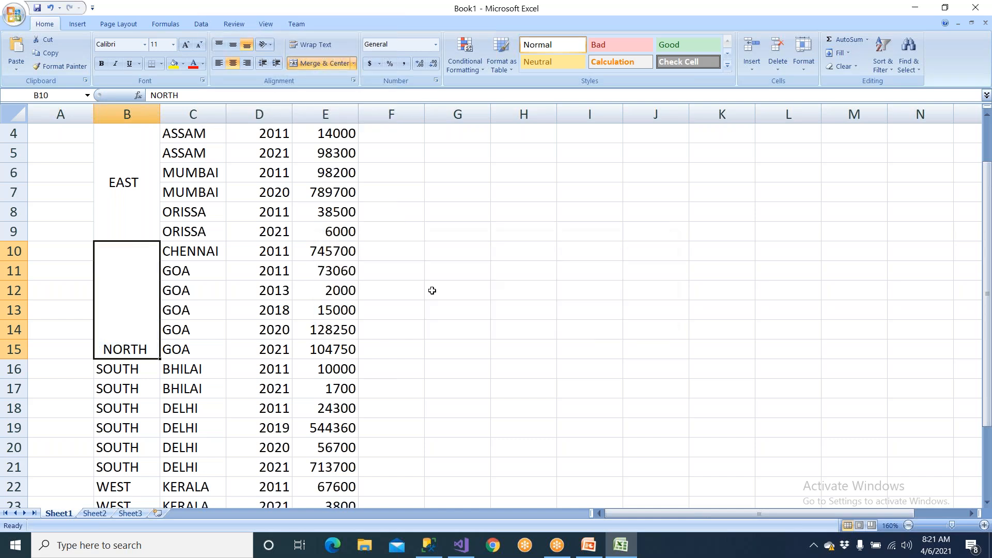
click(233, 45)
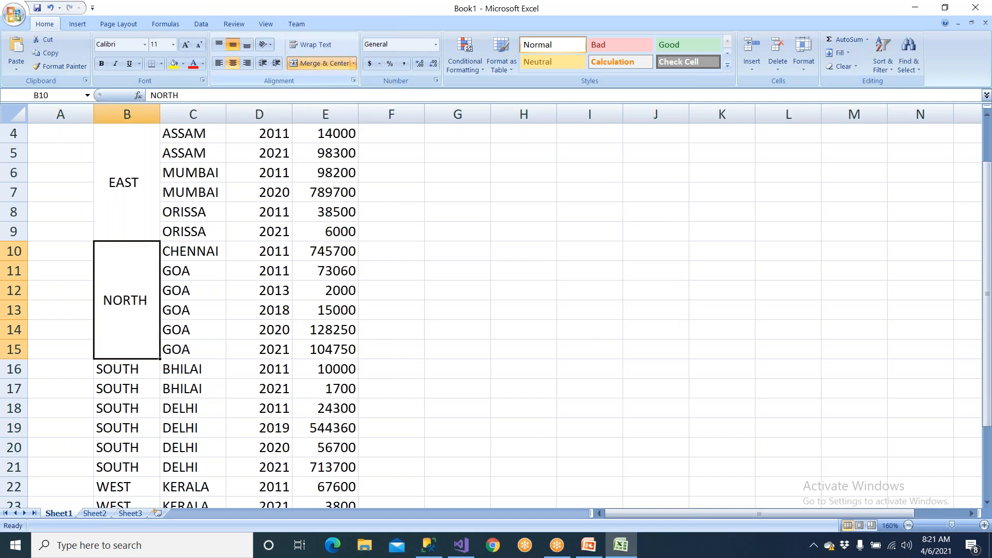
scroll(147, 229, up, 1)
click(140, 216)
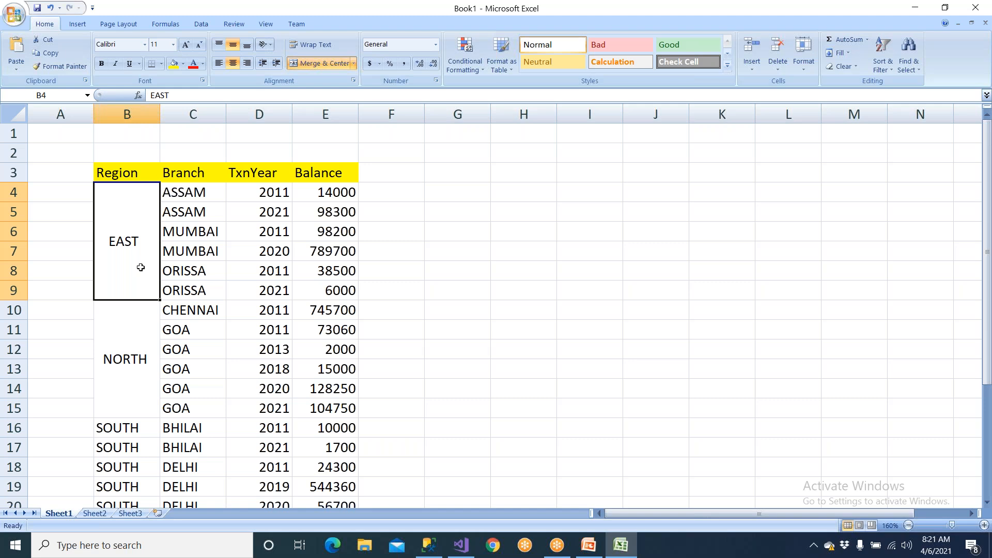
drag(314, 190, 320, 310)
click(138, 245)
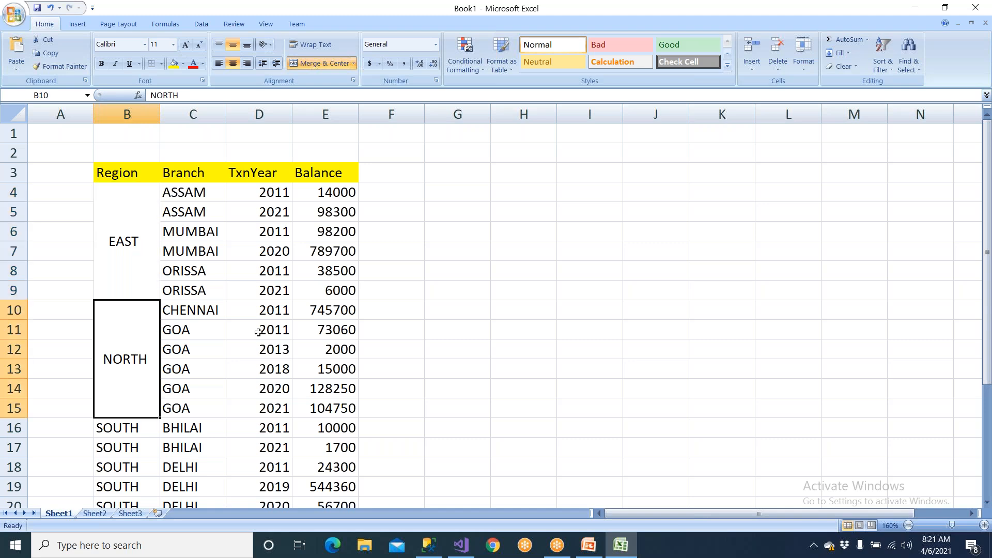
Insert an empty row at row 10, between the EAST and NORTH groups.
drag(320, 310, 331, 321)
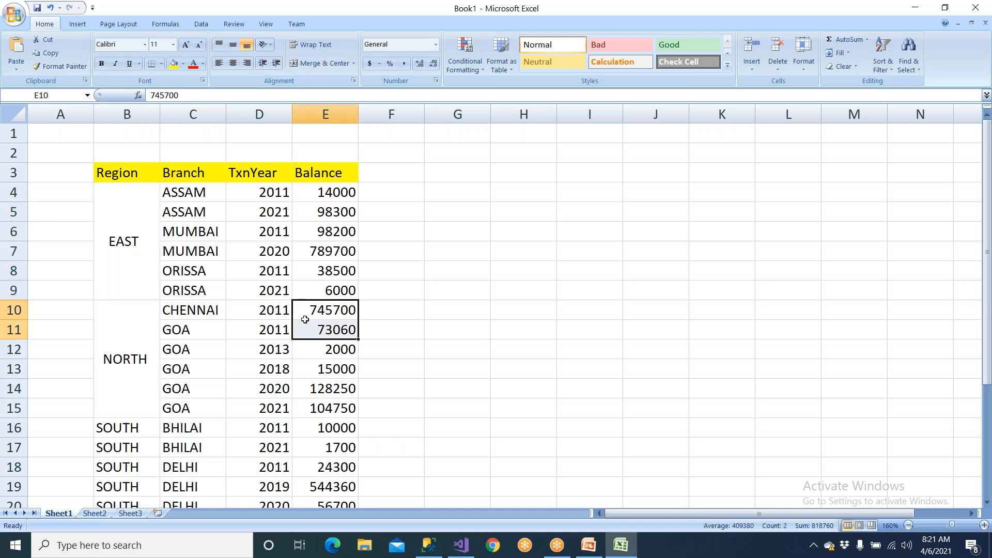
click(17, 309)
right_click(16, 310)
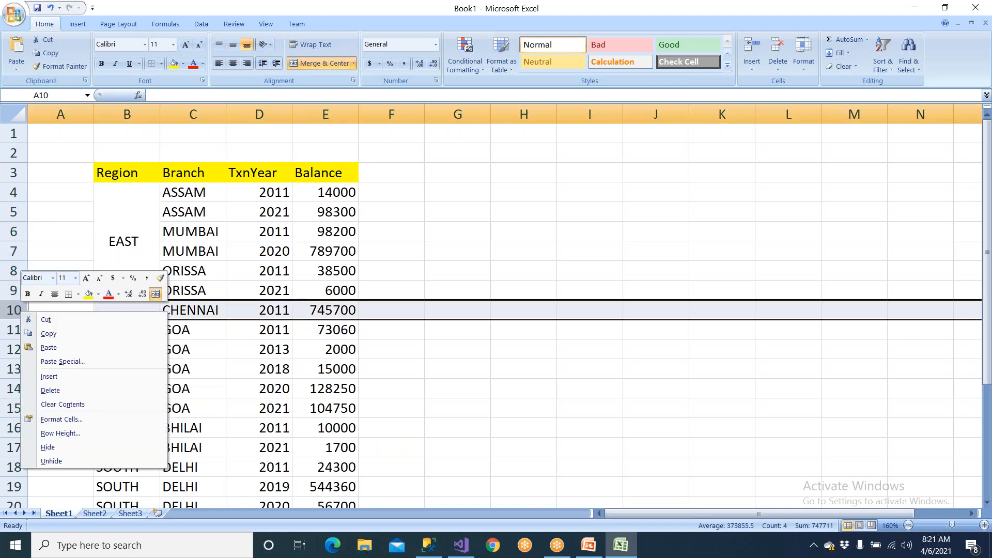
click(49, 377)
click(119, 304)
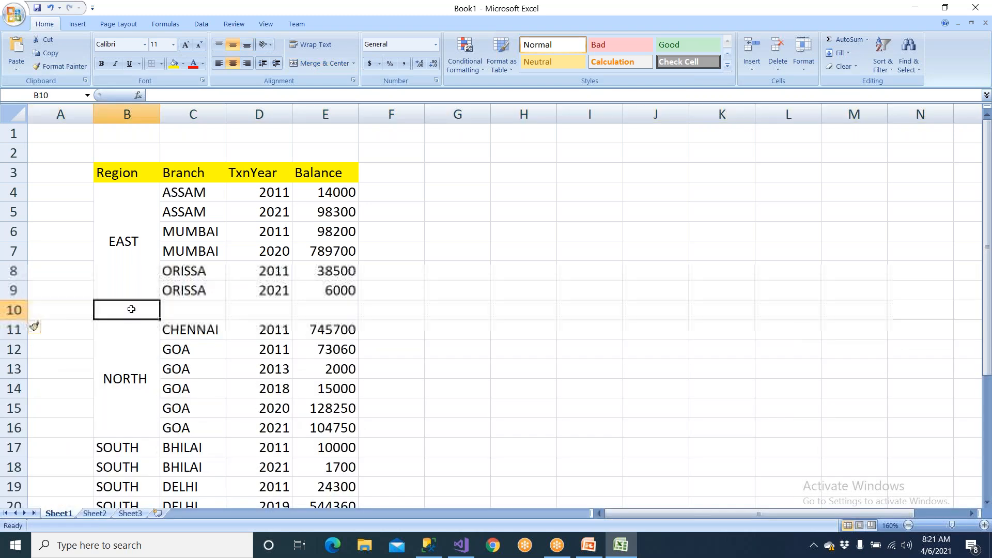
click(136, 220)
drag(129, 305, 380, 308)
click(383, 309)
click(135, 193)
drag(135, 311, 342, 312)
Merge and center the SOUTH cells B17:B22 and middle-align the merged cell vertically.
scroll(139, 287, down, 1)
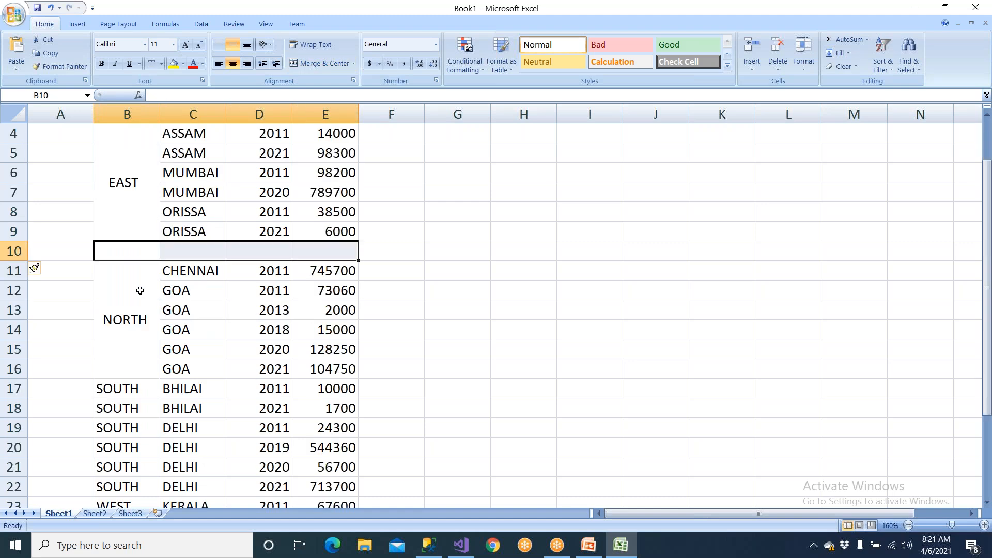
click(140, 323)
scroll(144, 358, down, 1)
drag(141, 327, 147, 428)
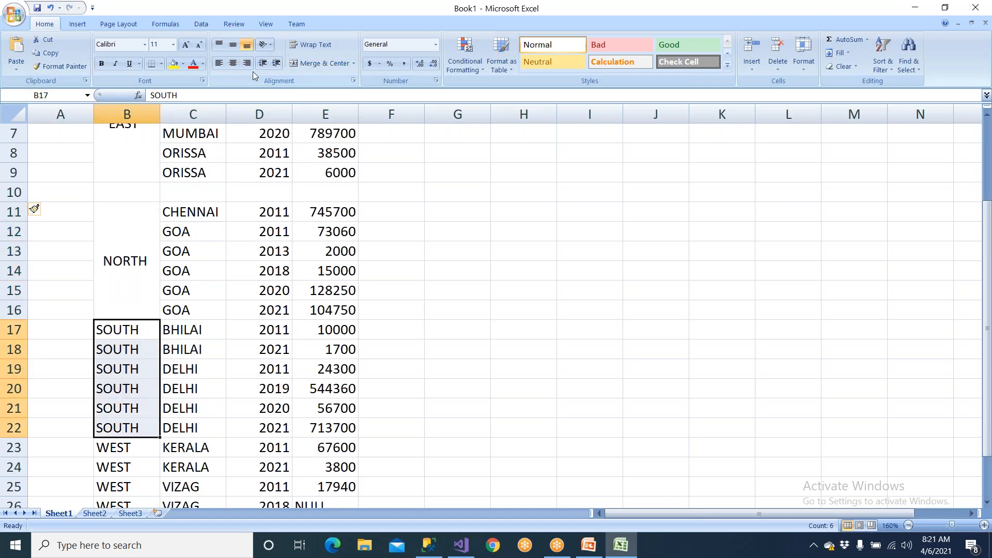
click(317, 66)
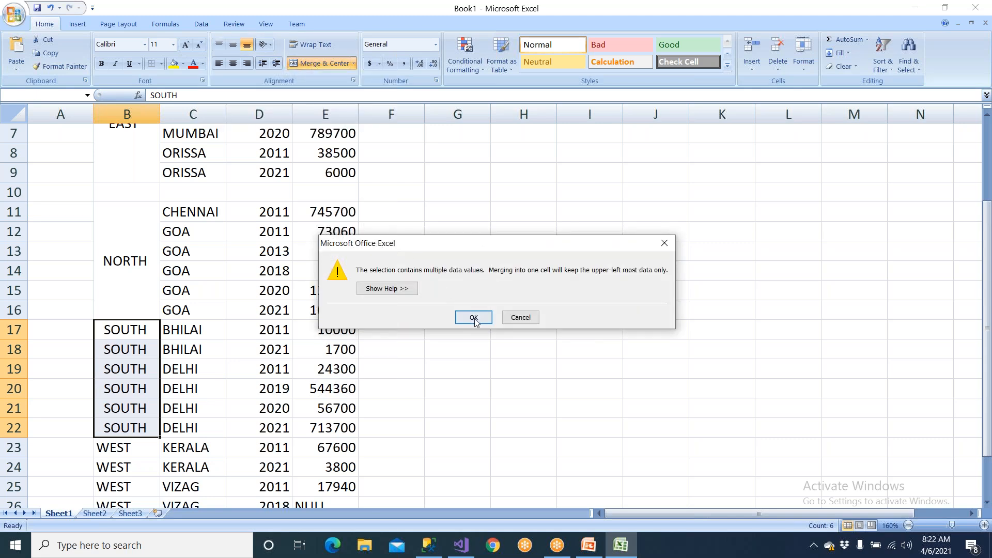
click(474, 319)
click(233, 47)
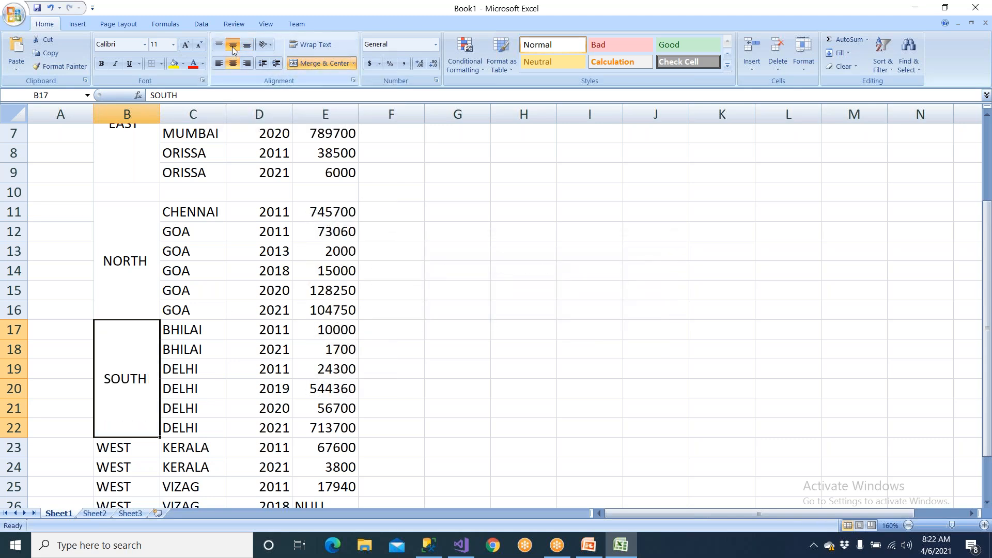
Merge and center the WEST cells B23:B28 and middle-align the merged cell vertically.
scroll(140, 322, down, 3)
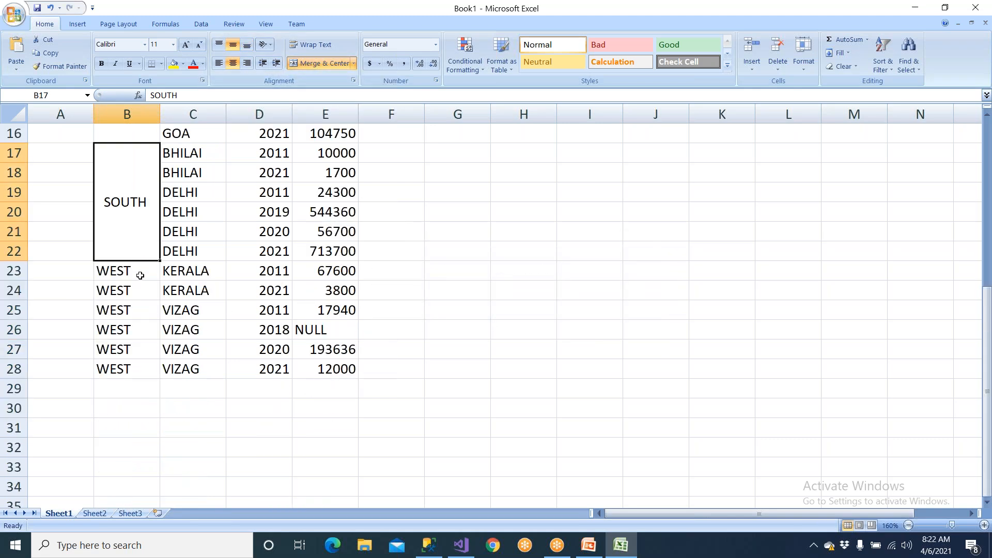
drag(140, 275, 141, 366)
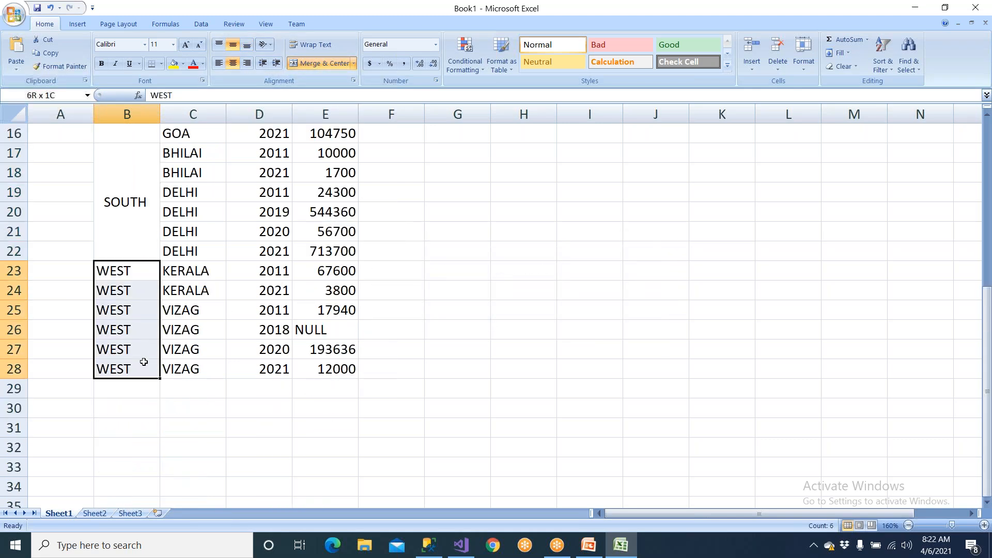
click(324, 64)
click(472, 317)
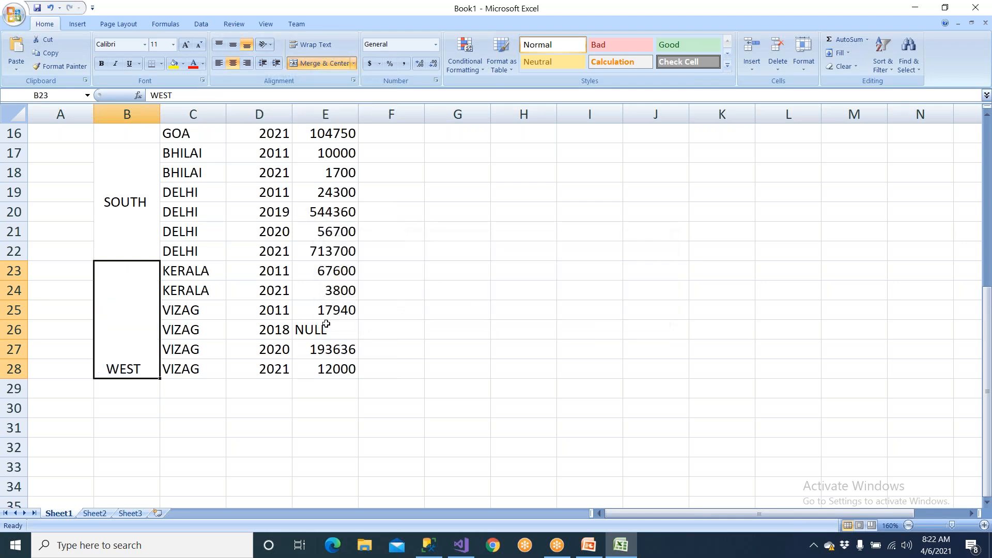
click(233, 44)
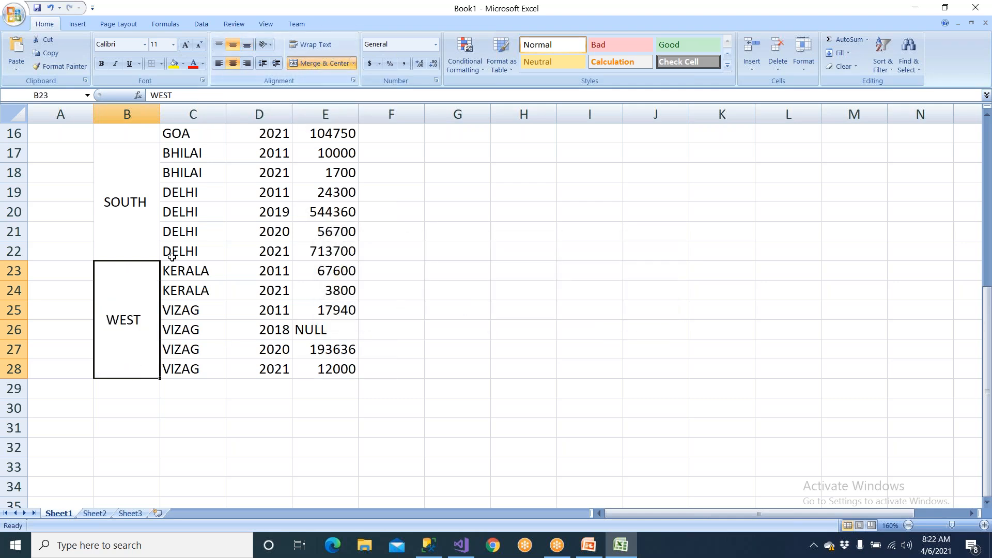
Enter the label Sub Total in cell D10 of the empty row below the EAST group.
scroll(172, 260, up, 5)
drag(107, 310, 393, 309)
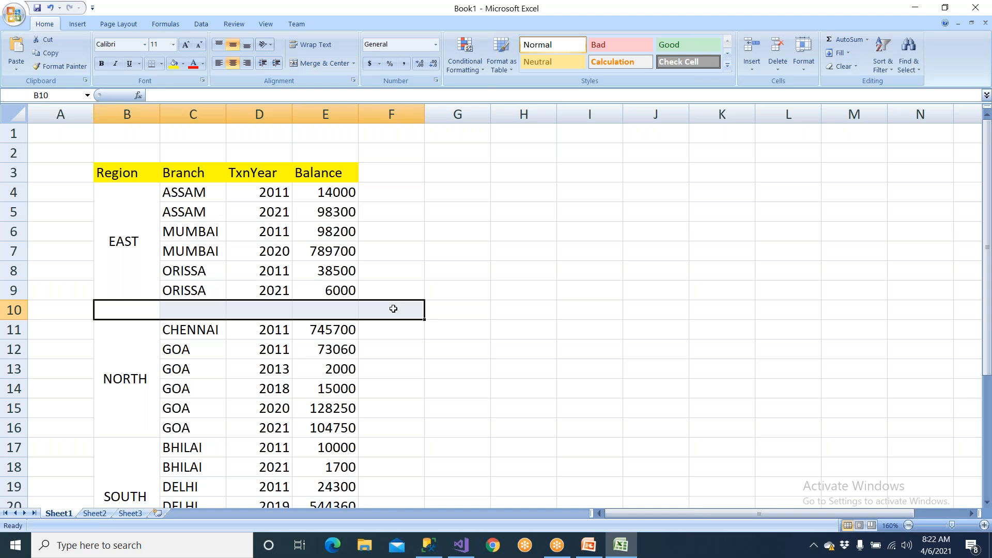
click(263, 314)
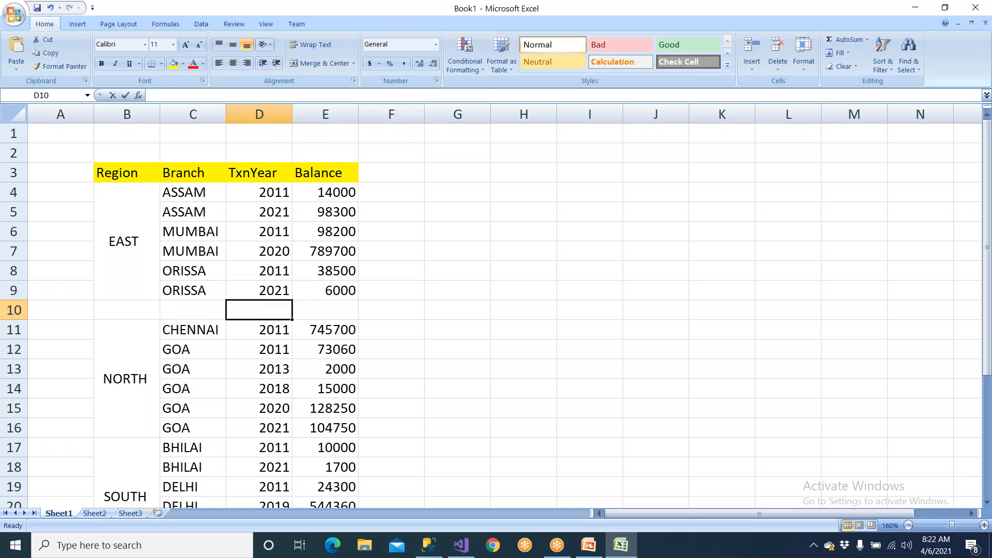
text(Sub Total)
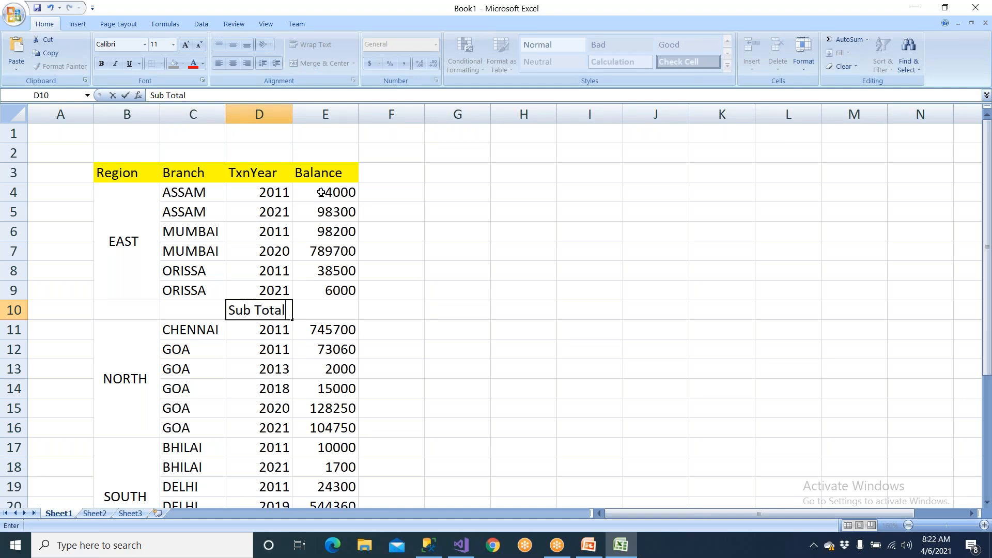
Sum the EAST balances E4:E9 into E10 with AutoSum and fill the subtotal cells D10:E10 with yellow.
drag(321, 195, 323, 305)
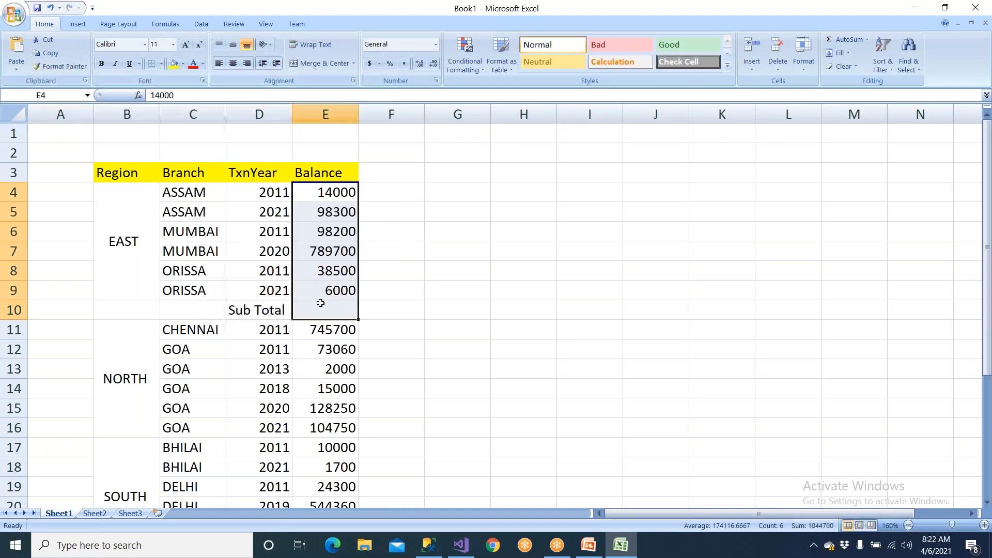
click(760, 10)
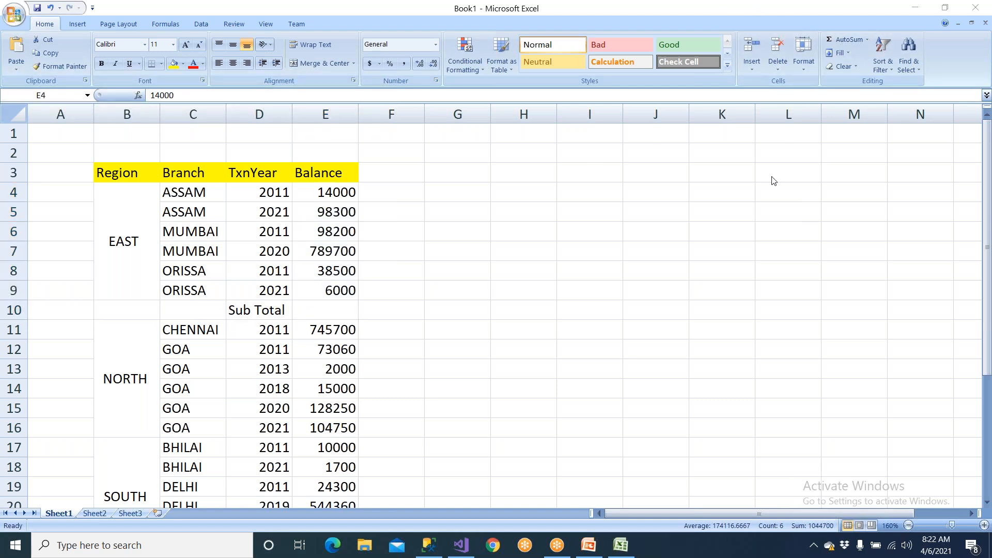
click(829, 41)
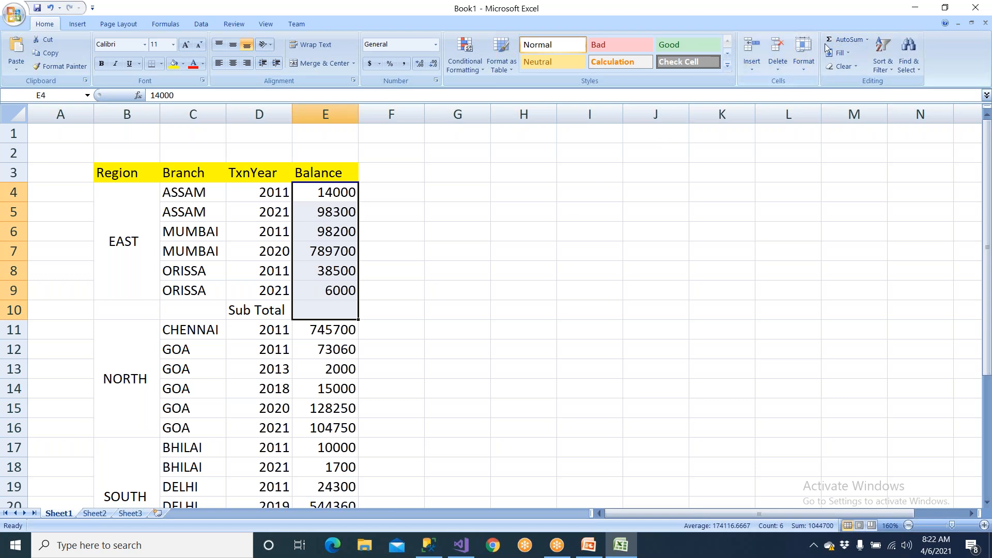
click(827, 43)
drag(271, 312, 323, 310)
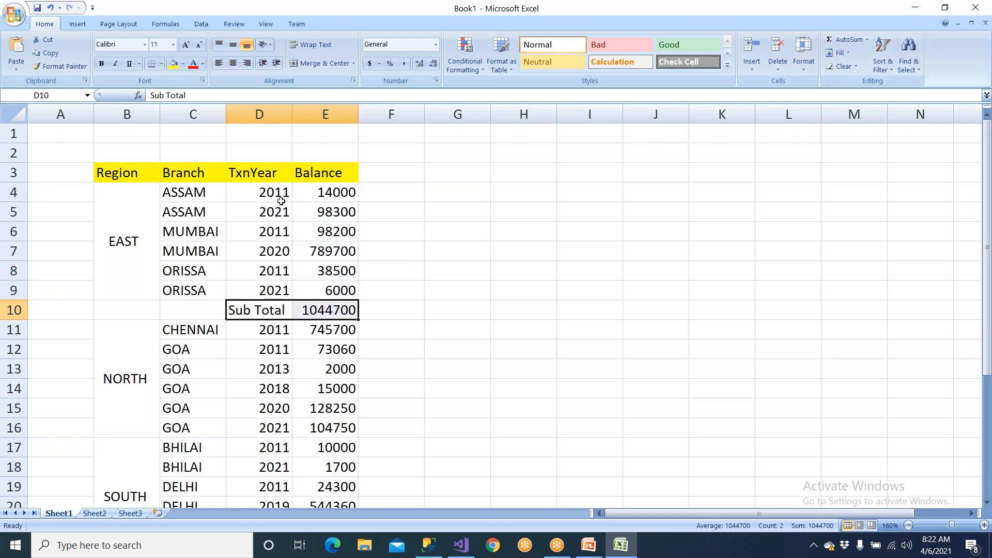
click(173, 63)
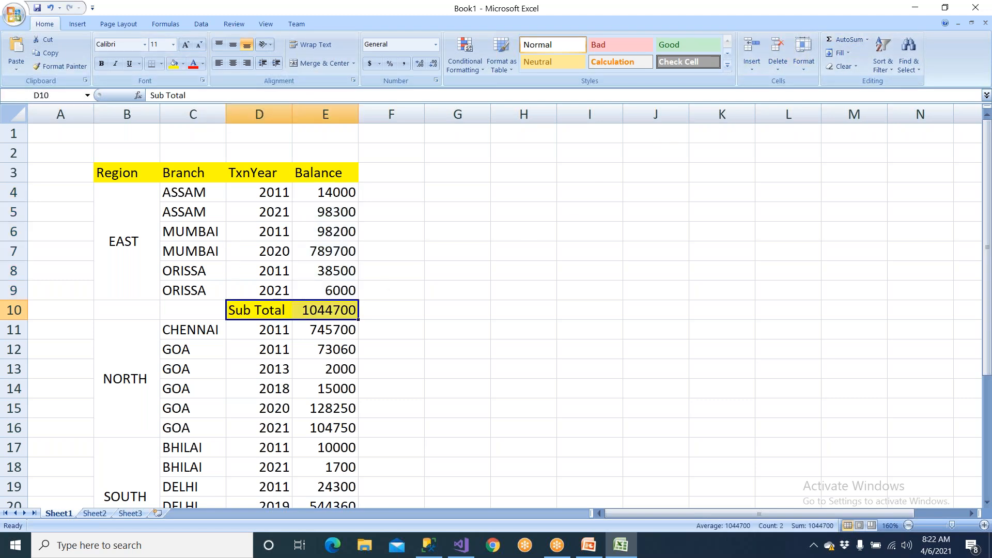
Insert an empty row at row 17, between the NORTH and SOUTH groups.
scroll(262, 329, down, 1)
scroll(262, 330, down, 1)
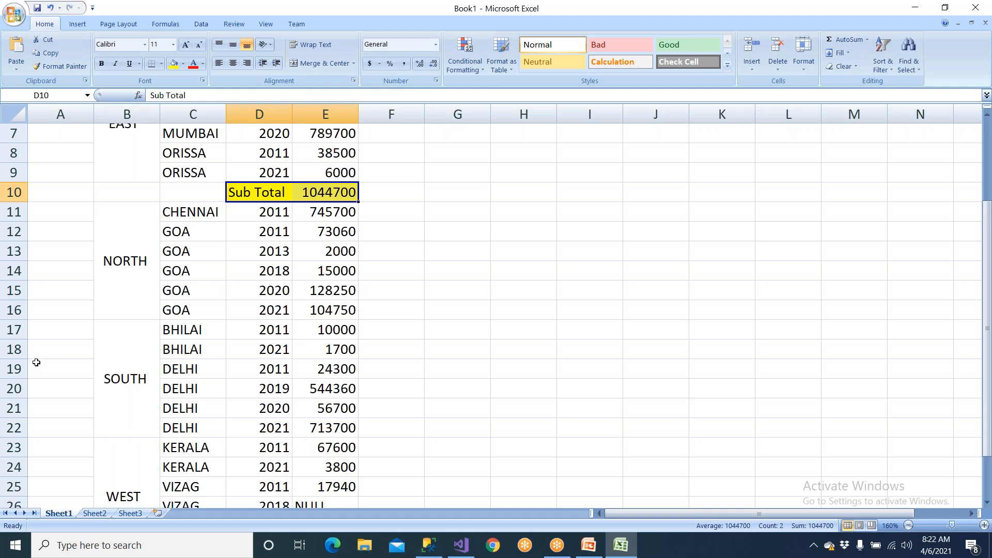
click(116, 292)
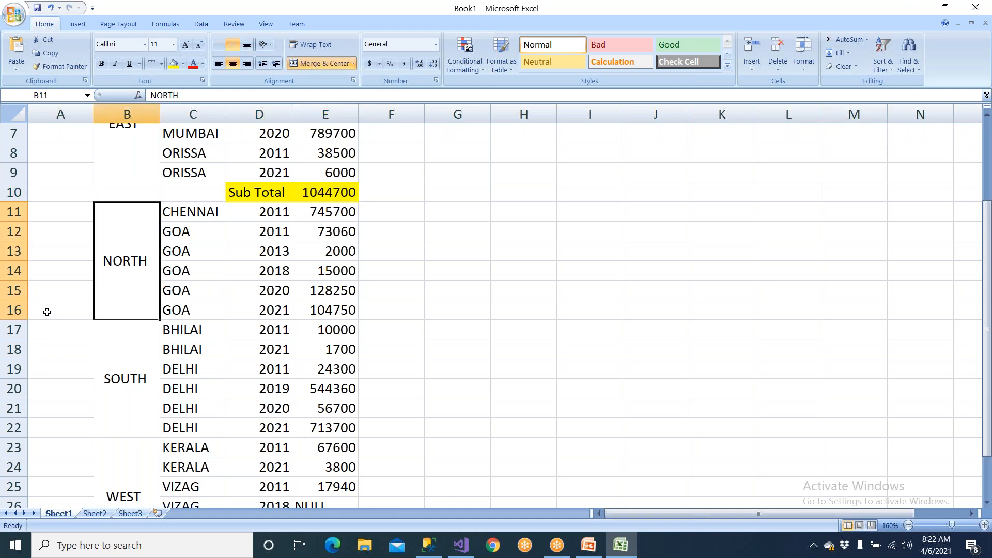
click(12, 329)
right_click(11, 329)
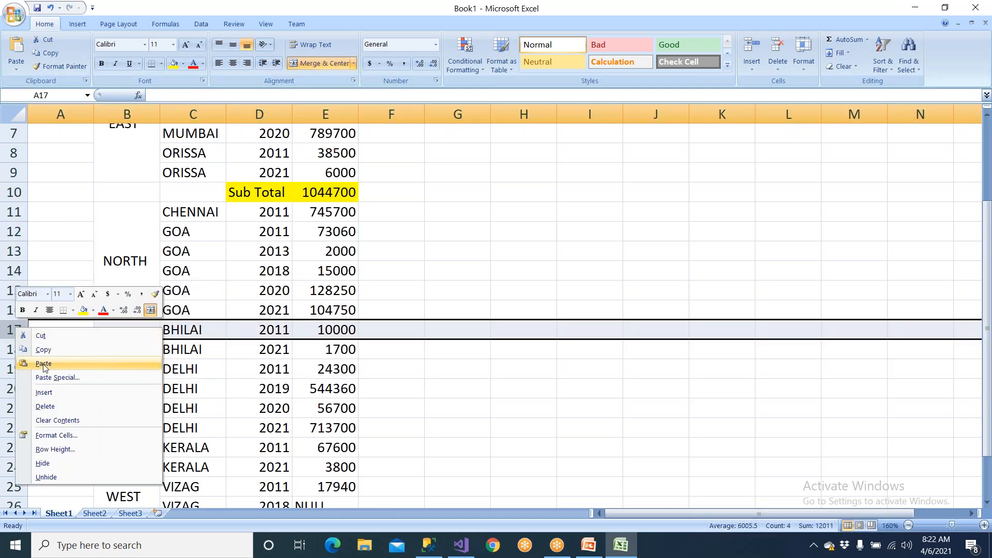
click(46, 393)
drag(138, 329, 330, 329)
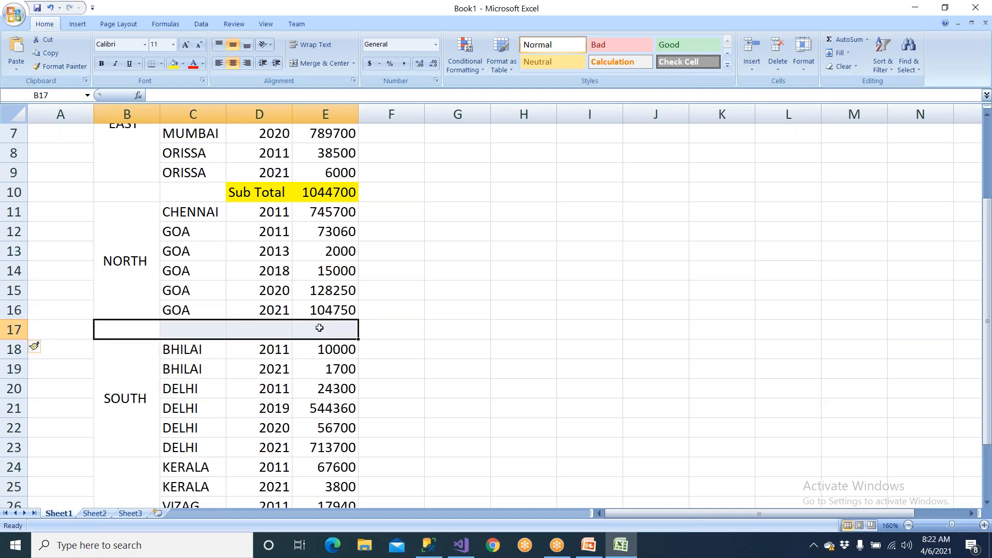
Insert another empty row at row 11, directly above the NORTH group's CHENNAI row.
click(166, 217)
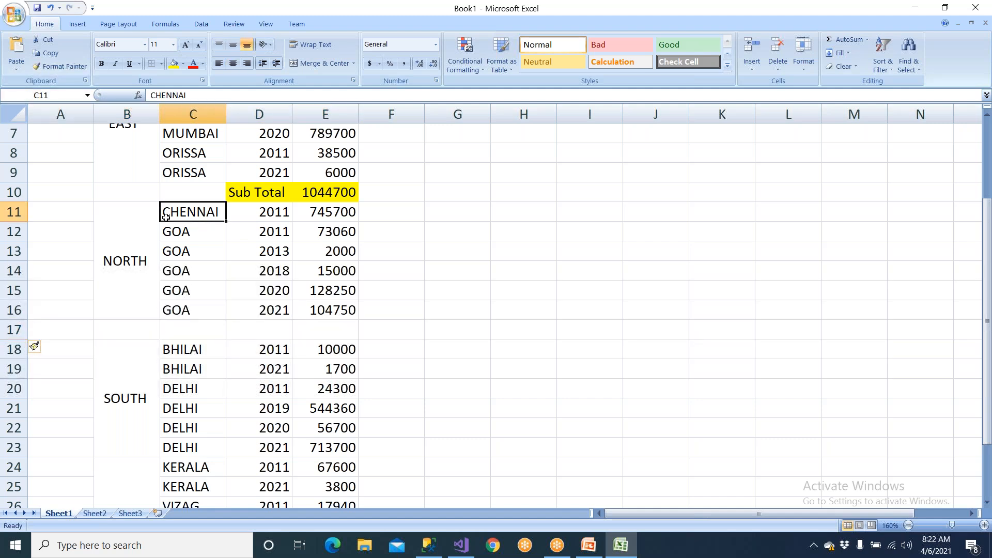
click(8, 212)
right_click(9, 212)
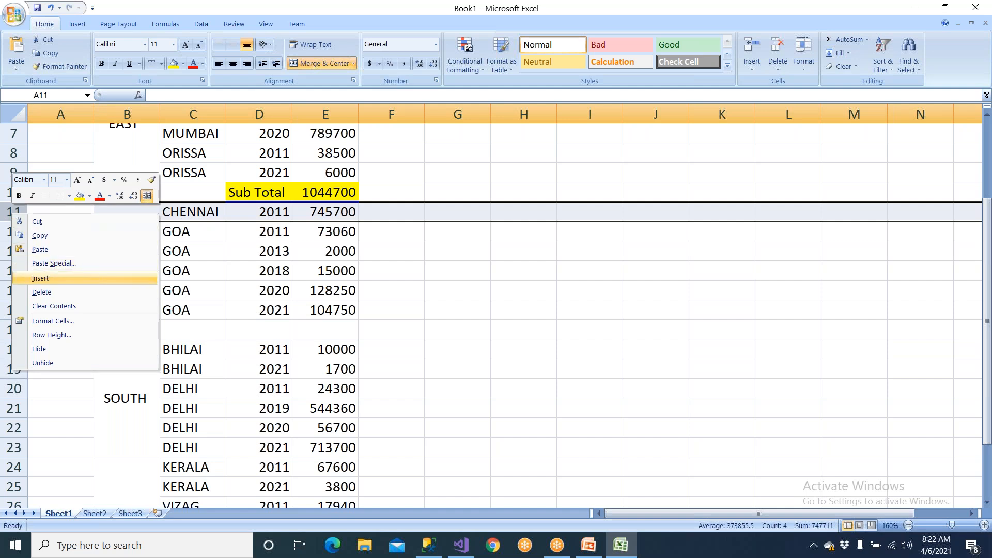
click(41, 278)
drag(132, 263, 344, 267)
drag(141, 208, 354, 214)
drag(133, 240, 354, 294)
drag(139, 347, 379, 355)
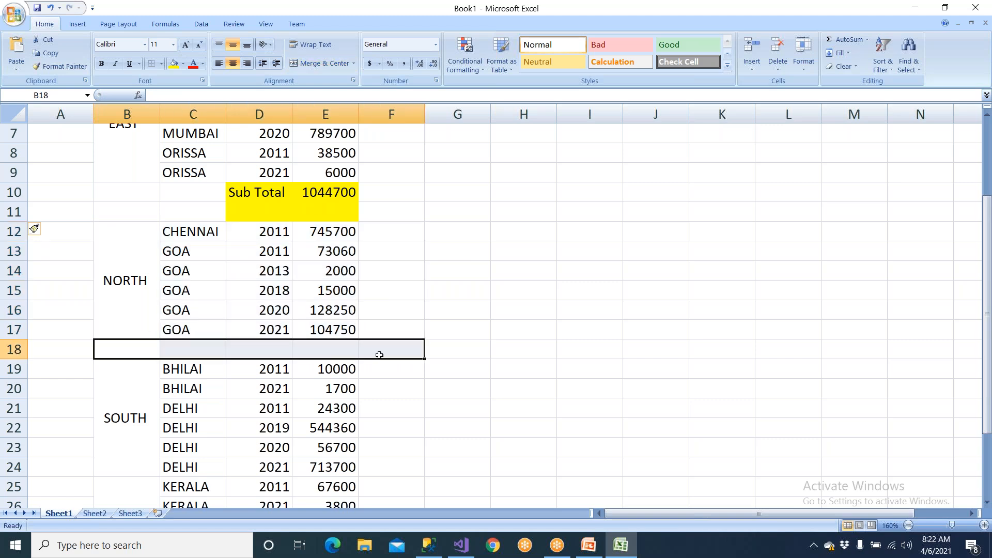
drag(117, 210, 363, 219)
drag(211, 351, 395, 350)
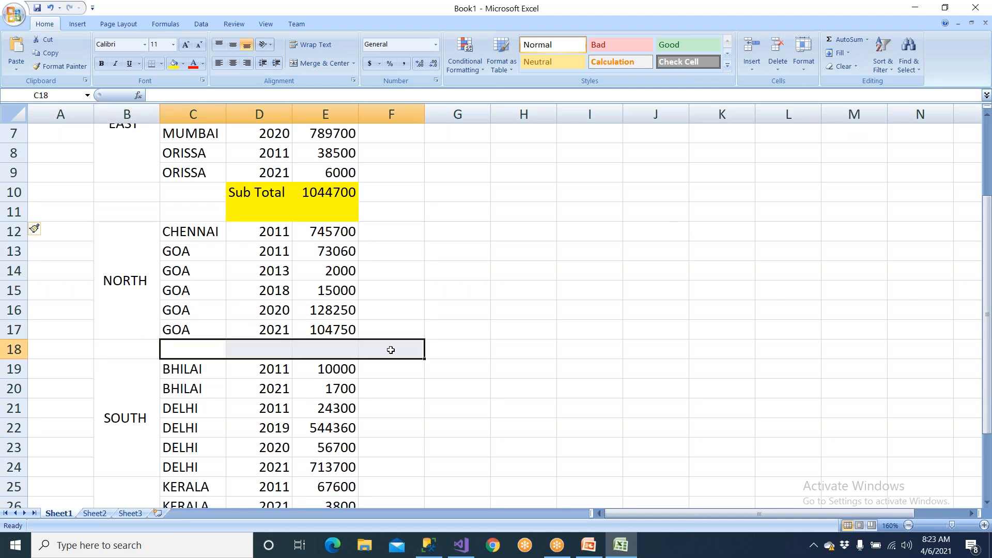
Sum the NORTH balances E12:E17 into E18 with AutoSum.
click(127, 267)
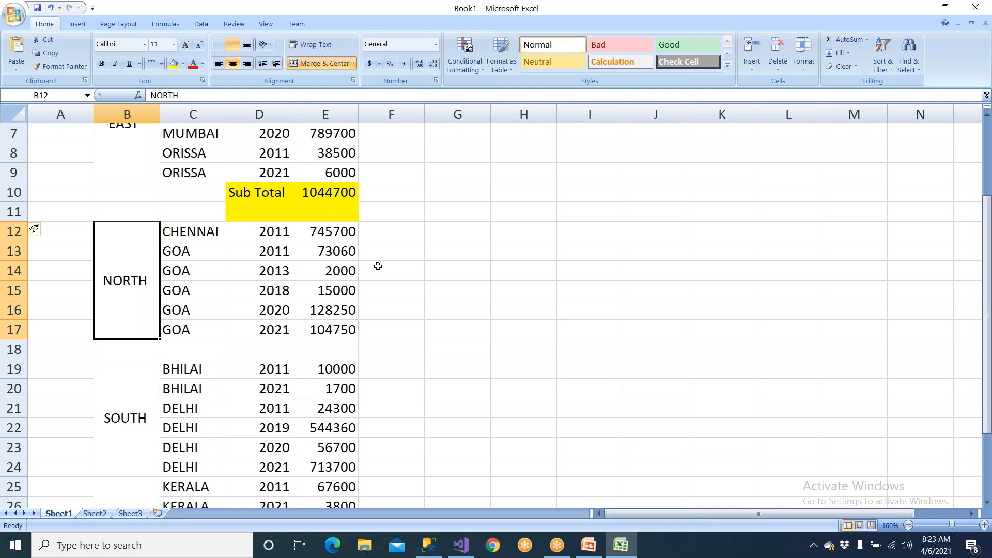
drag(324, 235, 340, 356)
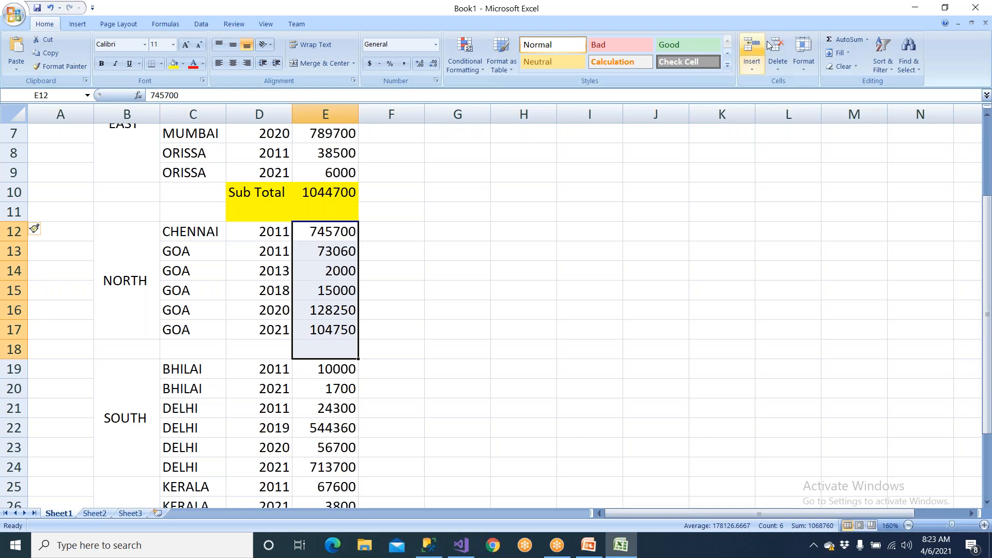
click(846, 40)
Copy the Sub Total label from D10 to D18 and fill the subtotal cells D18:E18 with yellow.
click(271, 206)
click(272, 194)
key(ctrl+c)
click(272, 349)
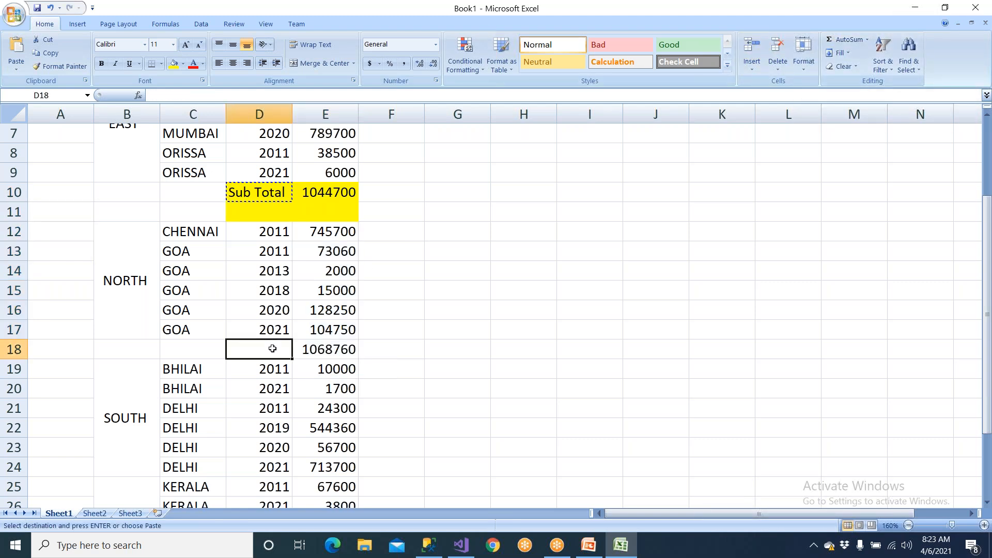
key(ctrl+v)
drag(284, 349, 330, 346)
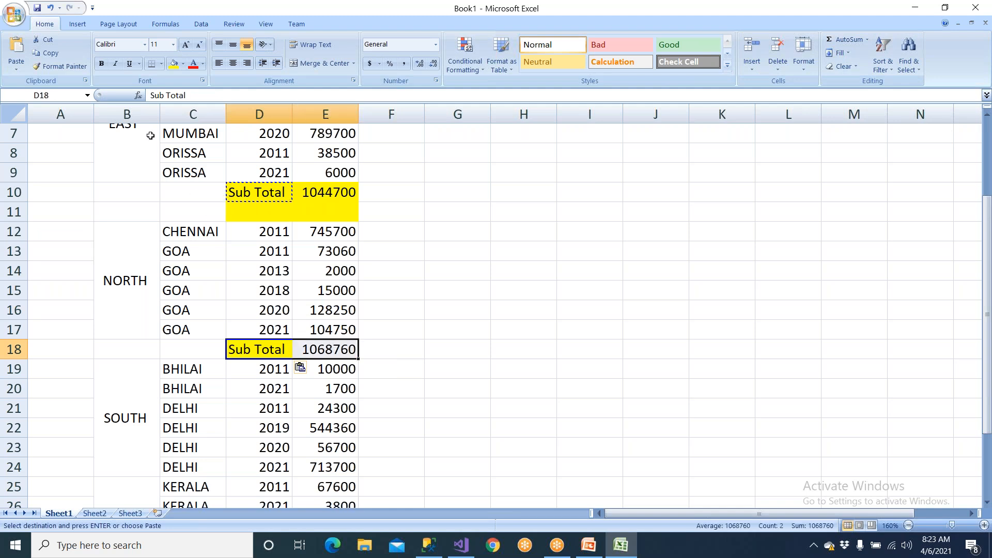
click(174, 65)
scroll(196, 323, down, 2)
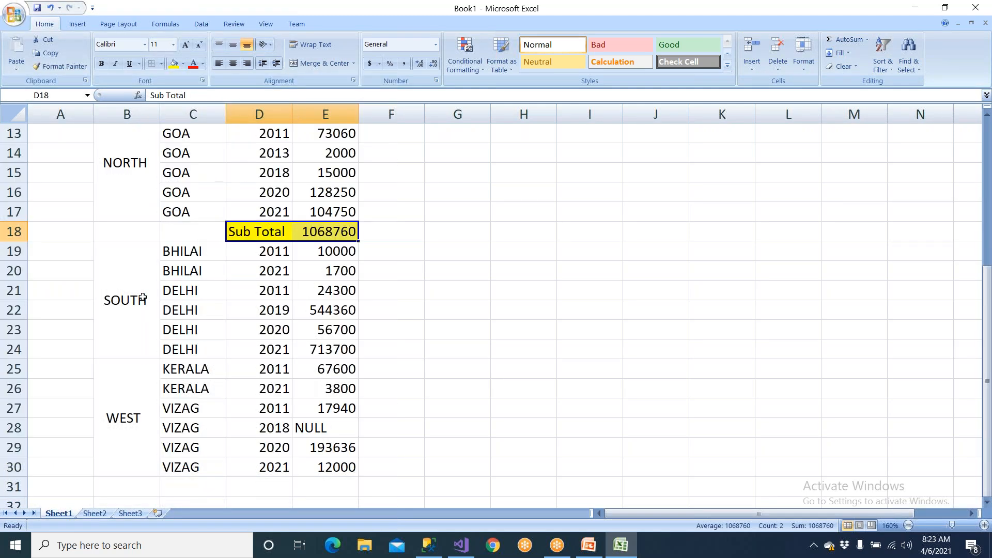
click(142, 299)
click(16, 368)
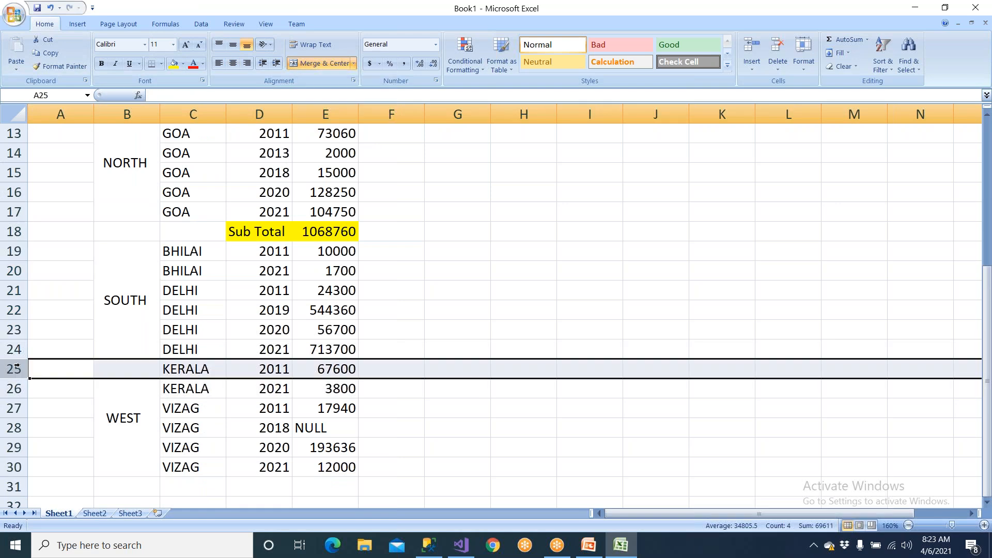
scroll(173, 349, up, 4)
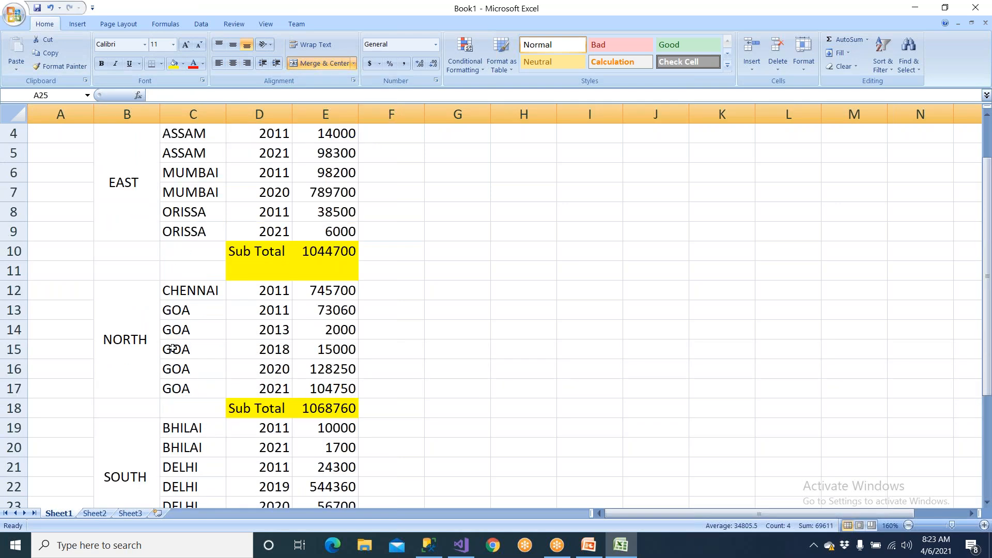
click(129, 218)
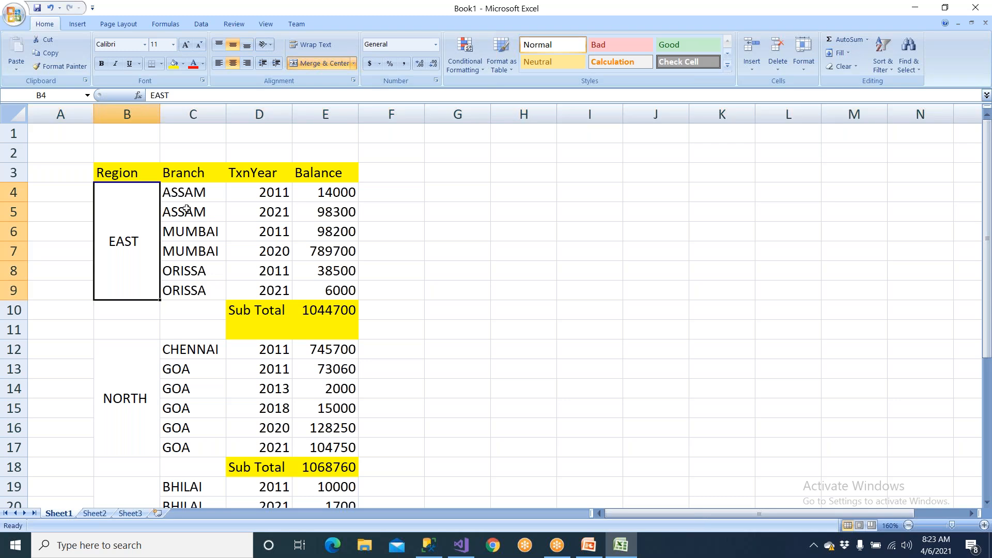
Examine the EAST and NORTH groups with the subtotal rows beneath them in the worksheet.
click(183, 208)
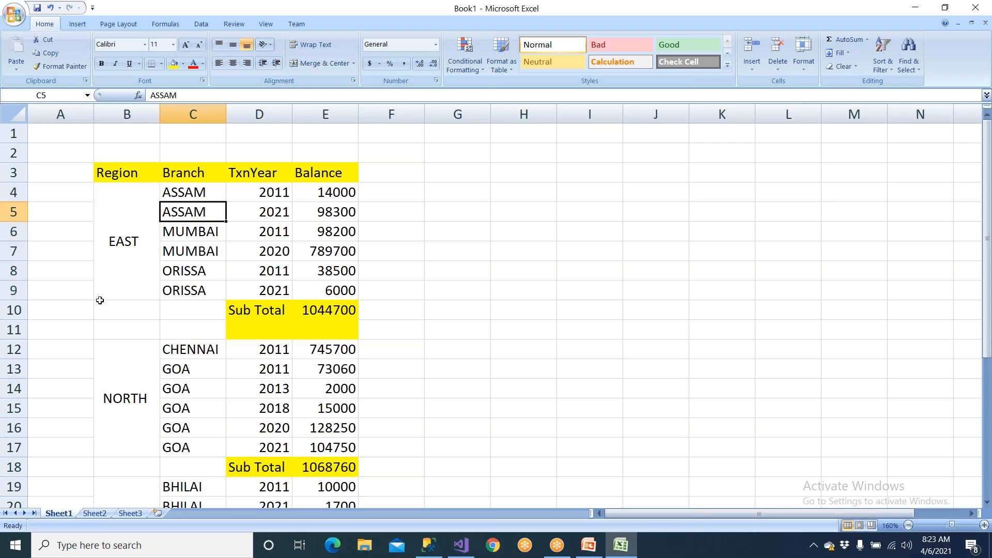
drag(119, 309, 353, 311)
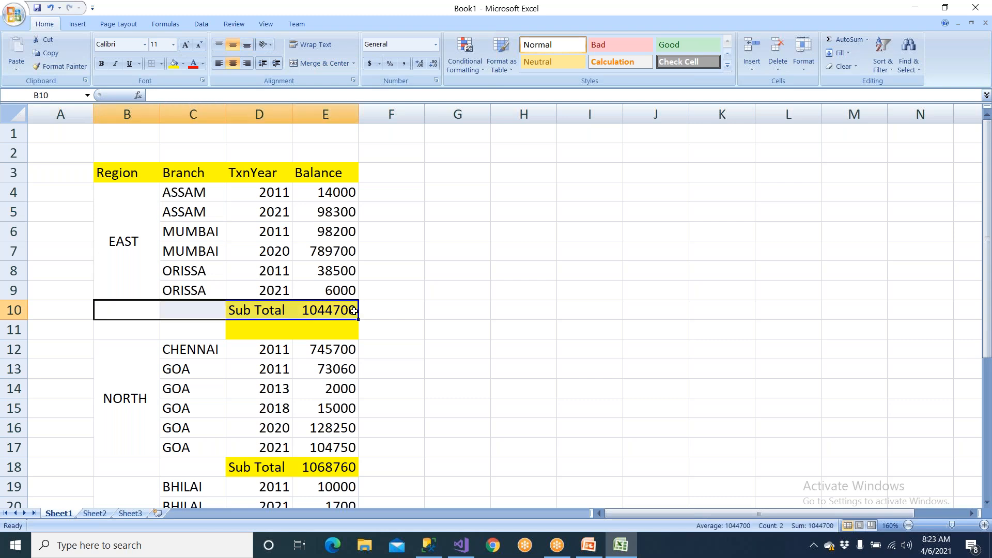
scroll(178, 302, down, 3)
drag(84, 295, 411, 304)
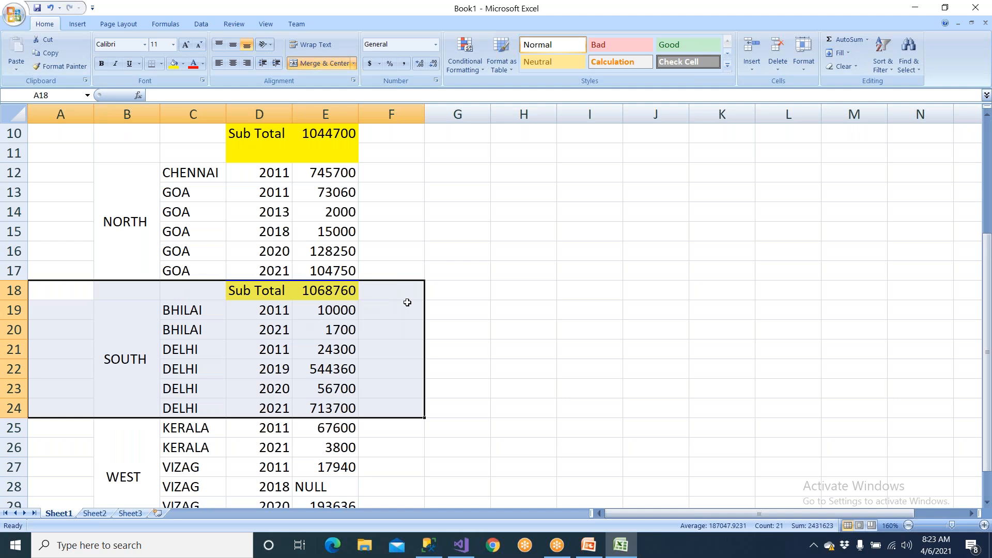
scroll(408, 300, up, 3)
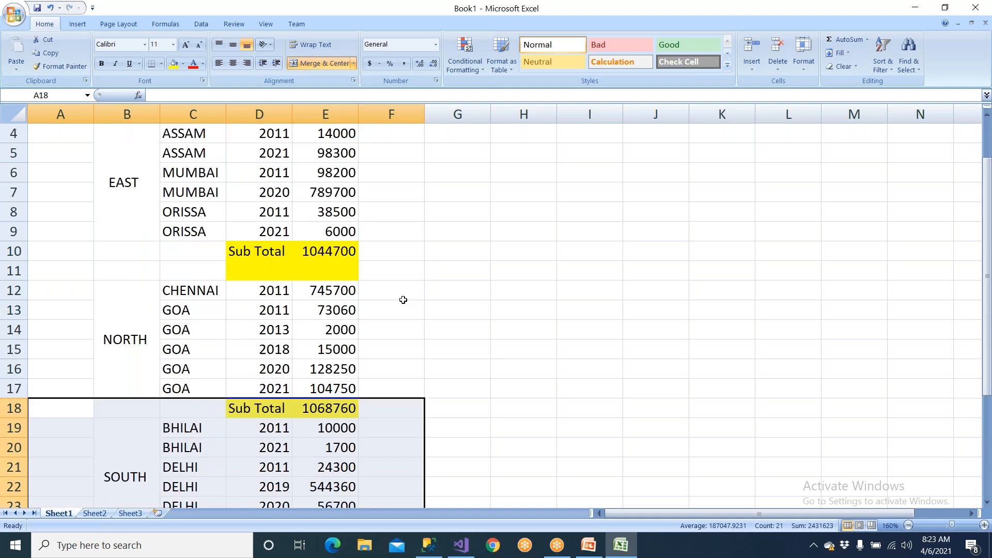
click(182, 198)
click(126, 217)
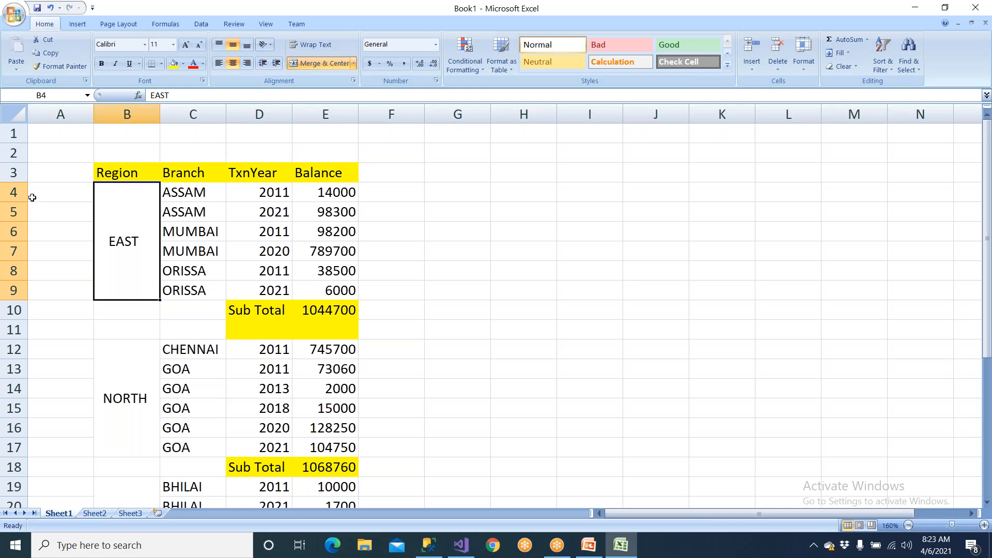
Insert an empty row at row 4 above the EAST group and remove the fill from B4:E4.
click(16, 193)
right_click(21, 193)
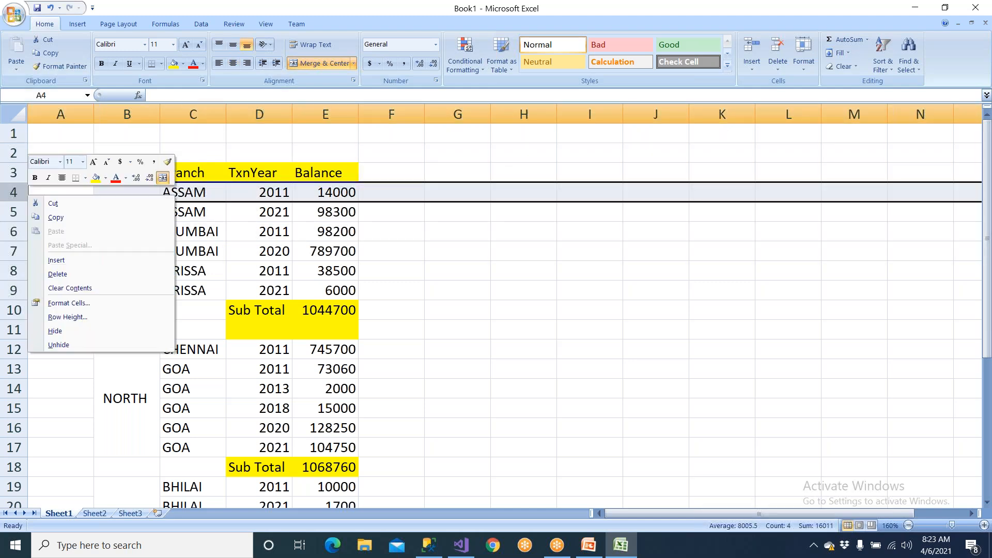
click(57, 260)
click(133, 191)
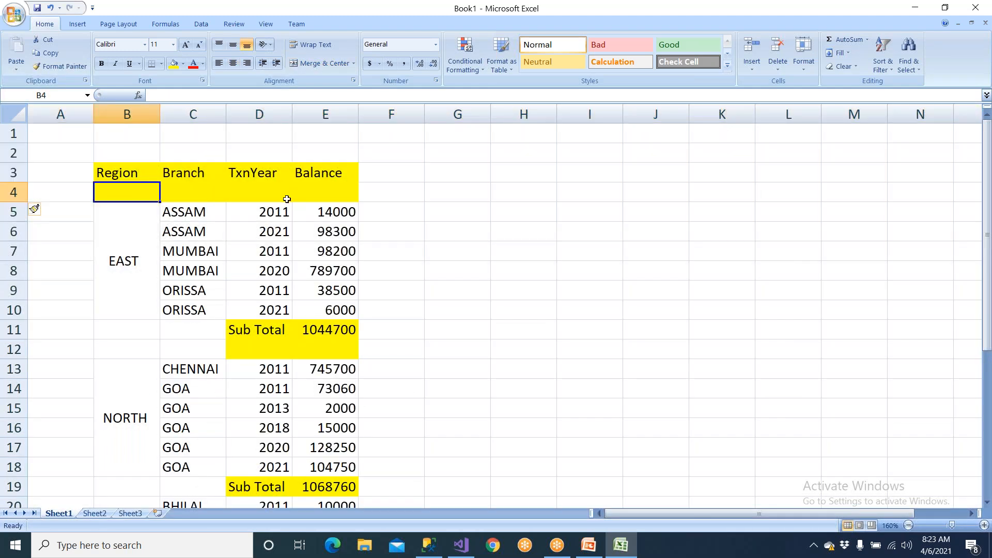
shift+click(325, 197)
click(185, 63)
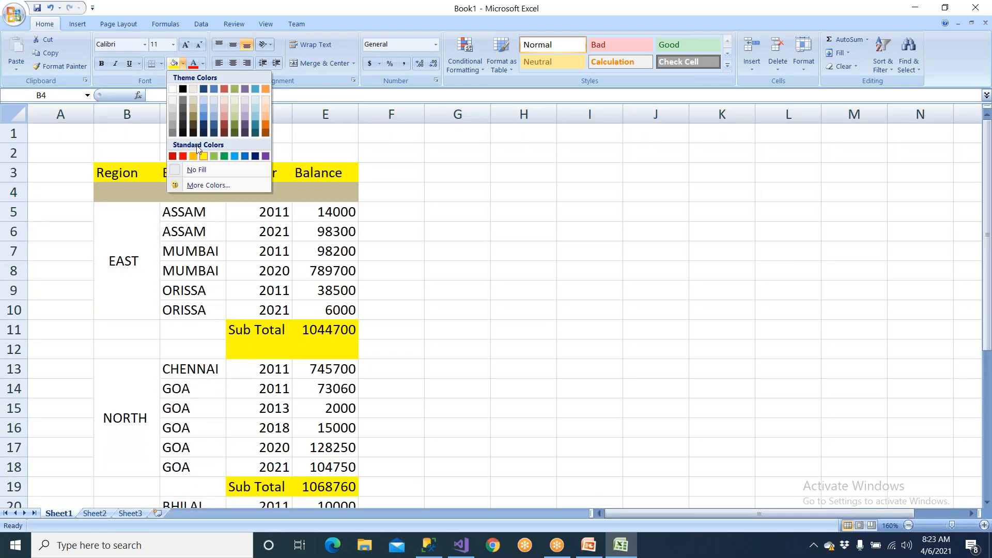
click(195, 169)
click(152, 194)
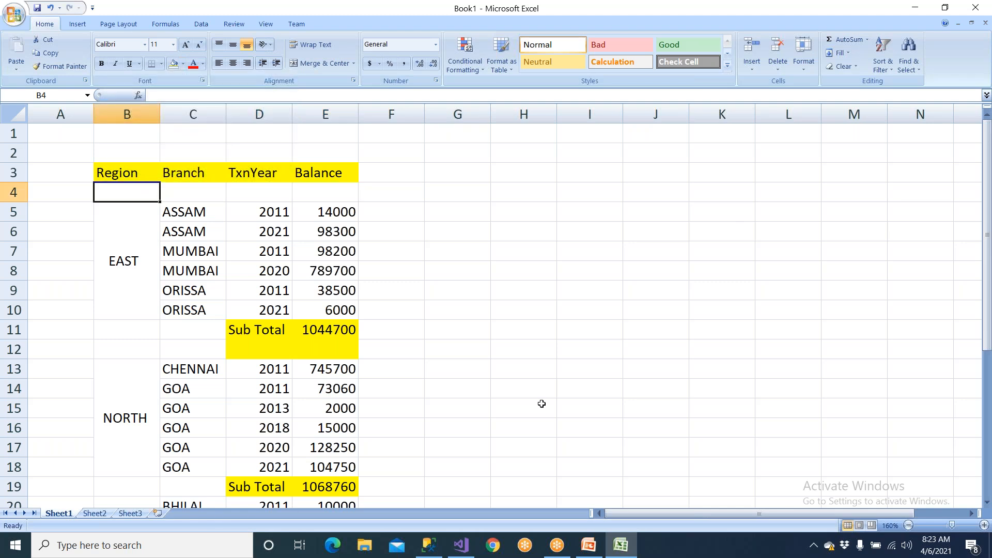
Examine the merged region cells of the NORTH, EAST and SOUTH groups.
drag(150, 372, 166, 432)
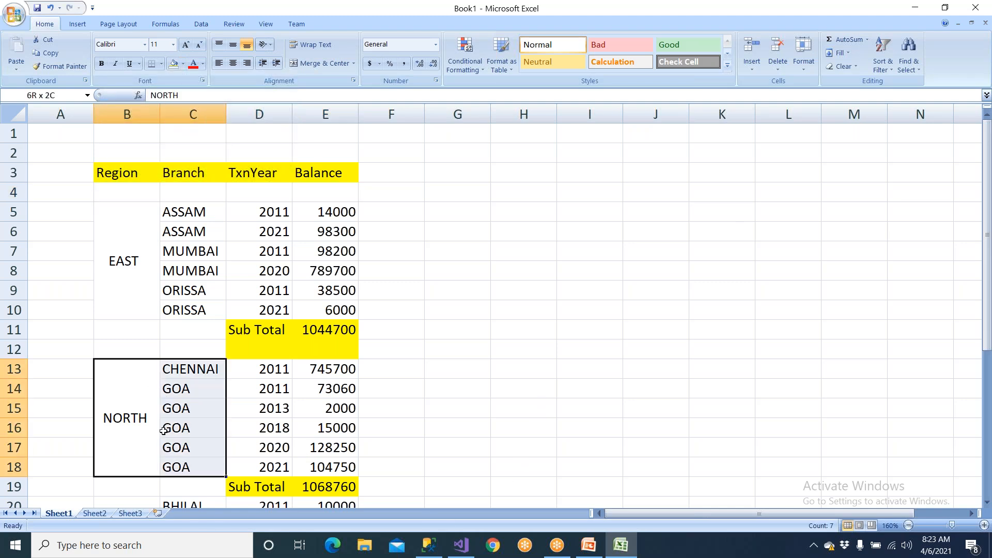
click(120, 264)
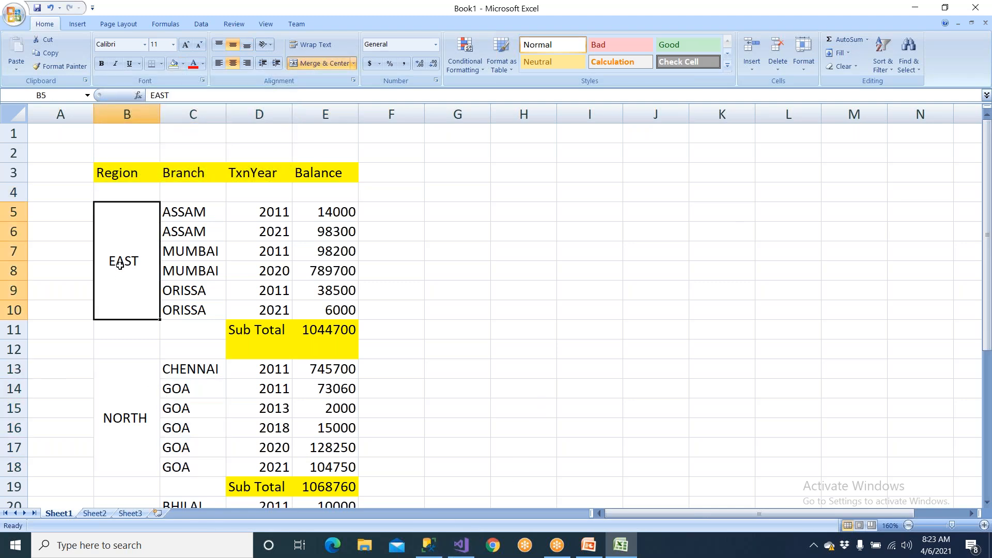
click(139, 388)
scroll(319, 451, down, 3)
click(129, 358)
scroll(140, 383, down, 2)
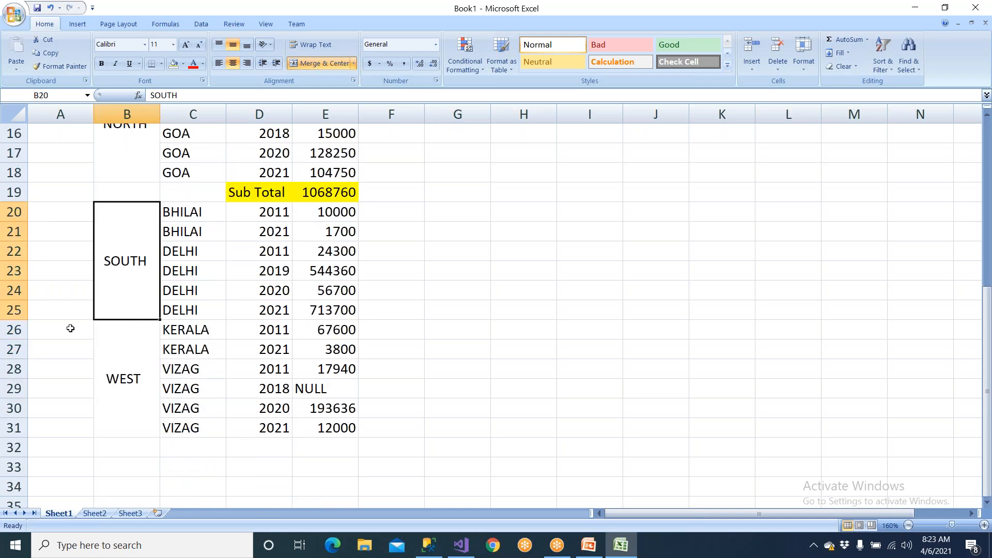
Insert an empty row at row 26 between the SOUTH and WEST groups and select its cells B26:E26.
click(8, 330)
right_click(8, 330)
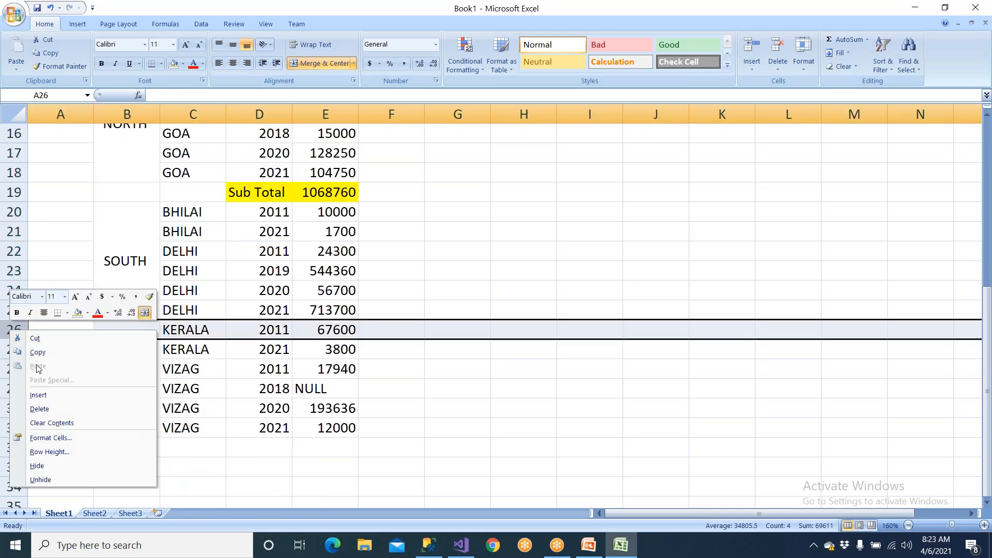
click(32, 394)
click(128, 270)
key(Down)
key(shift+Right)
key(shift+Right)
key(shift+Right)
Switch to Visual Studio and create the tablix group by Region with a group footer and no group header.
click(429, 545)
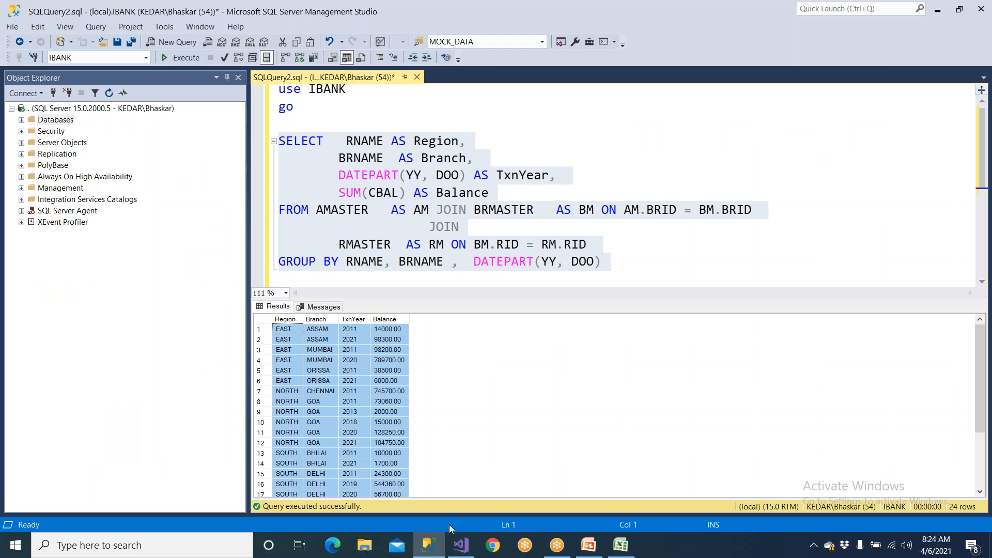
click(459, 547)
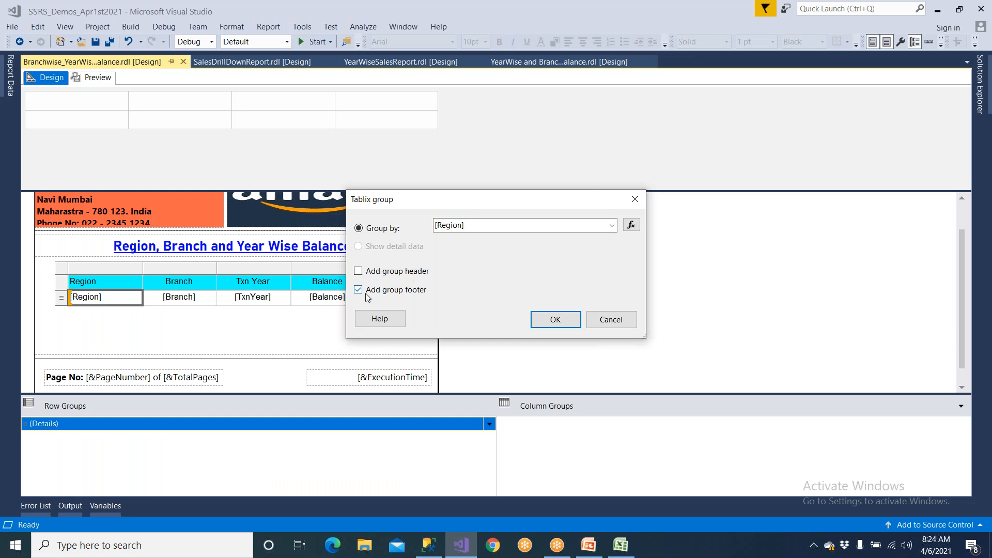
drag(463, 200, 620, 194)
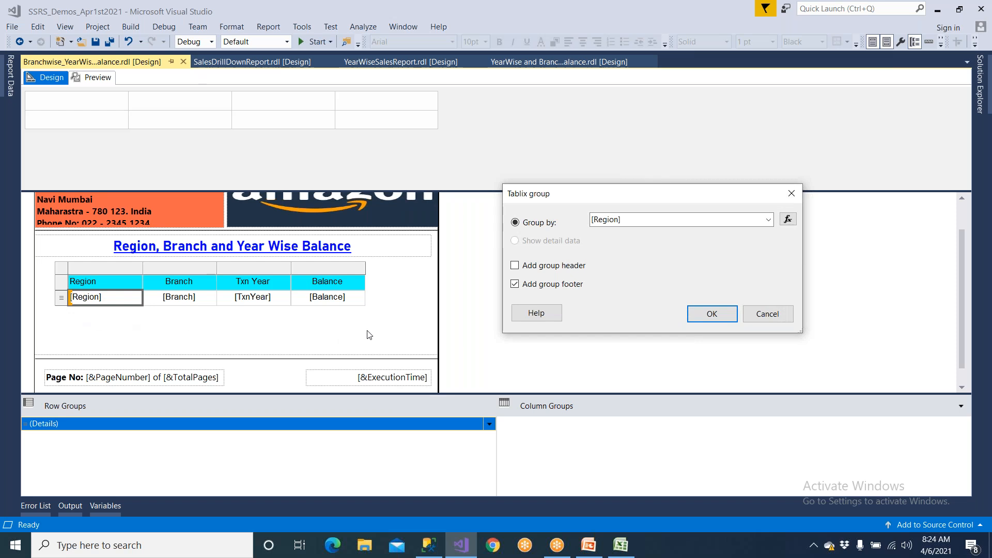
click(718, 316)
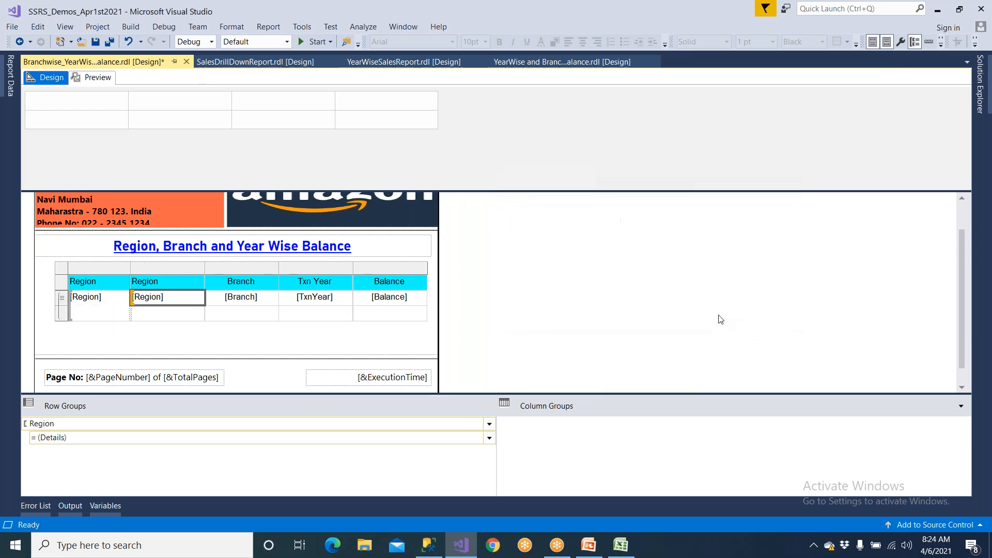
Save the report and preview the balance table grouped by Region with its footer rows.
click(62, 315)
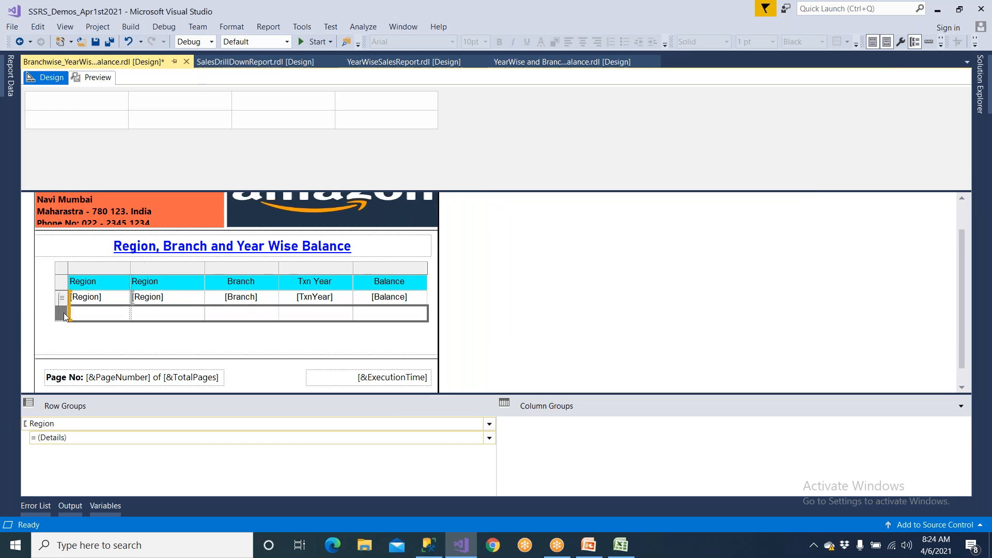
click(95, 42)
click(97, 78)
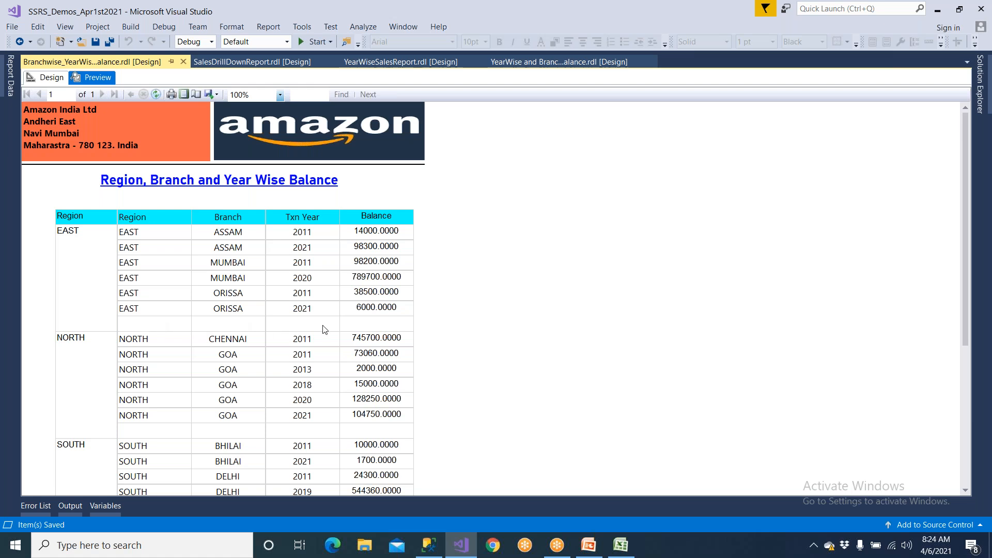
scroll(325, 329, down, 3)
Compare the Region groups in the report preview with the header and subtotal rows of the Excel worksheet.
click(620, 545)
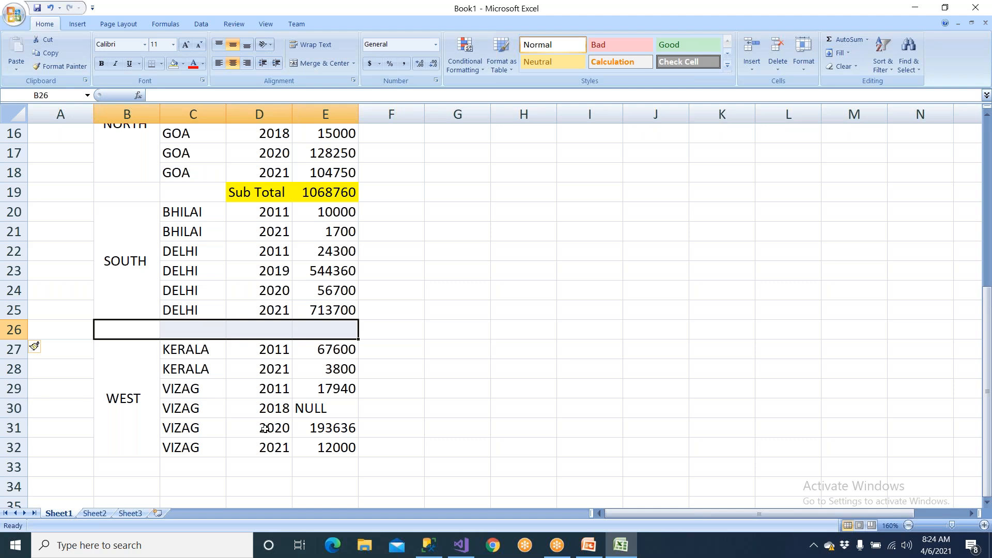
click(428, 545)
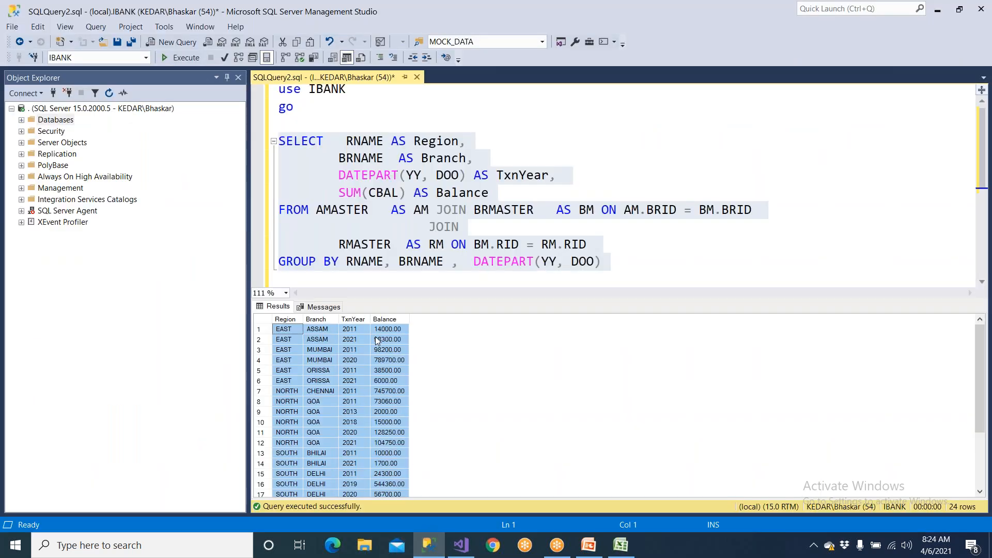
click(461, 545)
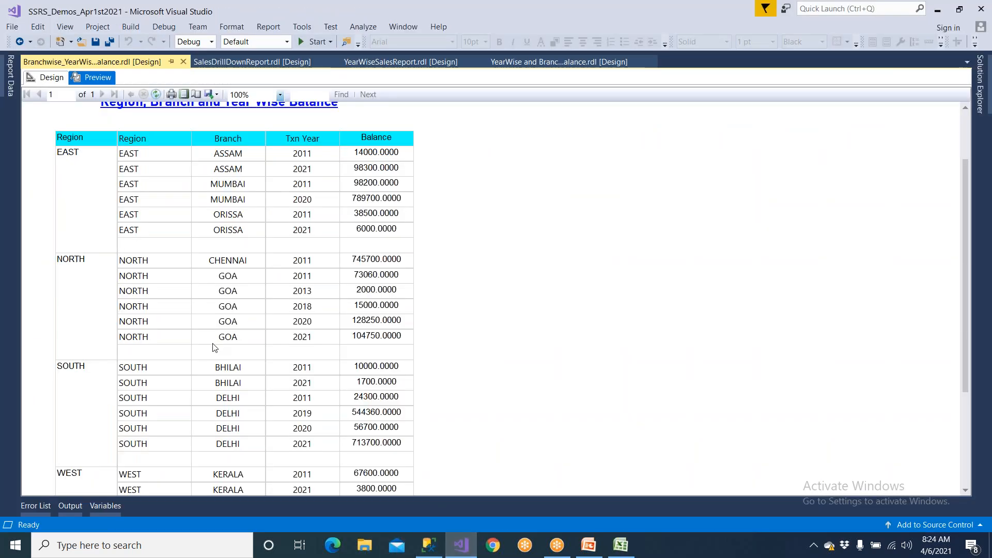
scroll(287, 348, down, 5)
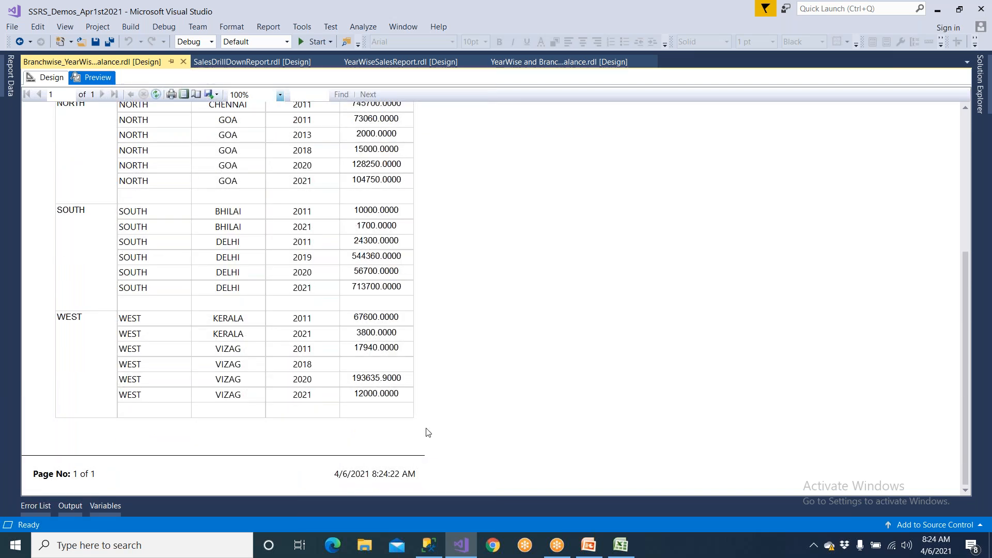
click(620, 545)
scroll(441, 293, up, 5)
drag(162, 187, 393, 190)
drag(124, 347, 381, 345)
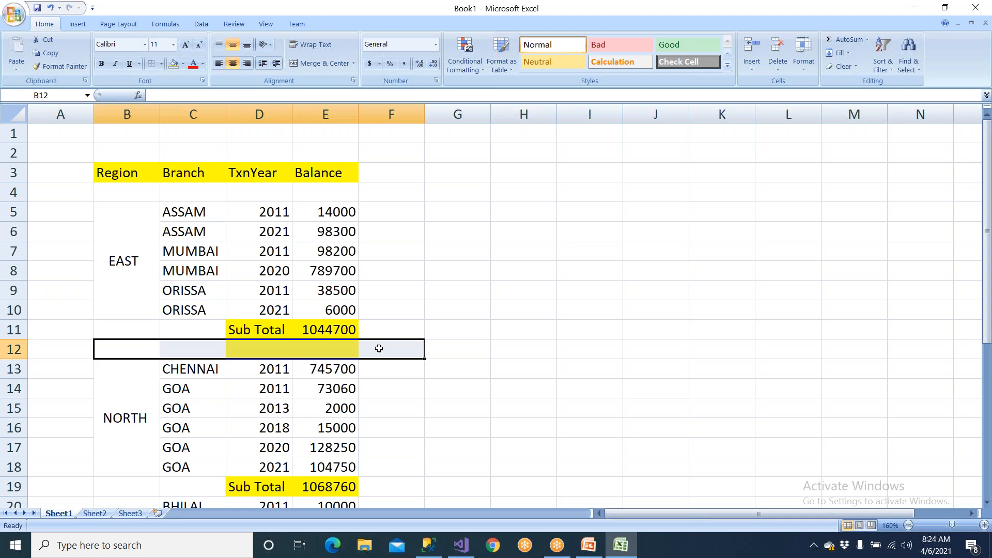
click(121, 248)
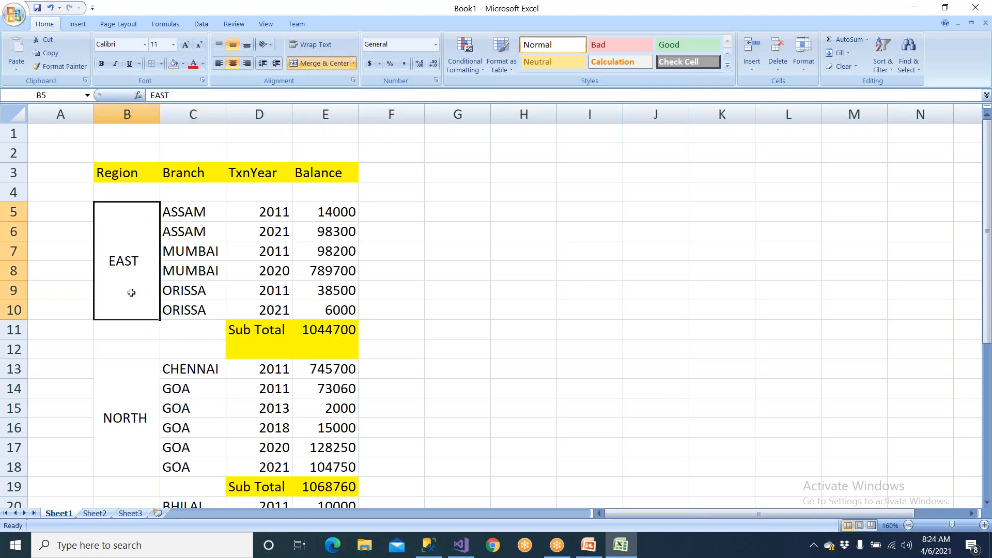
drag(253, 344, 371, 322)
Sum the SOUTH balances E20:E25 into E26 with AutoSum.
scroll(370, 322, down, 4)
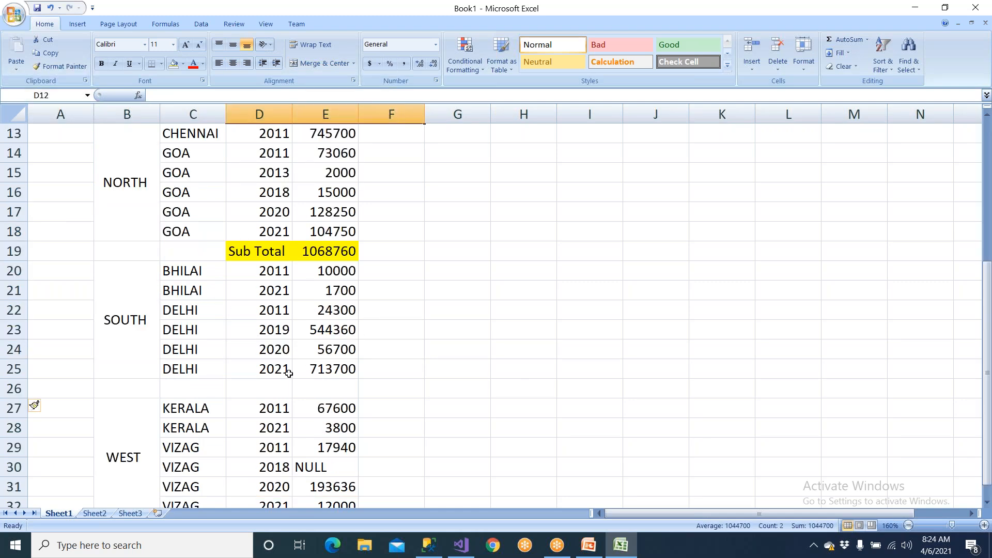
drag(227, 388, 321, 388)
drag(322, 274, 327, 386)
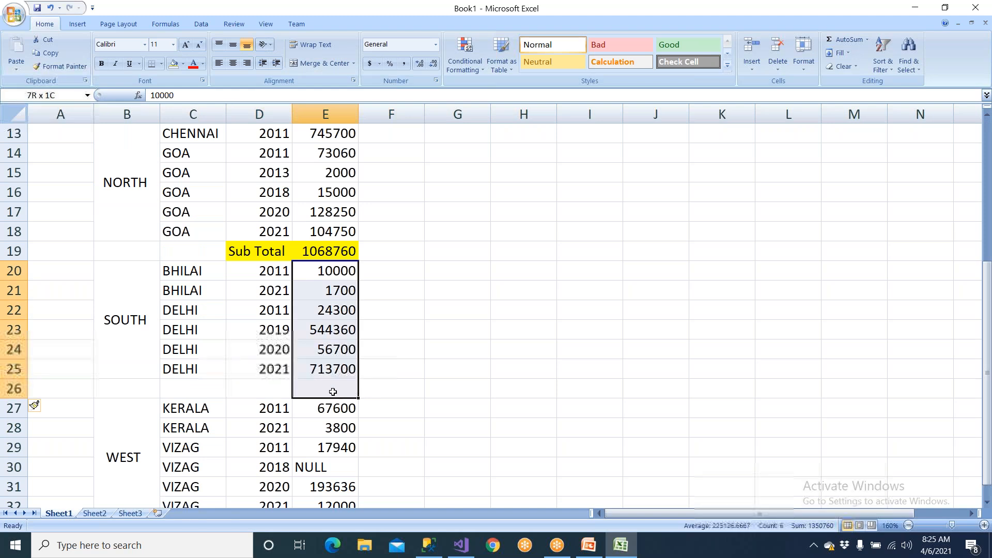
click(847, 39)
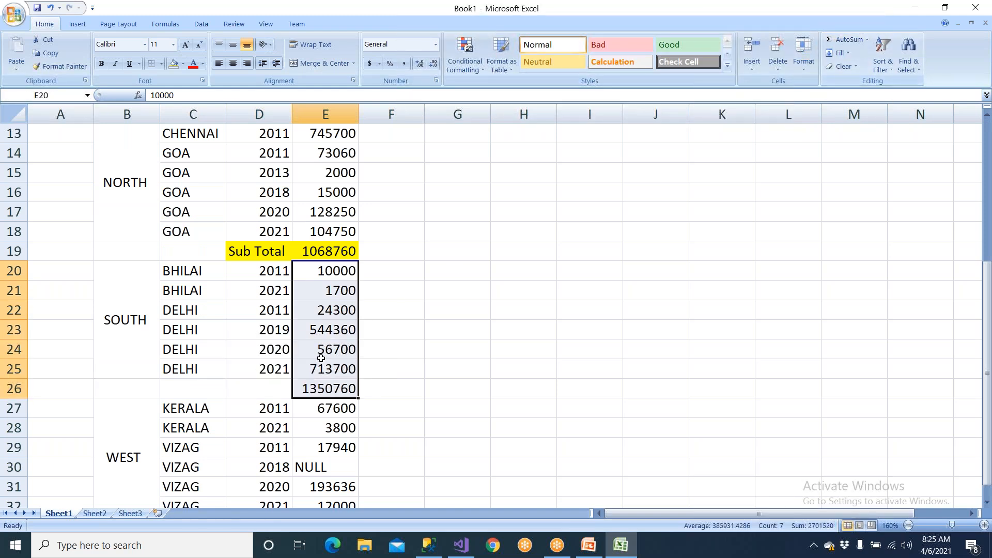
click(264, 395)
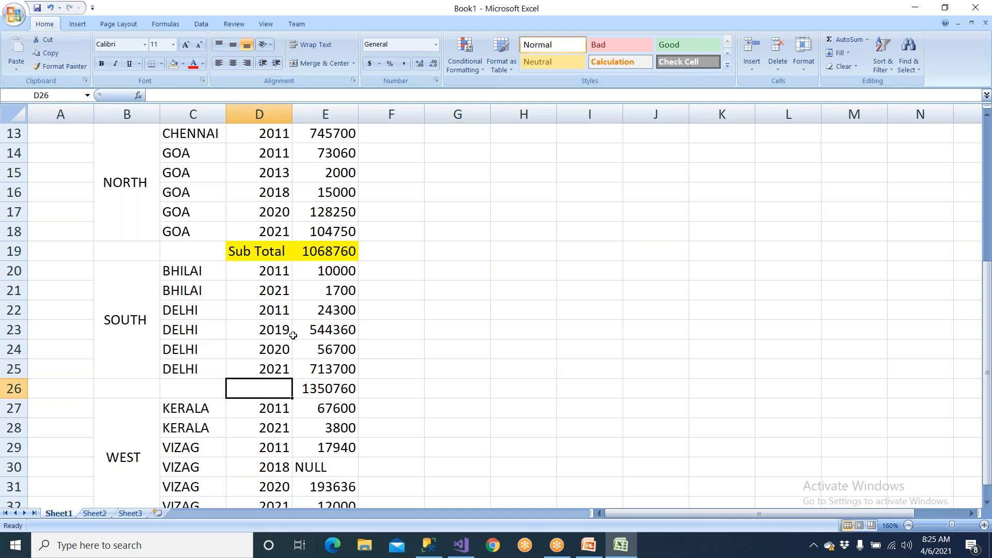
scroll(293, 335, up, 4)
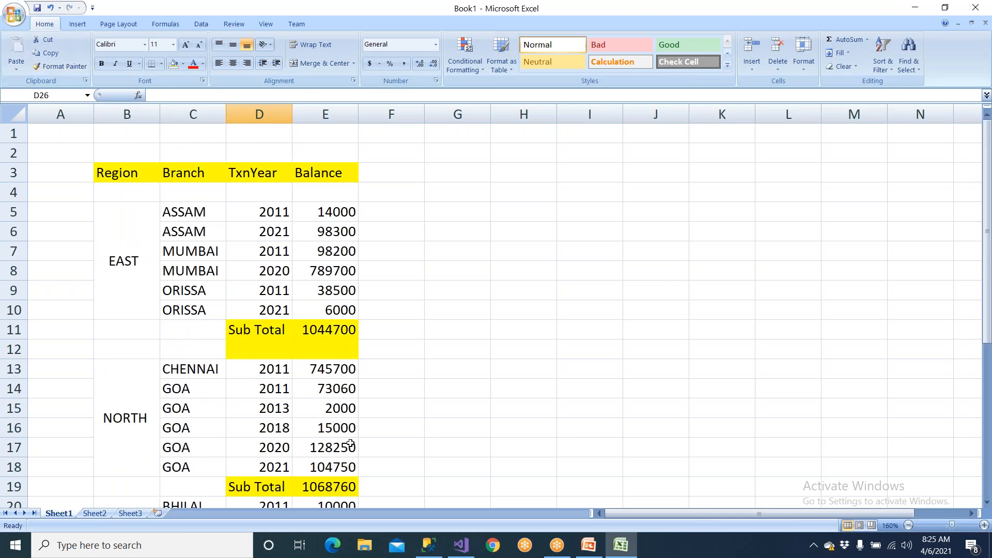
Switch to Visual Studio, delete the duplicate Region column next to the group column, and preview the saved report.
click(462, 545)
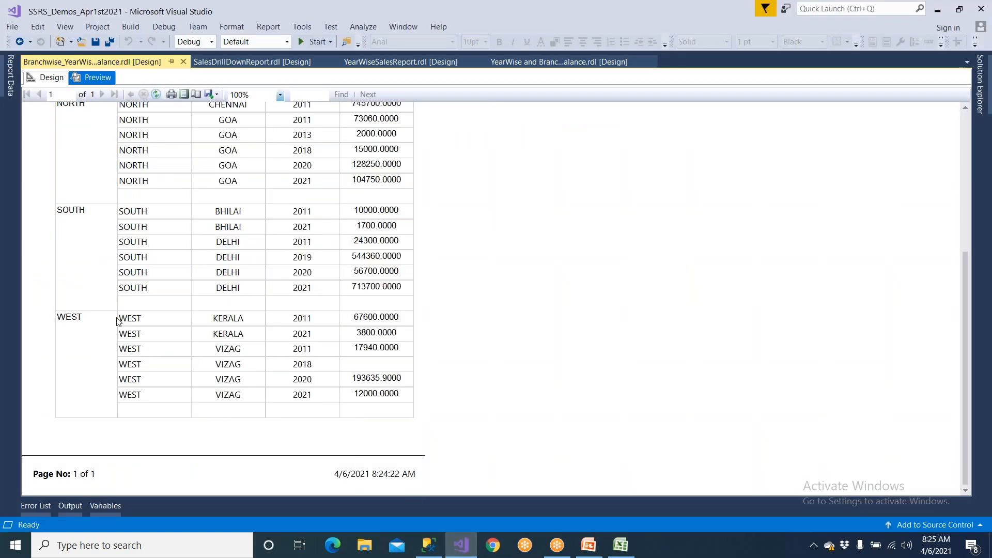
scroll(167, 253, up, 5)
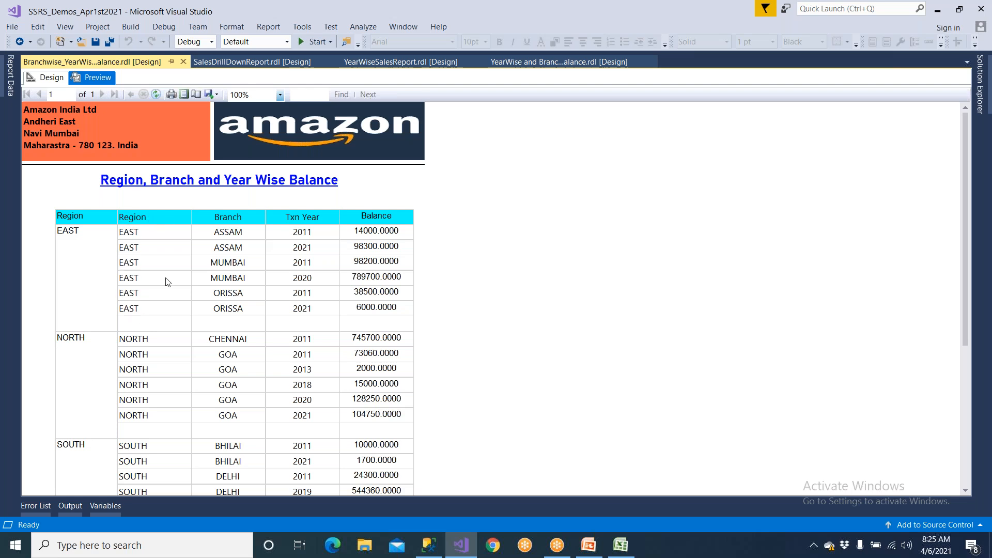
click(49, 77)
click(156, 267)
right_click(156, 268)
click(181, 286)
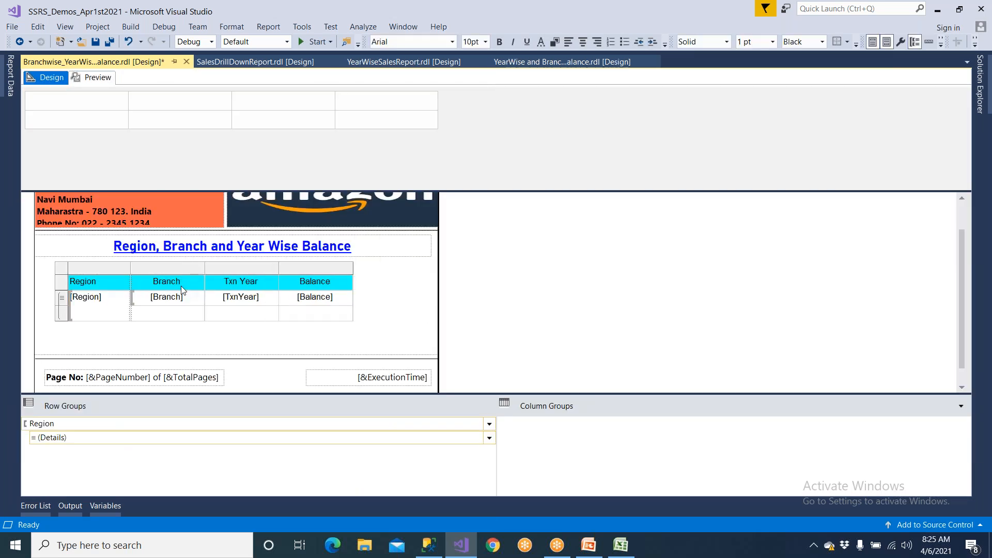
click(94, 41)
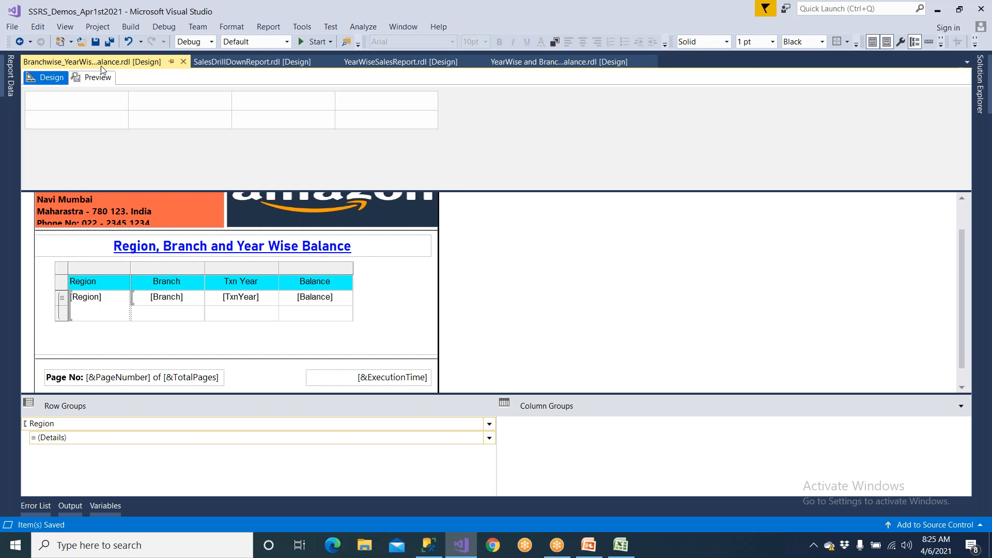
click(100, 78)
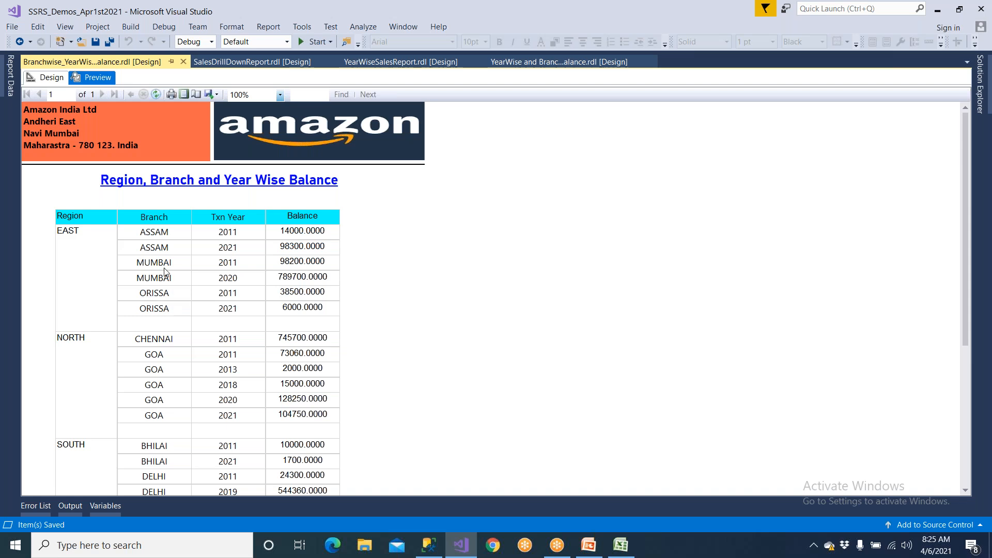
Add a child row group by Branch under the Region group, without header or footer, and preview the report.
click(50, 79)
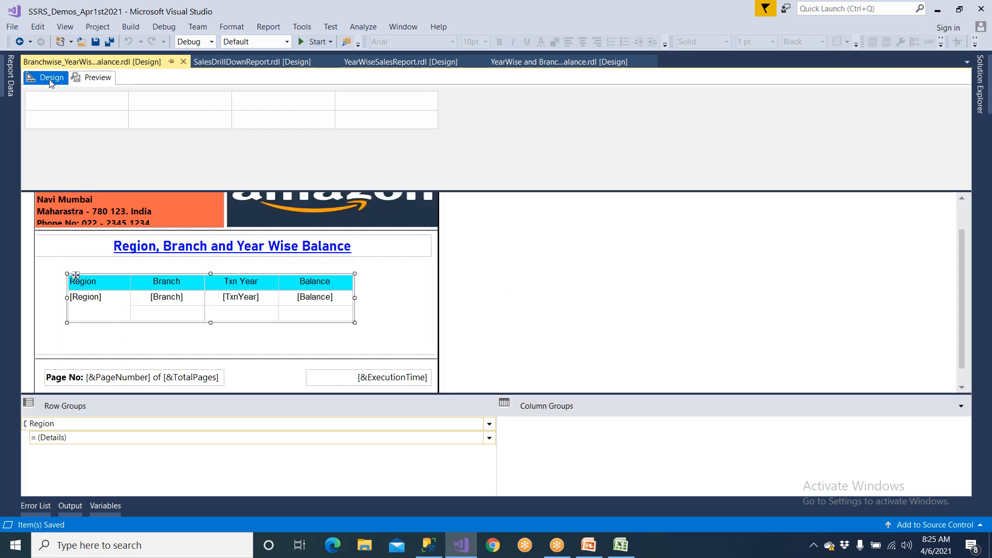
click(95, 423)
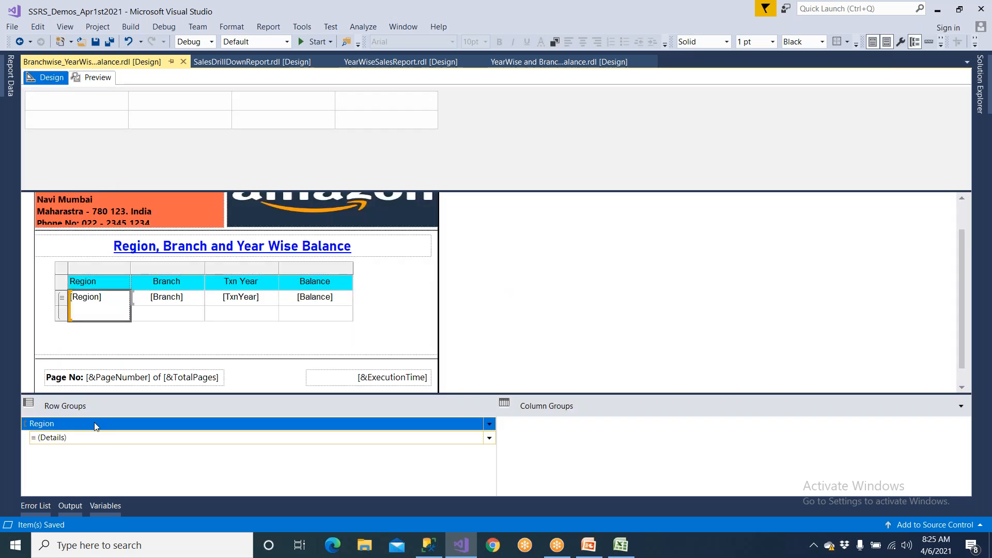
click(489, 425)
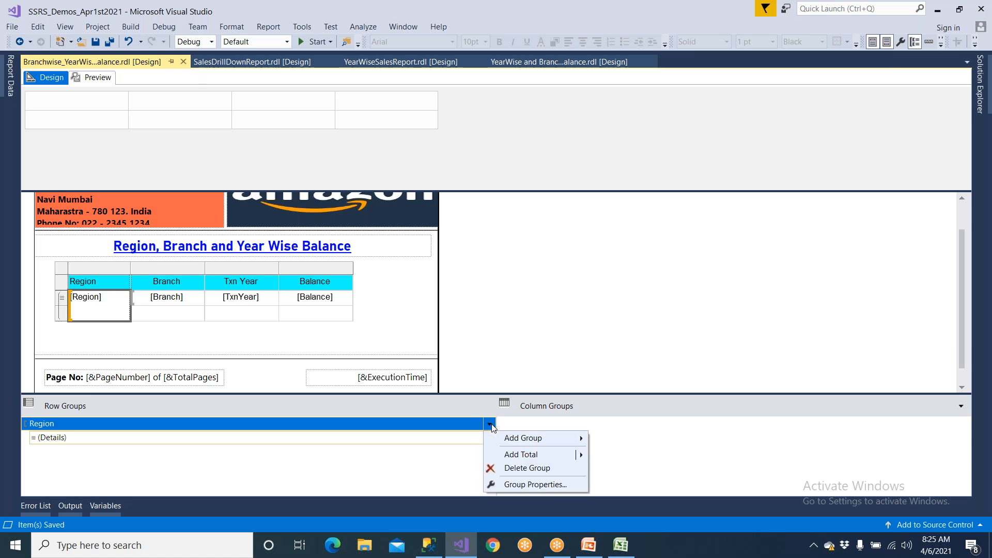
mouse_move(582, 441)
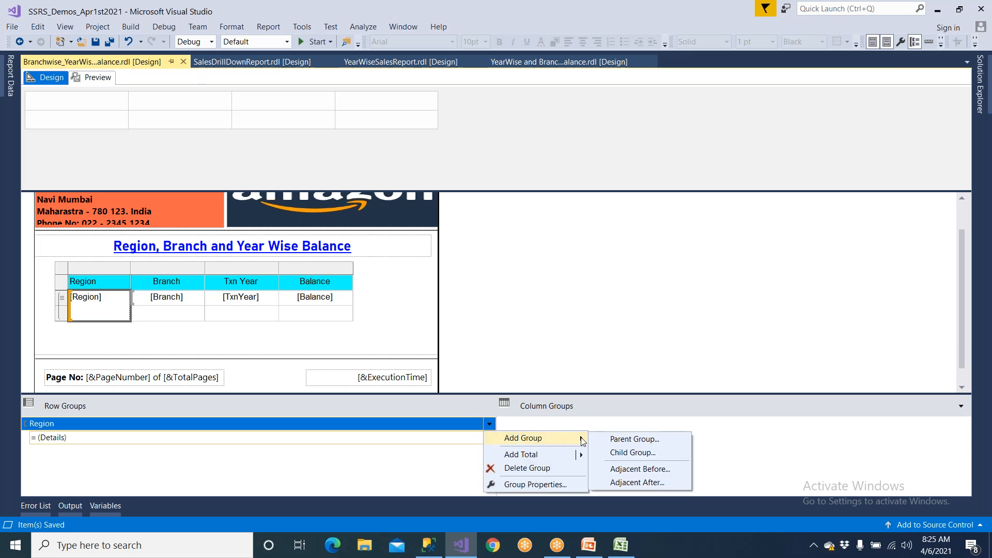
click(627, 453)
click(613, 225)
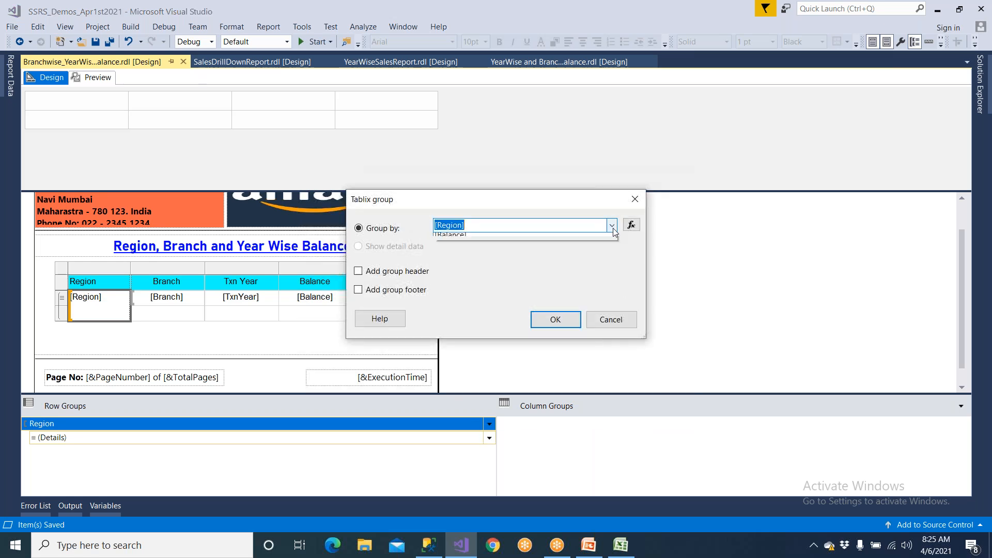
click(473, 250)
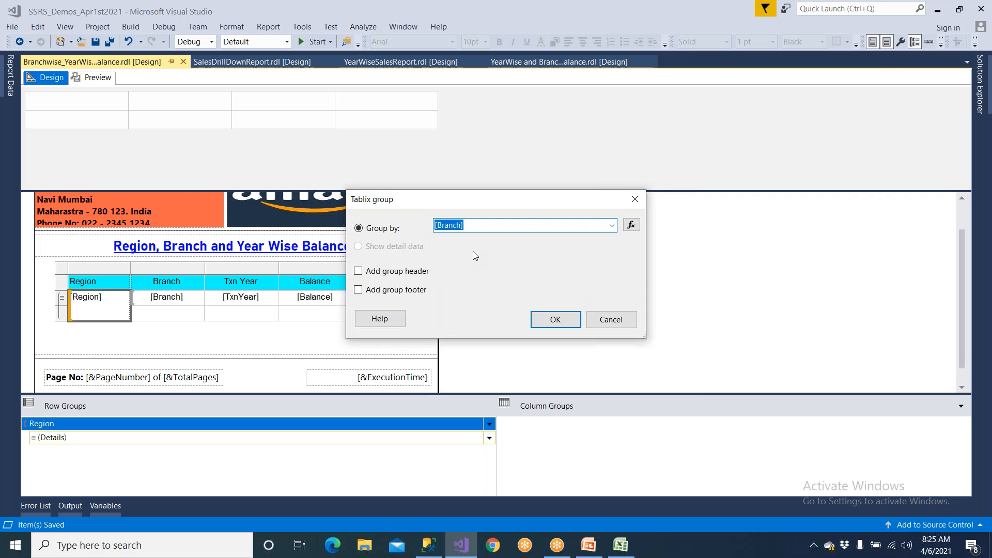
click(568, 324)
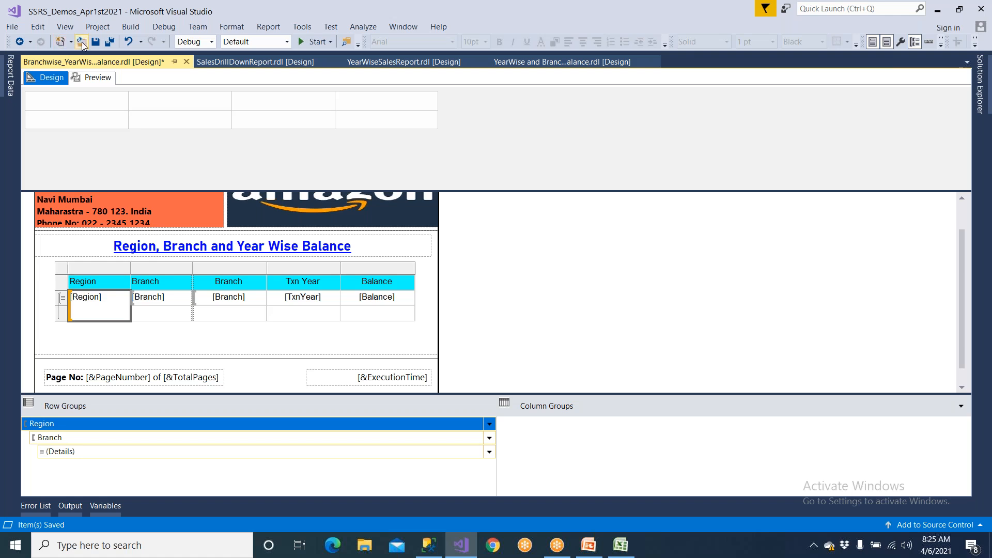
click(94, 77)
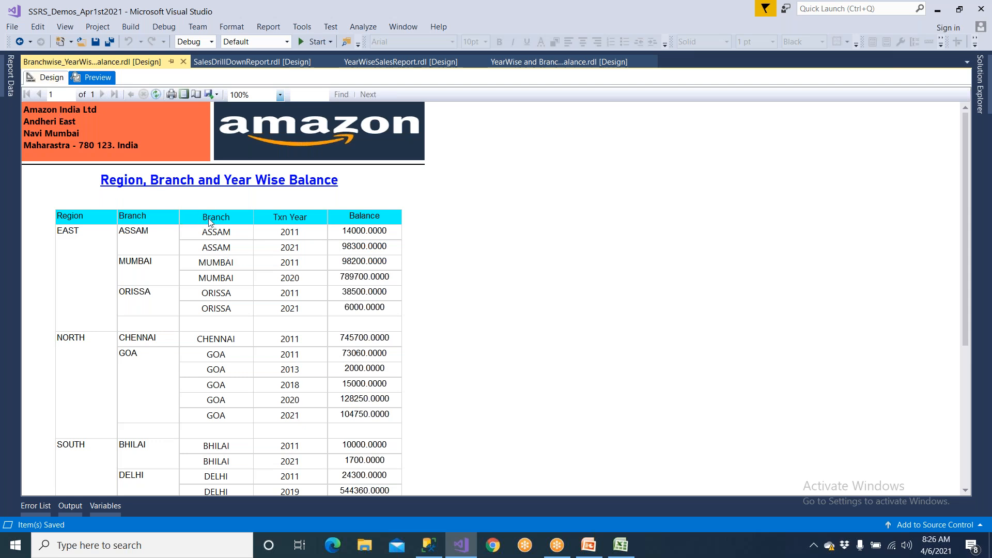
Delete the duplicate Branch column beside the Branch group column and preview the report.
click(46, 77)
click(218, 268)
right_click(218, 267)
click(231, 286)
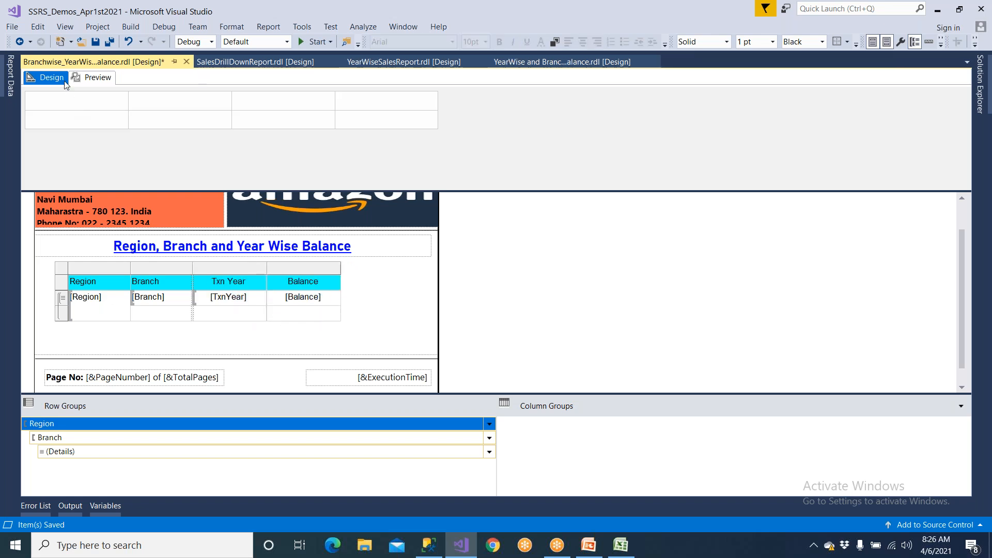
click(97, 77)
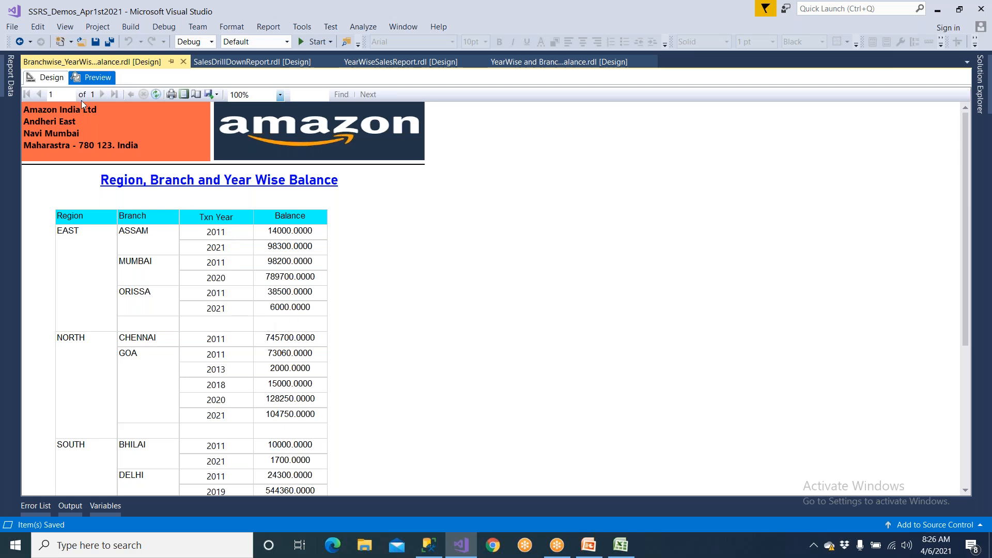
Insert the Balance field as a sum in the Balance cell of the Region group's footer row.
click(49, 78)
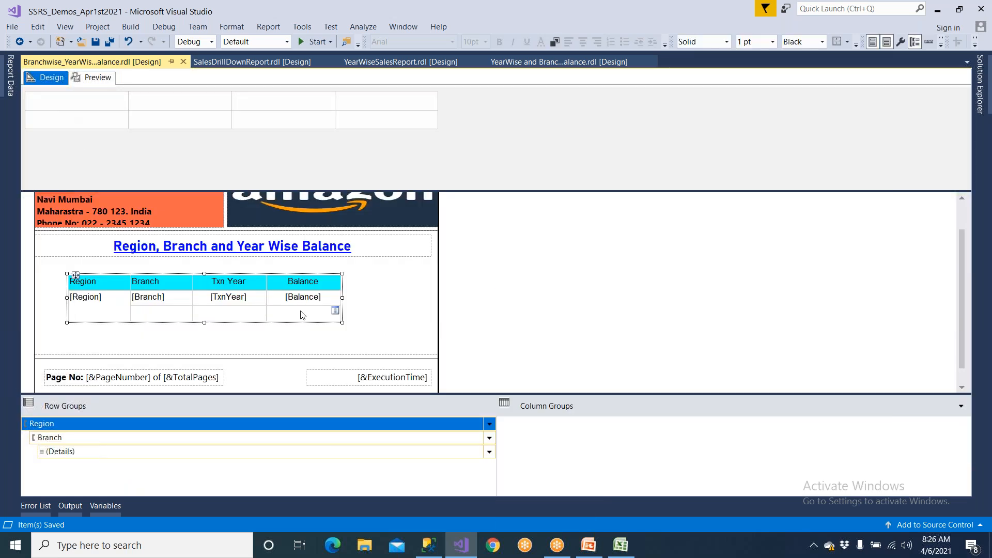
click(334, 310)
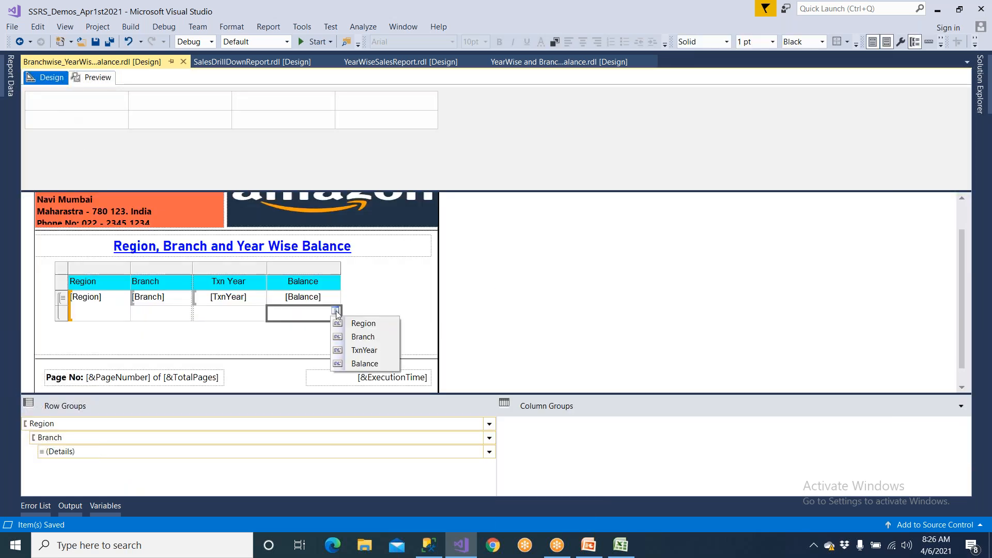
click(355, 364)
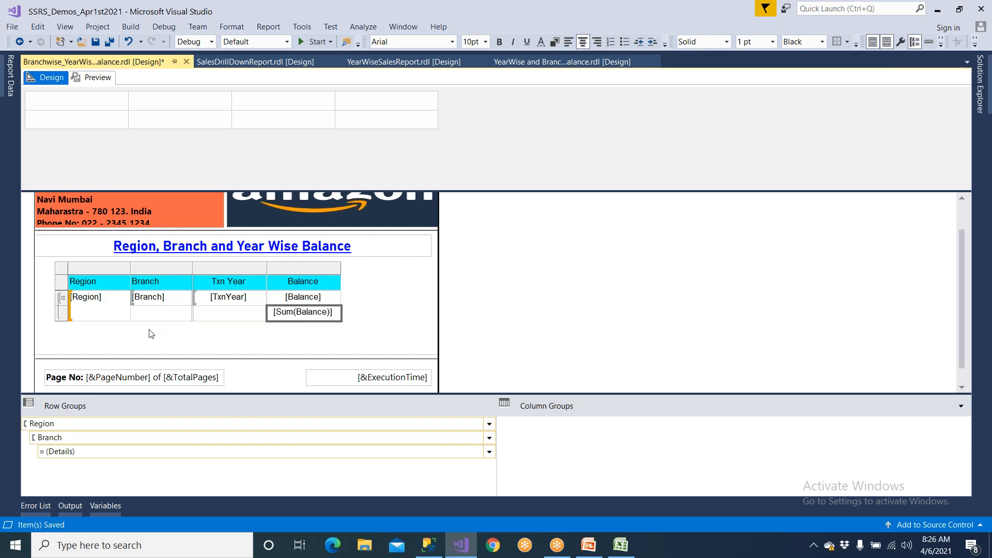
Fill the Txn Year and Balance cells of the Region footer row with yellow.
click(262, 310)
click(337, 329)
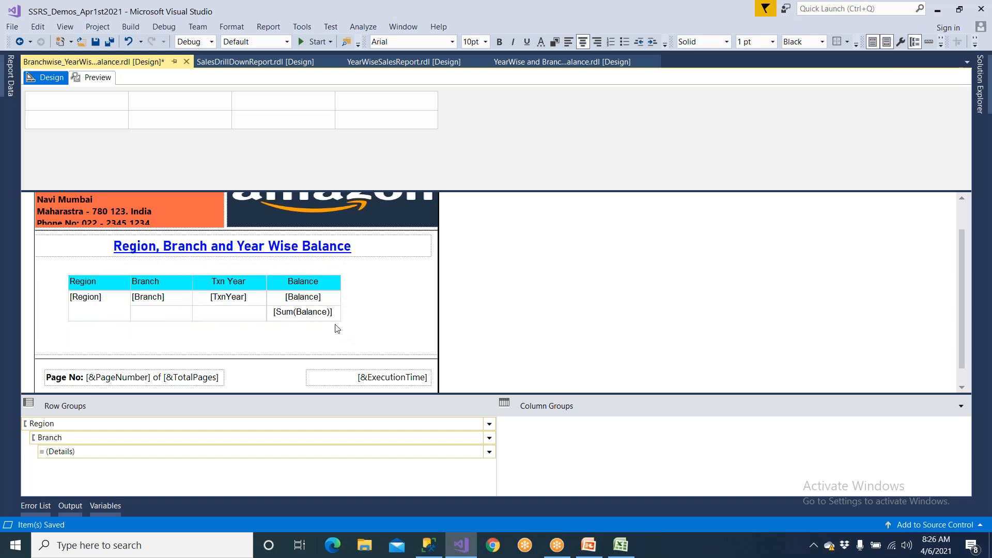
click(336, 311)
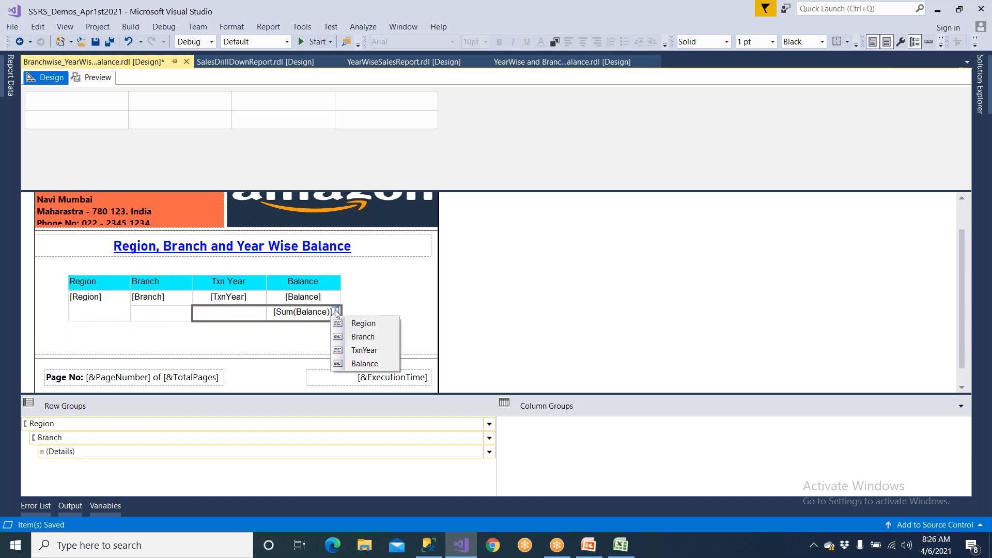
click(558, 43)
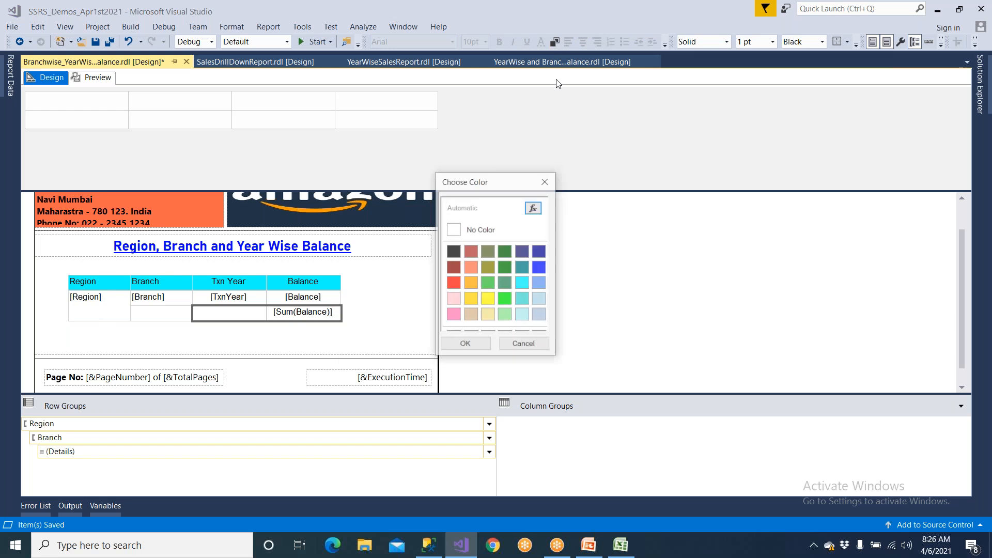
click(487, 298)
click(466, 345)
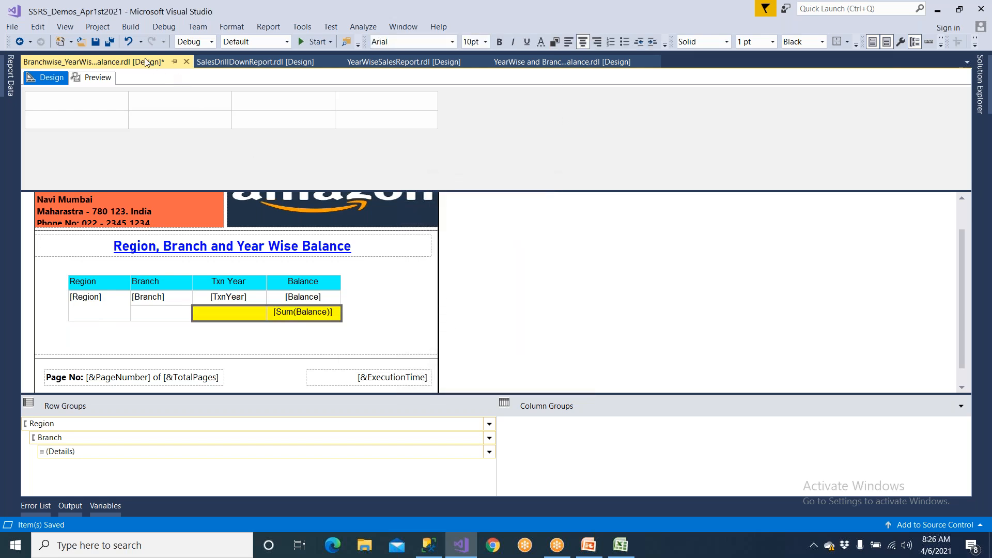
Format the two yellow footer cells as bold 11pt and label the Txn Year footer cell Sub Total.
click(499, 43)
click(485, 42)
click(482, 83)
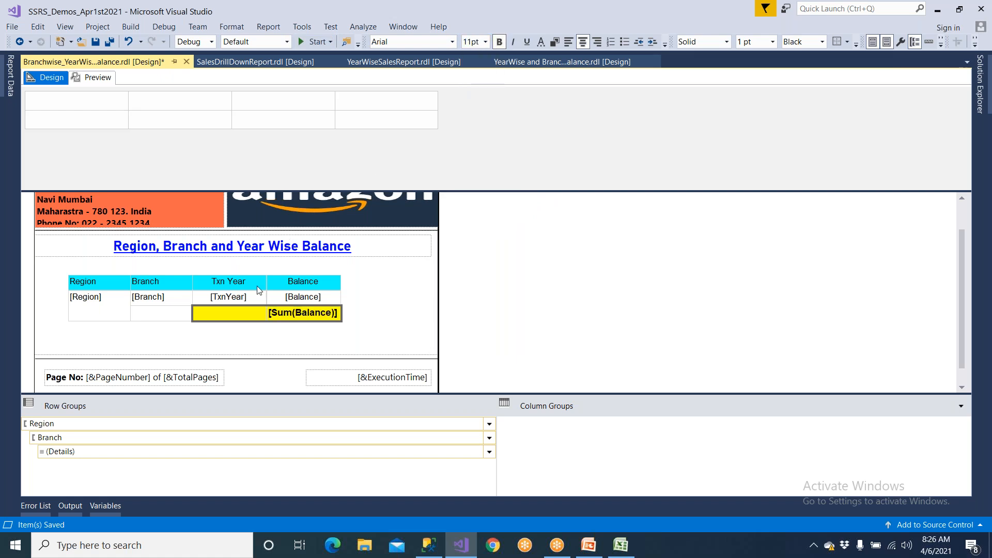
click(244, 311)
text(Sub Total)
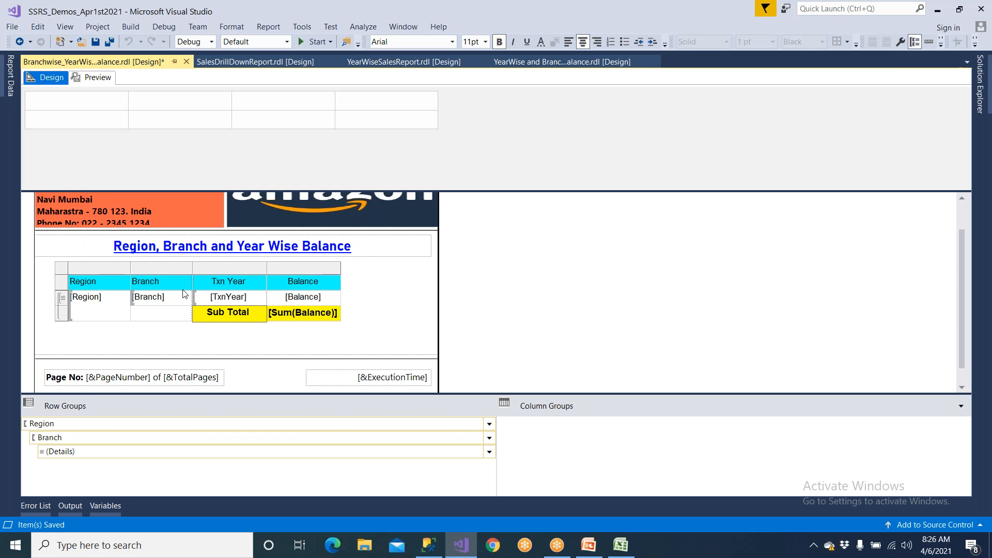
Save the report and review the Sub Total row of every region in the preview.
click(95, 41)
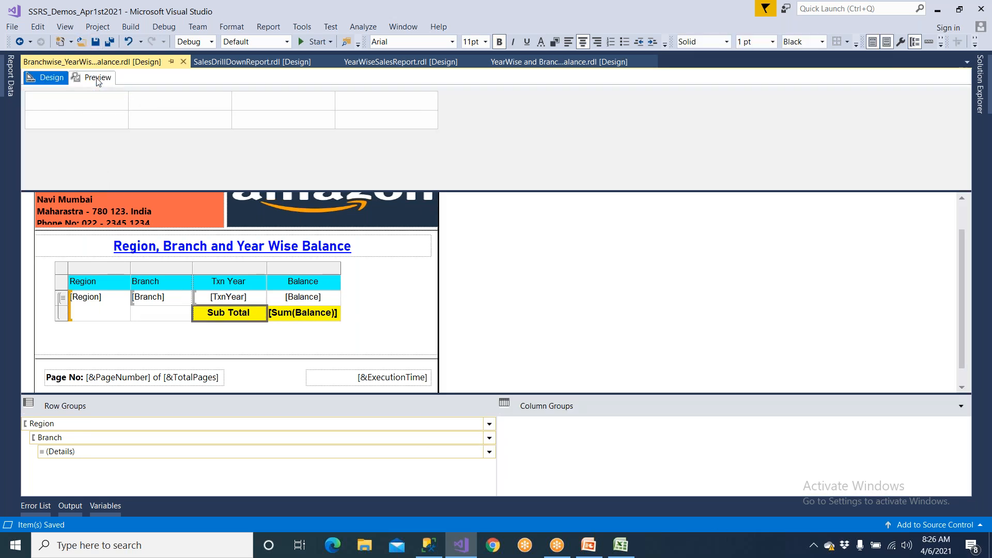
click(98, 81)
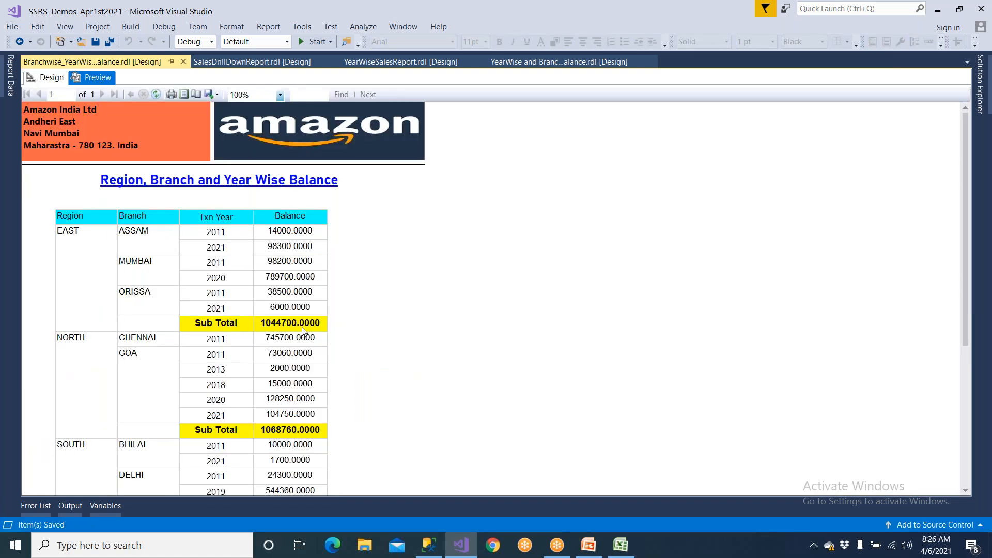
scroll(299, 364, down, 5)
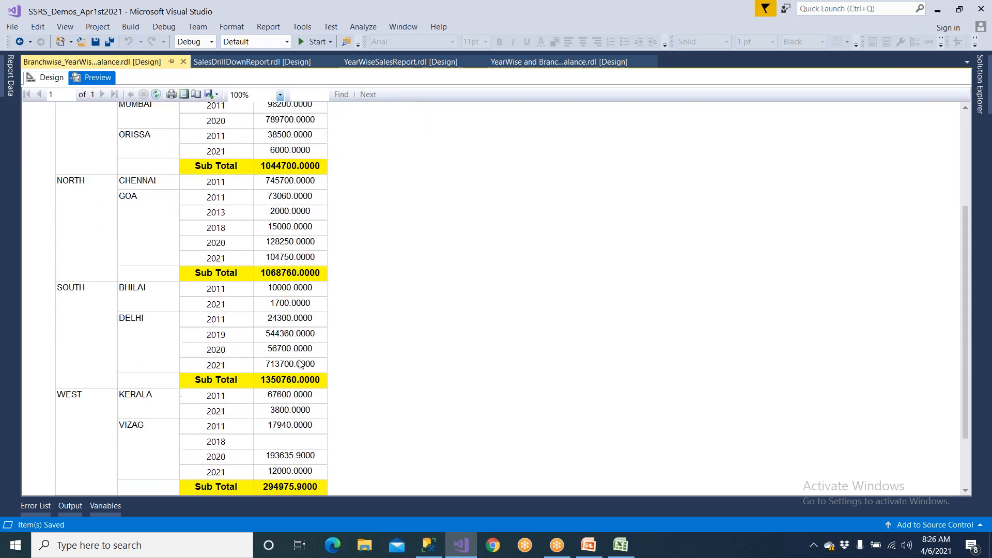
scroll(299, 364, down, 1)
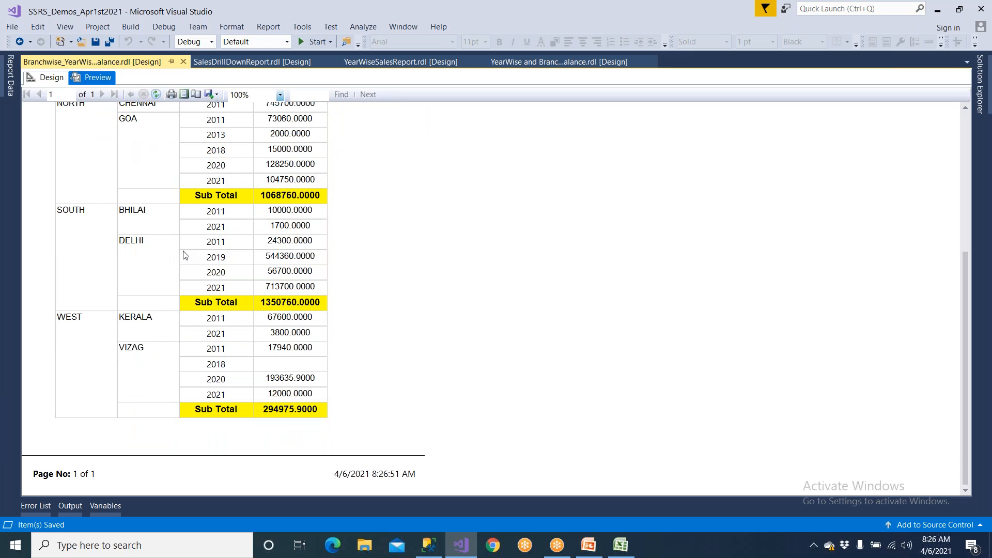
scroll(184, 255, up, 6)
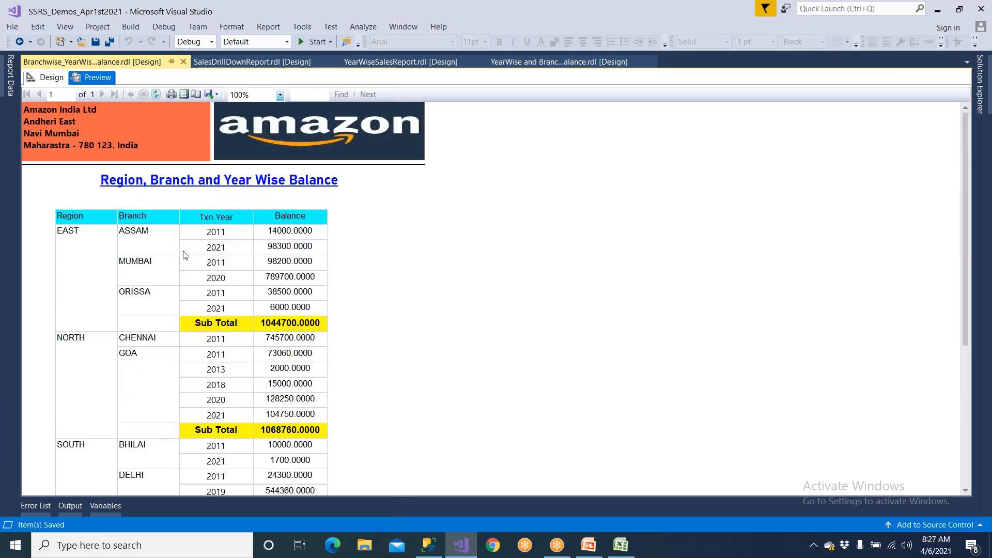
Add a total row after the Region group and make the whole row bold.
click(46, 77)
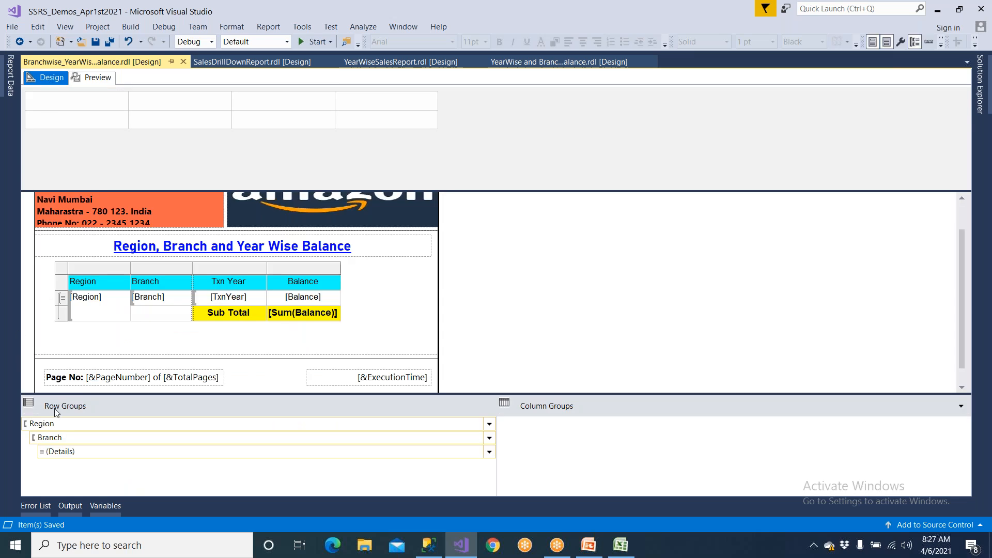
click(67, 425)
click(489, 424)
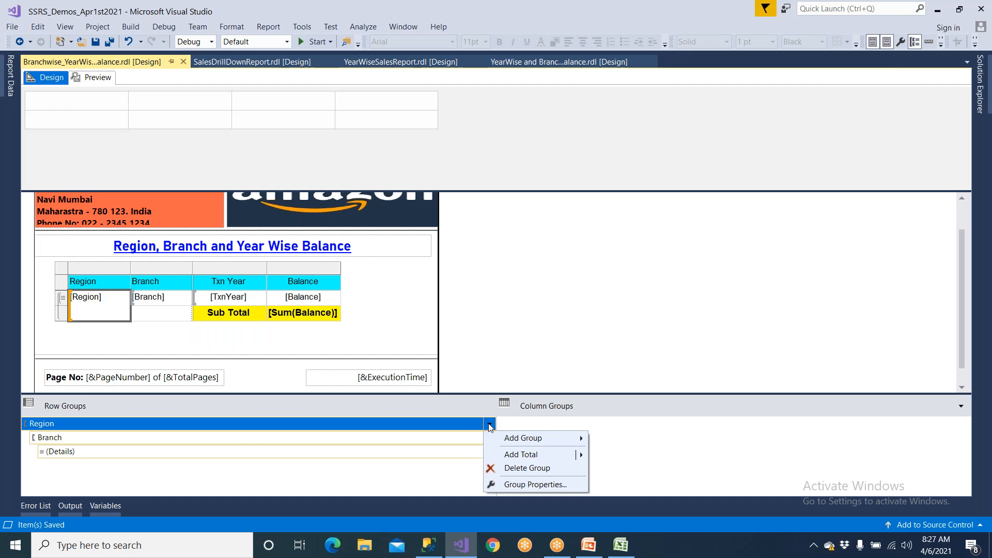
mouse_move(514, 456)
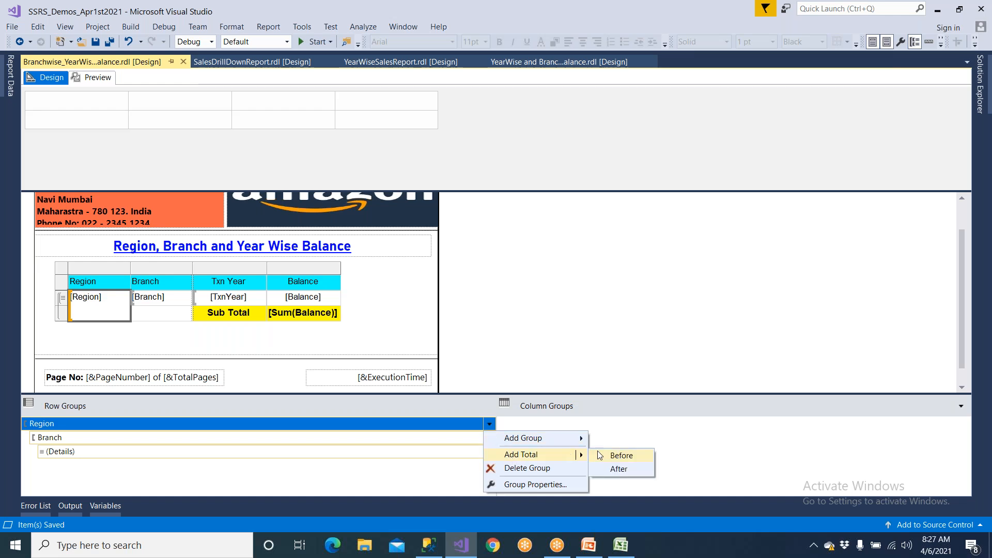
click(619, 470)
click(62, 328)
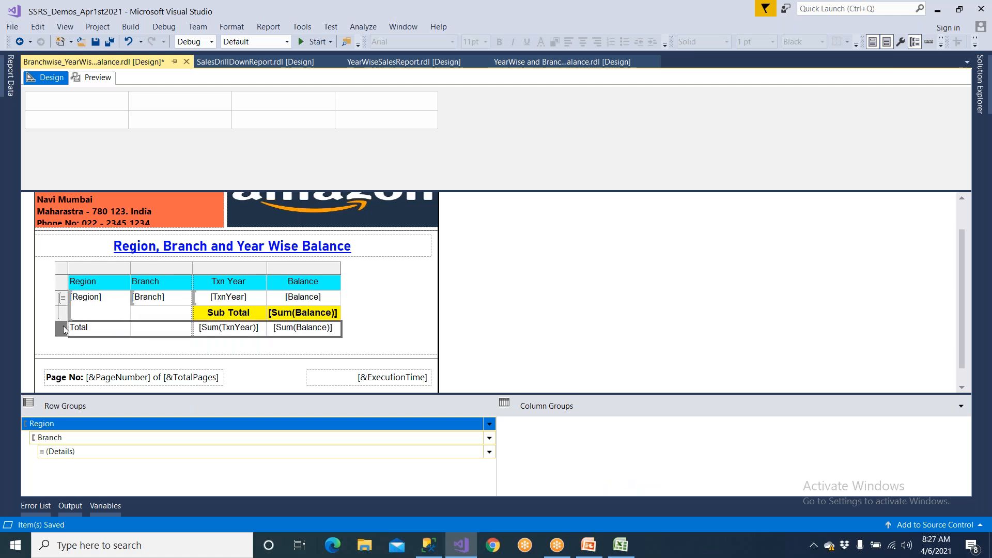
click(500, 42)
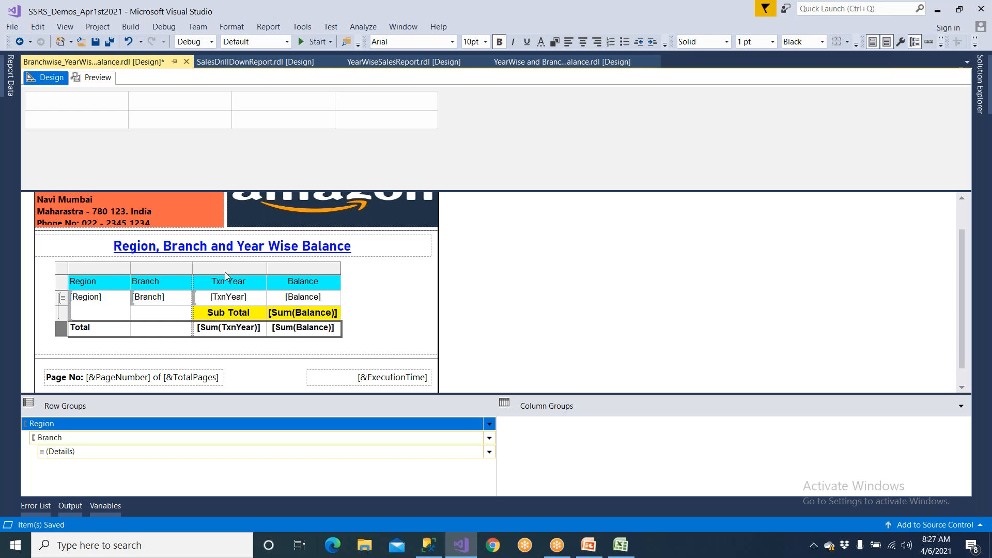
Clear the Sum(TxnYear) expression from the Total row.
click(227, 286)
click(252, 330)
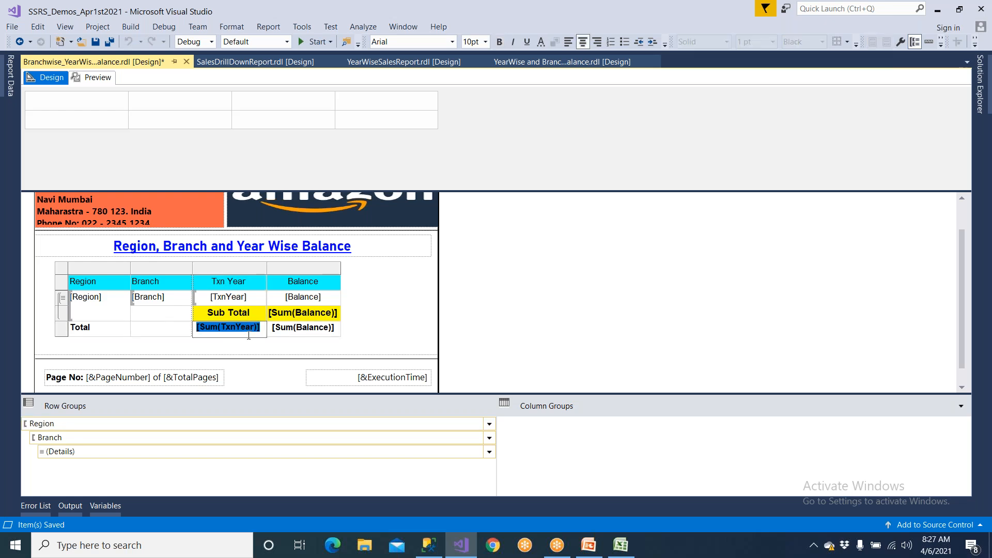
click(261, 328)
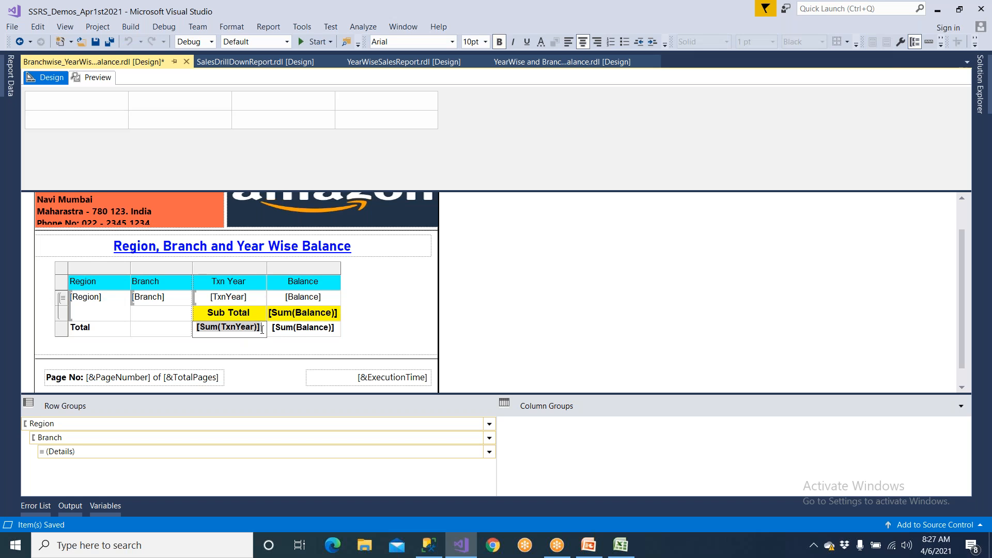
double_click(262, 330)
key(Delete)
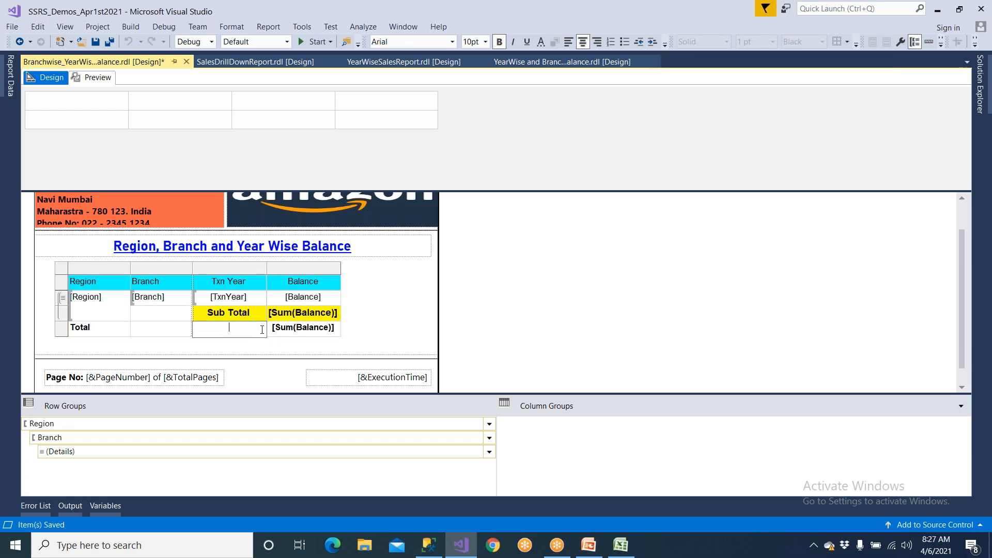
click(107, 333)
Fill the entire Total row with green and preview the saved report.
click(60, 330)
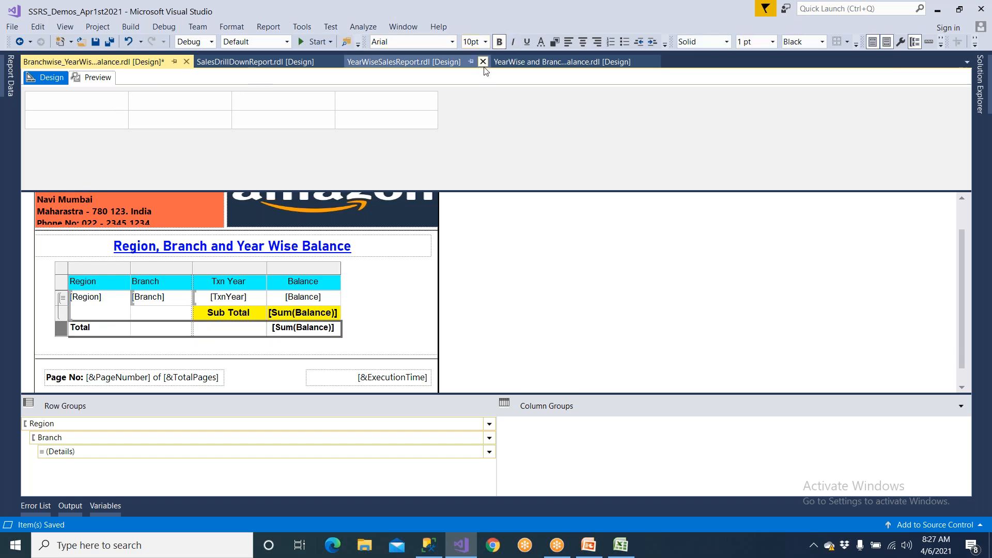
click(555, 45)
click(504, 300)
click(479, 345)
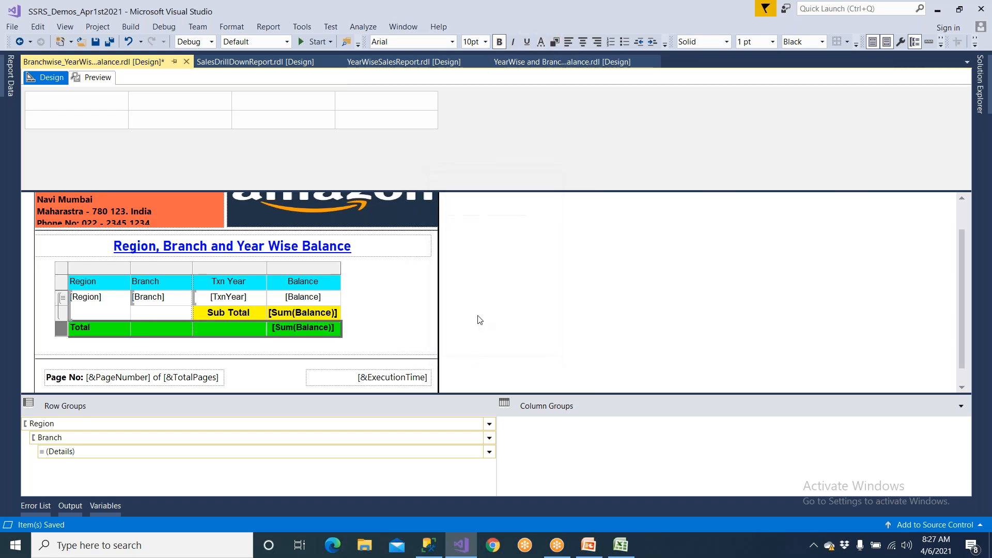
click(95, 42)
click(93, 77)
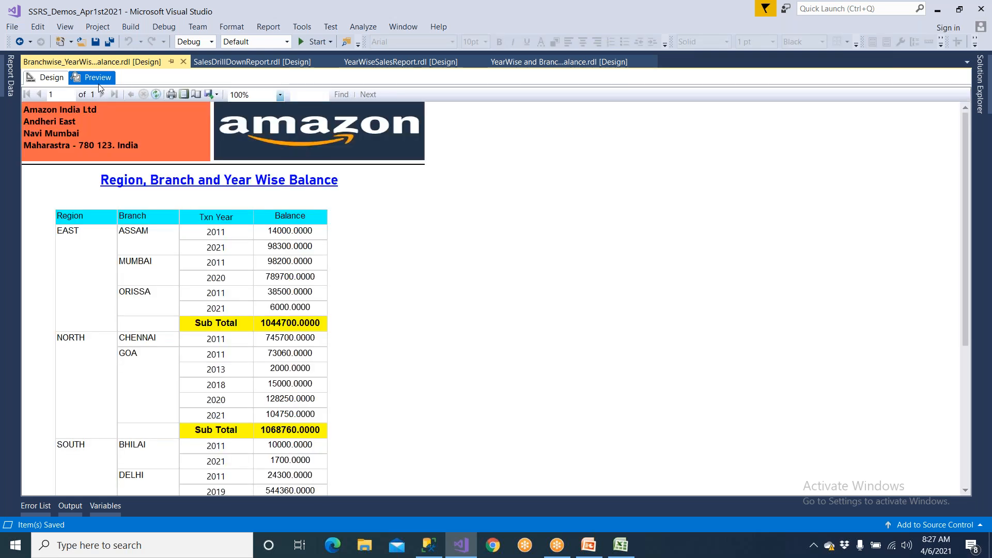
Examine the Vizag 2018 balance in the report preview and its matching row in the query results in SQL Server Management Studio.
scroll(167, 267, down, 3)
scroll(167, 268, down, 3)
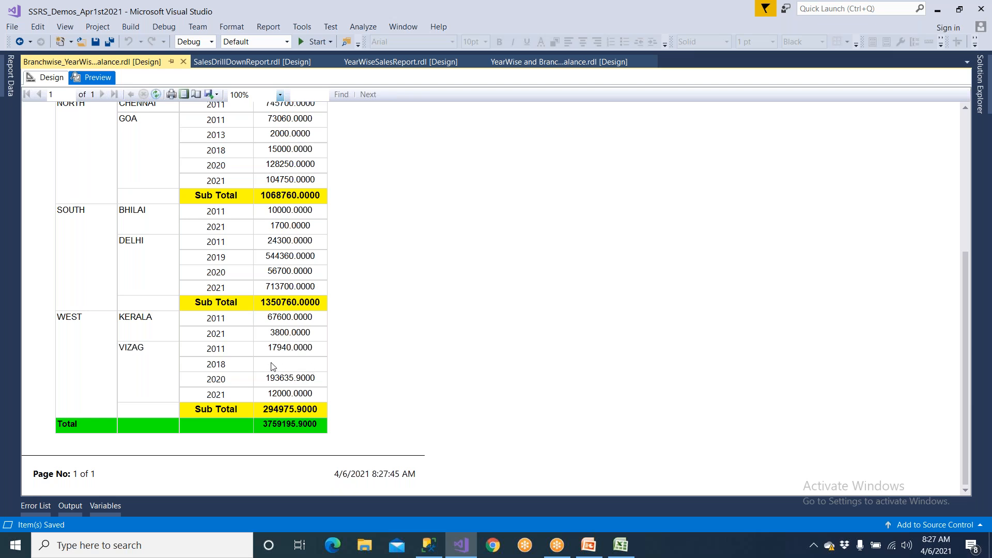
click(429, 545)
click(391, 402)
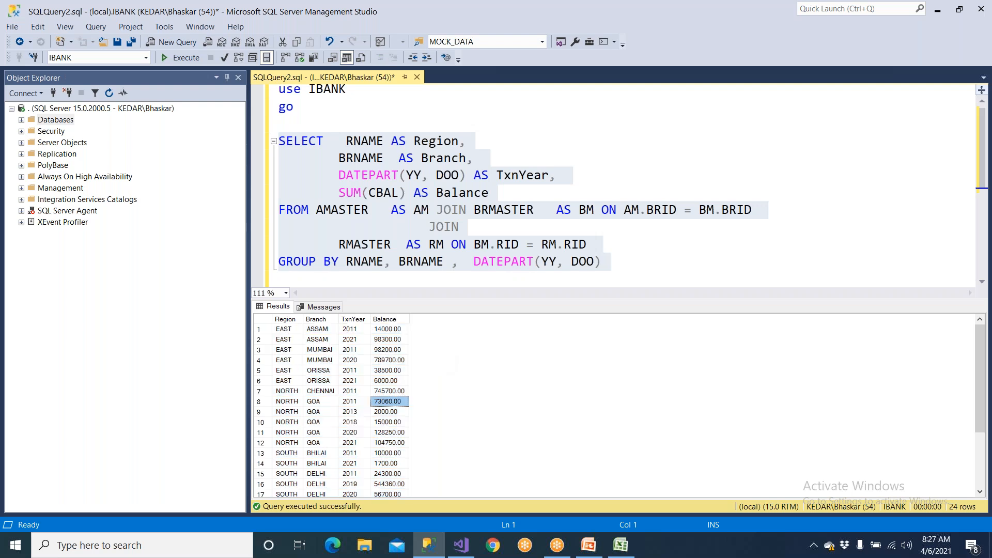
scroll(397, 460, down, 3)
click(397, 461)
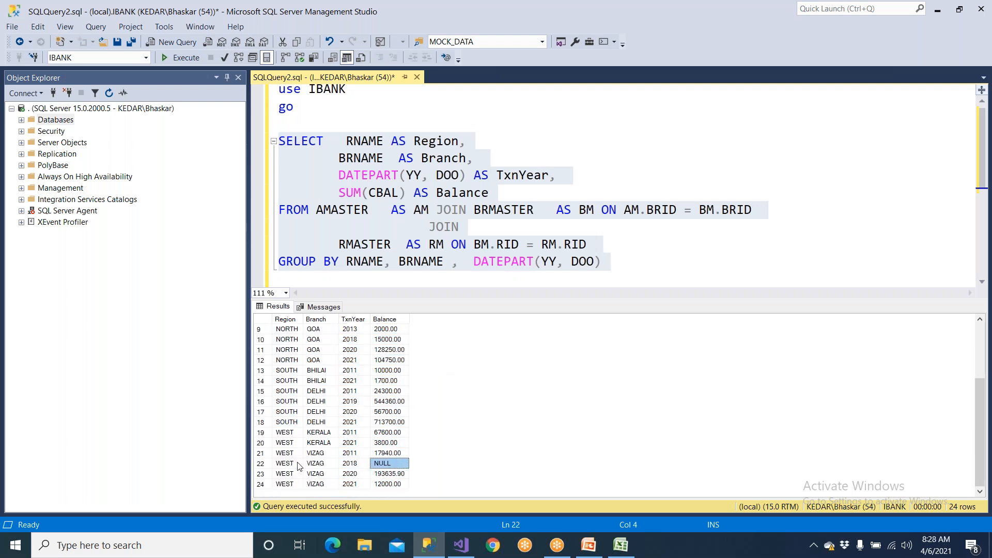
click(298, 463)
click(319, 463)
click(349, 464)
click(381, 464)
click(359, 464)
click(385, 464)
click(337, 463)
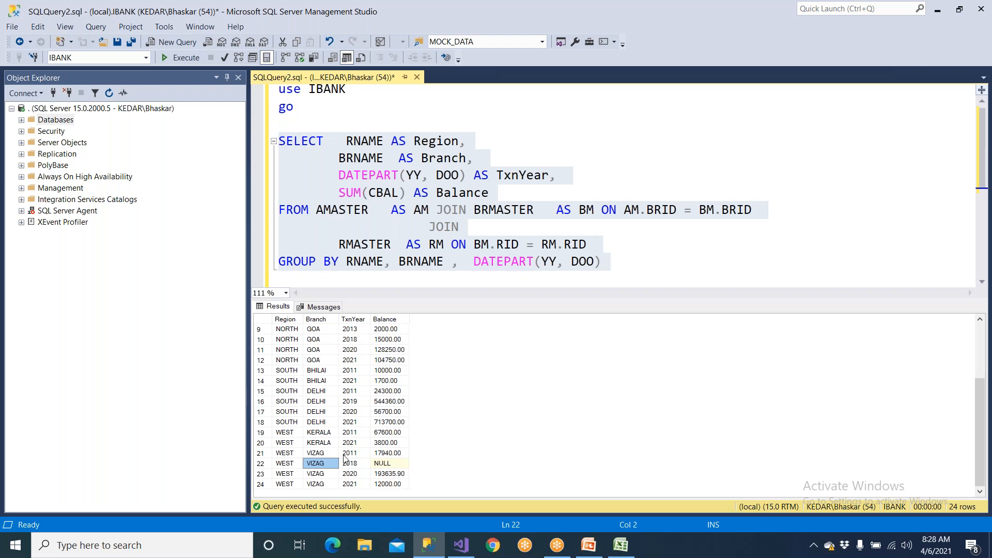
click(379, 463)
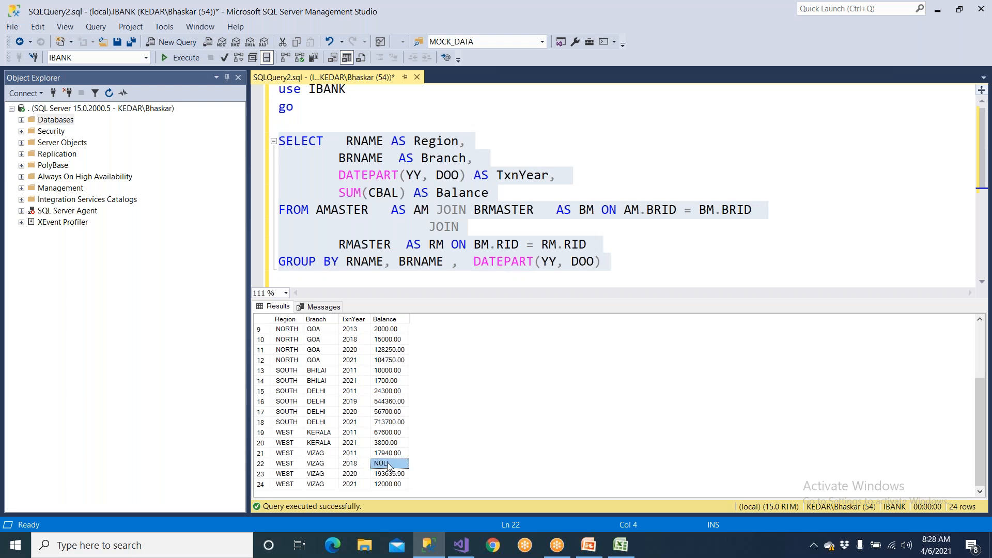
Wrap SUM(CBAL) in the query's Balance column as isnull(SUM(CBAL),0).
click(341, 195)
click(339, 192)
text(isnu)
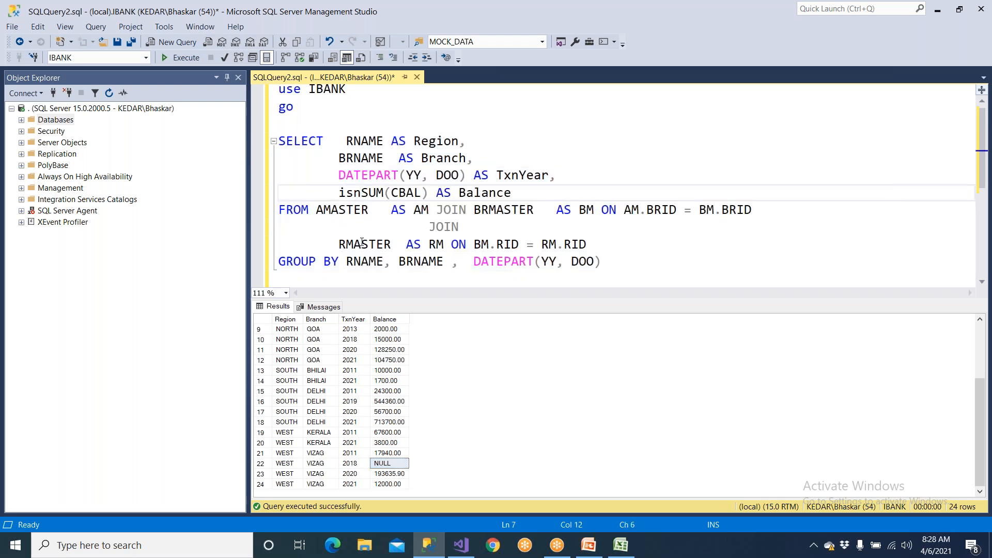
text(ll()
key(Right)
key(Right)
key(Right)
key(Right)
key(Right)
key(Right)
key(Right)
key(Right)
key(Right)
text(,0))
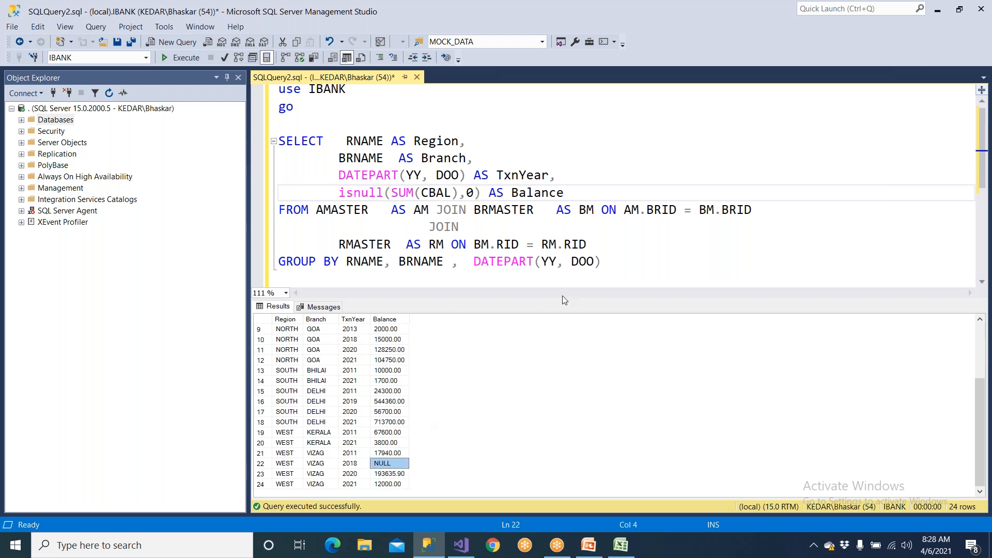
Run the complete SELECT query and check the Vizag 2018 balance in the results.
drag(601, 262, 275, 138)
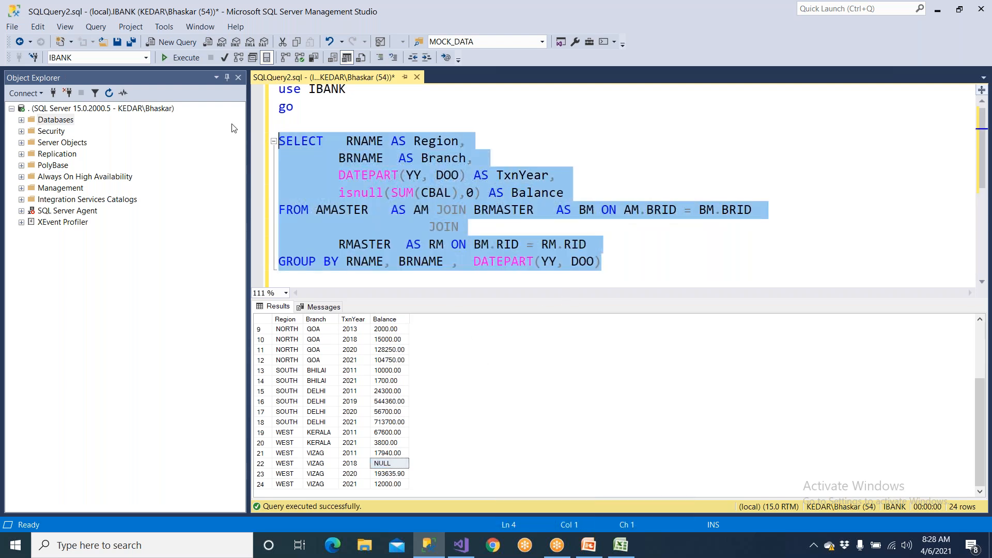
click(181, 57)
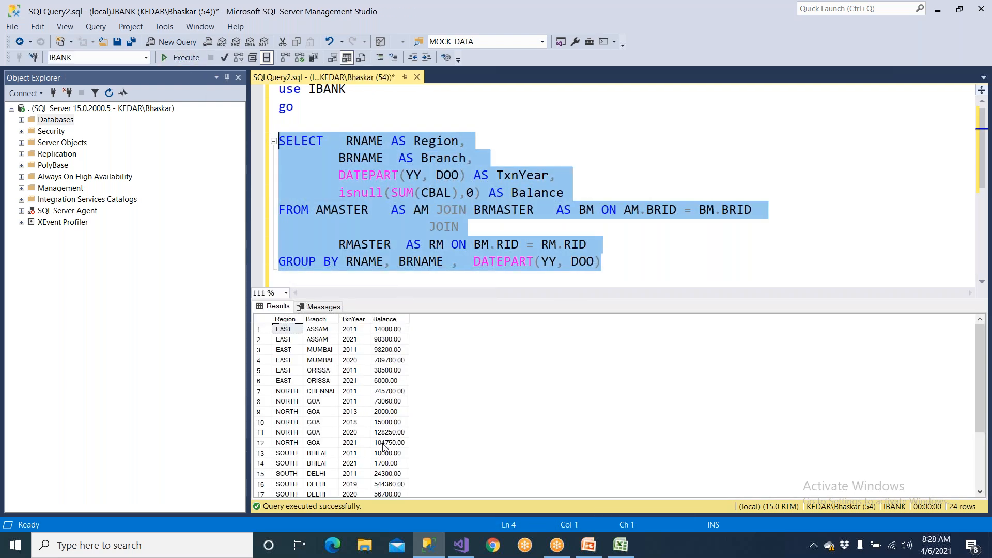
scroll(394, 458, down, 3)
click(398, 465)
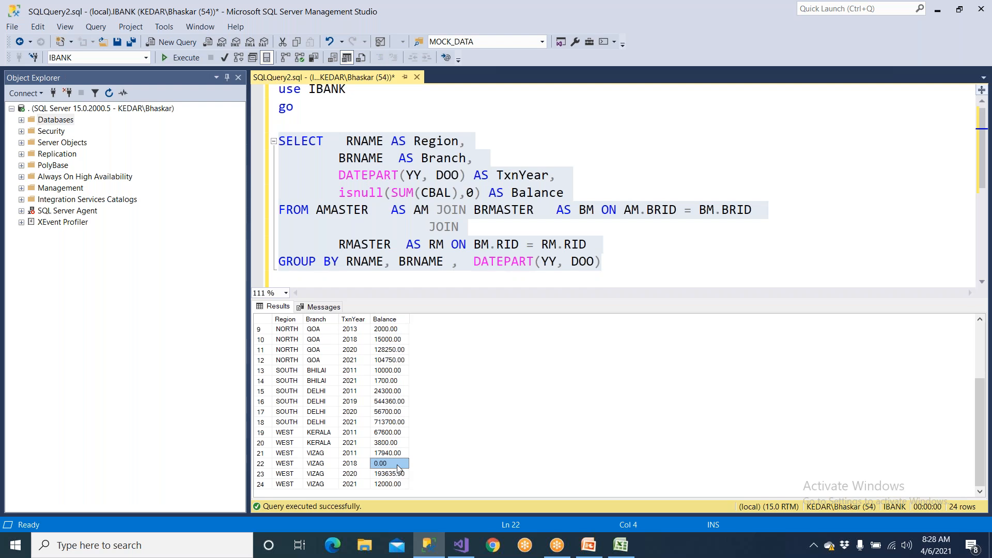
Review the isnull expression around SUM(CBAL) and copy the complete SELECT query.
click(406, 176)
drag(336, 194, 457, 193)
click(422, 210)
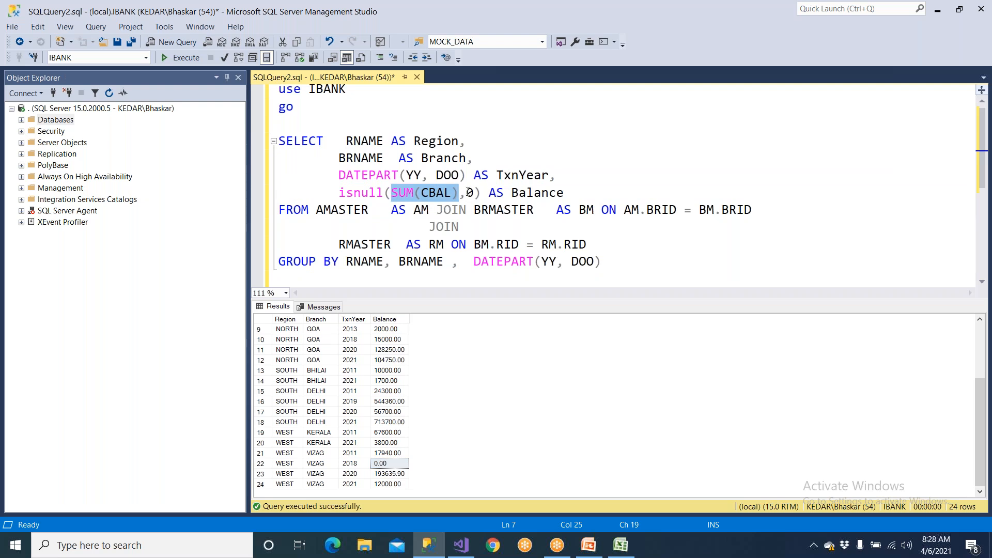
click(468, 192)
click(383, 192)
click(392, 193)
drag(601, 261, 250, 137)
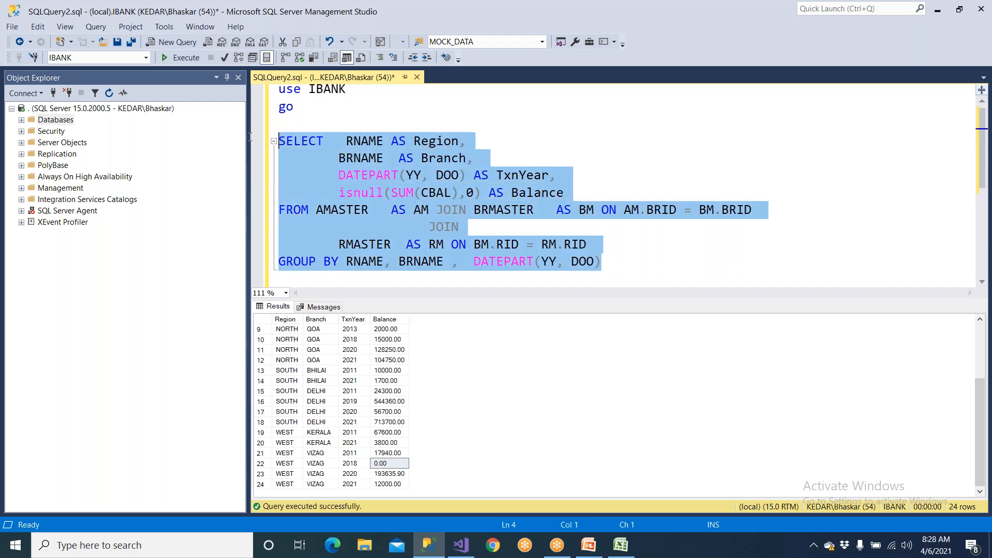
right_click(347, 175)
click(373, 195)
Switch to Visual Studio and replace the MainSET dataset's query with the copied SELECT statement containing isnull(SUM(CBAL),0).
click(461, 545)
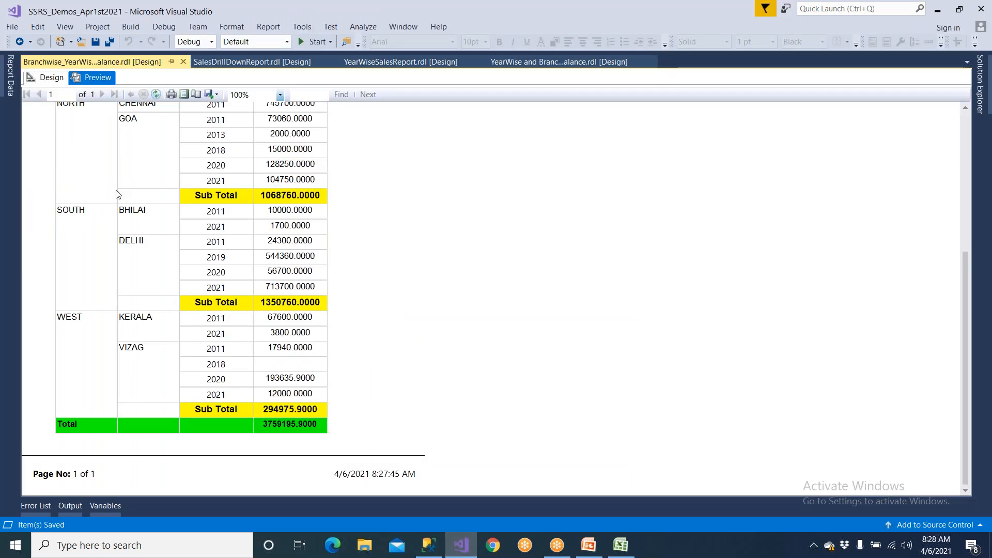
click(51, 77)
click(10, 75)
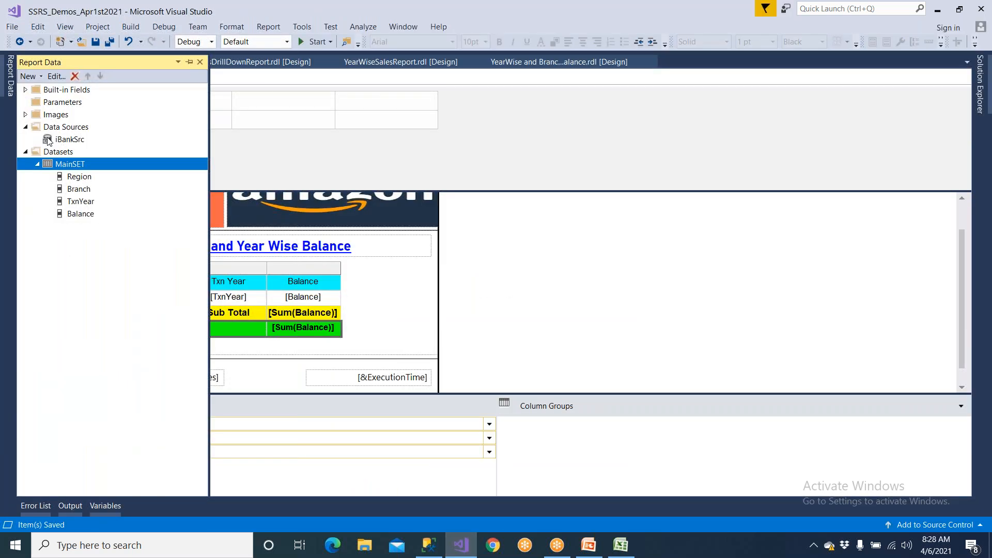
double_click(76, 164)
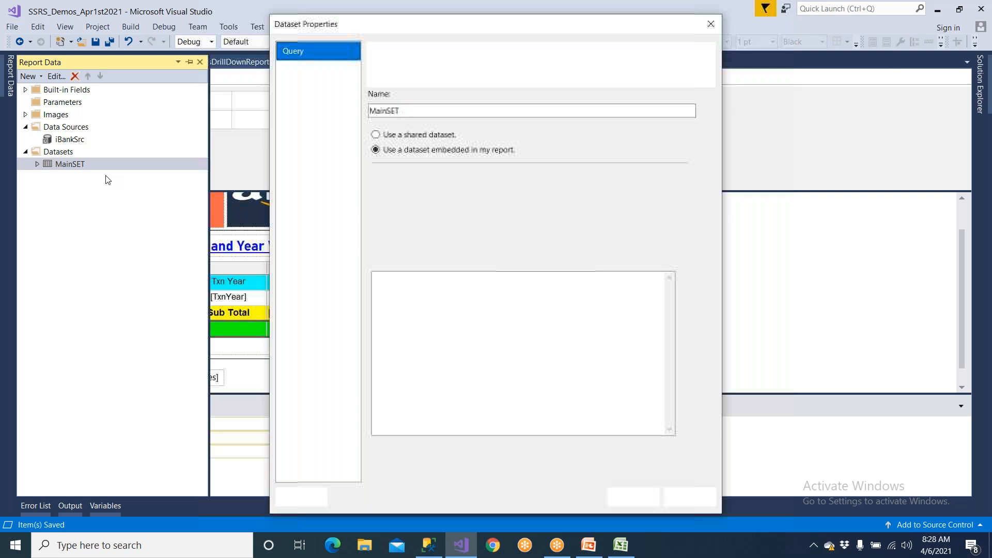
click(466, 335)
key(ctrl+a)
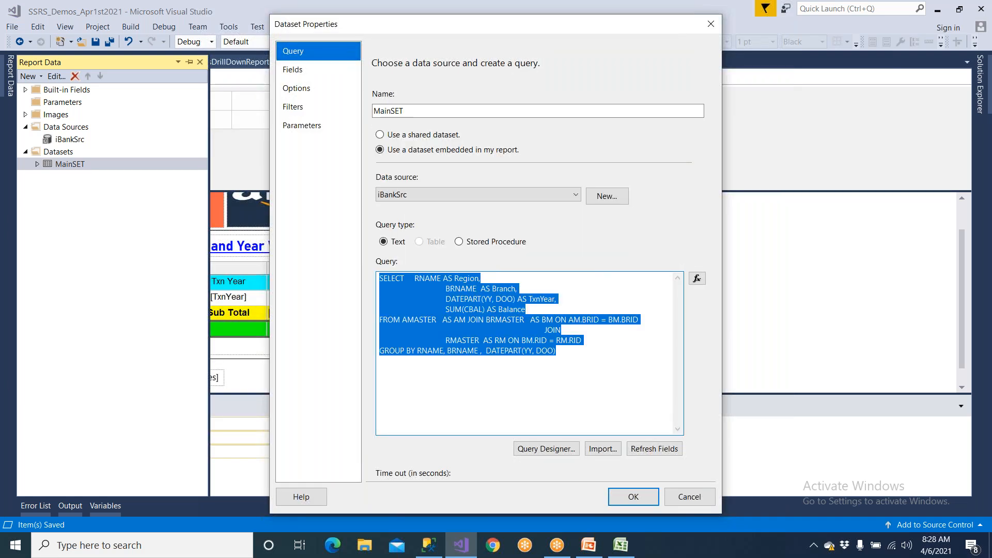
key(Delete)
key(ctrl+v)
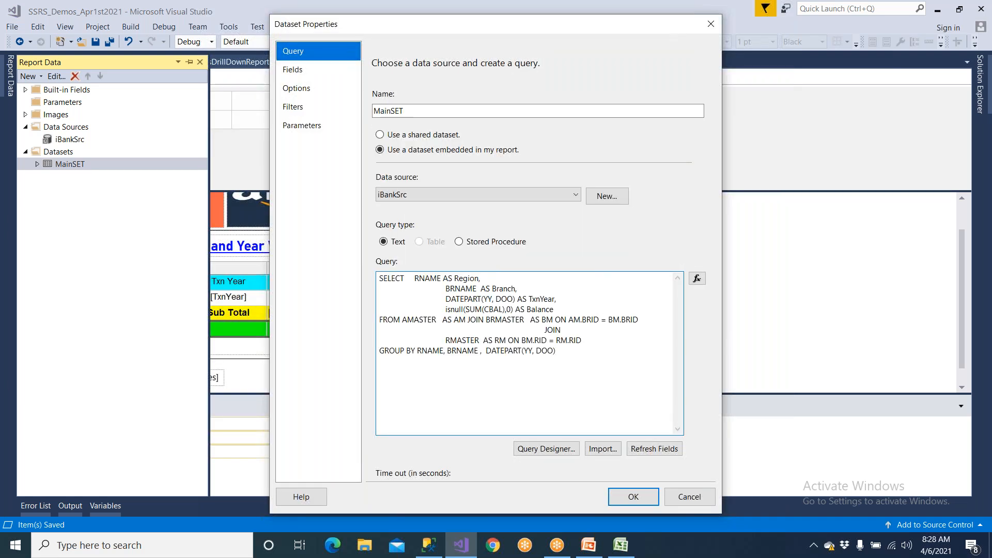
click(633, 496)
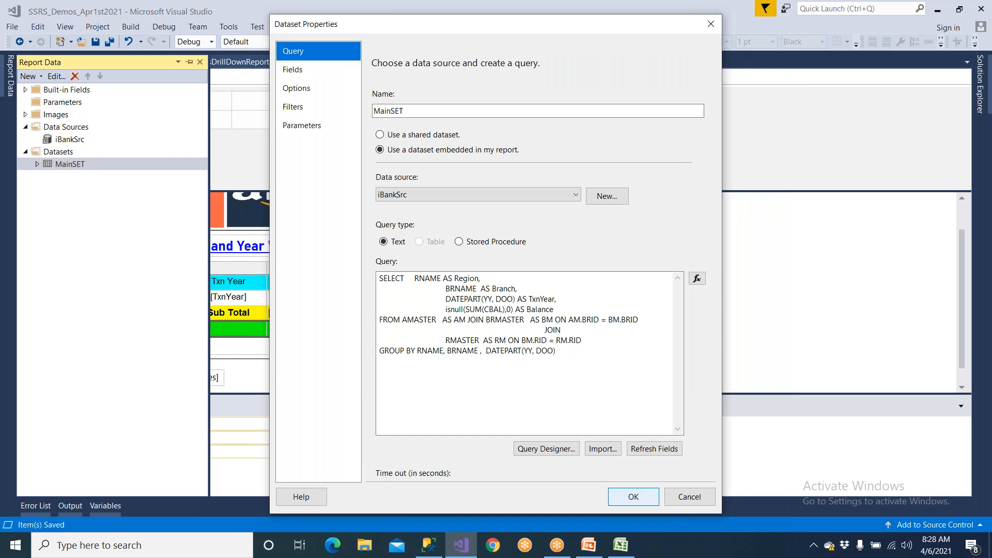
click(334, 157)
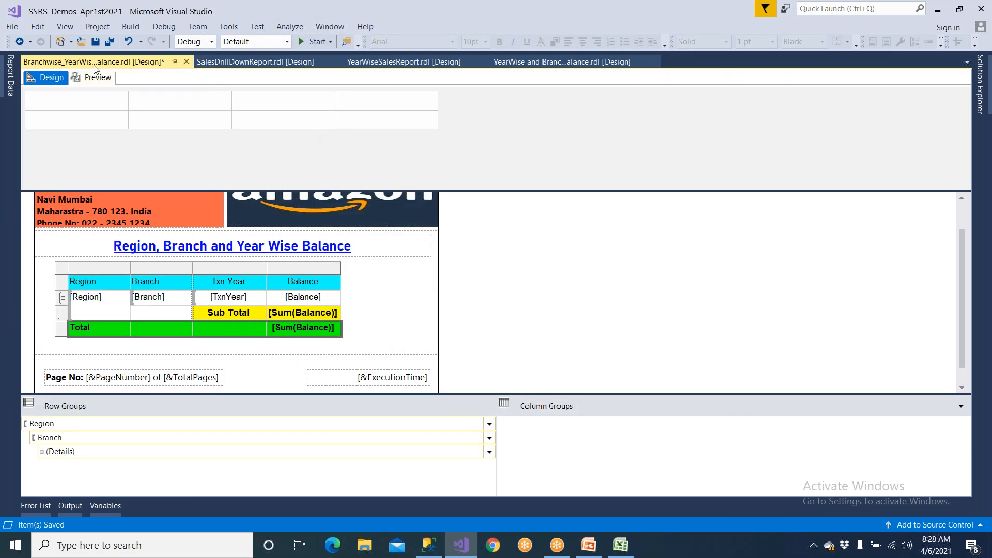
Save the report and check the Vizag 2018 balance in the preview.
click(108, 41)
click(103, 81)
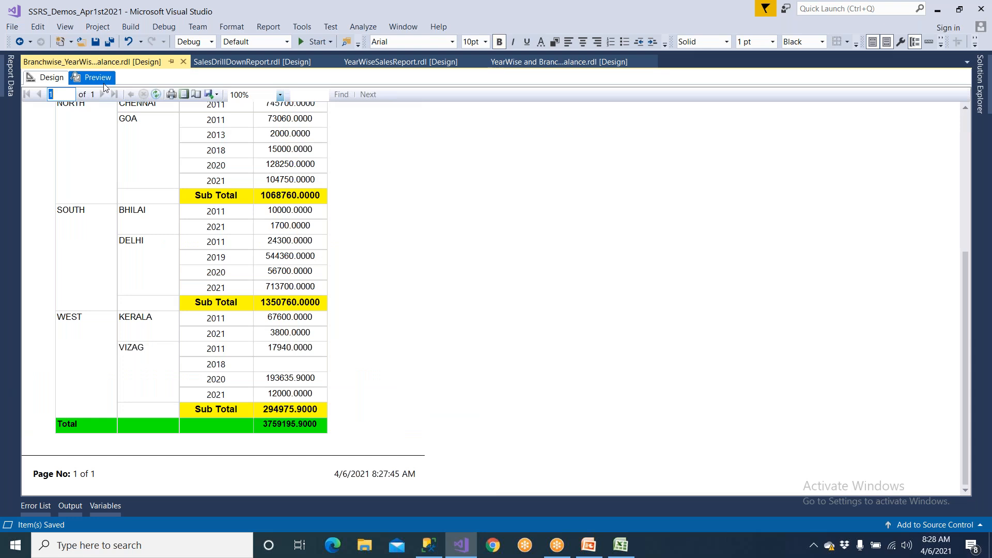
scroll(171, 179, down, 3)
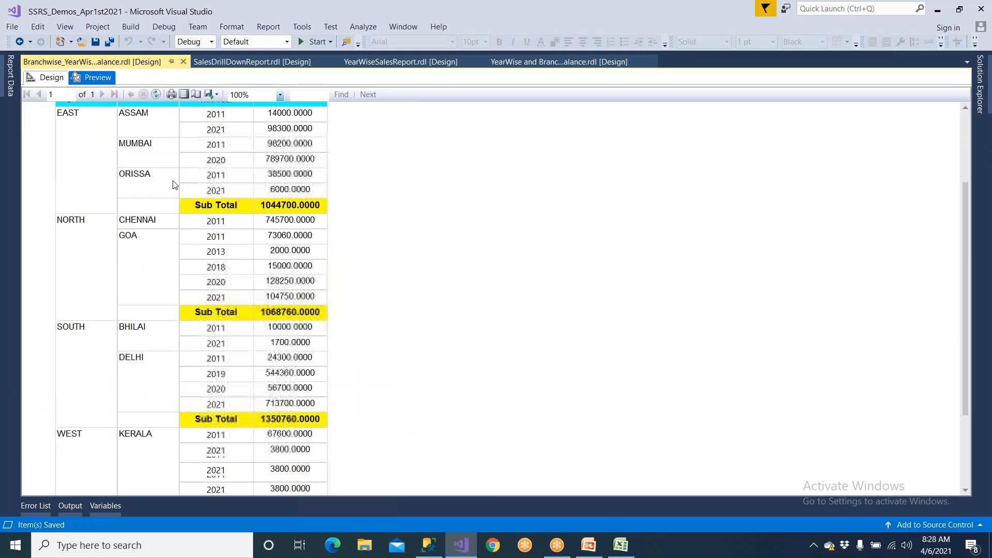
scroll(174, 188, down, 3)
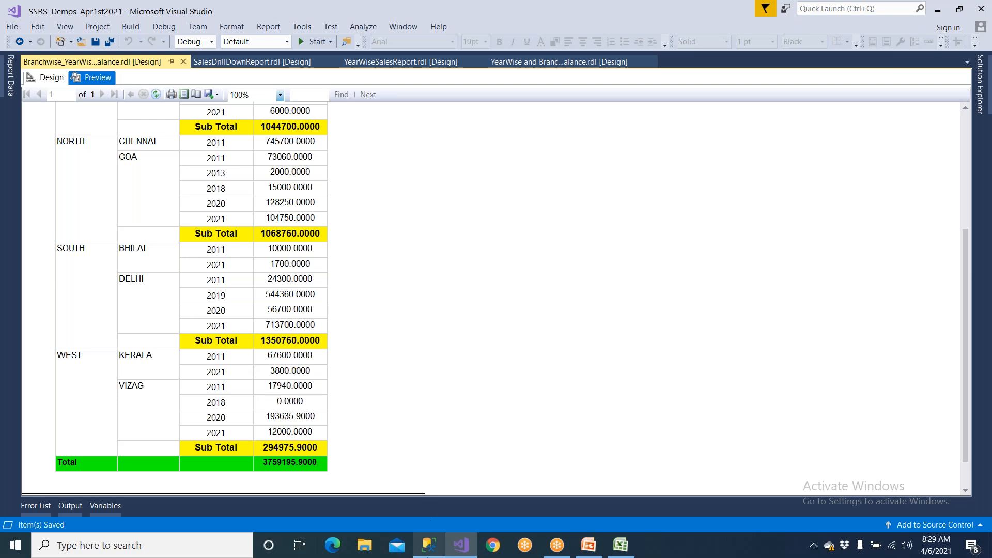
Compare the query's isnull Balance expression in SQL Server Management Studio with the balances in the Visual Studio report preview.
click(429, 546)
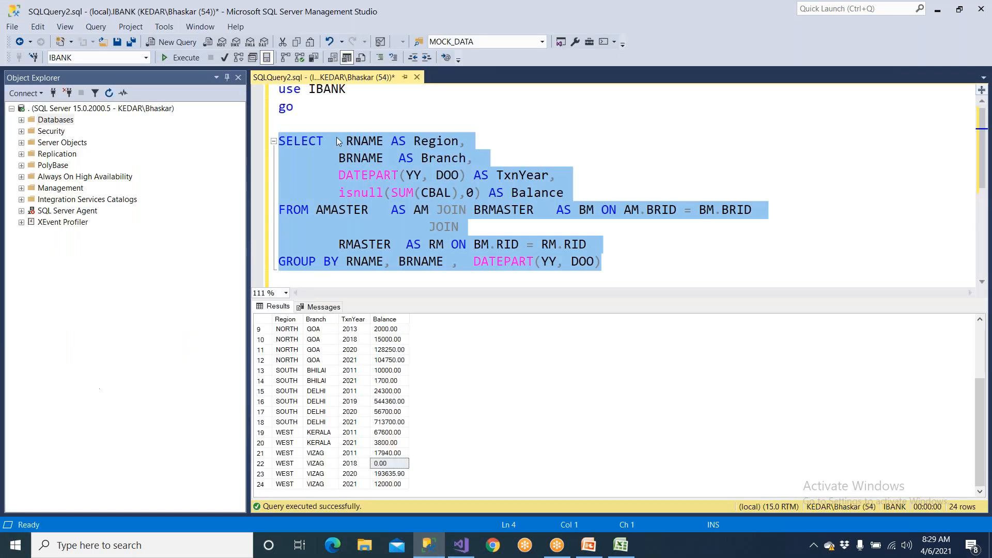
click(413, 227)
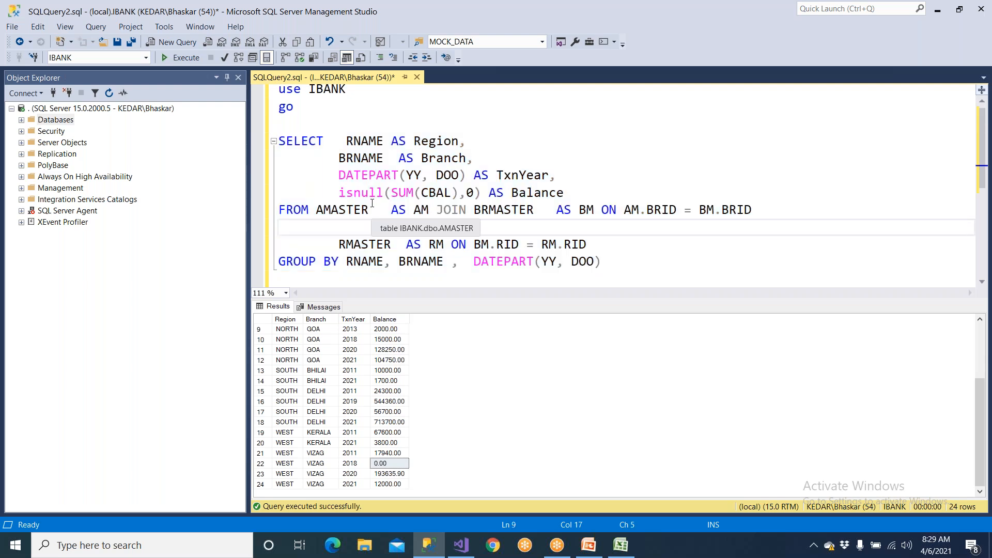
drag(325, 125, 633, 259)
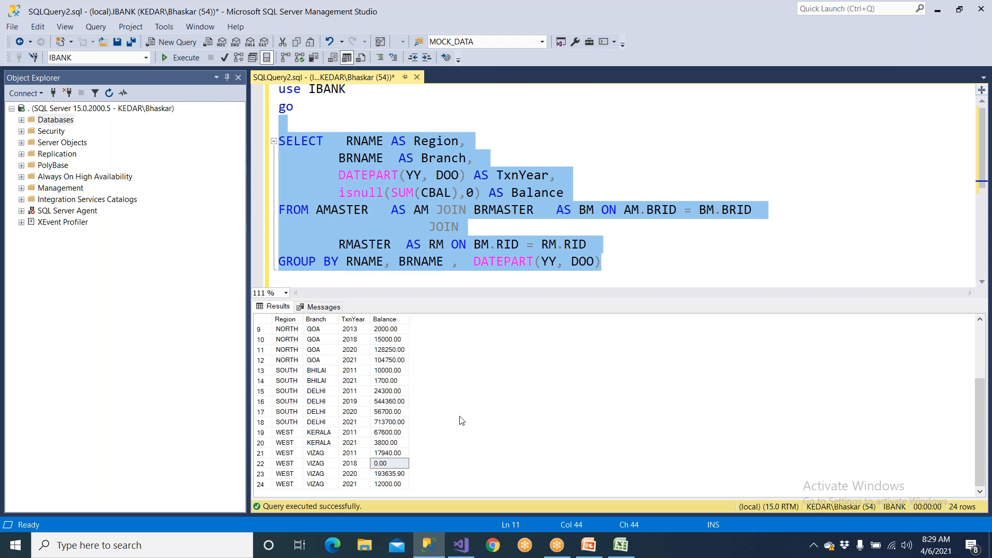
click(465, 544)
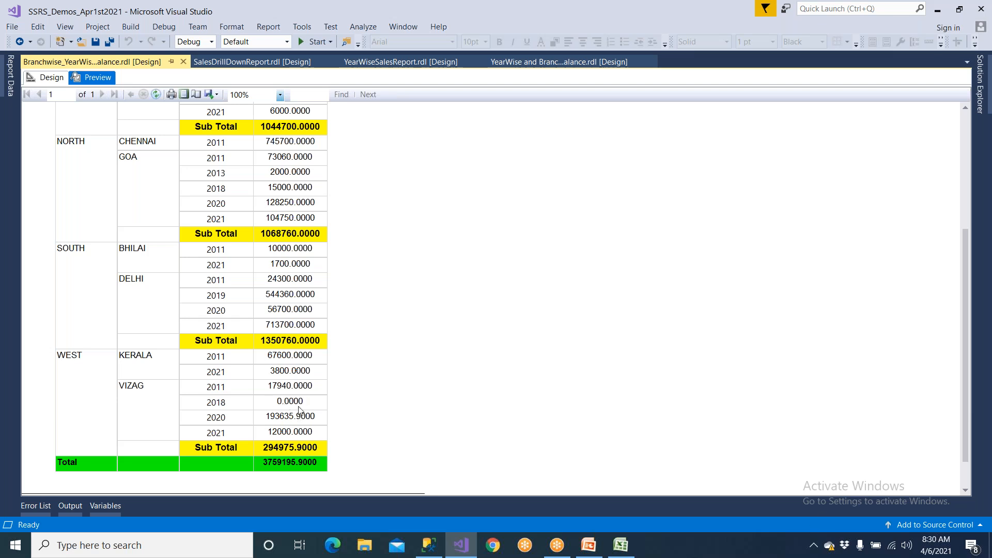
click(429, 545)
click(370, 193)
drag(339, 192, 581, 199)
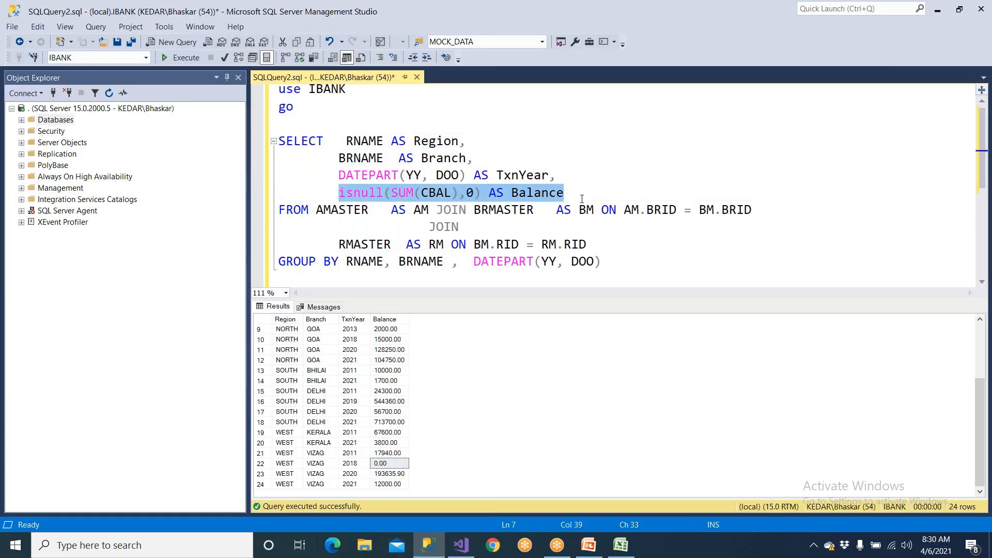
click(461, 544)
scroll(412, 337, up, 5)
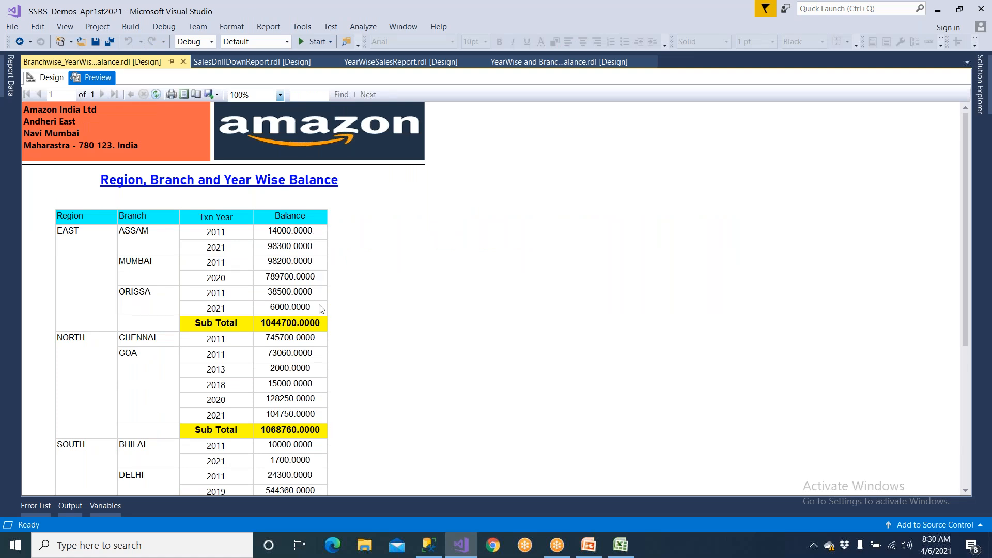
Return to the report design and set the detail row Balance cell's number format category to Currency.
click(53, 82)
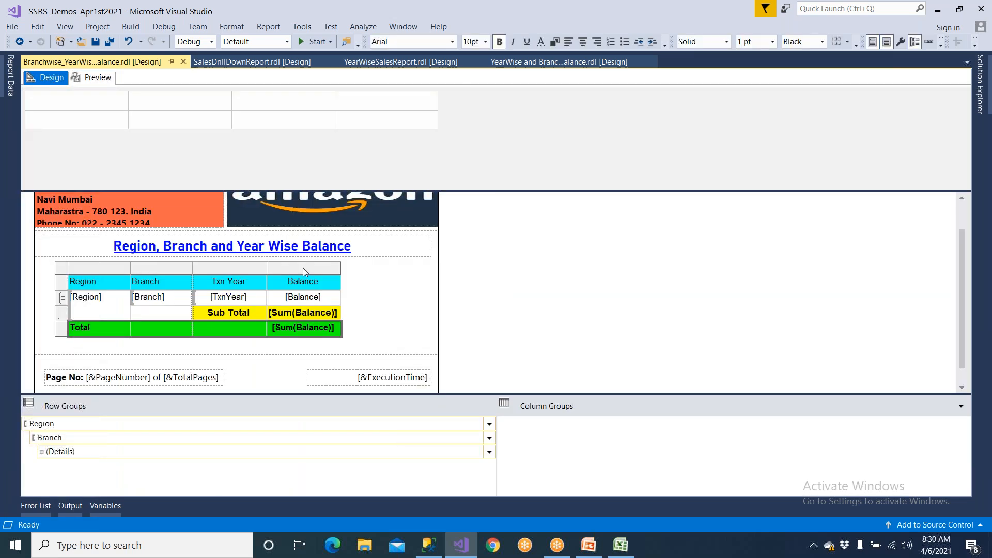
click(330, 299)
right_click(331, 303)
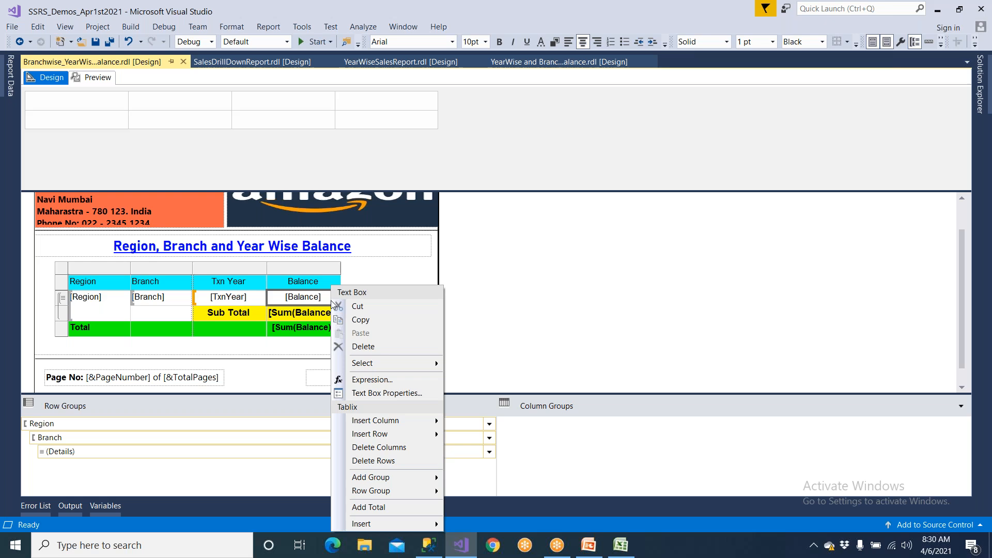
click(367, 395)
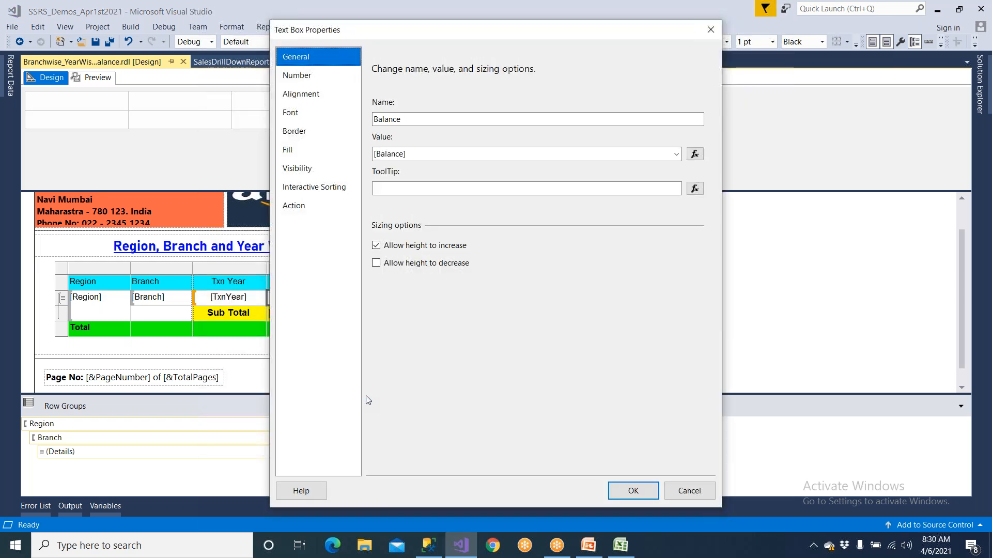
click(330, 79)
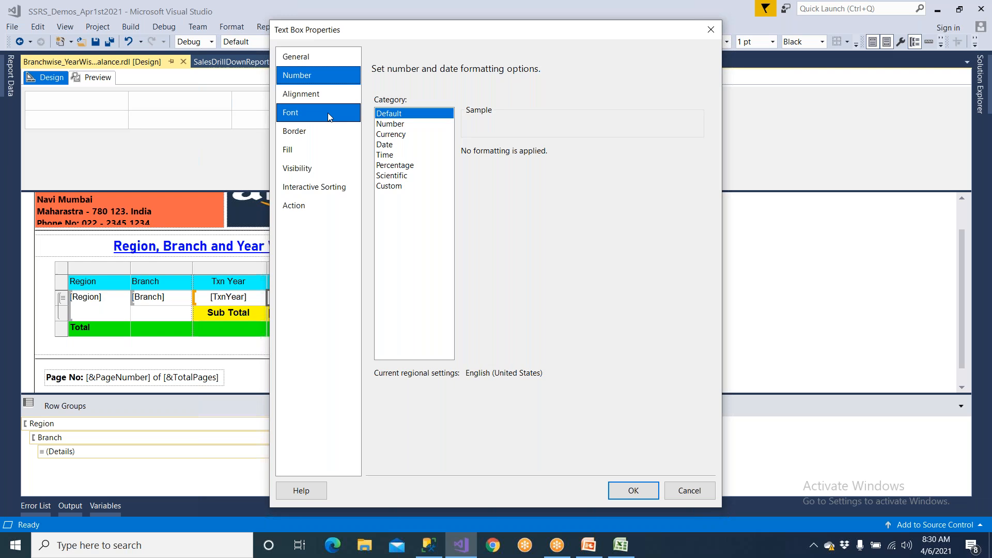
click(392, 155)
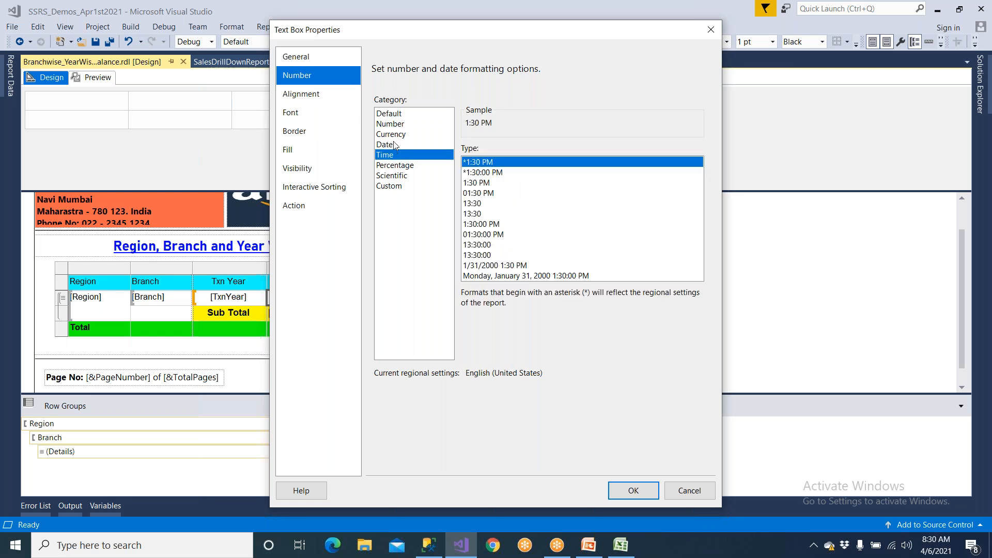
click(394, 144)
click(391, 134)
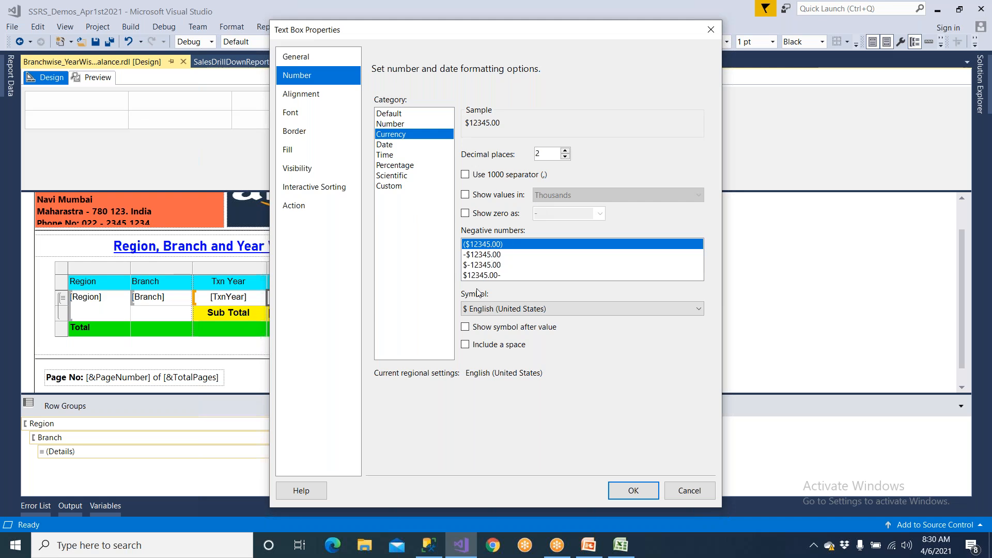
Set the detail Balance cell's currency symbol to ₹ Hindi (India), apply it, and preview the report through the total row.
click(478, 309)
scroll(503, 171, down, 20)
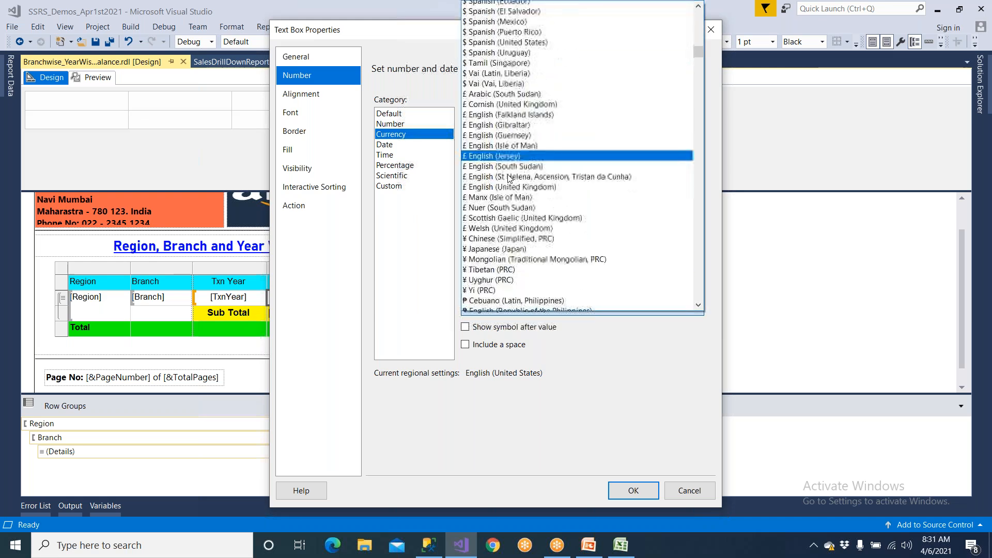
scroll(509, 177, down, 20)
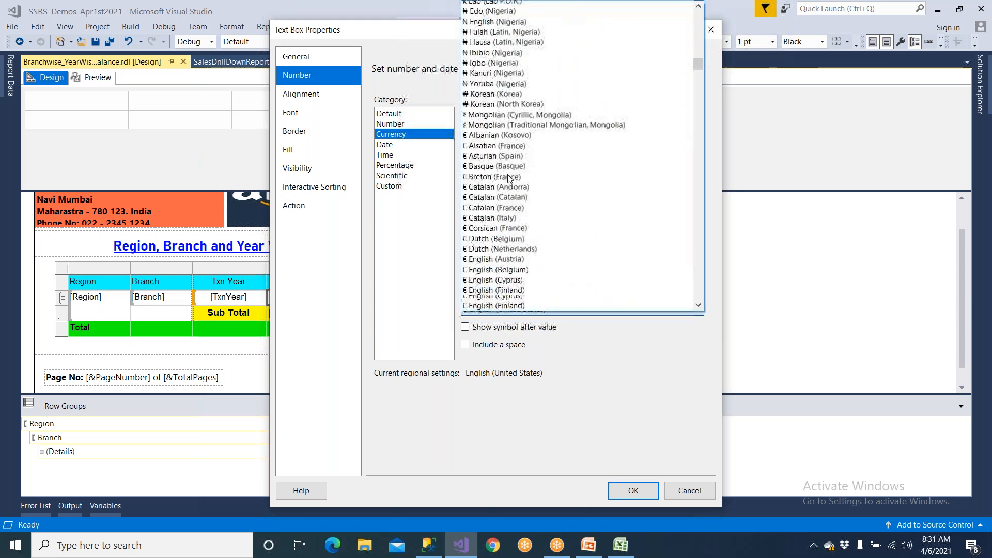
scroll(509, 178, down, 15)
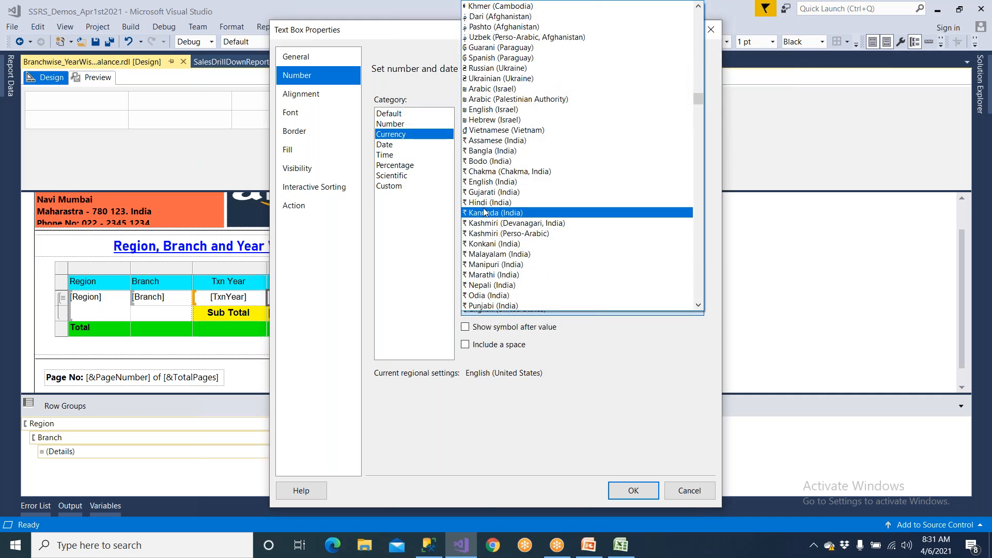
click(485, 203)
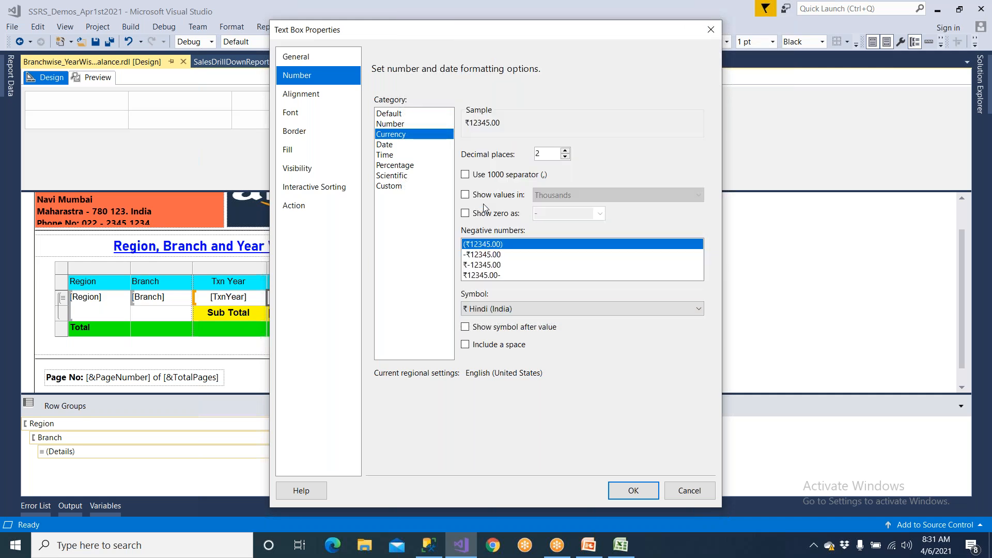
click(629, 490)
click(95, 78)
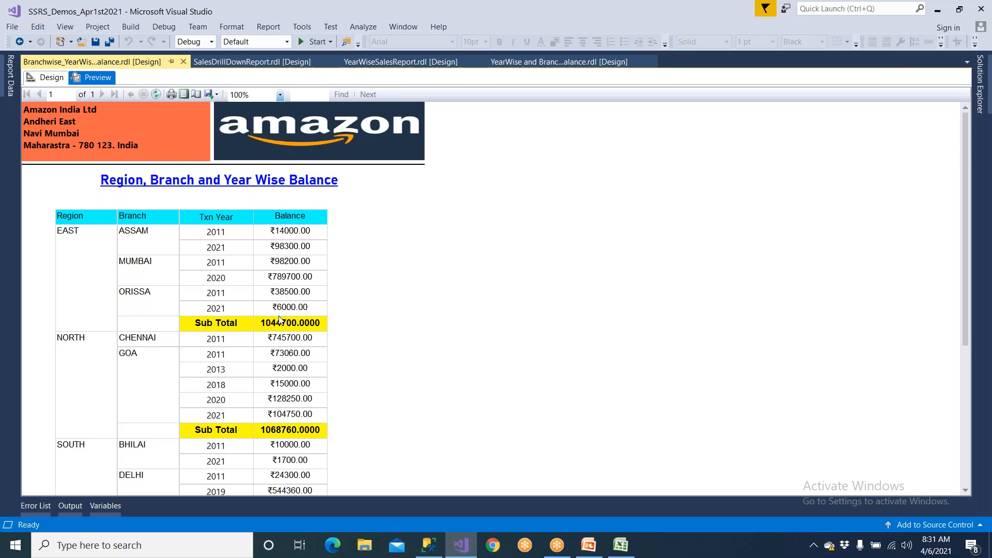
scroll(300, 341, down, 5)
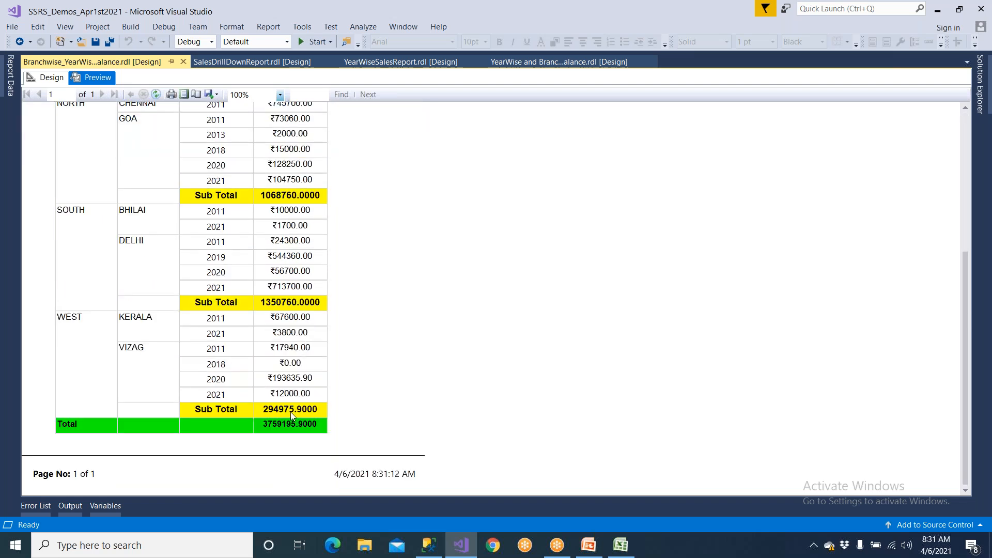
Return to the report design and set the Sub Total row's Sum(Balance) cell to the Currency number format.
click(51, 79)
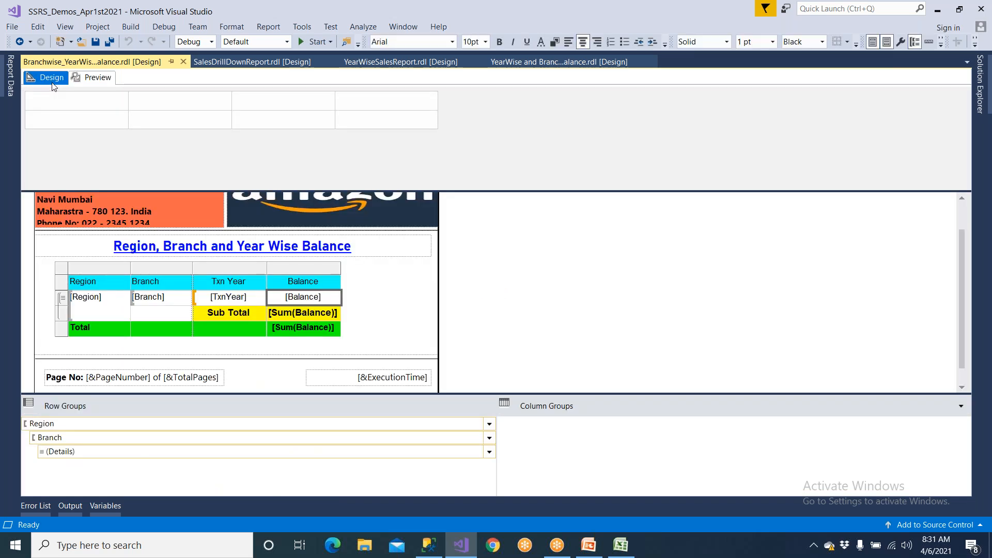
click(315, 315)
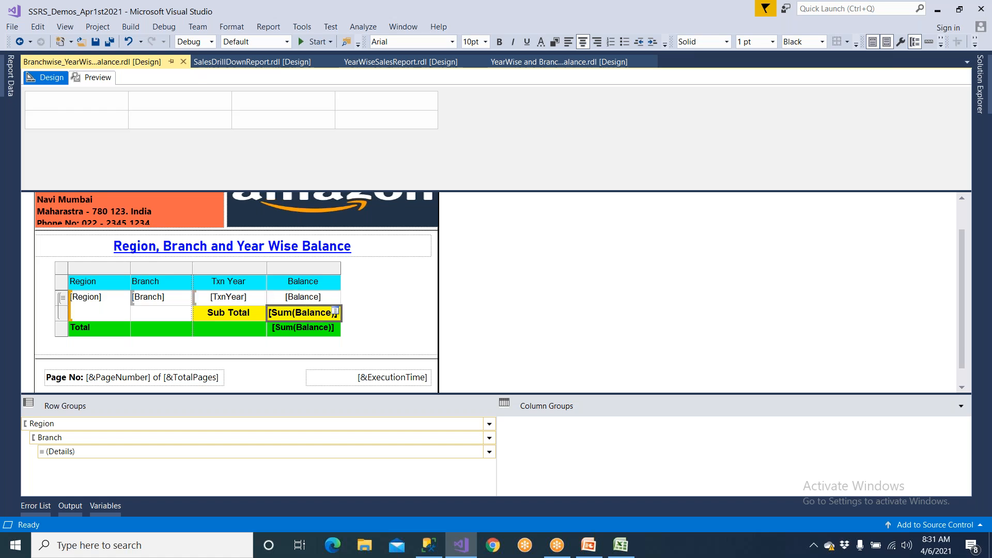
right_click(315, 314)
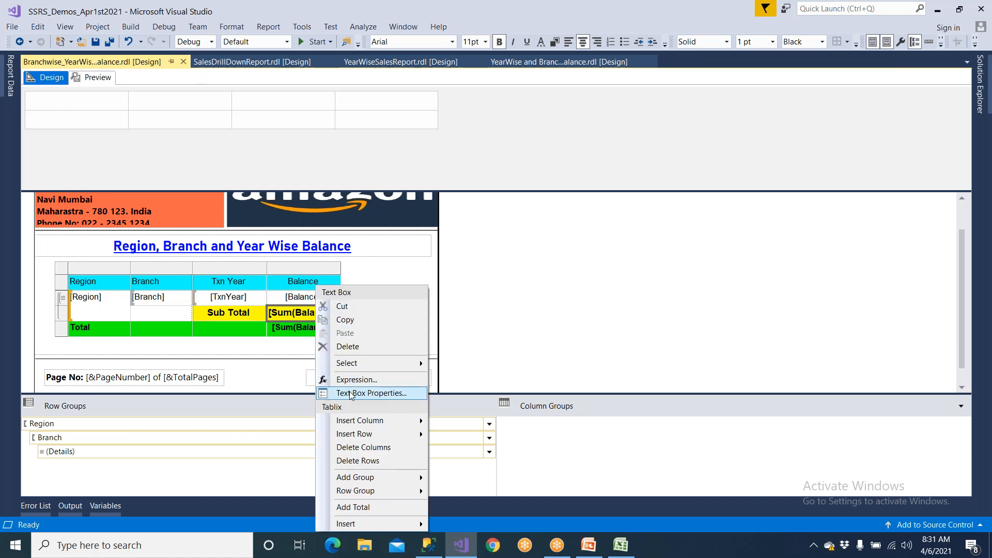
click(382, 393)
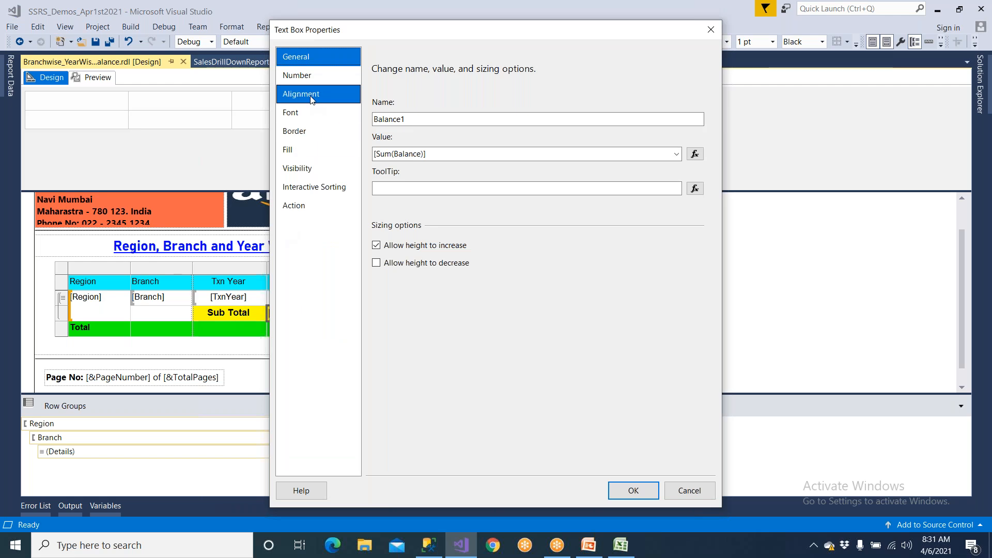
click(304, 75)
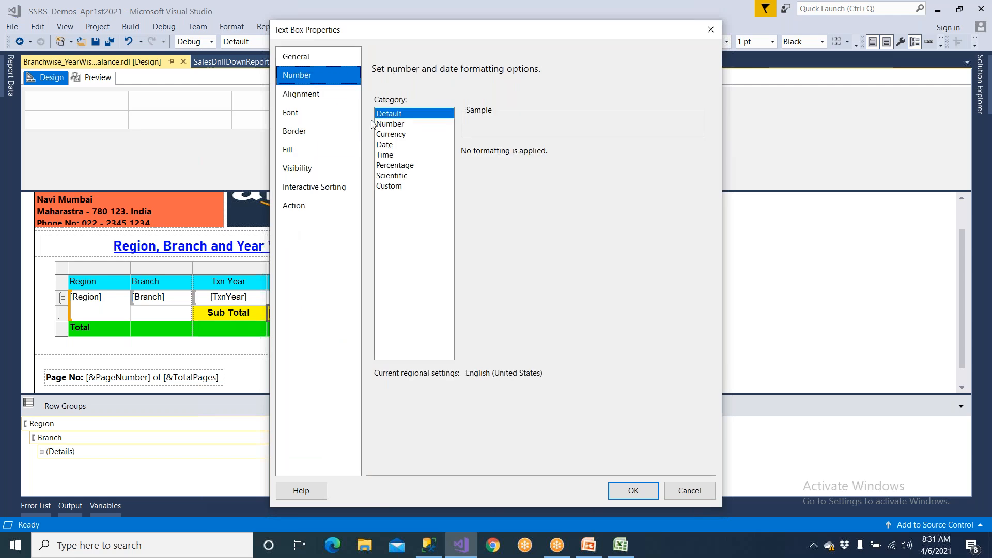
click(395, 137)
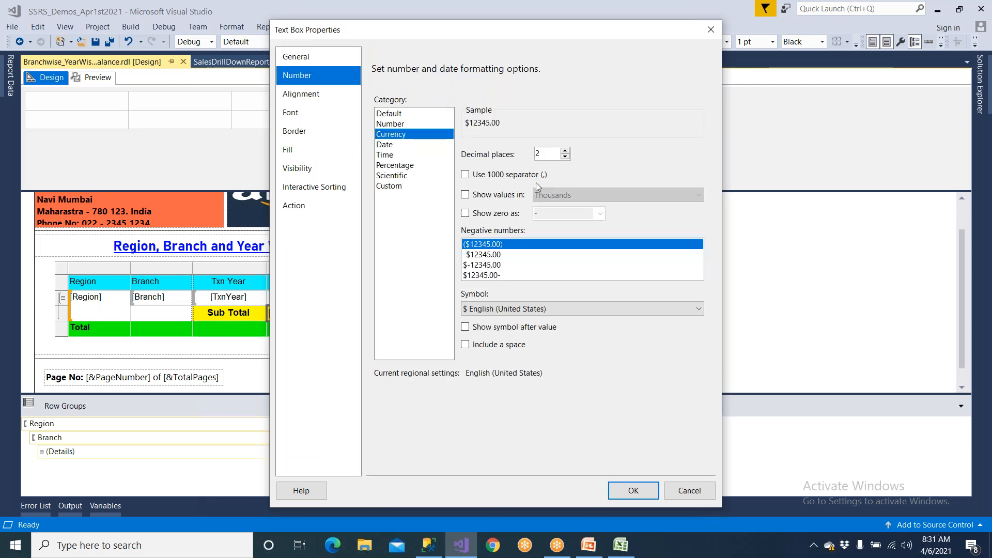
Choose ₹ Hindi (India) as the Sub Total cell's currency symbol and apply the format.
click(537, 310)
scroll(548, 303, down, 15)
scroll(548, 303, down, 20)
scroll(541, 296, down, 15)
scroll(541, 296, down, 1)
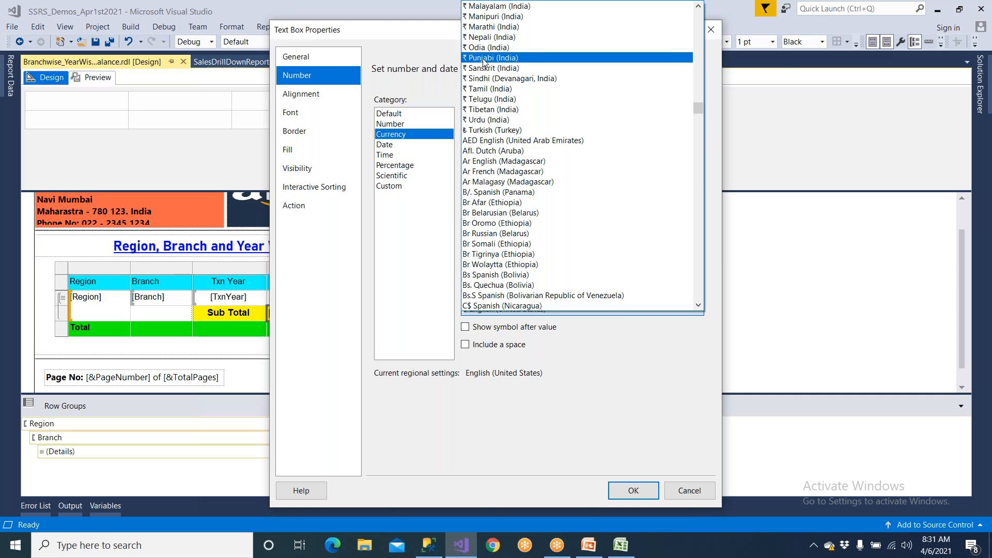
scroll(485, 62, up, 2)
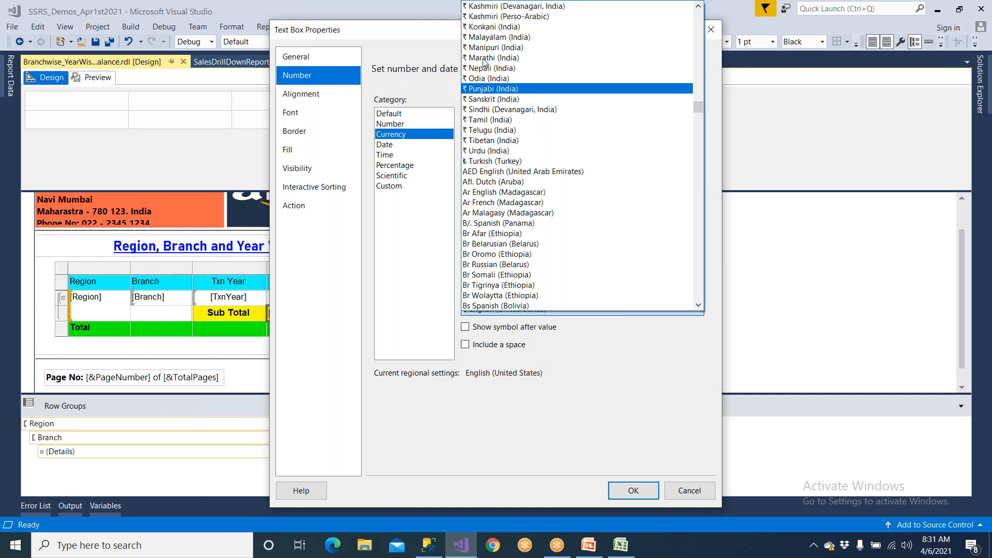
scroll(483, 18, up, 1)
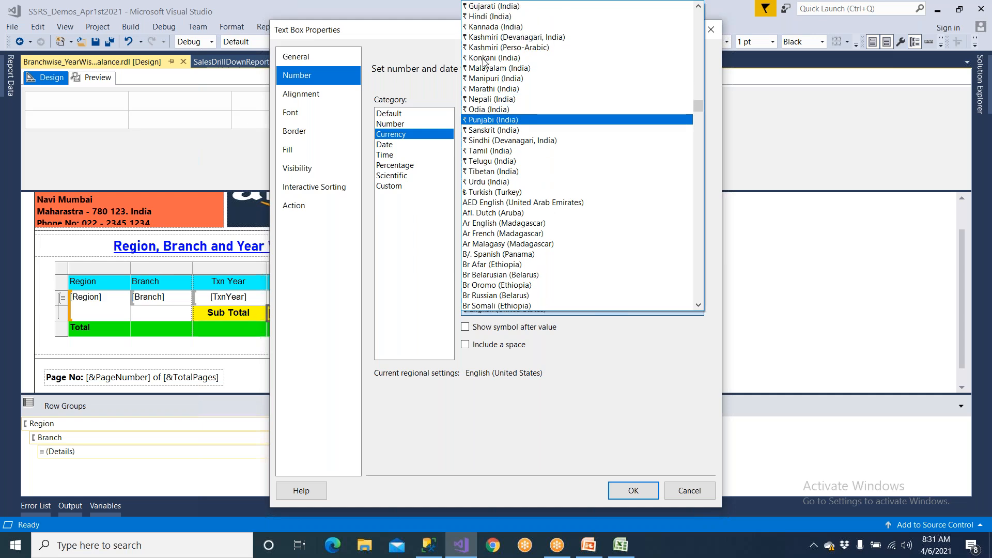
click(496, 20)
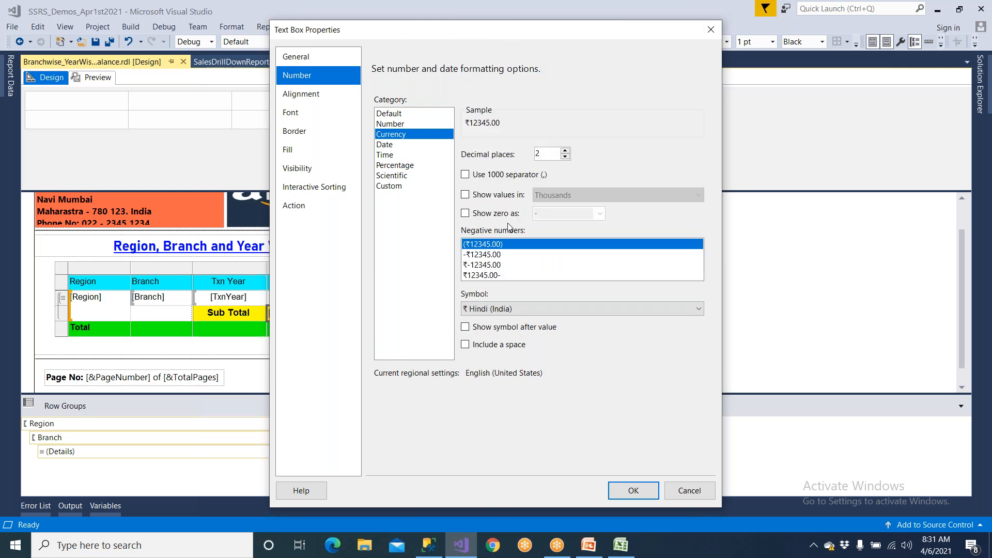
click(632, 490)
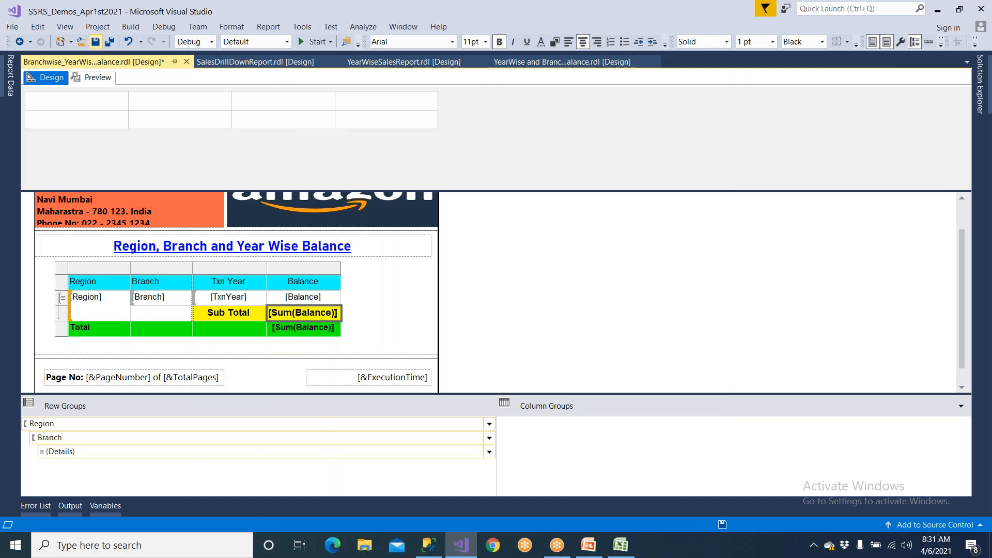
Save the report and check the subtotal and total formatting in the preview.
click(95, 41)
click(97, 78)
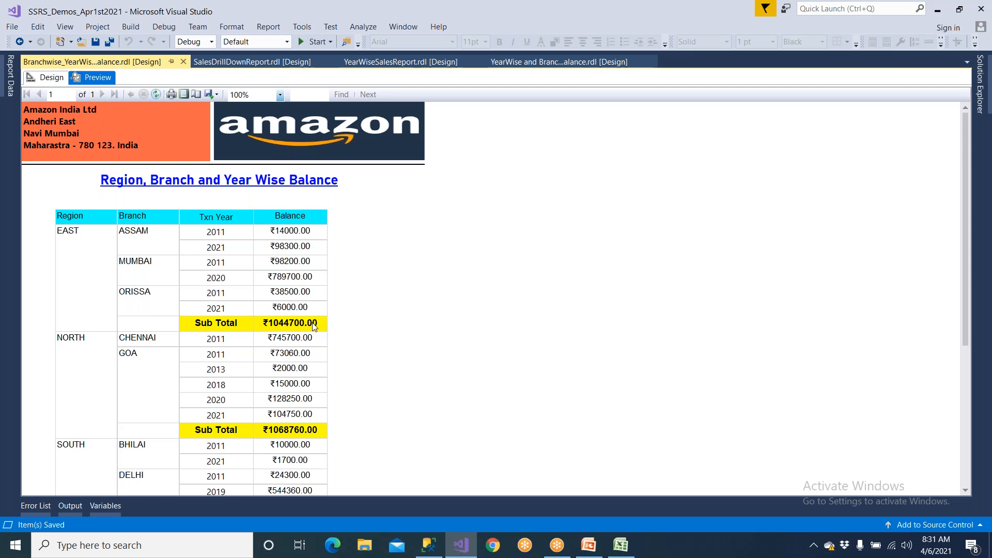
scroll(313, 326, down, 5)
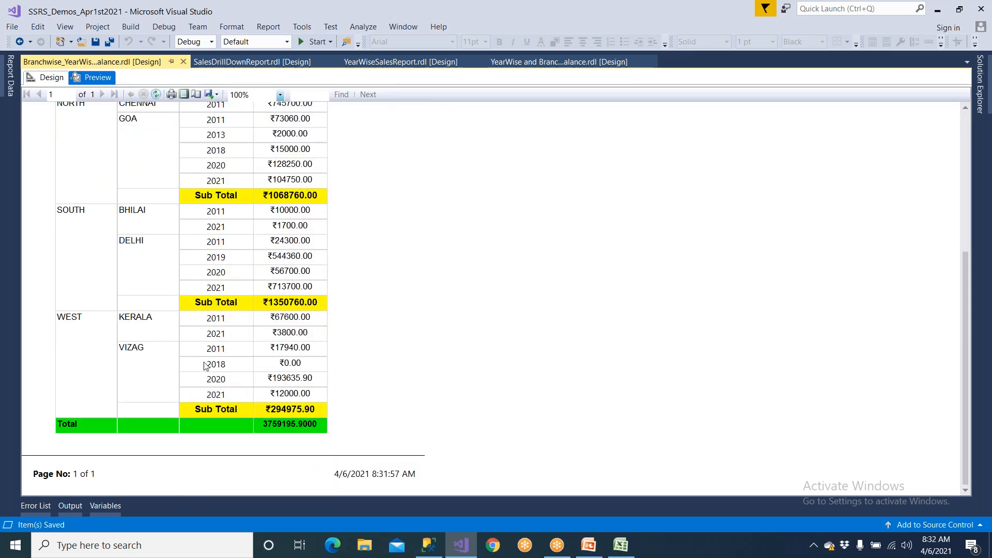
Return to the report design and set the green Total row's Sum(Balance) cell to the Currency number format.
click(52, 78)
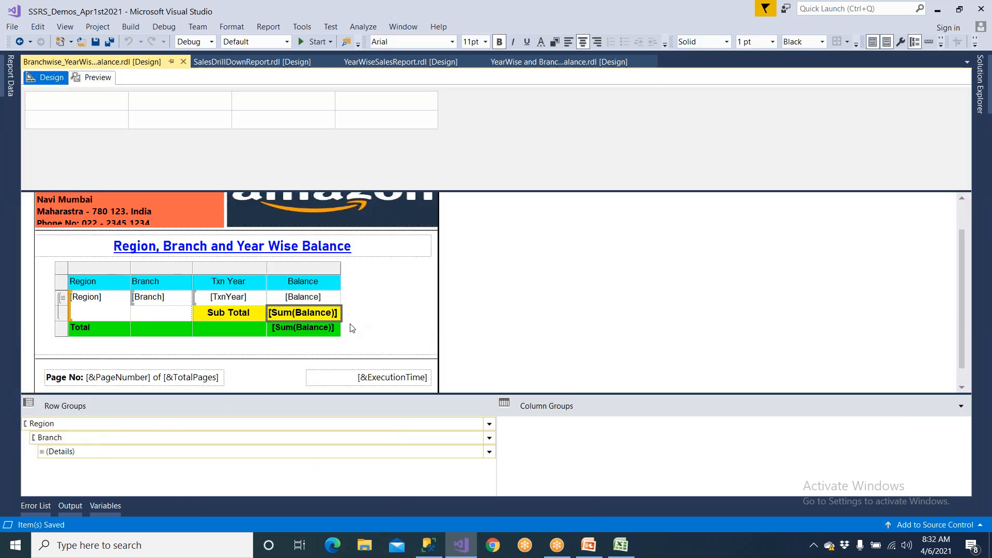
right_click(335, 336)
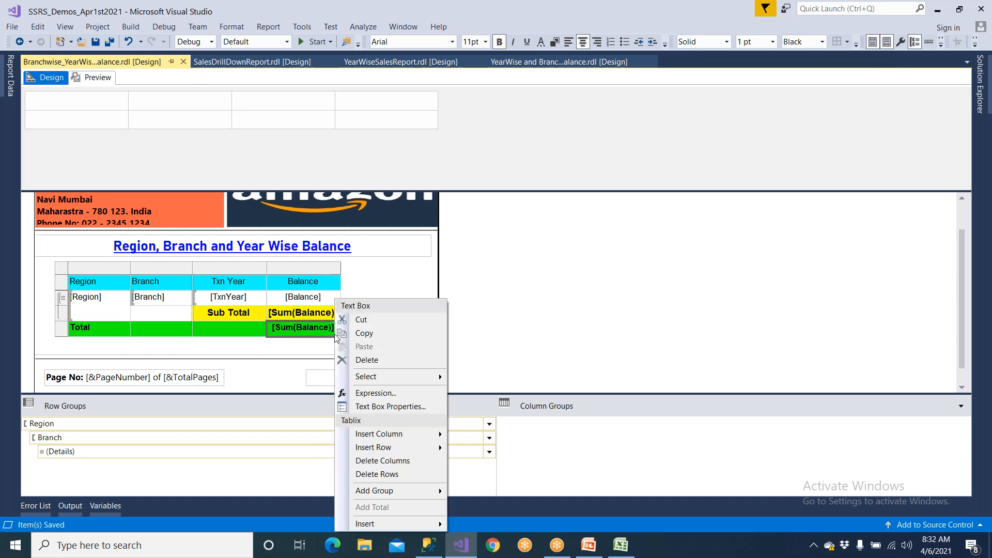
click(370, 406)
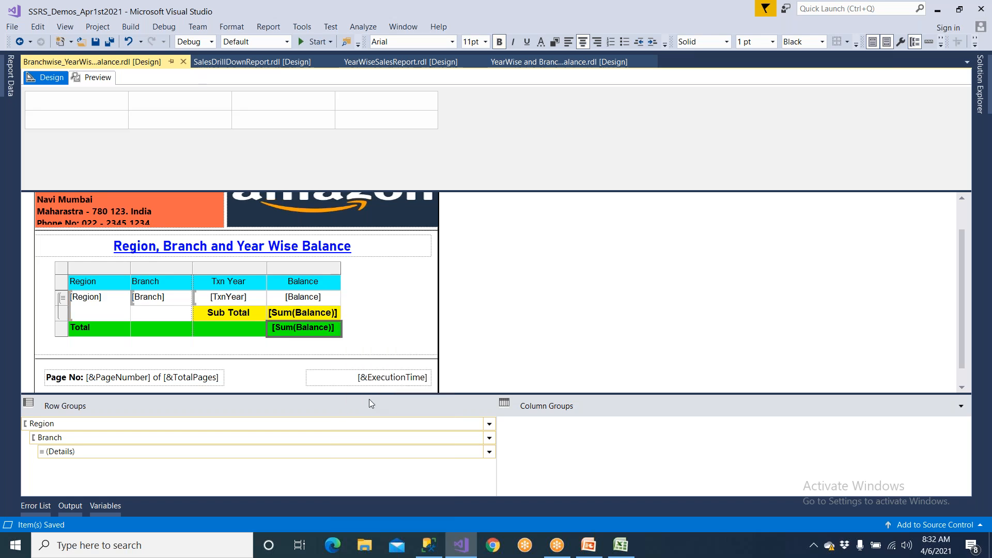
click(325, 82)
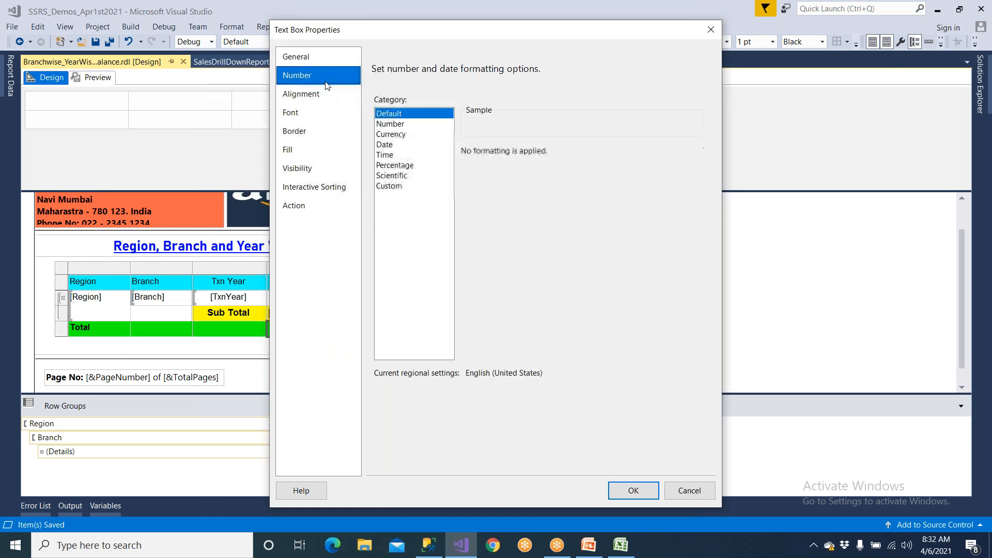
click(401, 135)
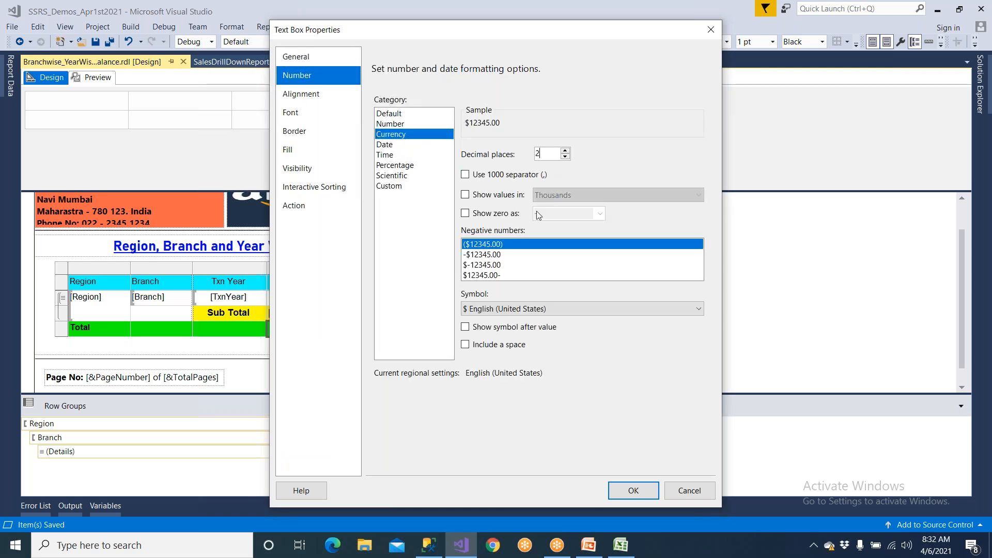
Set the Total cell's currency symbol to ₹ Hindi (India), apply the format, and preview the report.
click(491, 310)
scroll(495, 247, down, 3)
scroll(494, 247, down, 15)
scroll(495, 247, down, 10)
scroll(495, 247, down, 12)
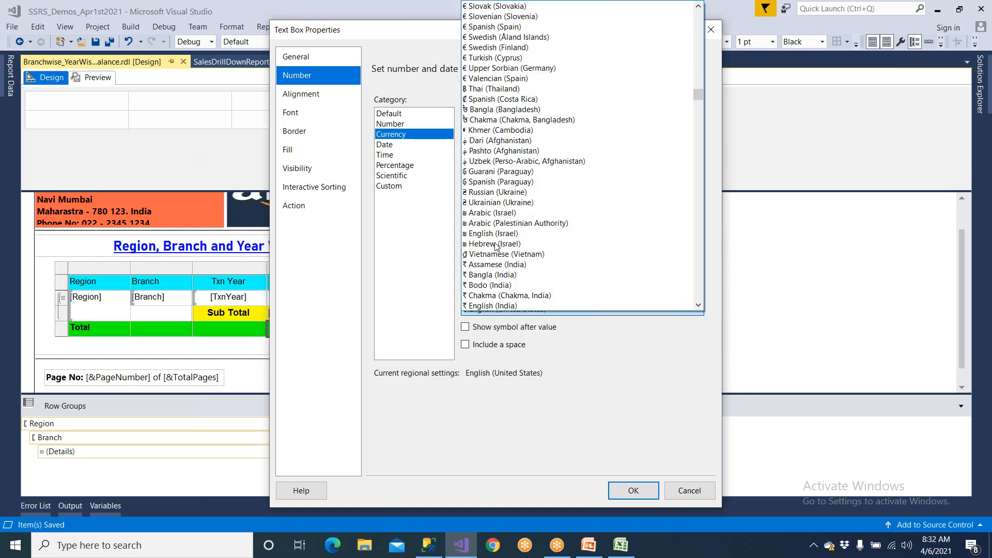
scroll(495, 247, down, 2)
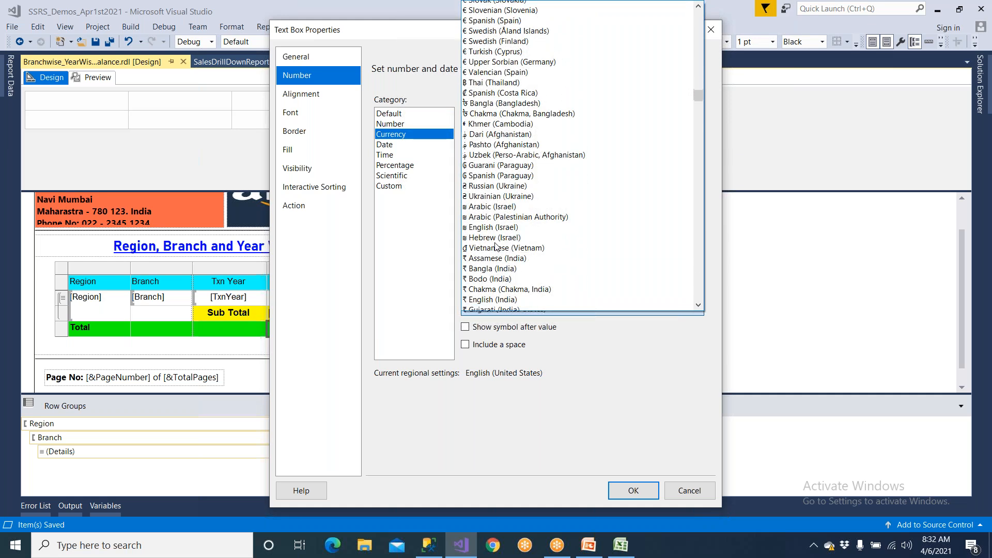
click(488, 265)
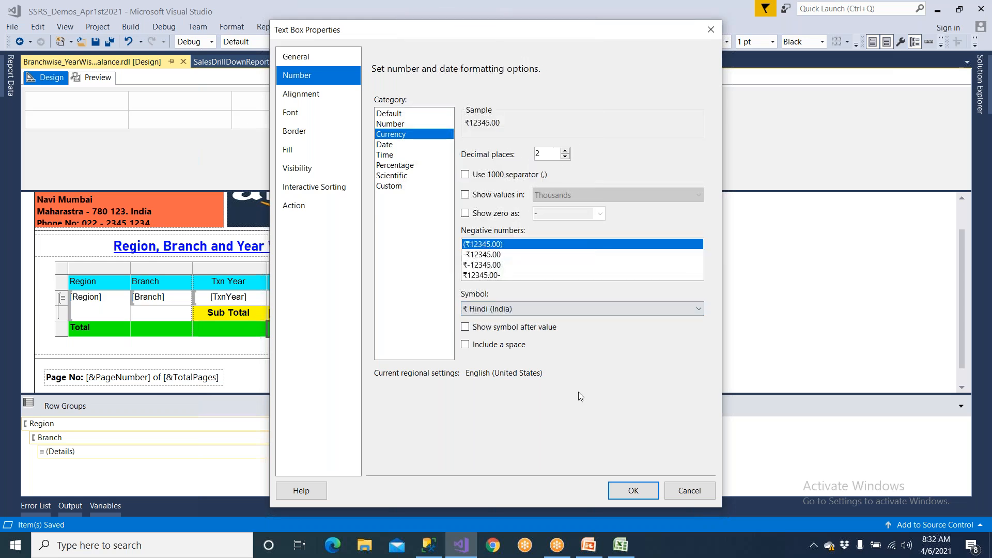
click(631, 490)
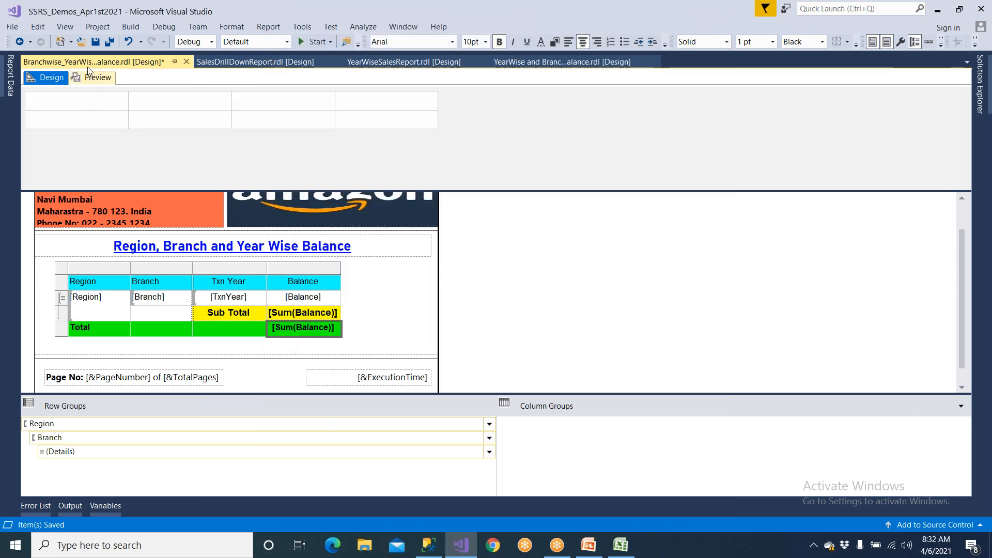
click(95, 78)
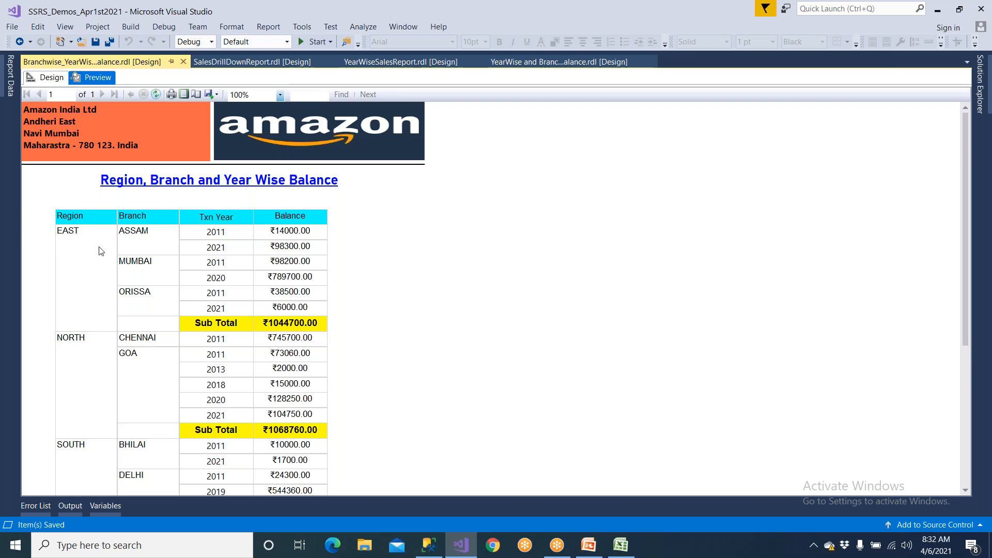
Check the region subtotals and the grand total through to the end of the report preview.
scroll(215, 269, down, 1)
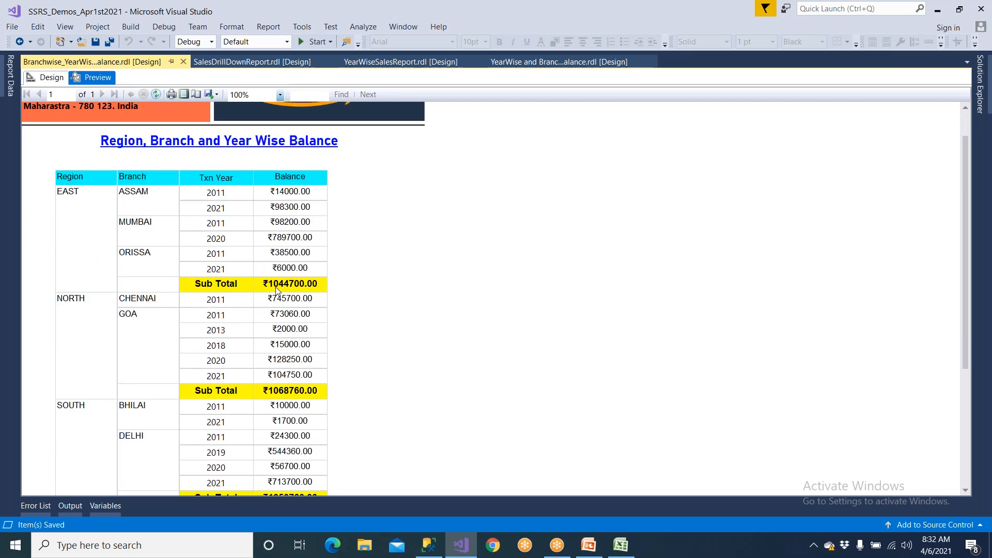
scroll(283, 291, down, 2)
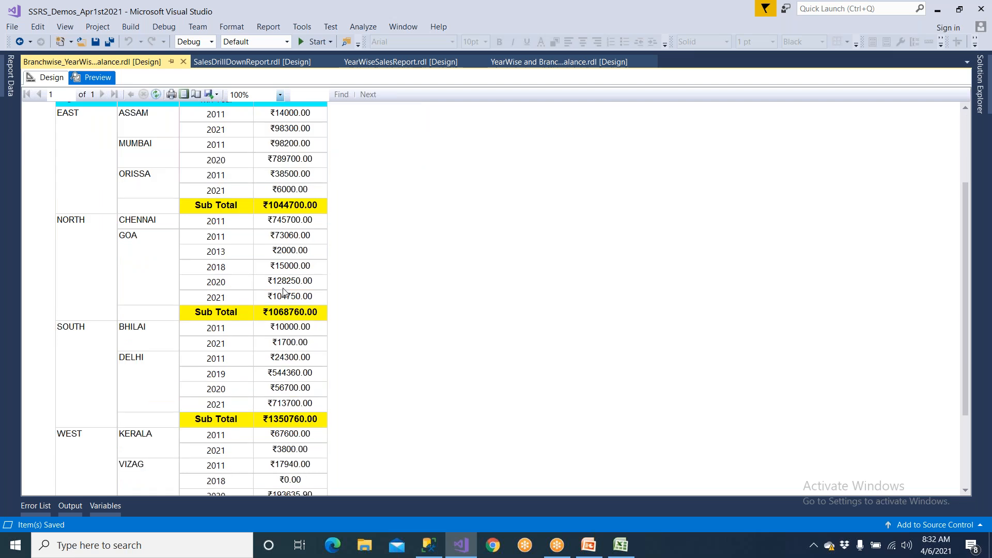
scroll(283, 291, down, 3)
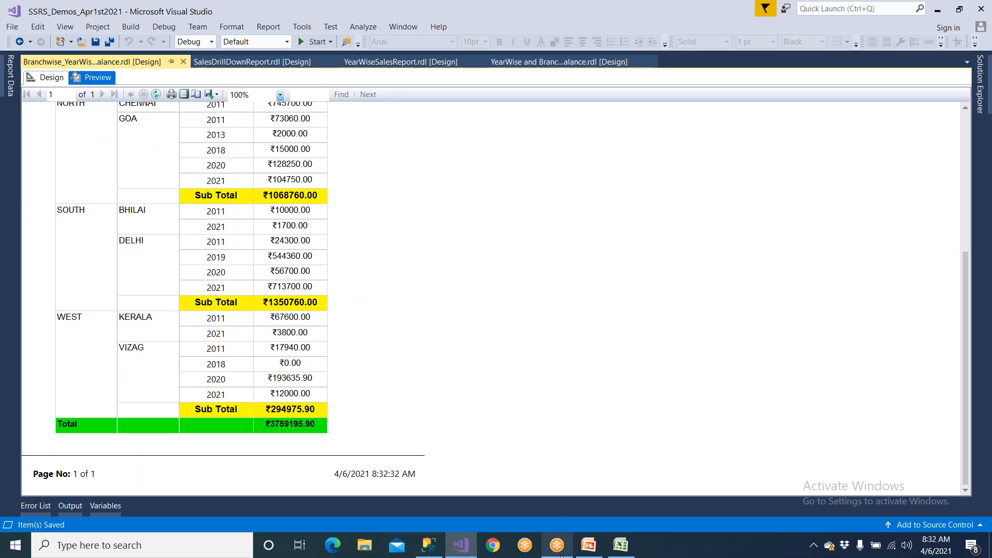
Switch to the PowerPoint presentation and show the Demo 6 Learning Points slide in slide show view.
click(593, 556)
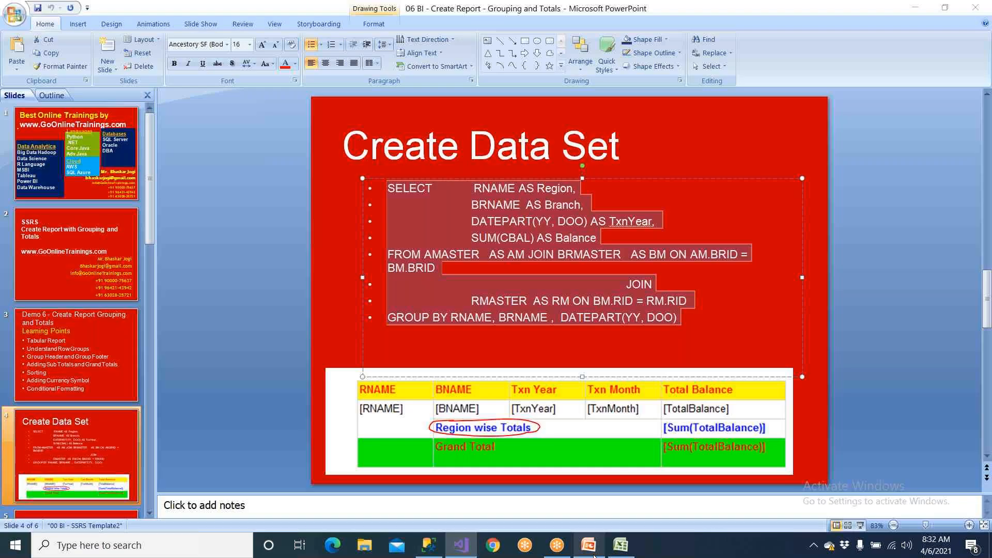
key(shift+F5)
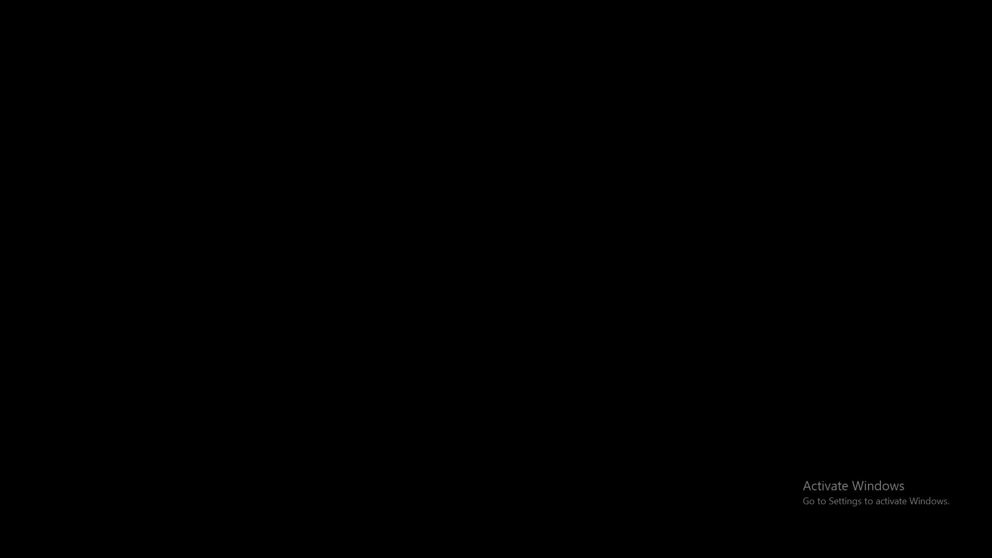
key(Page_Up)
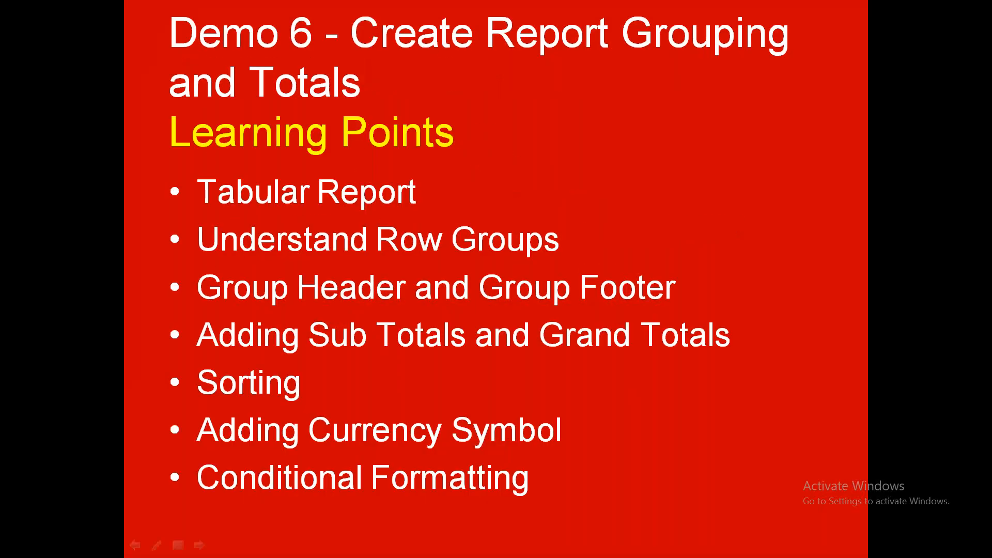
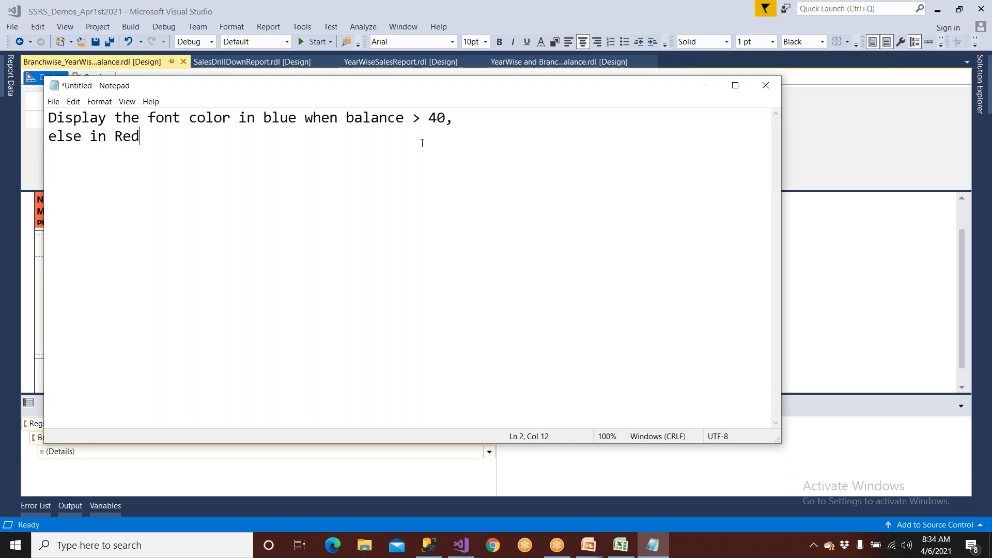
Change the balance threshold in the Notepad font color requirement to 50000.
click(434, 120)
double_click(434, 120)
text(50000,)
Switch to Visual Studio, open the font color expression of the [Balance] detail cell, and select its existing text.
click(460, 545)
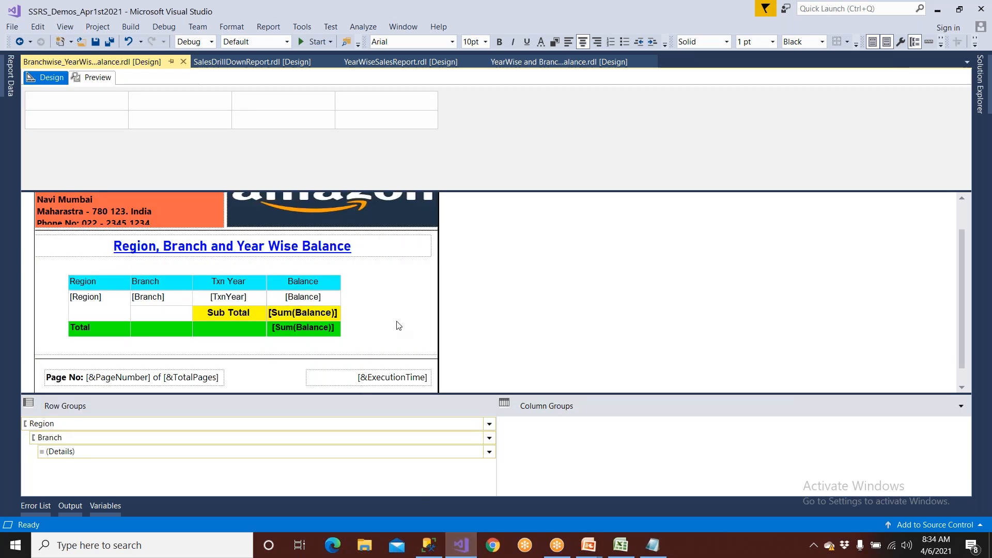
click(324, 299)
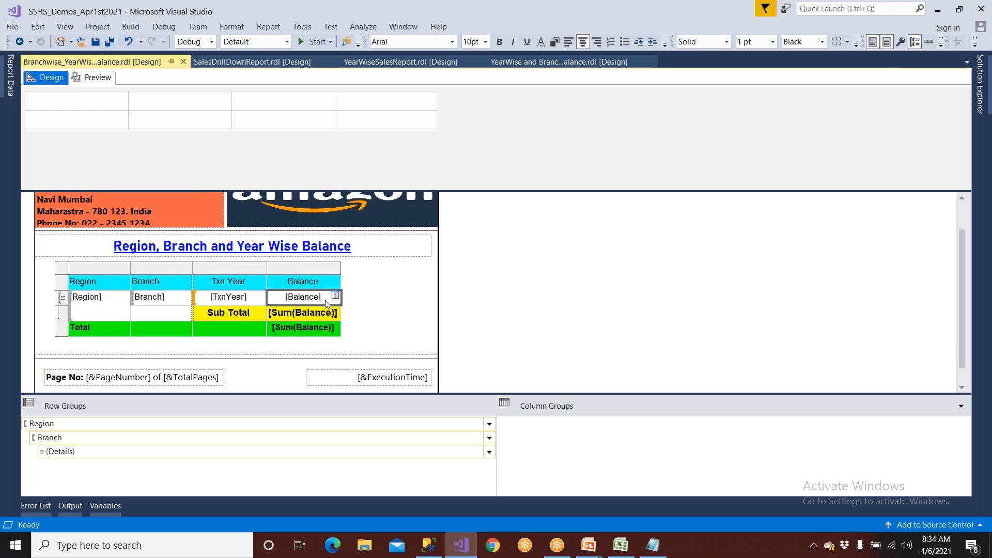
right_click(326, 304)
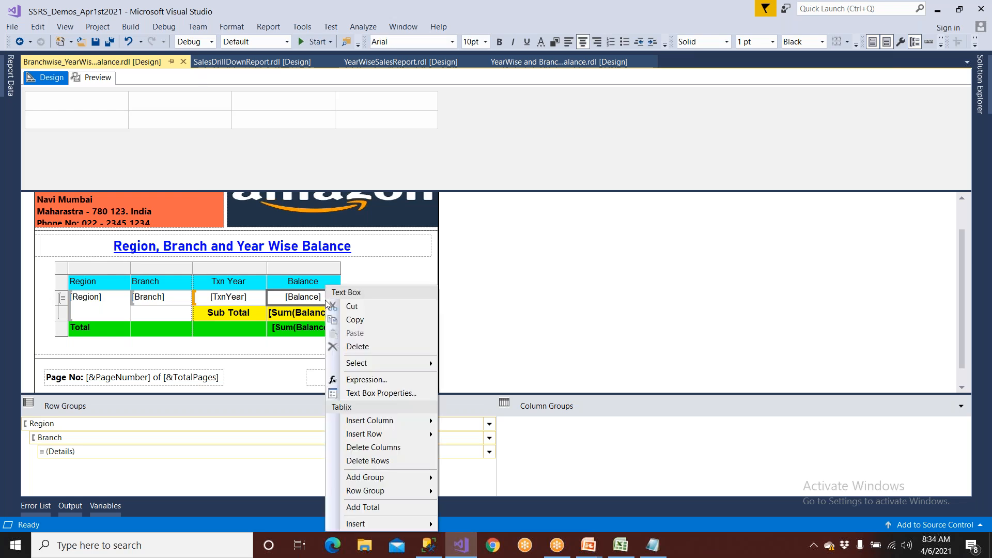
click(375, 393)
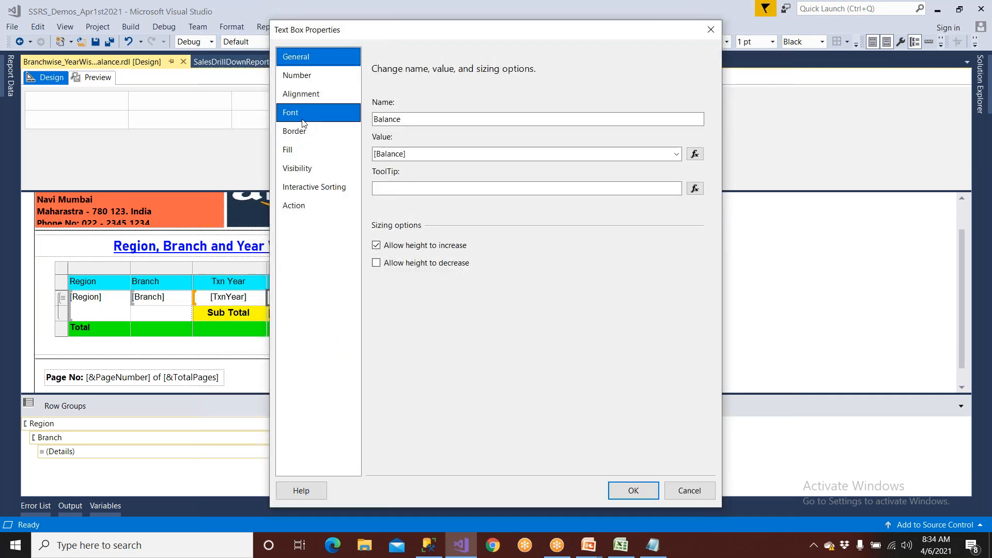
click(303, 120)
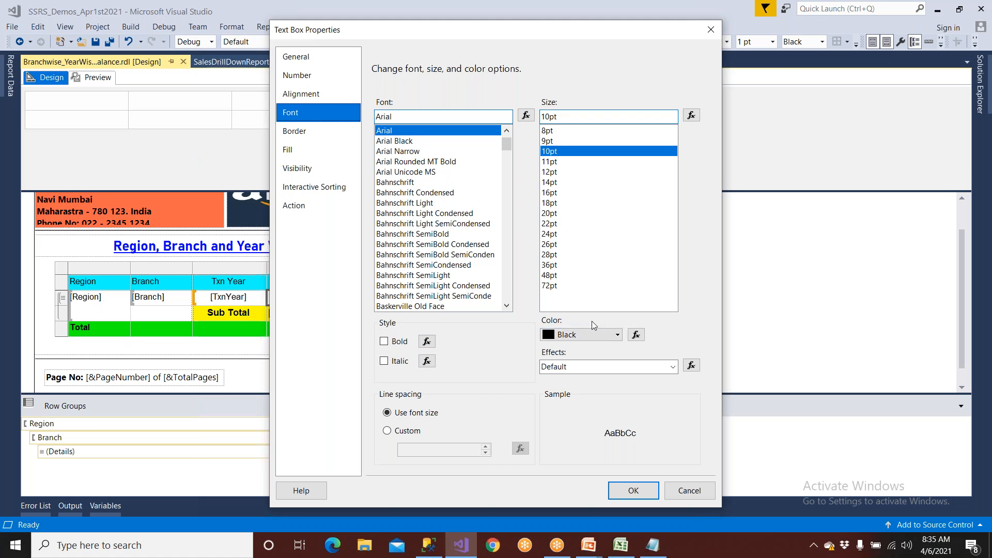
click(637, 335)
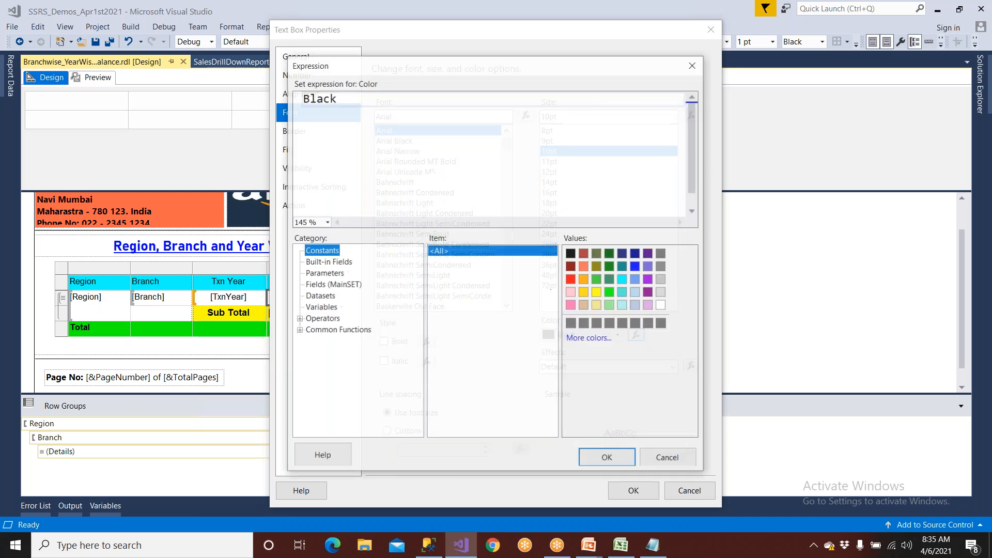
click(357, 95)
key(shift+Home)
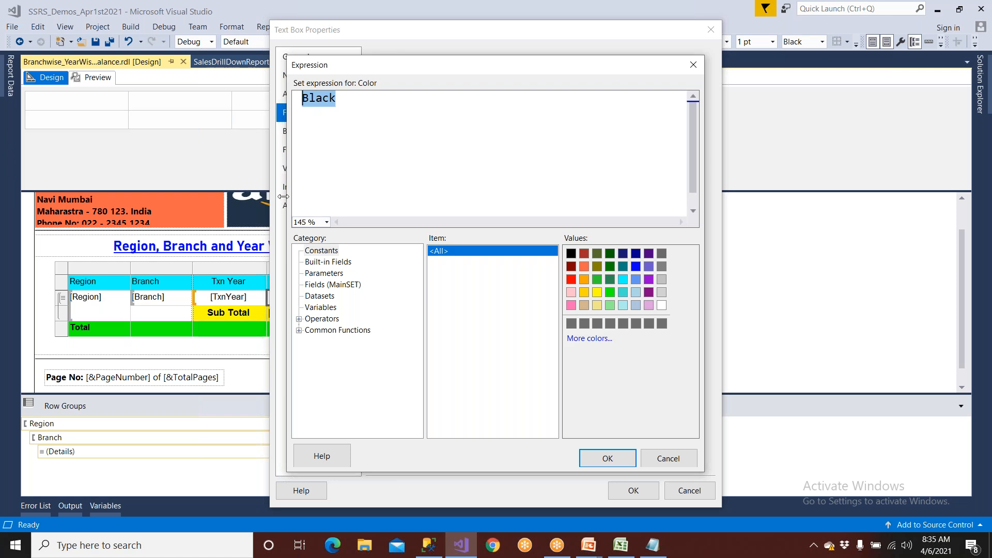
Review the expression categories for constants, built-in fields, parameters, MainSET fields, datasets and variables.
click(322, 252)
click(325, 262)
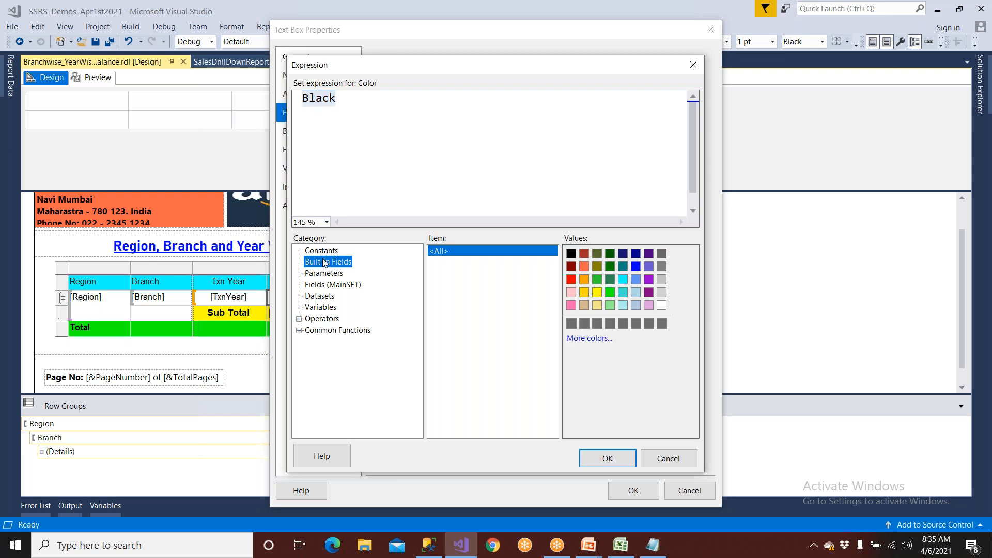
click(324, 273)
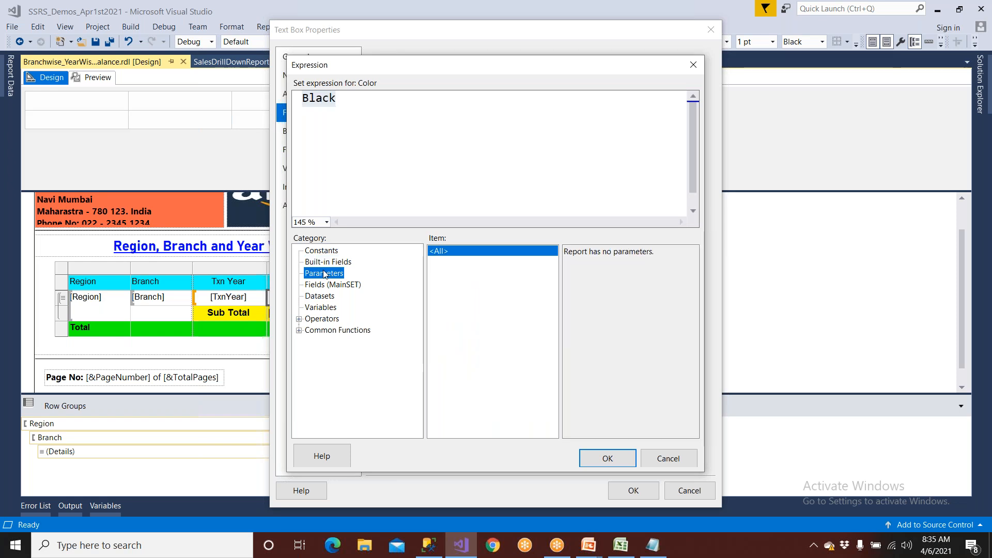
click(325, 284)
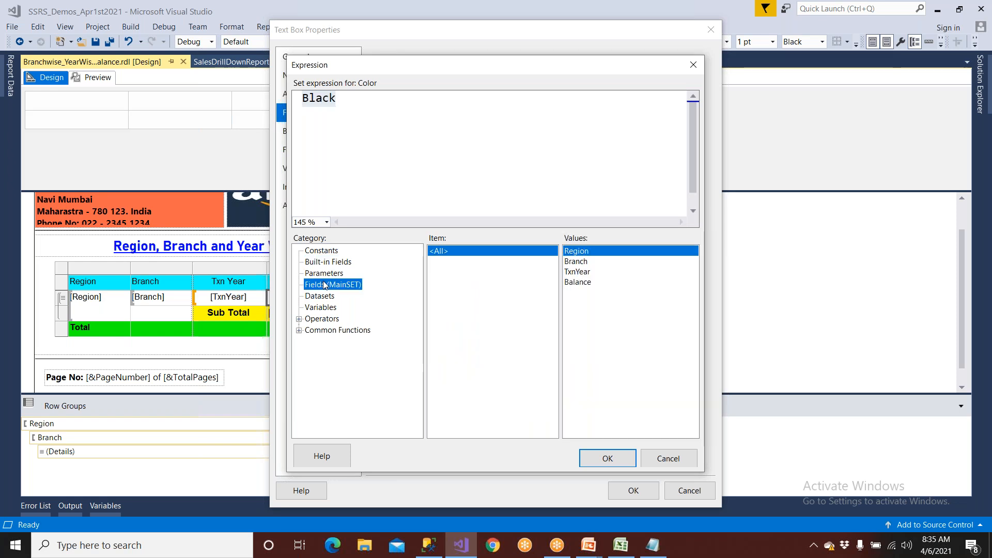
click(324, 296)
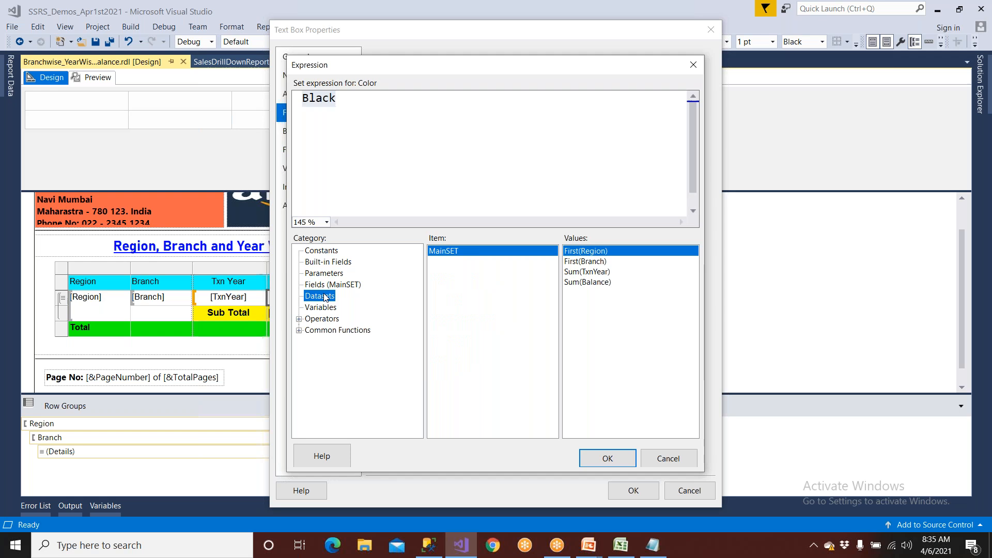
click(327, 308)
Expand Operators and review the arithmetic, comparison, concatenation, logical/bitwise and bit shift operators.
click(300, 319)
click(331, 329)
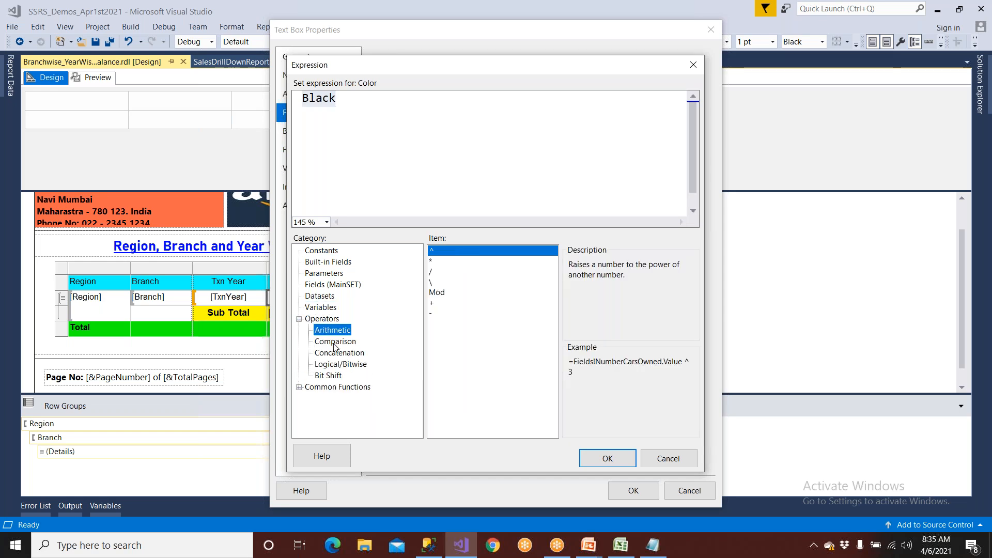
click(336, 342)
click(338, 352)
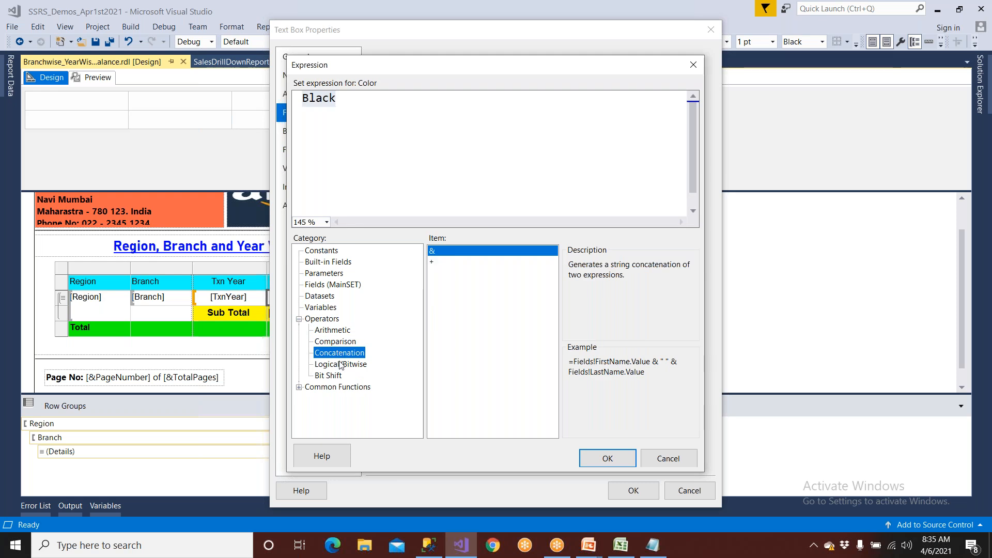
click(340, 364)
click(338, 375)
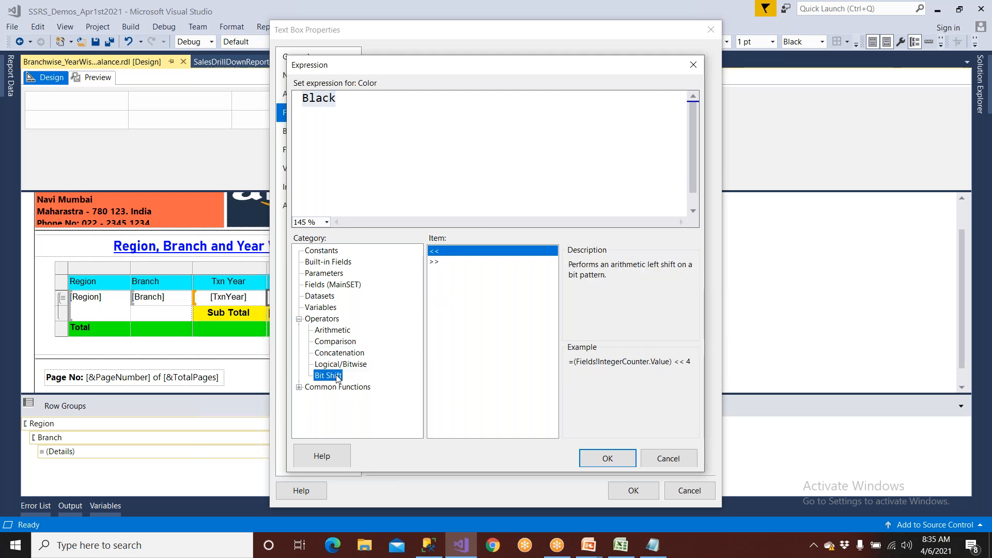
Expand Common Functions and review the Text, Date & Time, Math and Inspection functions.
click(298, 385)
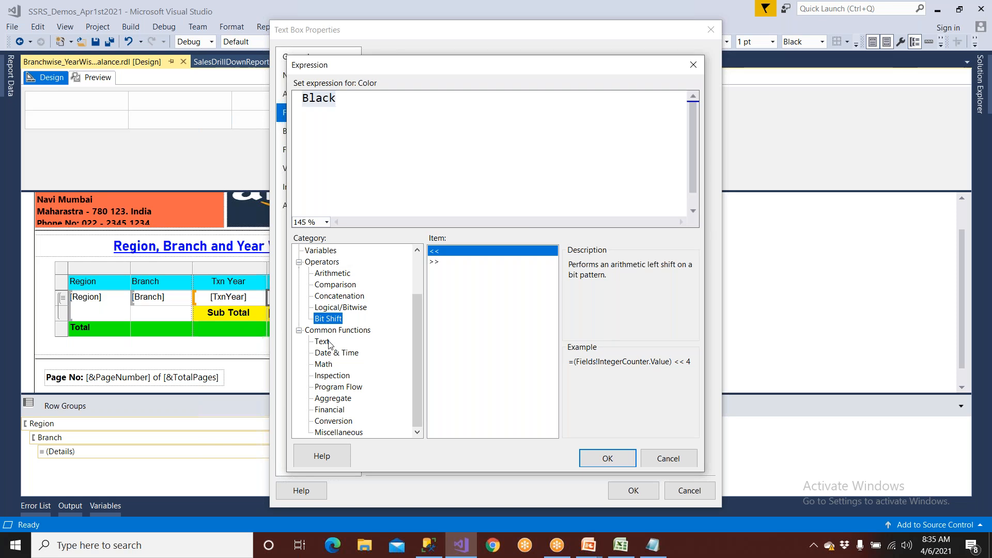
click(325, 342)
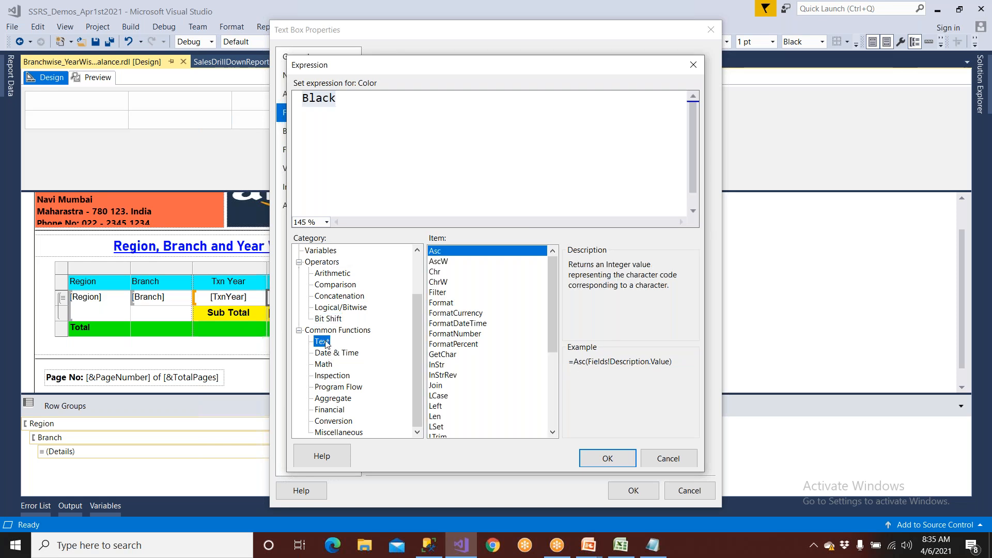
click(335, 355)
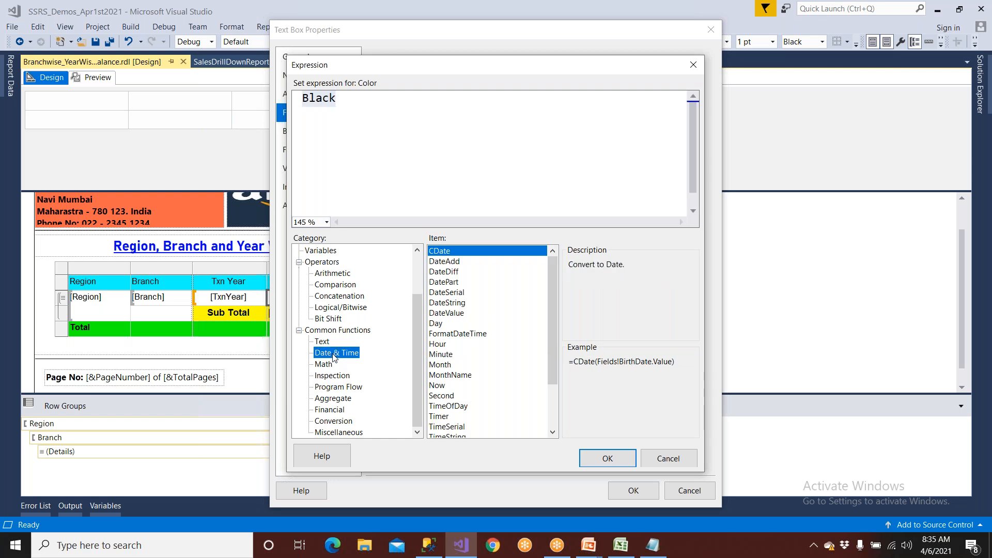
click(329, 365)
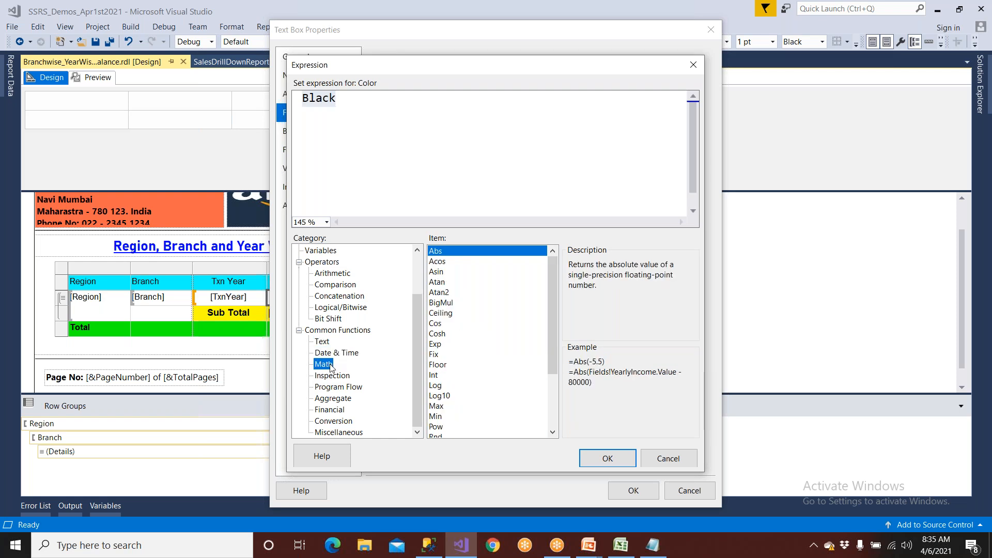
click(332, 376)
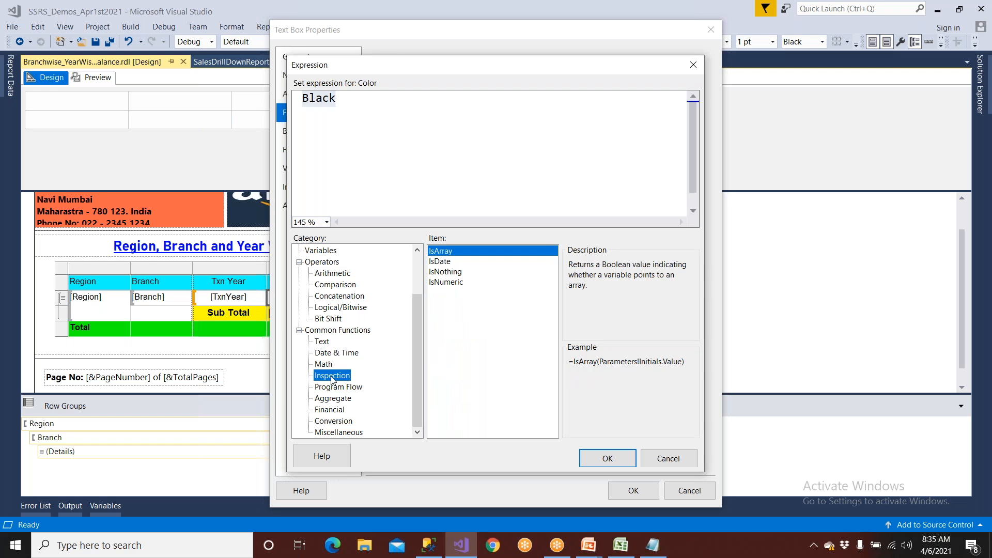
Examine the descriptions and examples of the Program Flow functions IIf, Choose and Switch.
click(334, 387)
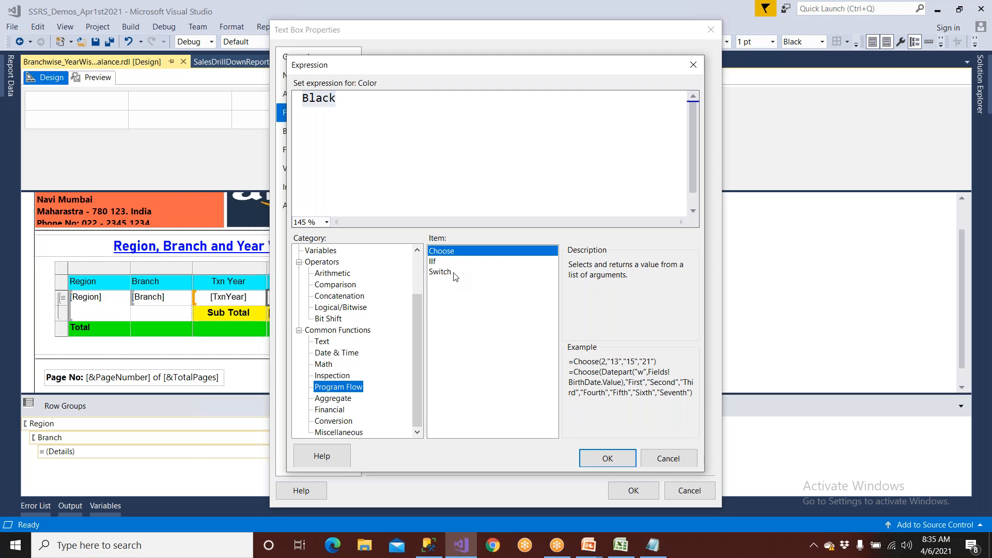
click(442, 262)
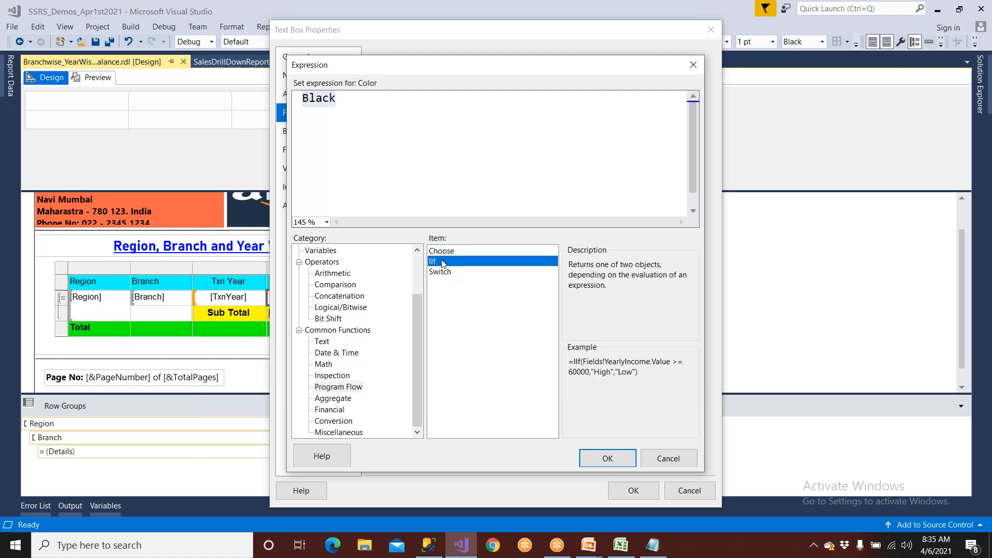
click(450, 253)
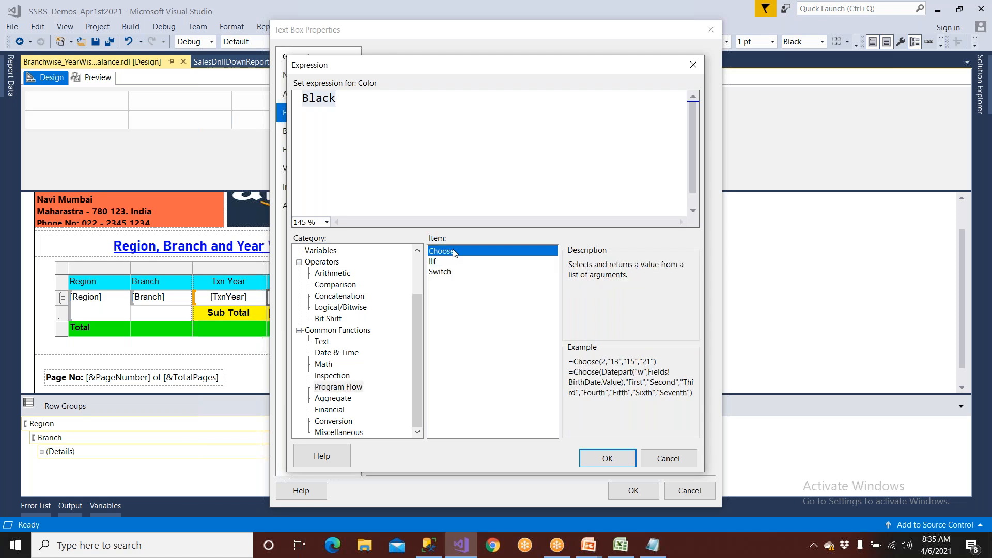
click(443, 272)
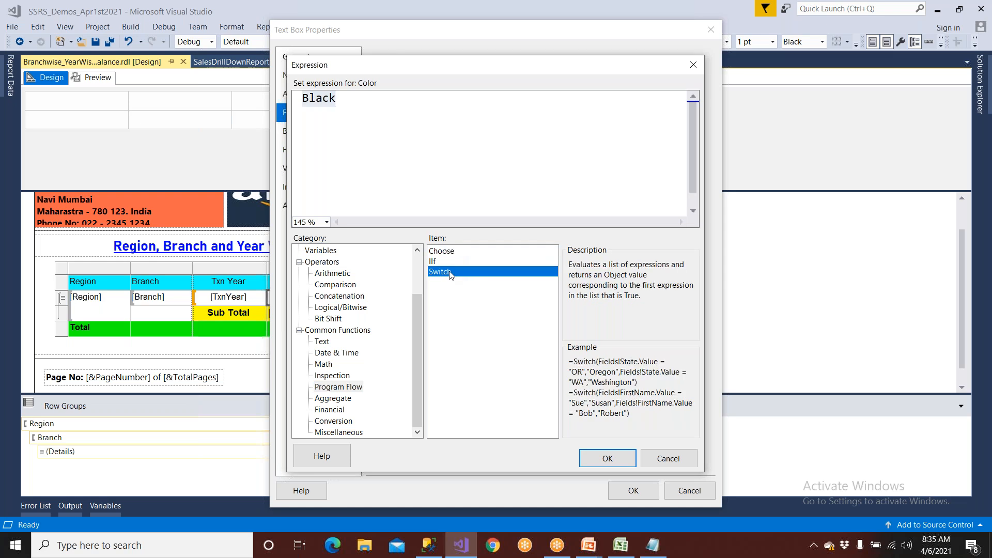
click(345, 388)
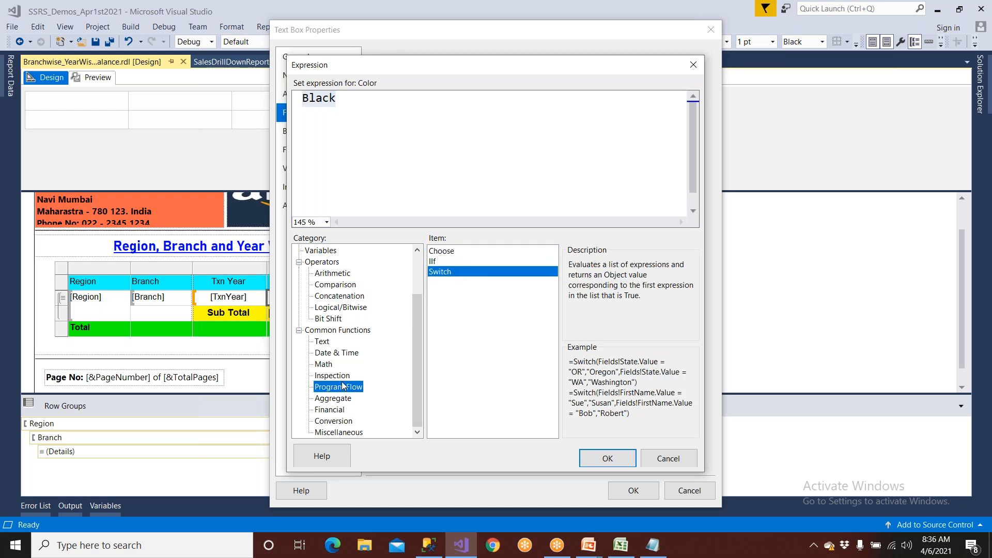
Review the Aggregate, Financial and Conversion function lists.
click(344, 399)
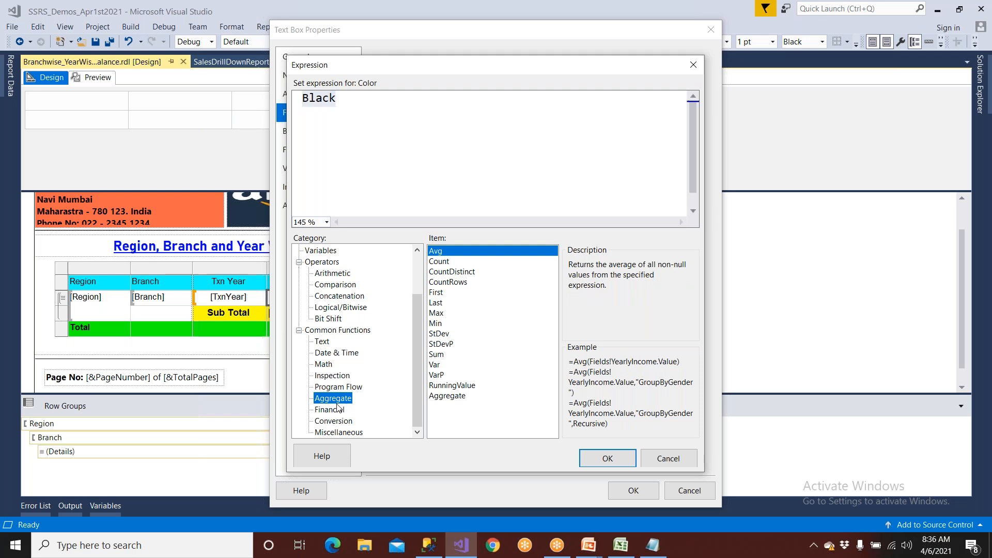
click(337, 409)
click(337, 422)
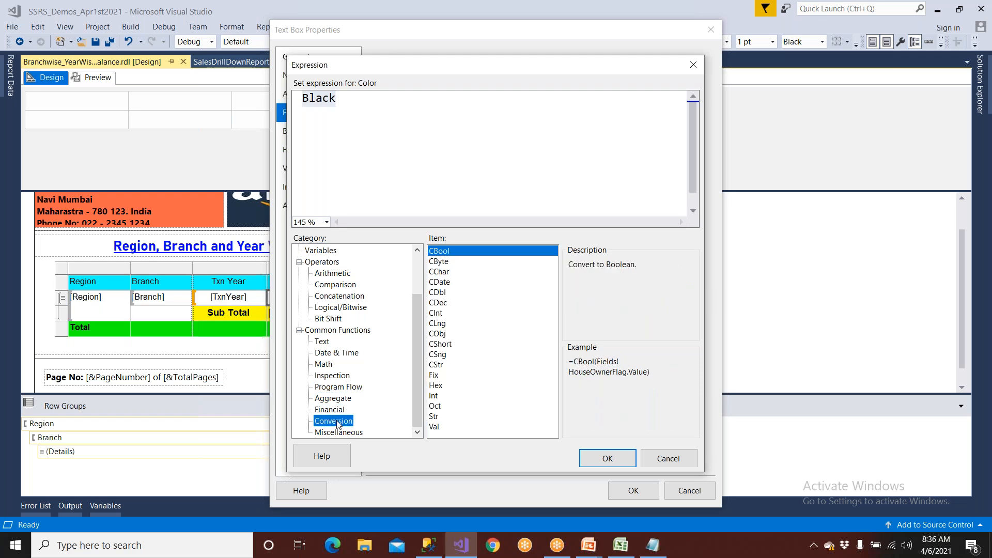
Go through the Miscellaneous functions RowNumber, Previous, MultiLookup, LookupSet, Lookup, Level and InScope.
click(342, 434)
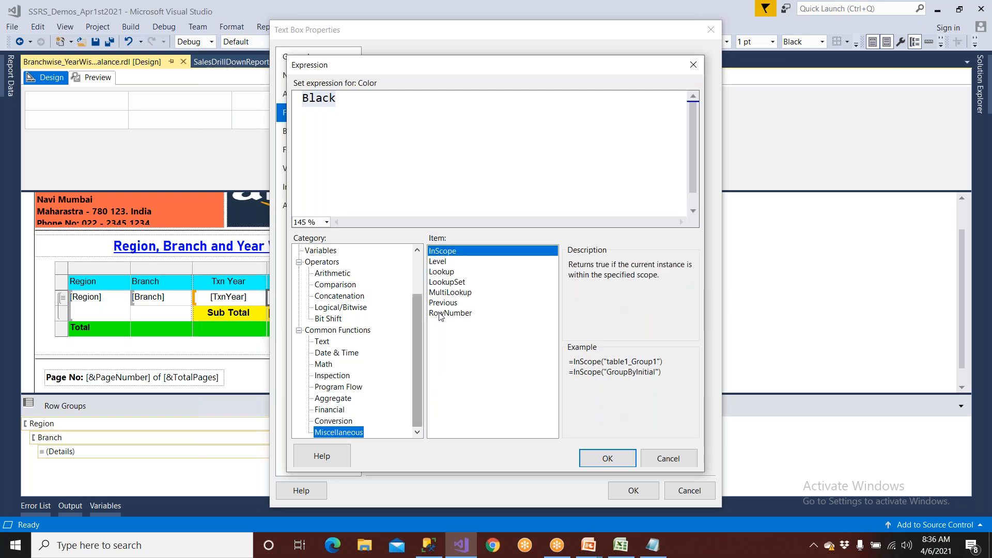
click(442, 314)
click(445, 303)
click(447, 294)
click(445, 282)
click(443, 272)
click(437, 262)
click(436, 253)
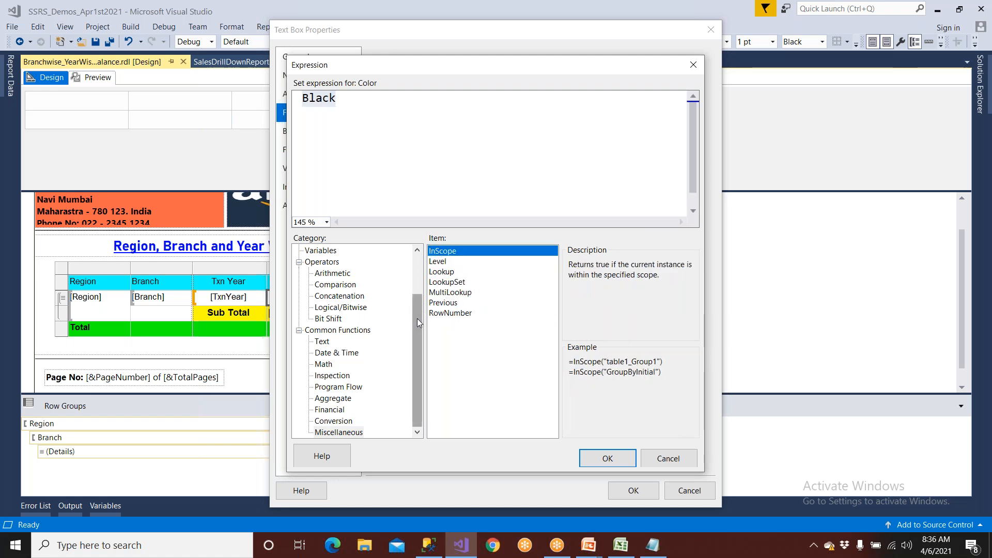
Switch to the Notepad notes and add the condition line "If (balance > 500000)" below the requirement, separated by a blank line.
click(653, 545)
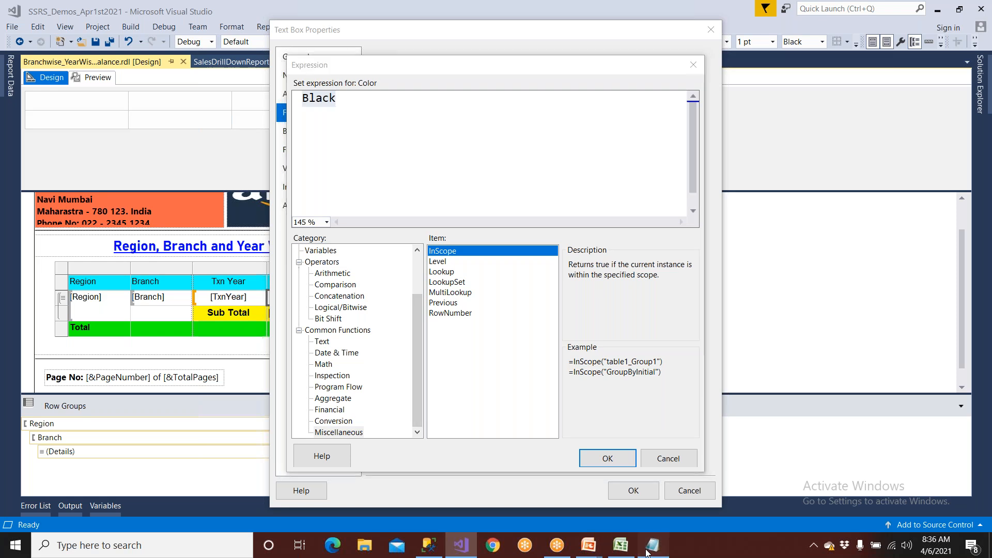
click(182, 138)
key(Return)
key(Return)
text(If)
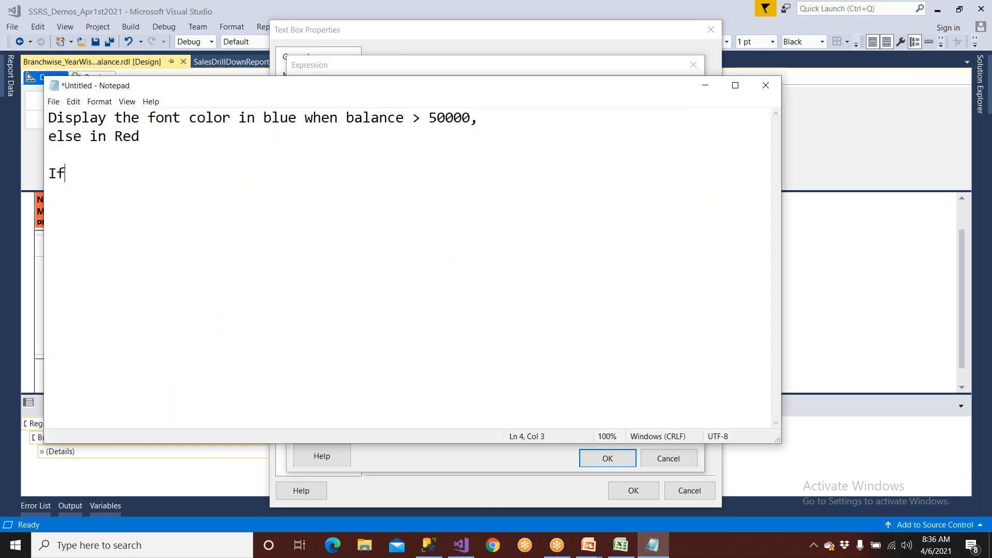
text( (balance > 50000)
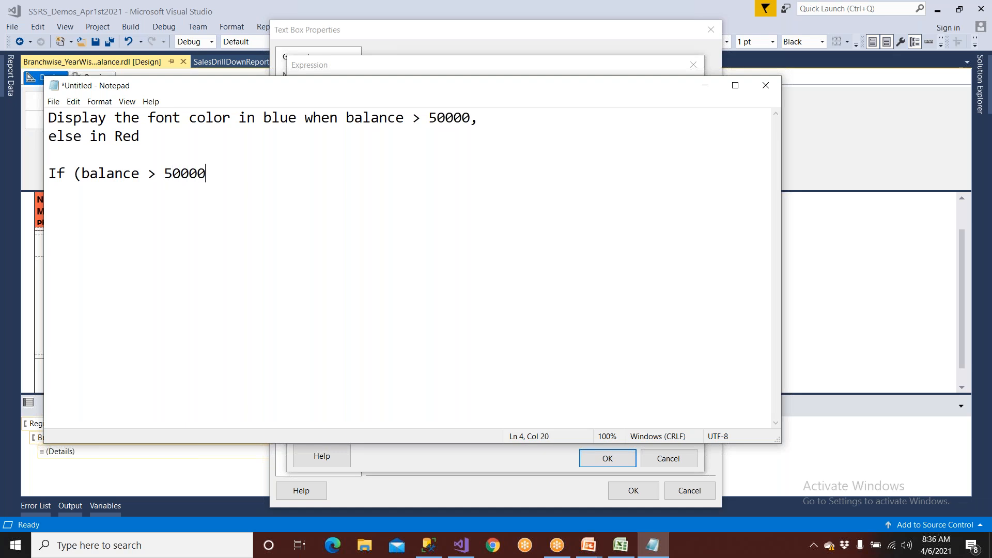
text(0))
Complete the pseudocode under the condition with the lines "Display in Blue", "Else" and "In Red".
key(Return)
text(Display )
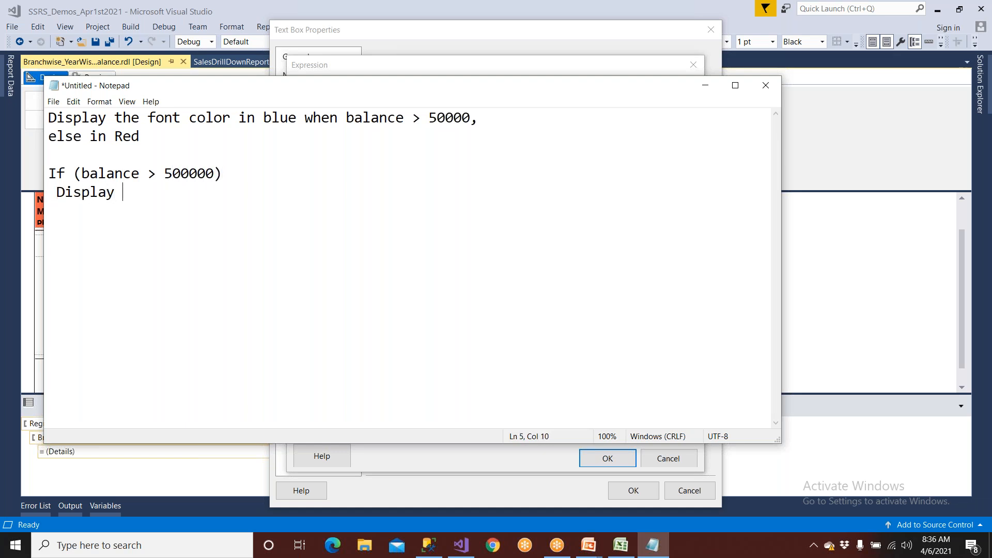
text(in Blue)
key(Return)
text(Else)
key(Return)
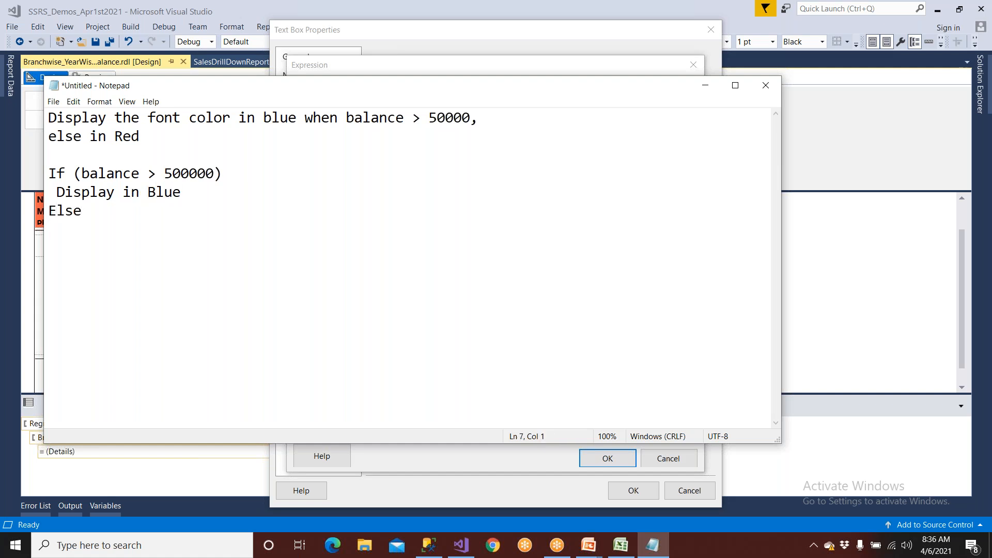
text(In Red)
Add the function name "IIF" below the If/Else pseudocode, leaving a blank line between them.
drag(144, 221, 45, 176)
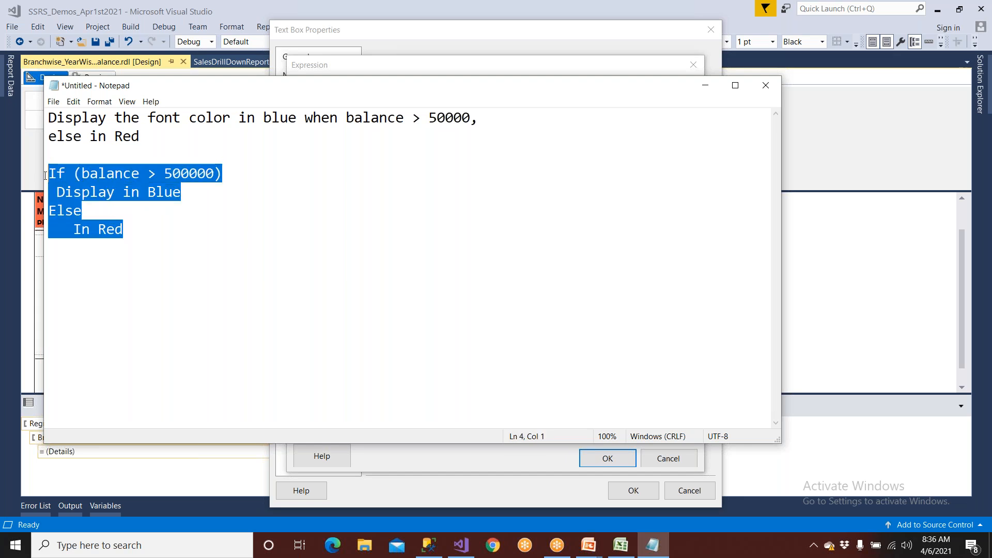
drag(64, 177, 30, 177)
drag(82, 211, 36, 207)
click(132, 228)
key(Return)
key(Return)
text(IIF)
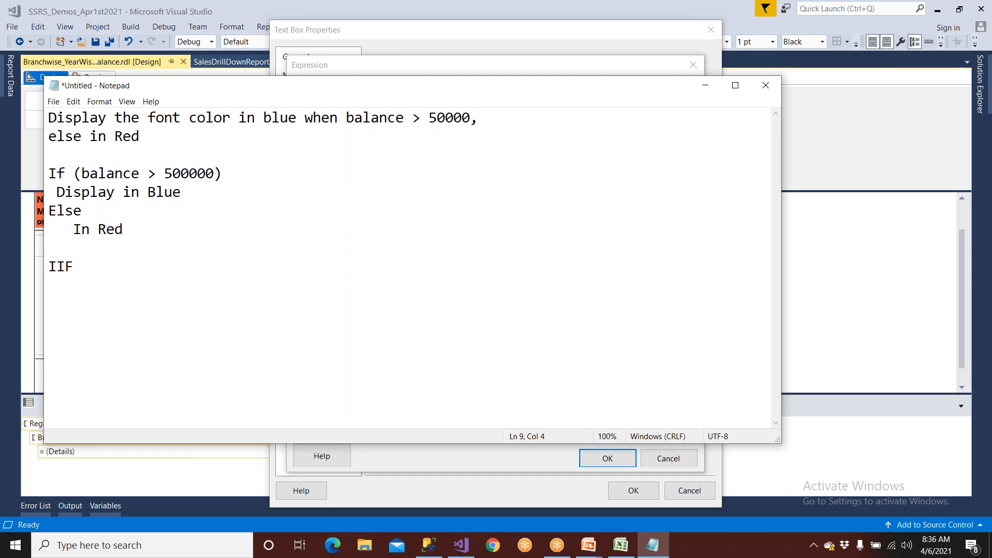
Examine the condition, the Blue result and the Else branch of the If/Else block against the IIF keyword.
drag(132, 229, 172, 177)
click(67, 192)
double_click(78, 194)
double_click(88, 210)
drag(127, 227, 39, 179)
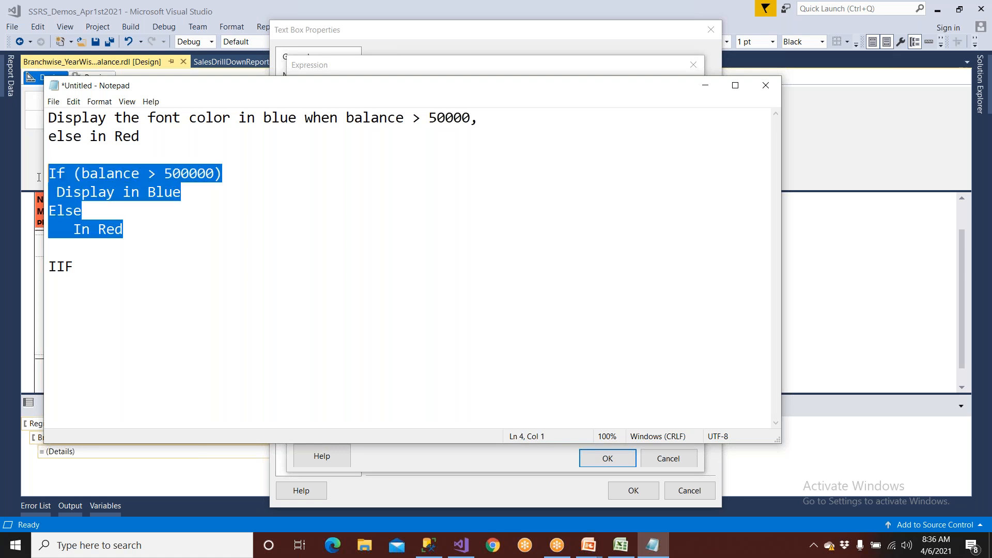
drag(74, 267, 43, 267)
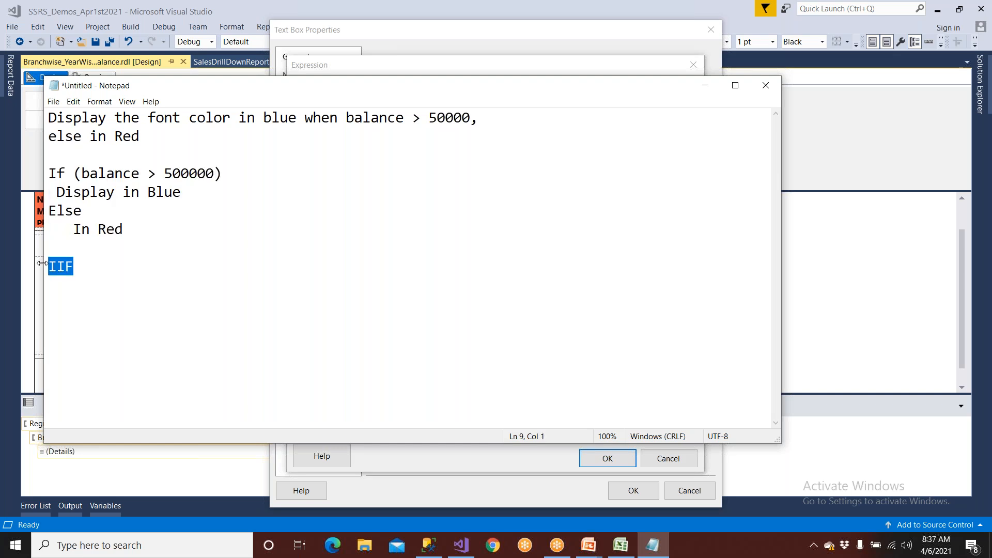
drag(124, 229, 24, 160)
Begin a second pseudocode condition "IF (Balance >" a few lines below the IIF keyword.
click(106, 280)
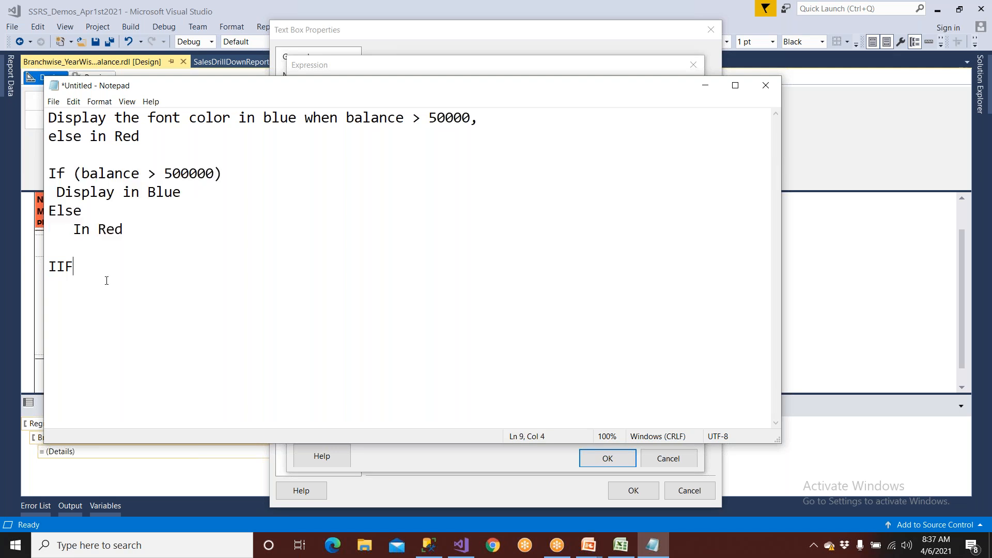
key(Return)
key(Return)
key(Return)
text(IF (Bala)
key(BackSpace)
text(lance >)
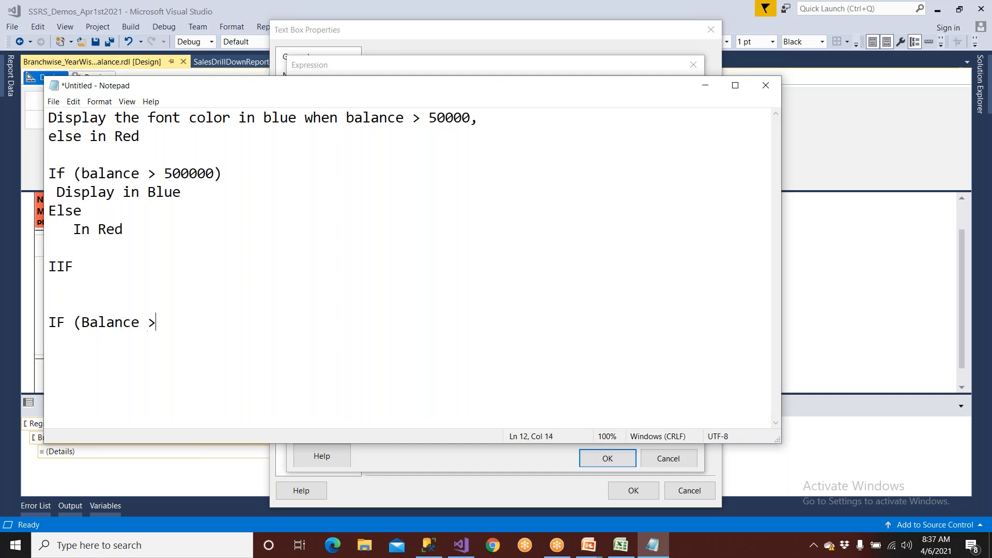
Complete the last condition in the notes as "IF (Balance > 50000)" and add "Blue" on the line below it.
text( 50000))
key(Return)
text(Blue)
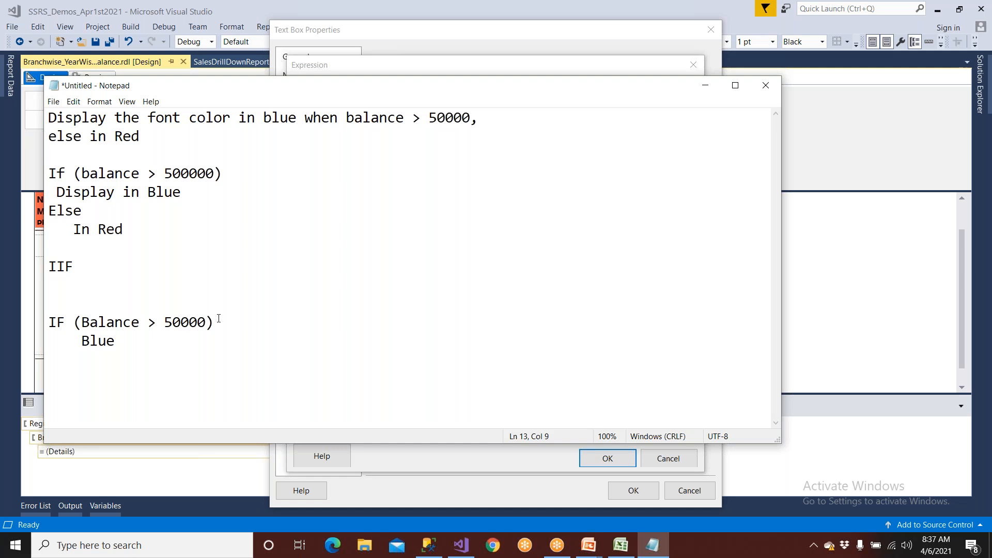
Compare the If/Else pseudocode block with the single-branch IF example and the IIF keyword in the notes.
drag(220, 321, 47, 322)
drag(124, 341, 34, 340)
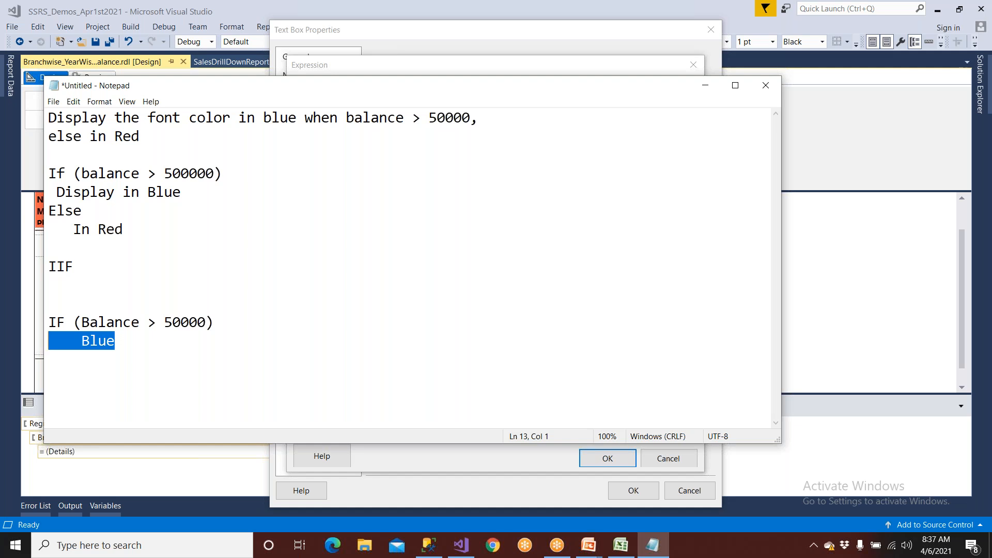
drag(124, 229, 35, 164)
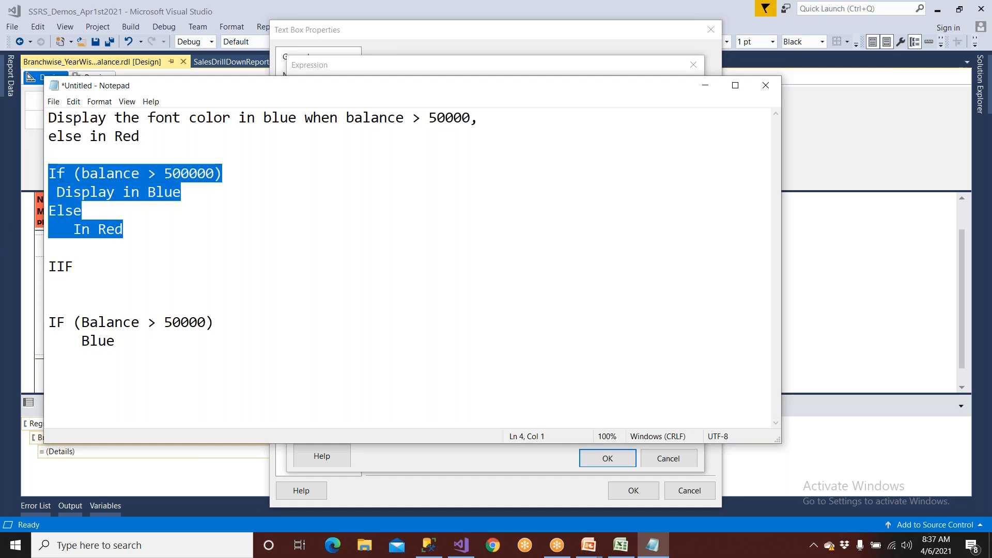
click(89, 172)
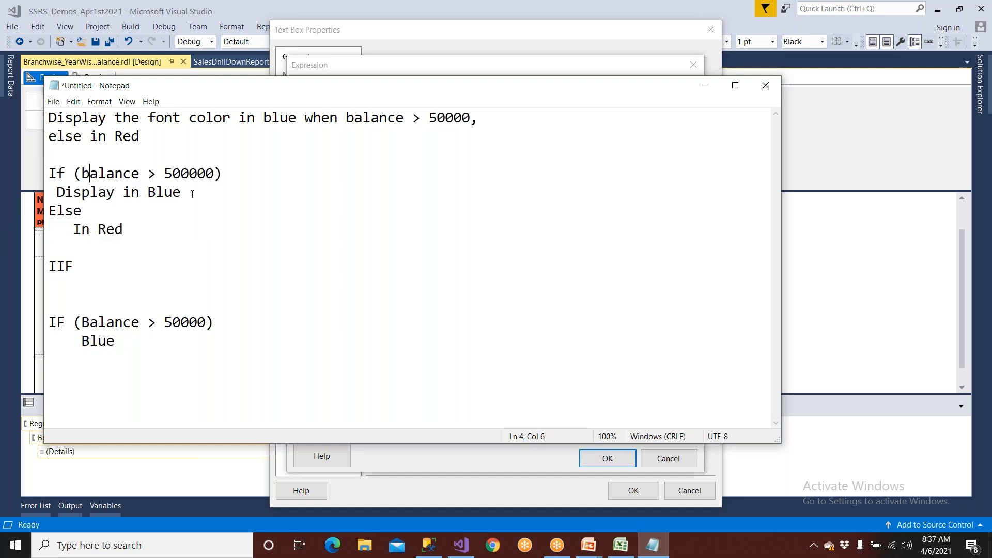
drag(192, 194, 31, 166)
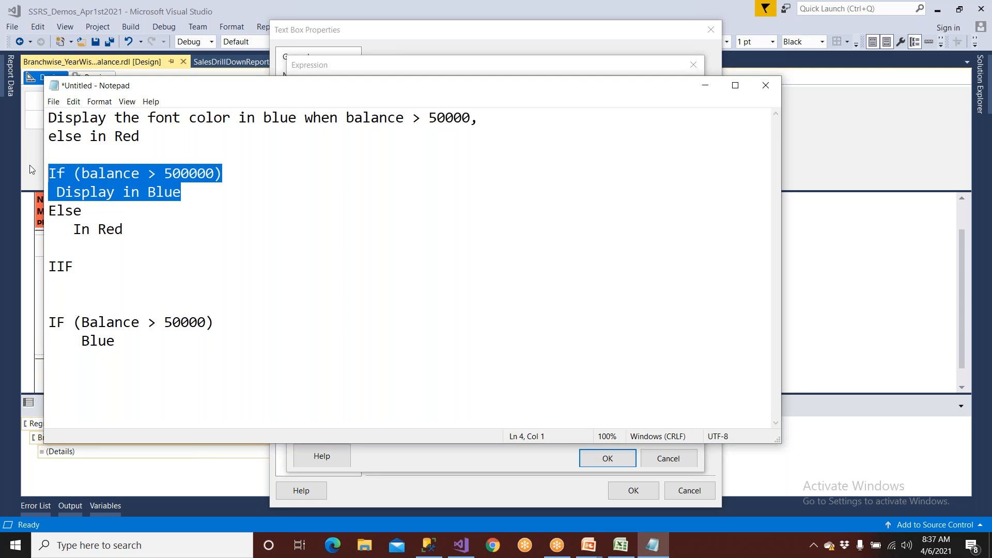
drag(140, 233, 45, 216)
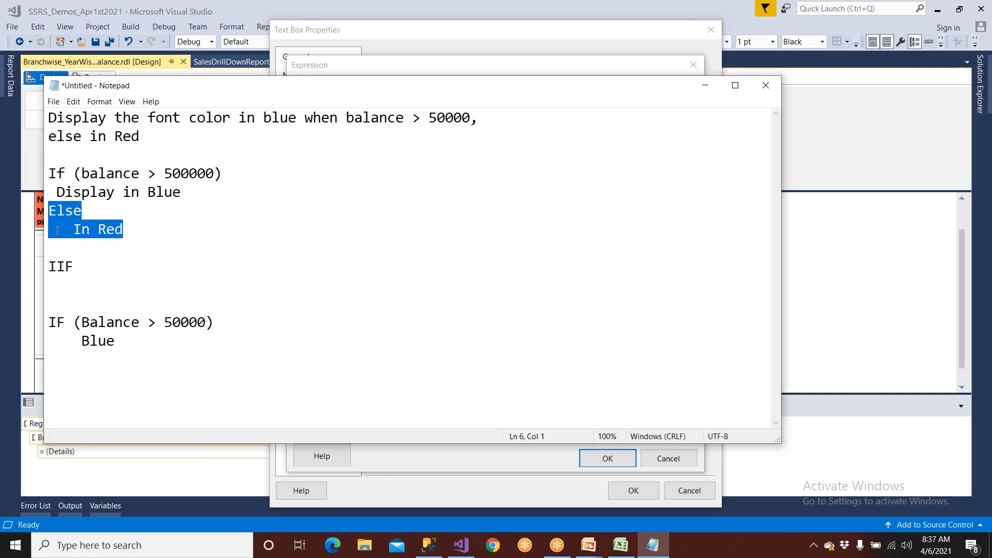
drag(122, 338, 43, 327)
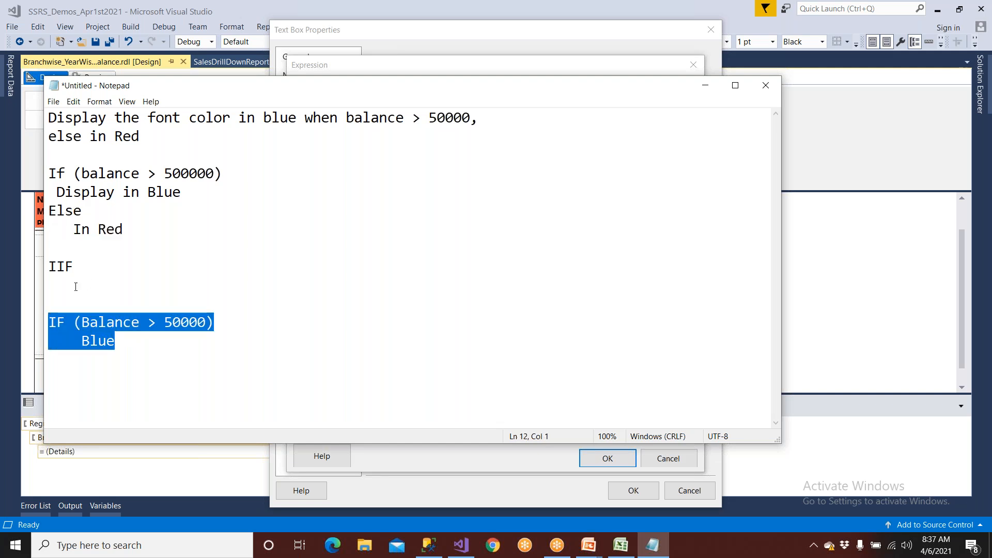
drag(125, 231, 34, 185)
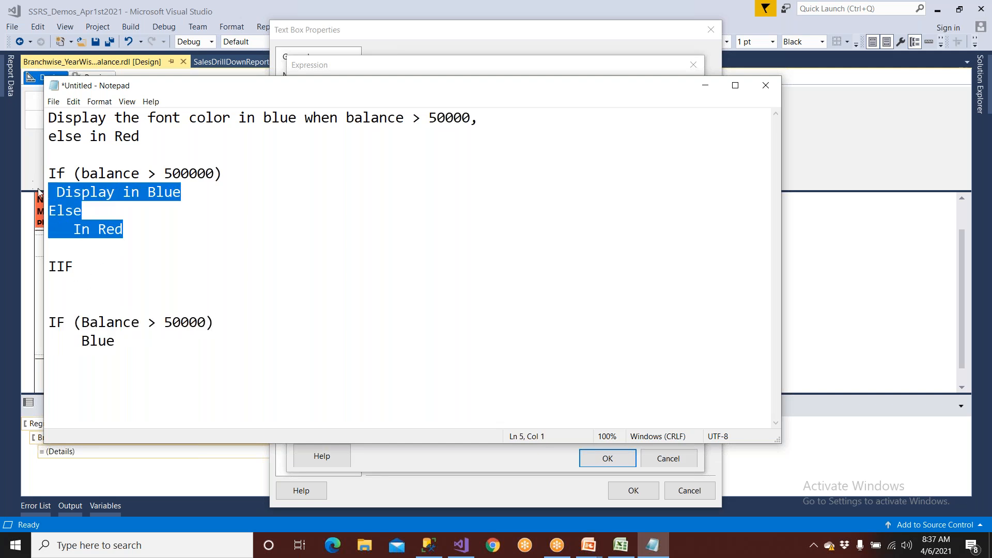
key(Down)
key(Down)
key(Down)
drag(188, 192, 49, 173)
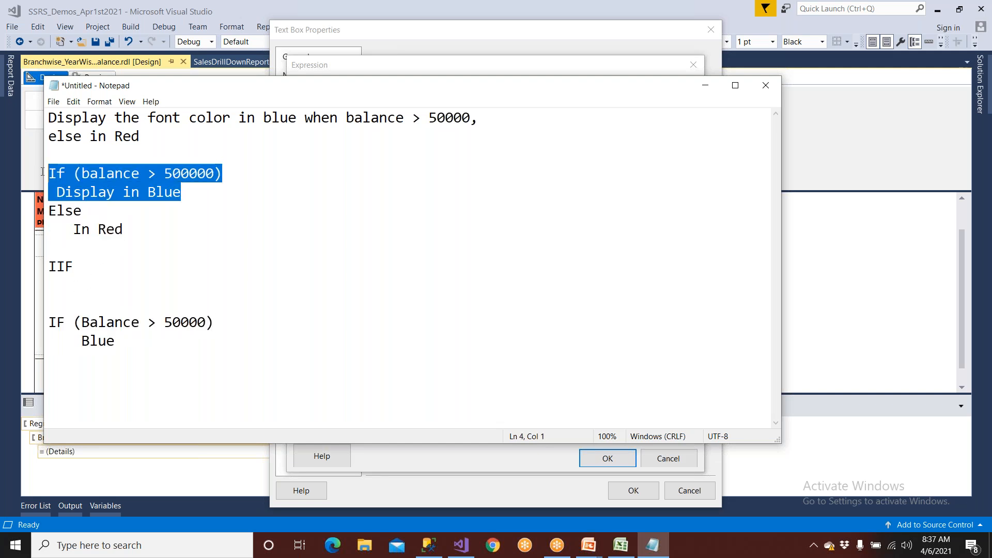
drag(127, 231, 36, 212)
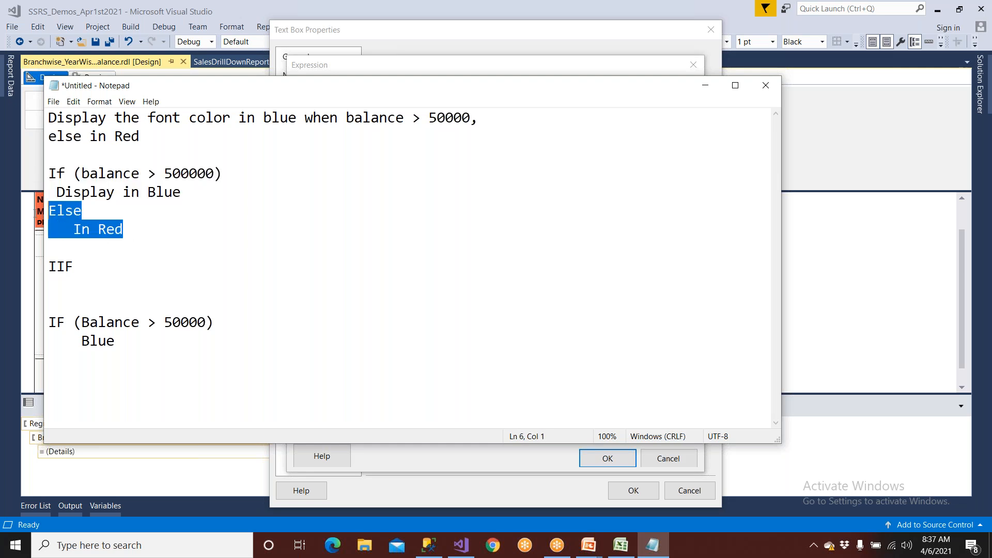
drag(115, 341, 31, 327)
drag(74, 266, 40, 264)
drag(123, 230, 40, 170)
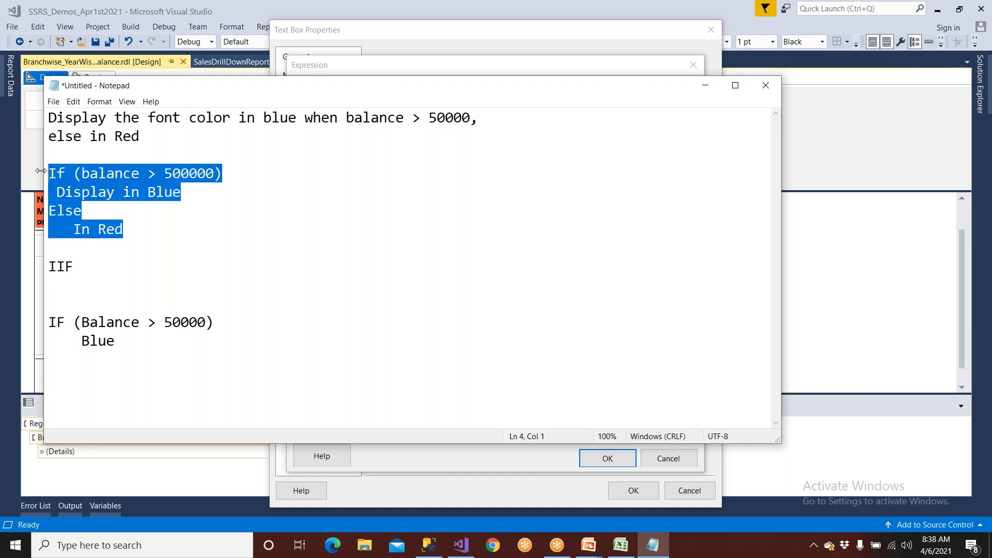
Complete the IIF line in the notes as "IIF (balance > 500000, Blue, Red)", reusing the condition from the If/Else block.
click(83, 266)
text(()
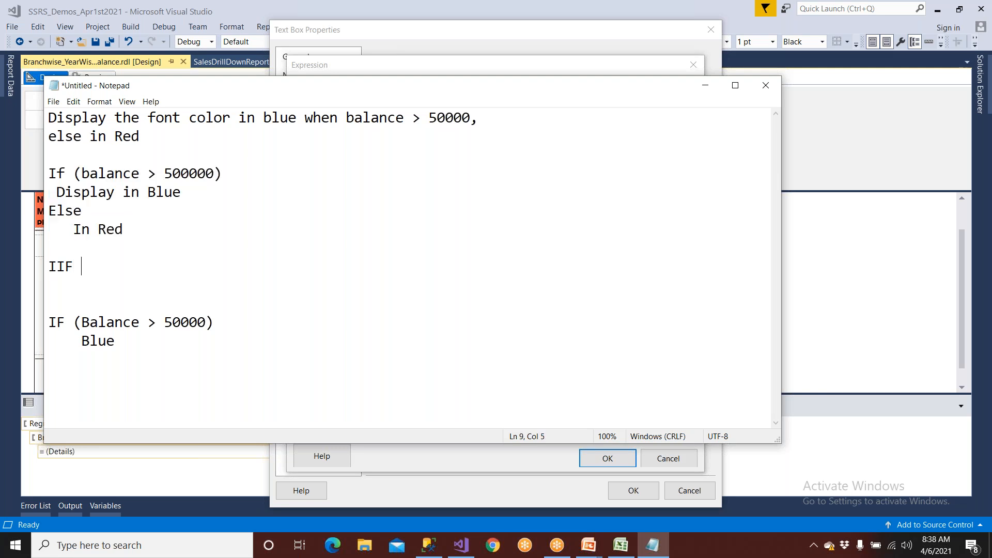
drag(81, 173, 214, 174)
key(ctrl+c)
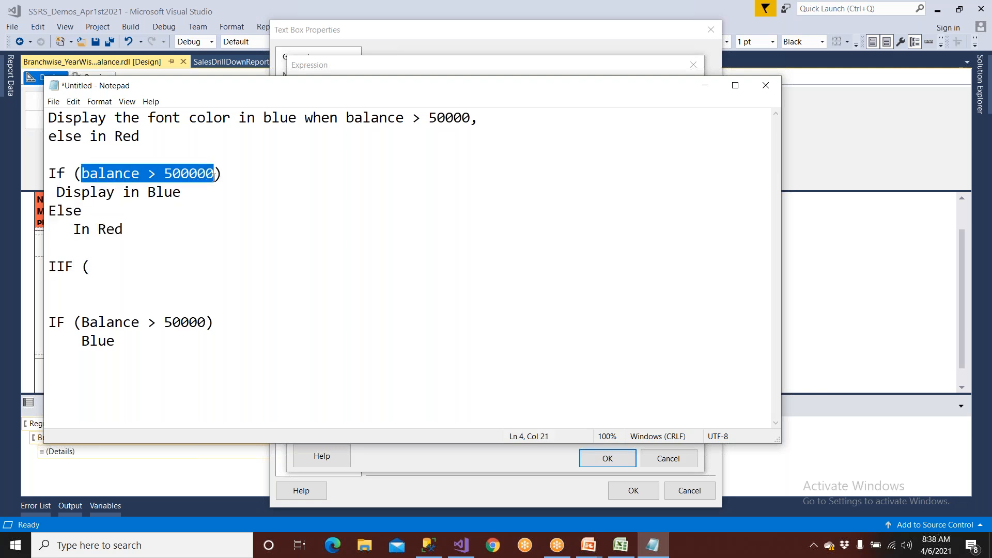
click(103, 268)
key(ctrl+v)
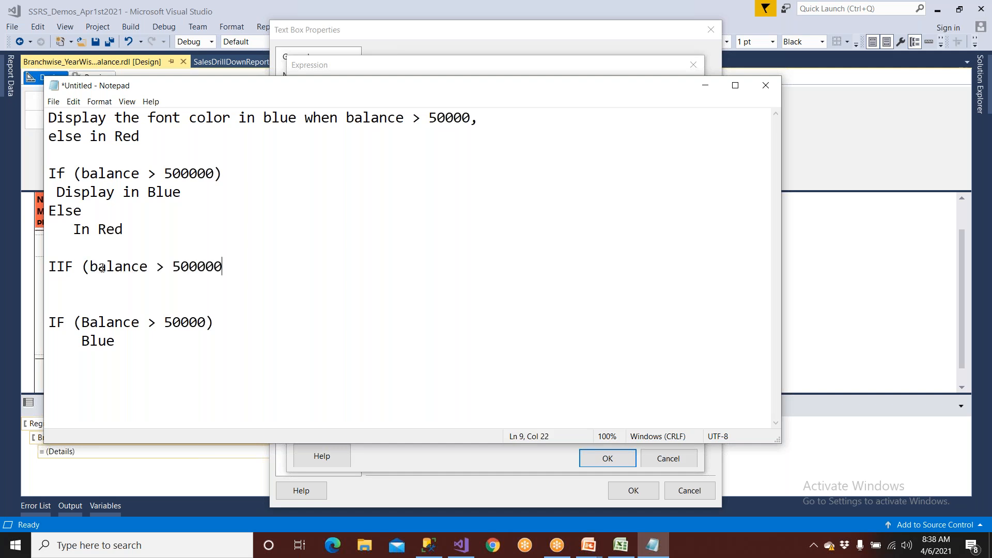
text(,)
drag(87, 266, 214, 266)
click(239, 266)
text(Blue, Red))
drag(238, 268, 313, 268)
drag(82, 264, 32, 273)
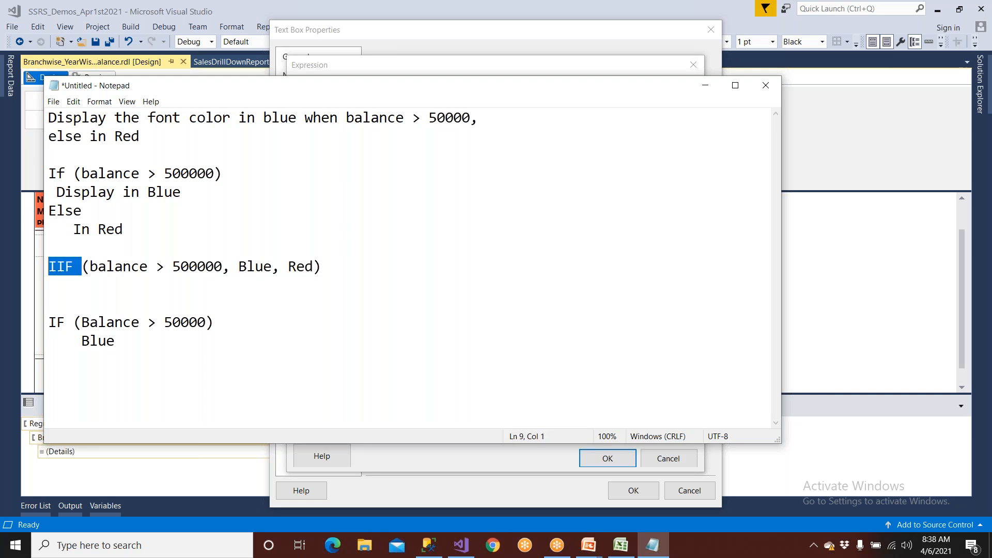
Replace both result lines of the If/Else block, under If and under Else, with the generic word "action".
double_click(59, 212)
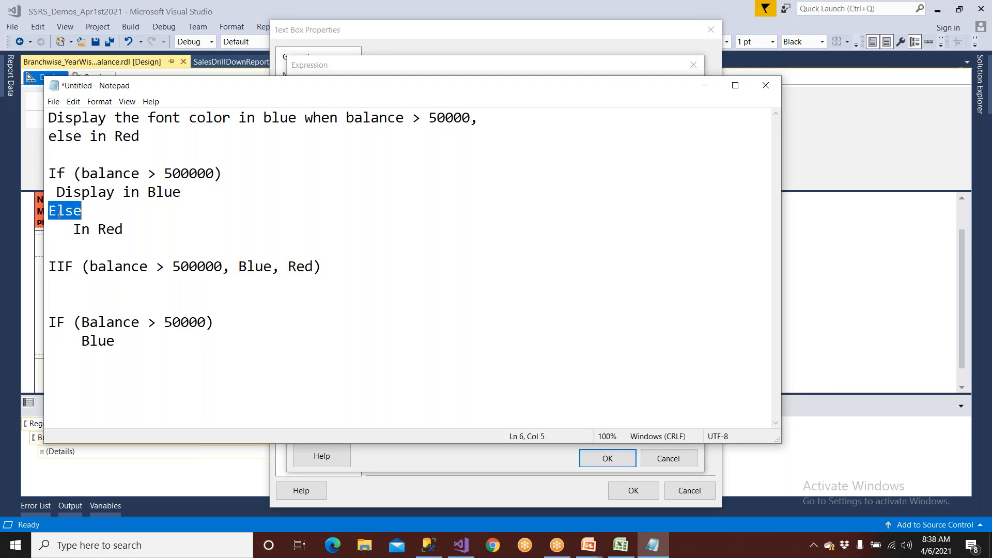
drag(82, 173, 222, 176)
drag(223, 266, 89, 271)
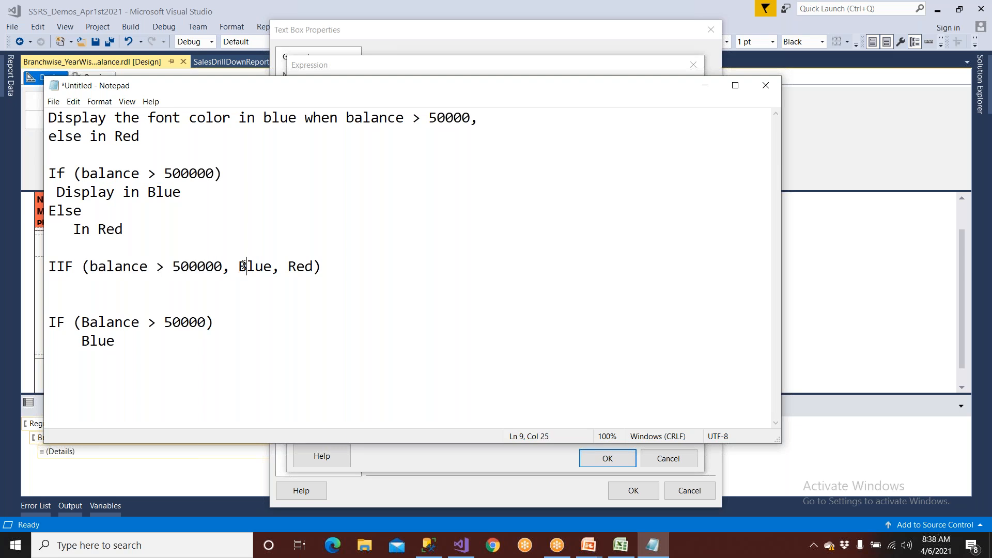
double_click(241, 266)
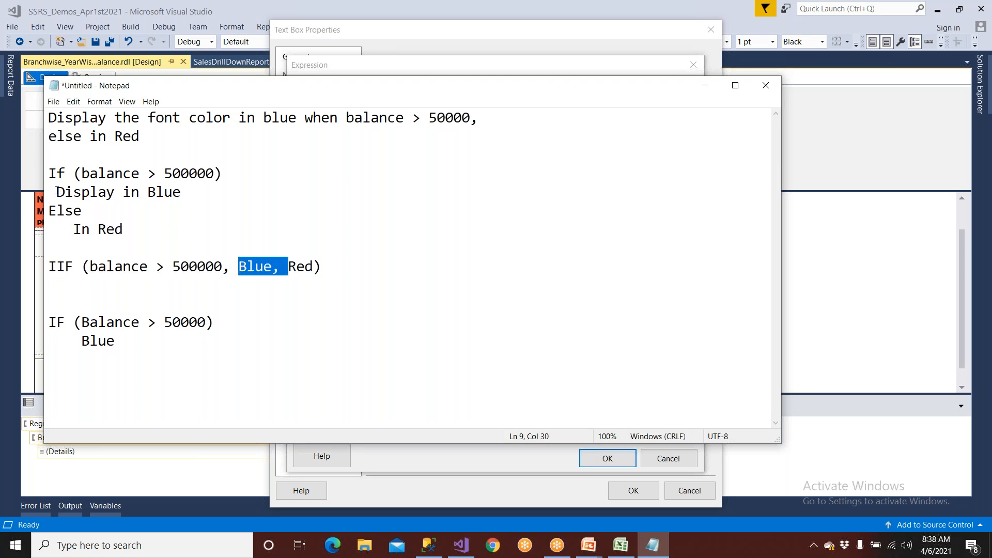
drag(56, 191, 203, 191)
text(action)
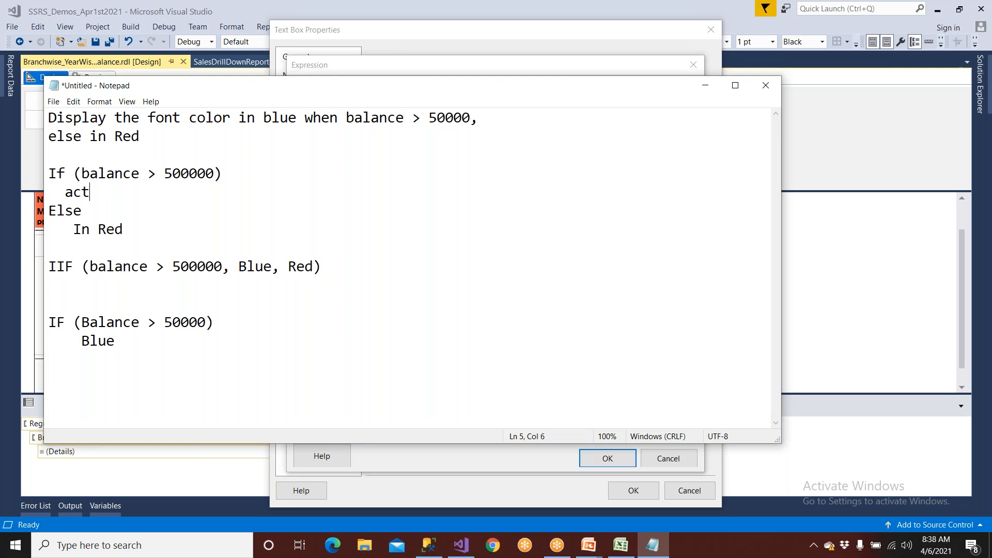
drag(73, 229, 144, 228)
text(action)
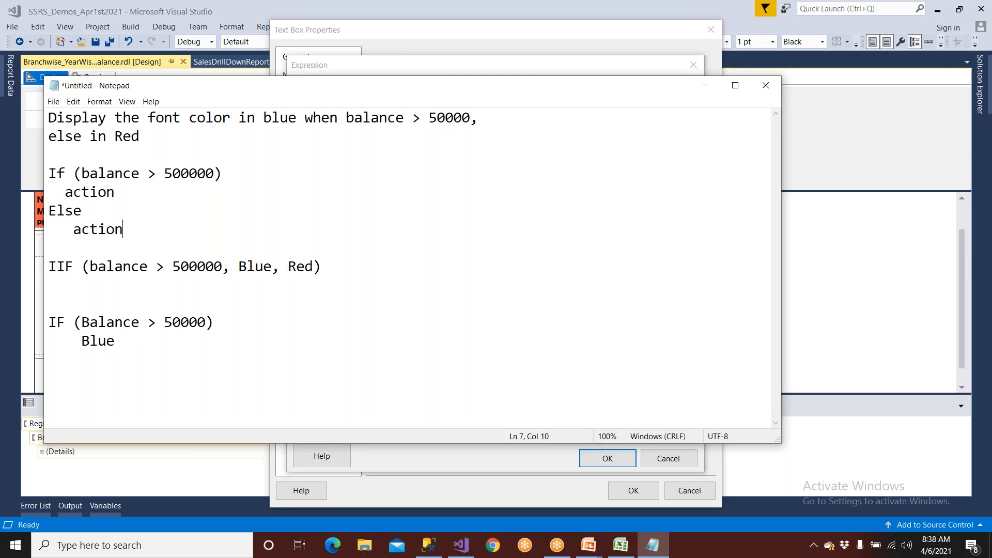
drag(94, 266, 313, 268)
drag(82, 267, 31, 267)
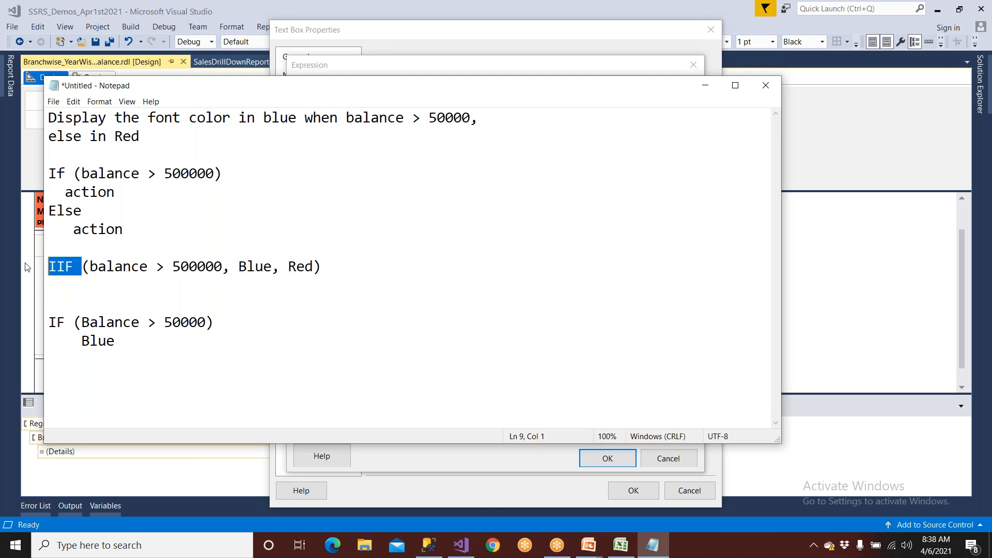
Switch to Visual Studio, dismiss the open expression and text box dialogs without changes, and preview the report before returning to its design.
click(838, 357)
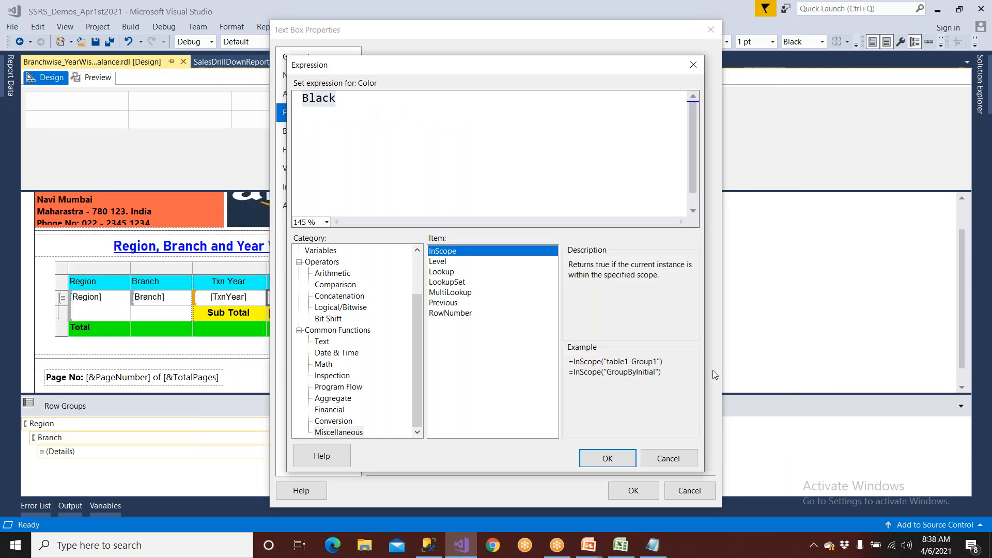
click(680, 465)
click(691, 490)
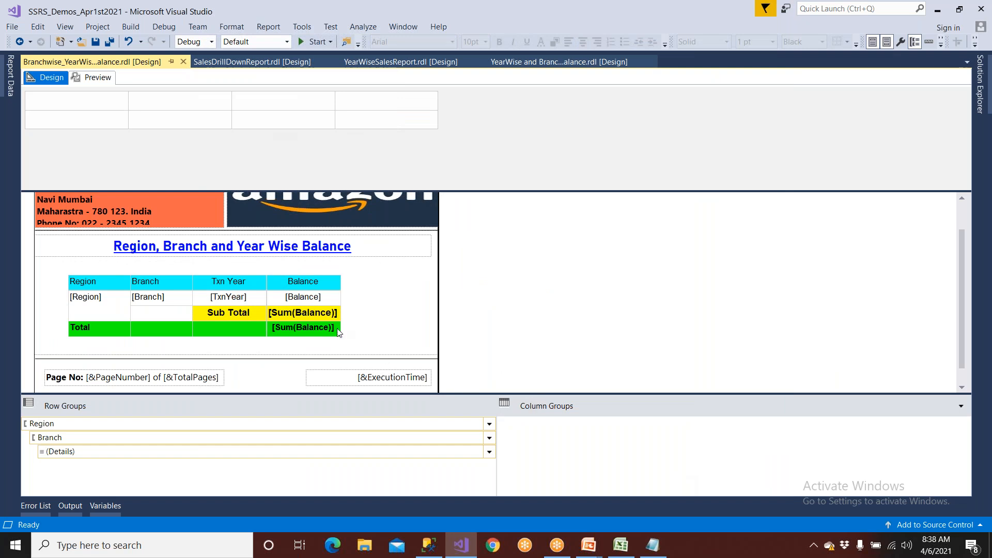
click(97, 78)
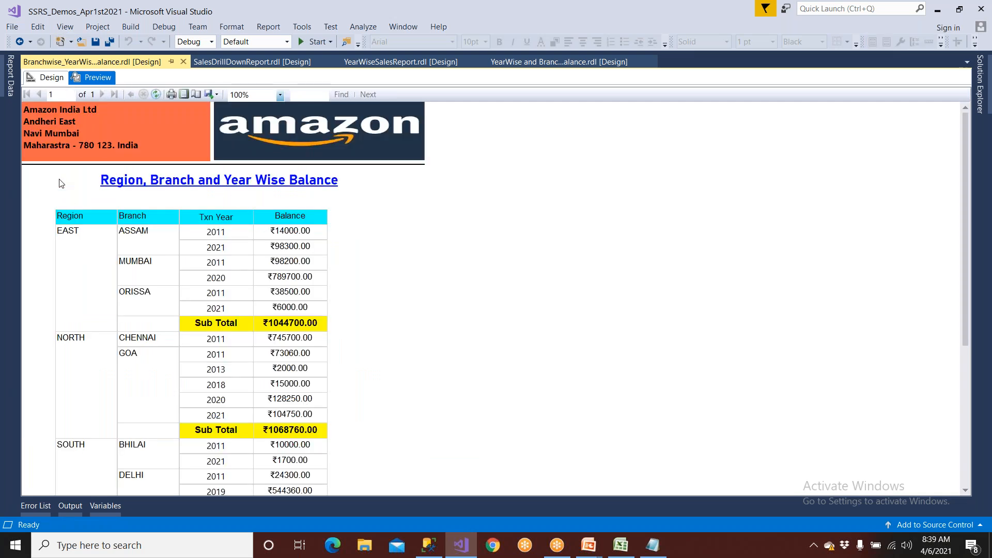
click(51, 78)
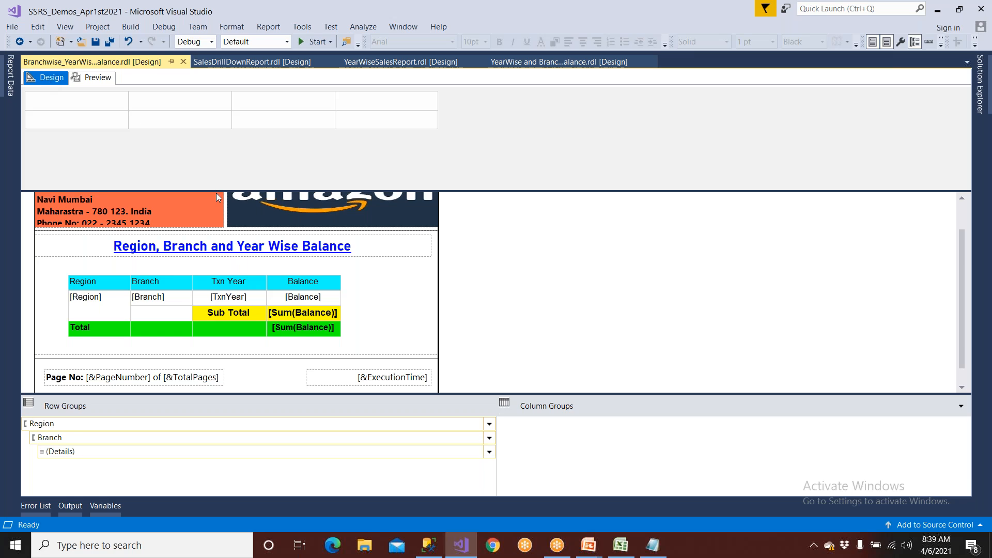
Open the font color expression of the [Balance] detail cell through its text box properties.
right_click(326, 302)
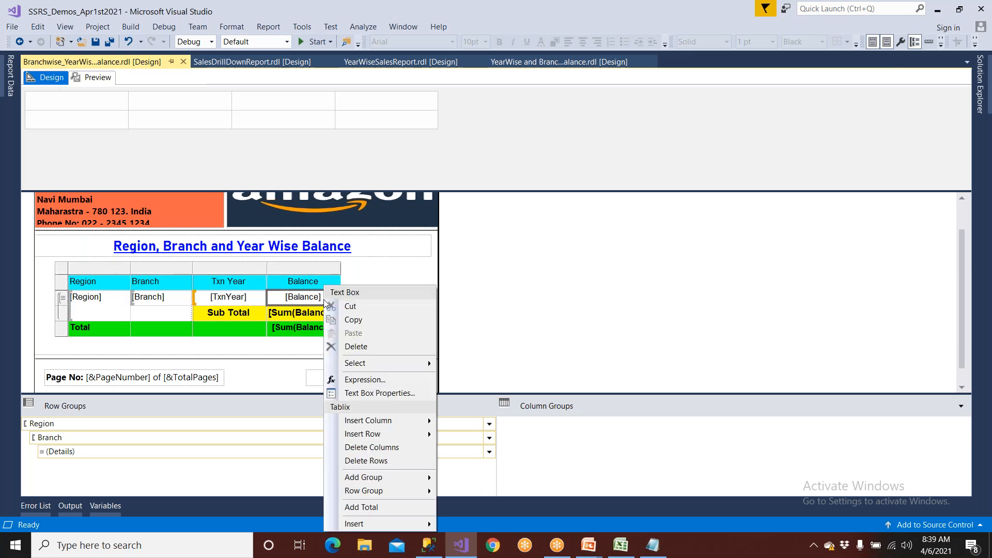
click(371, 393)
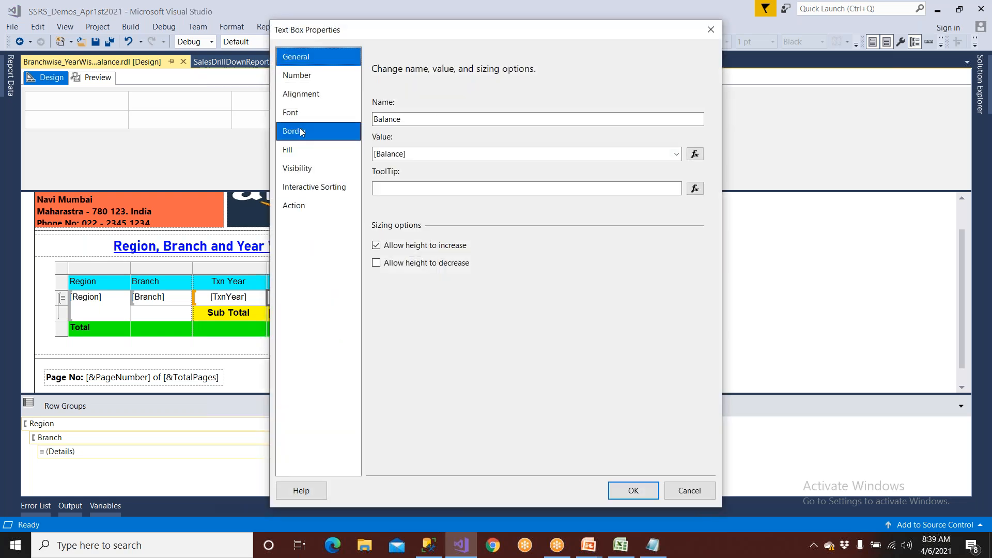
click(301, 120)
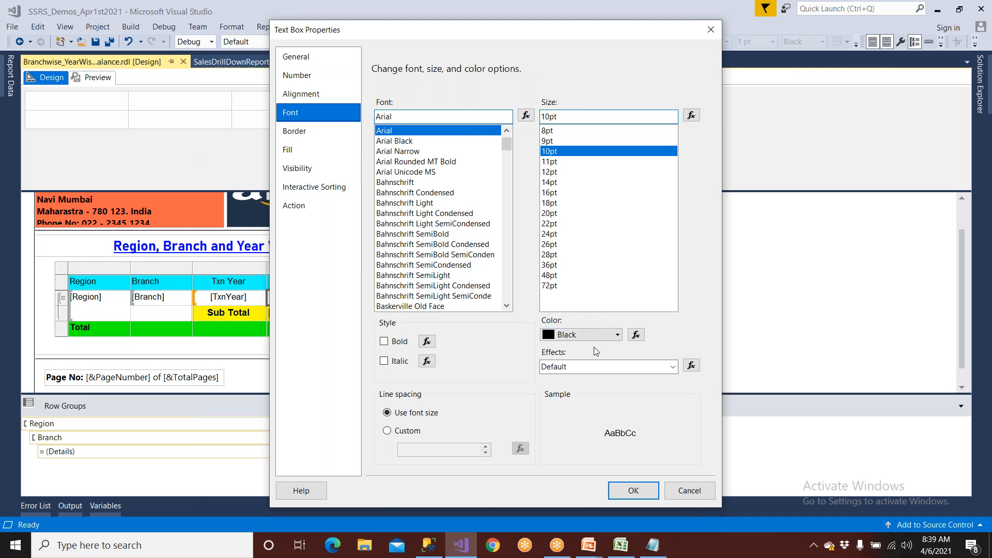
click(636, 334)
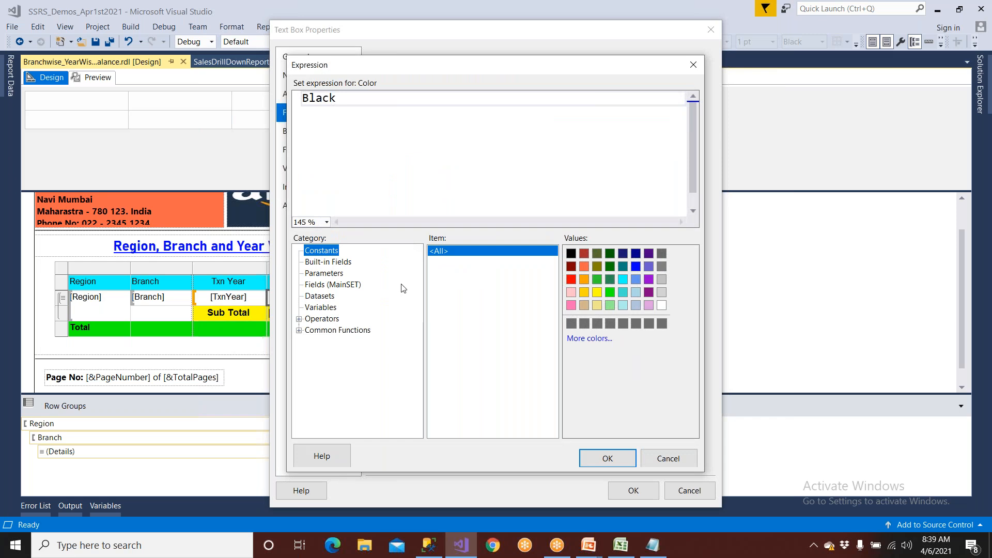
Replace the Black constant in the color expression with the IIf program flow function.
click(313, 332)
click(299, 331)
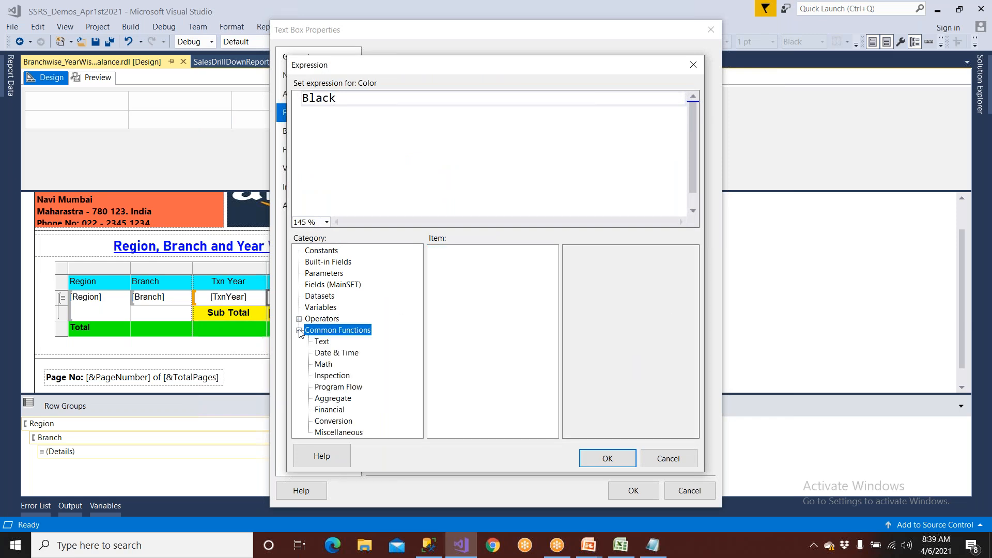
click(337, 389)
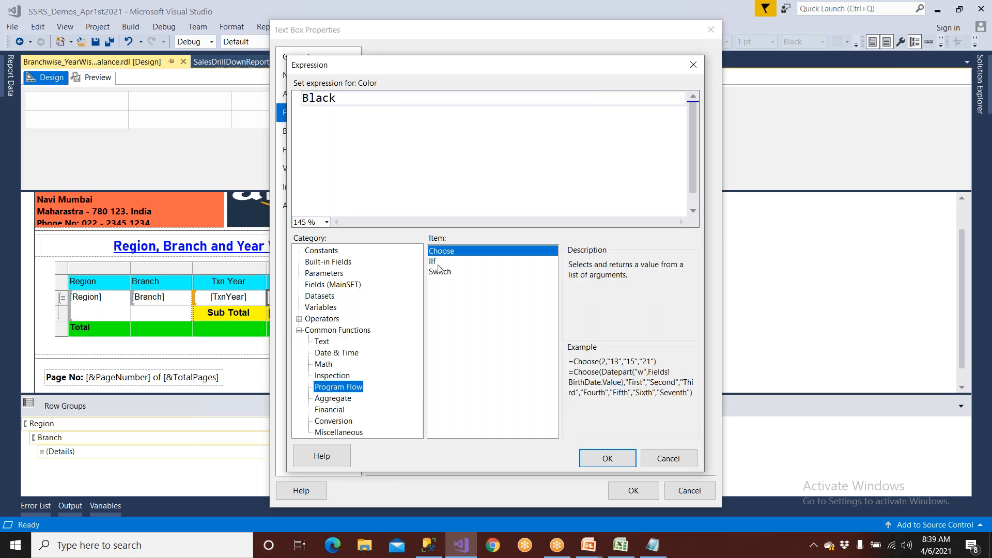
double_click(432, 261)
drag(338, 99, 266, 103)
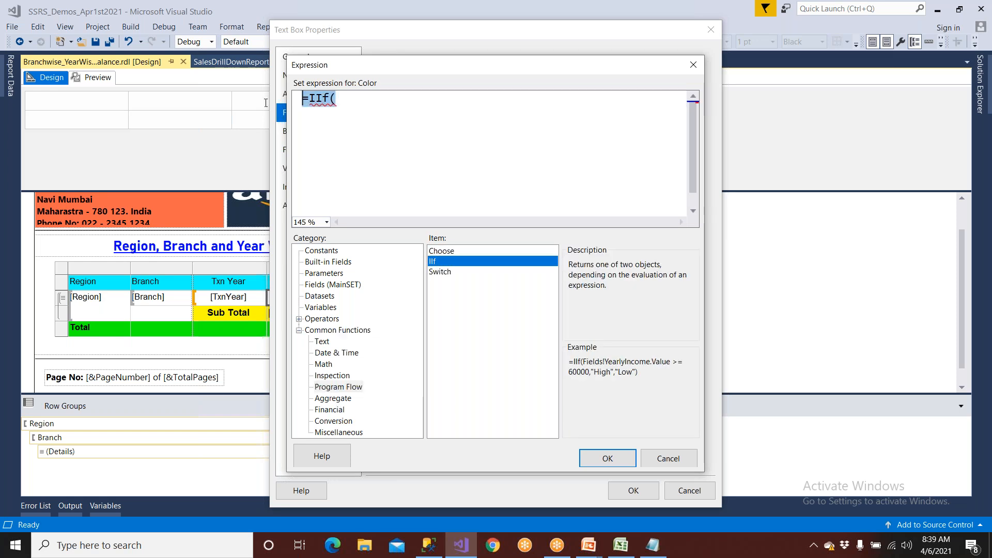
click(353, 107)
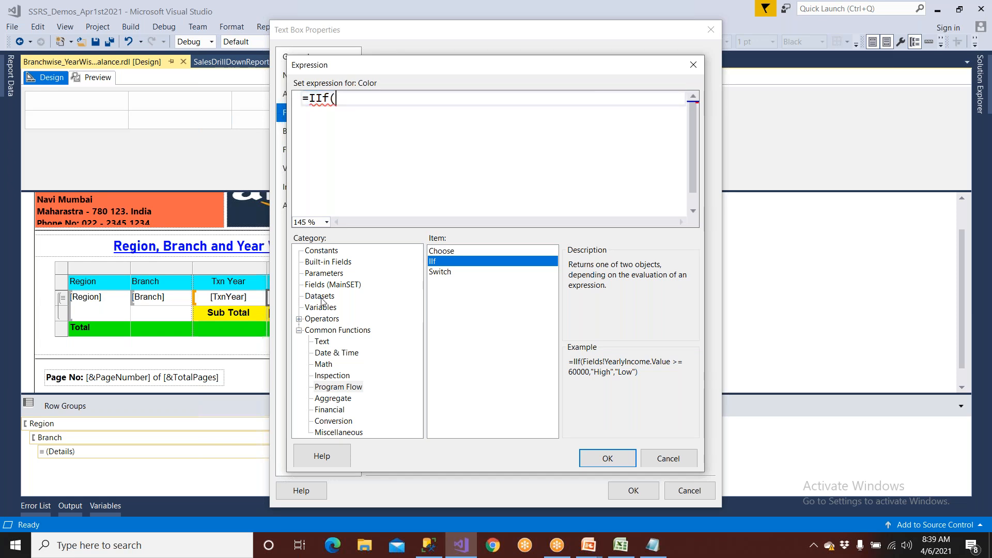
Insert the Balance field from the MainSET dataset as the start of the IIf condition.
click(330, 285)
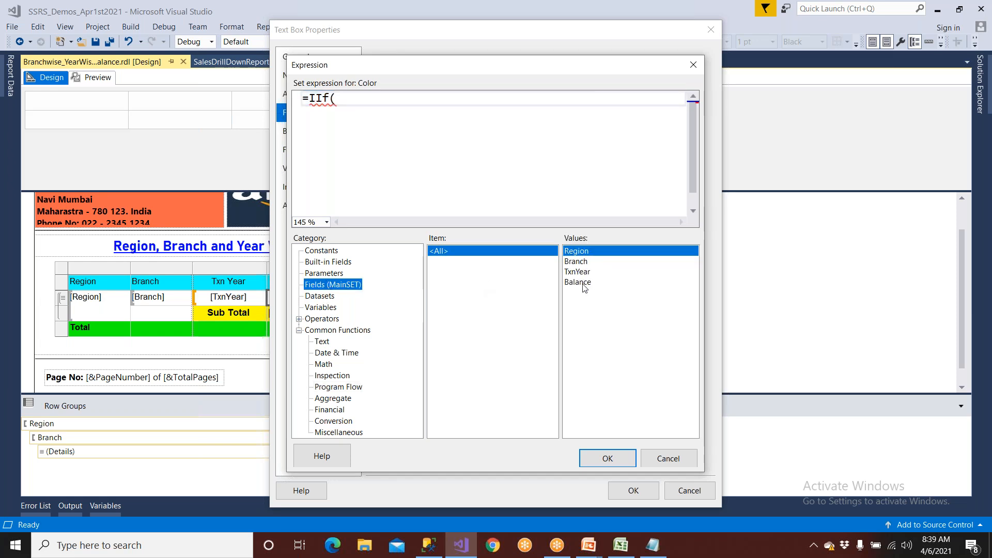
click(579, 282)
double_click(579, 282)
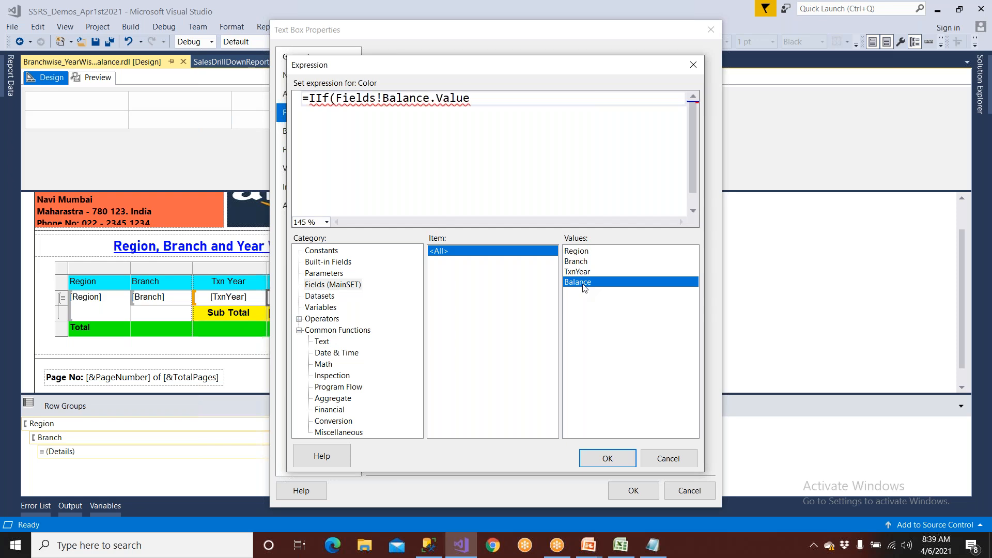
Complete the IIf condition with >50000 and insert the Dark Blue color constant as its true part.
text(>50000,)
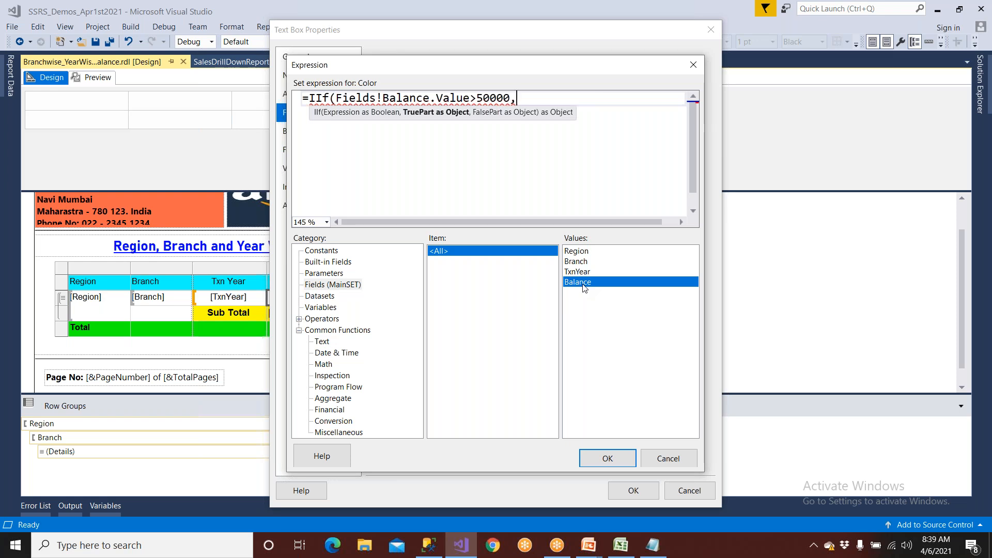
click(330, 253)
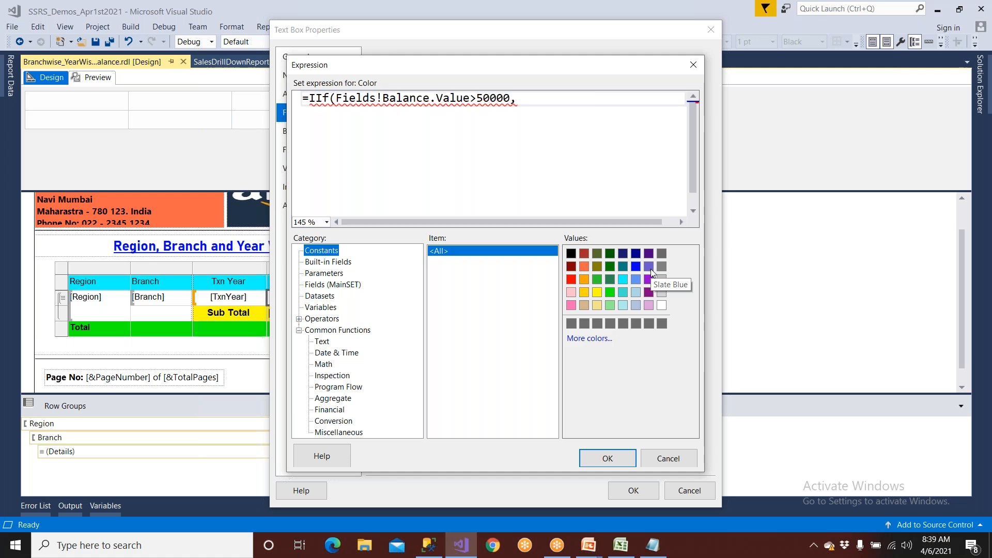
click(589, 339)
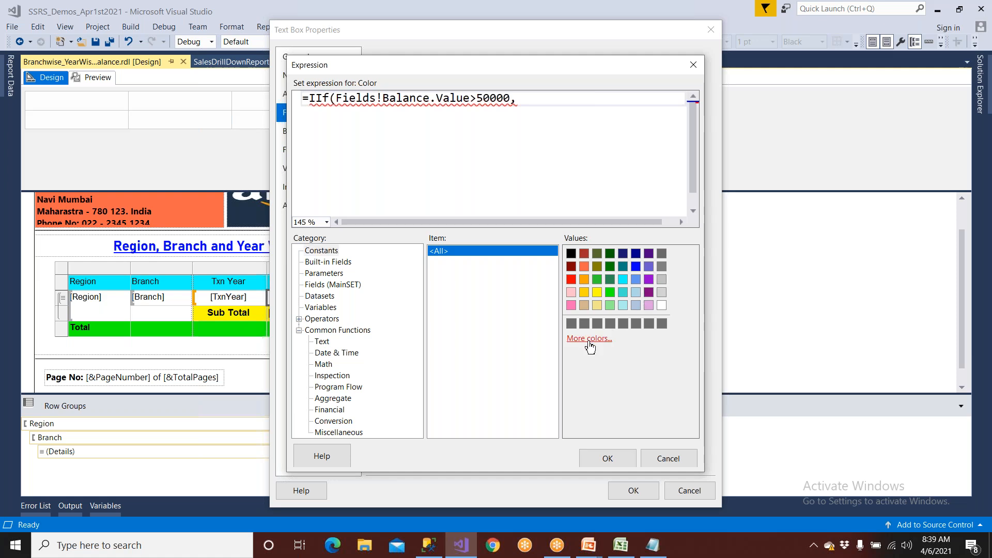
scroll(367, 303, down, 7)
scroll(367, 303, down, 20)
scroll(367, 302, down, 8)
scroll(356, 290, up, 5)
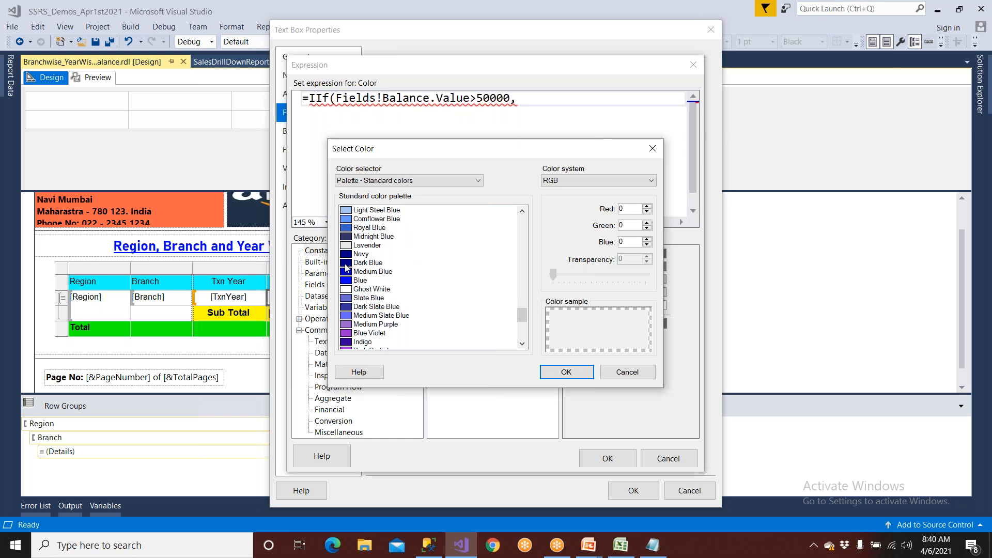
click(347, 264)
click(555, 372)
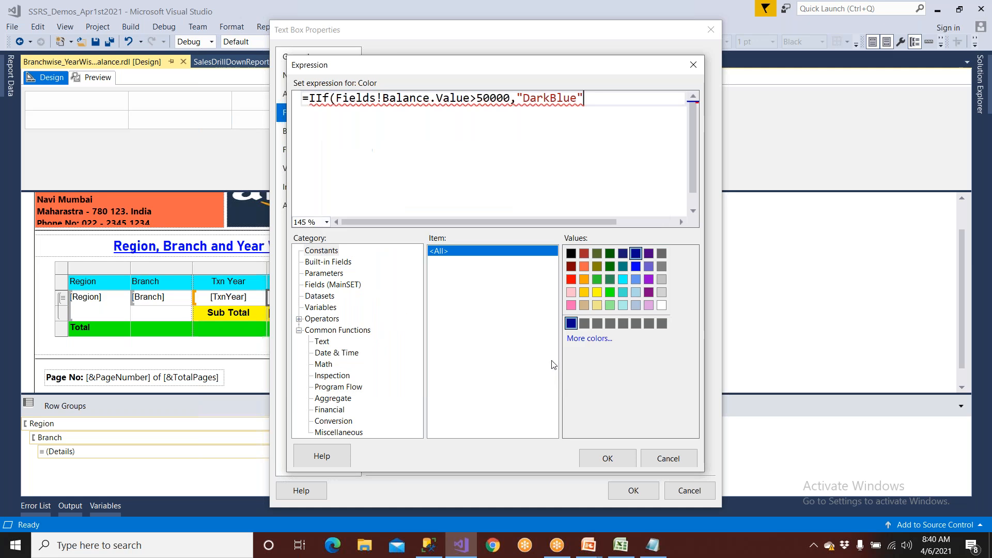
Add the Red color constant as the IIf false part, close the function, and apply the font color expression to the [Balance] cell.
text(,)
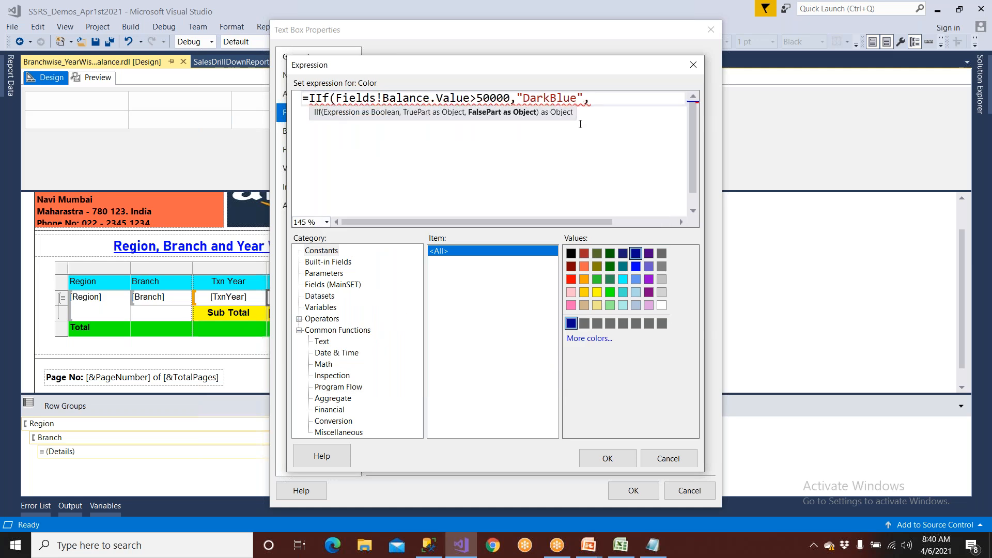
click(572, 282)
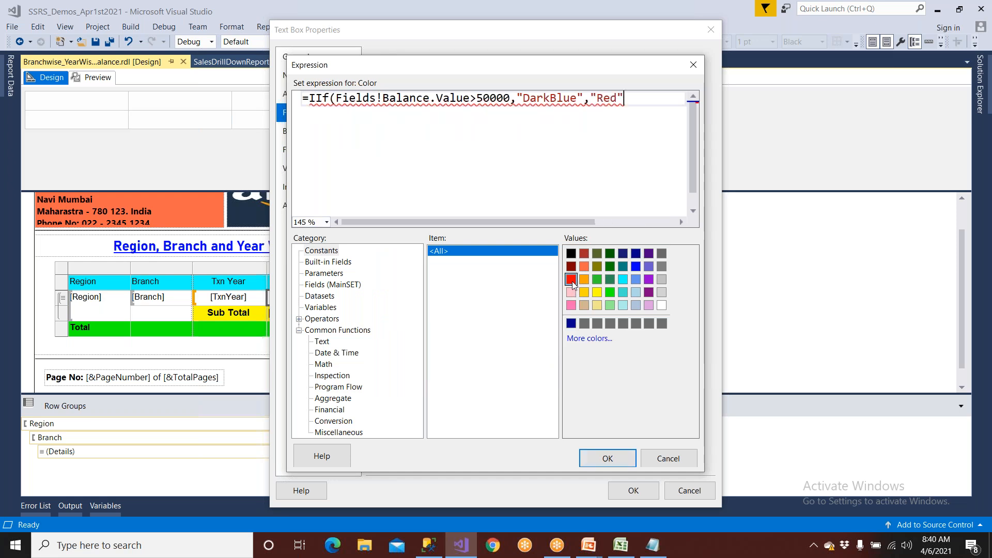
text())
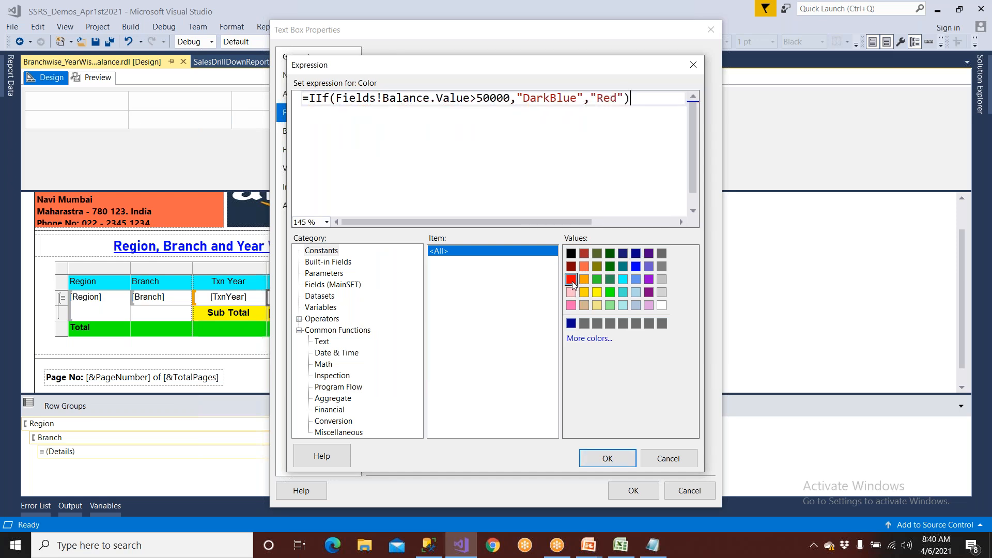
drag(337, 98, 625, 99)
click(529, 124)
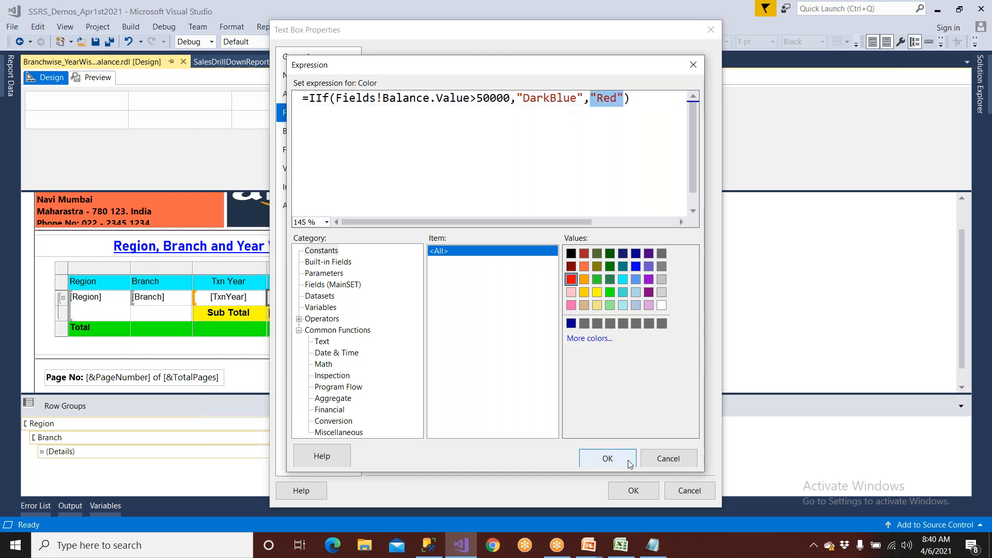
click(623, 458)
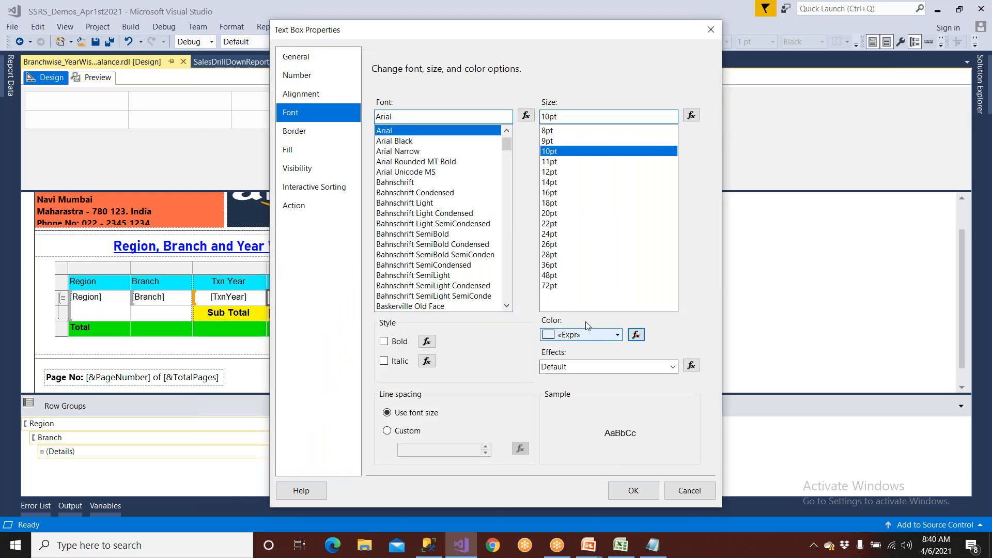
click(633, 490)
Save the report and preview the Balance column down to the Total row.
click(96, 41)
click(103, 79)
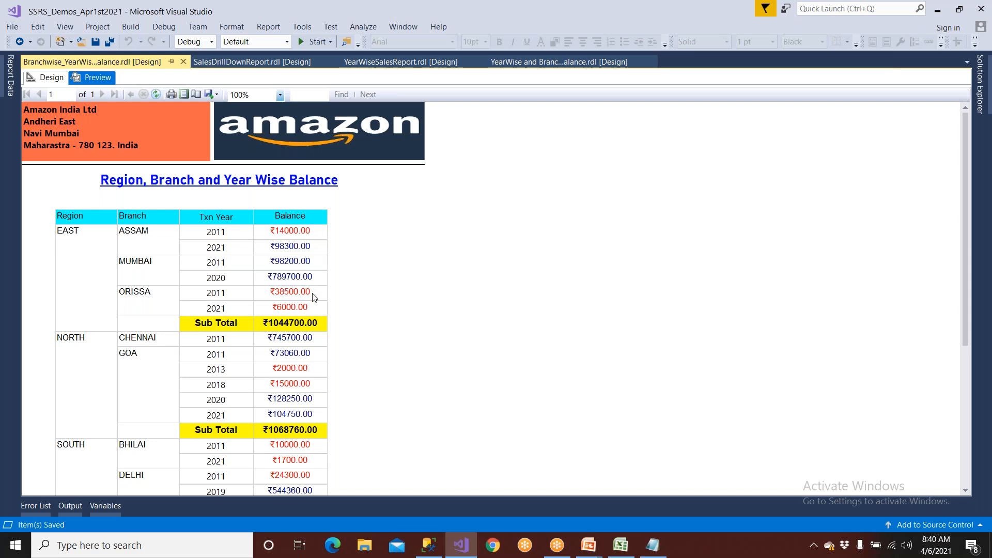
scroll(321, 301, down, 5)
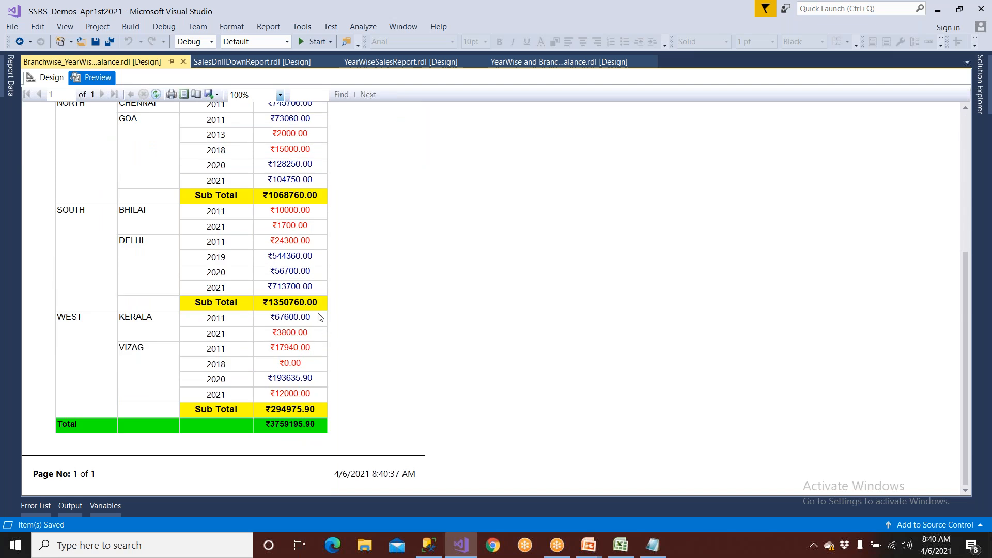
Return to the report design and set the [Balance] detail cell's font color to plain Black.
click(47, 81)
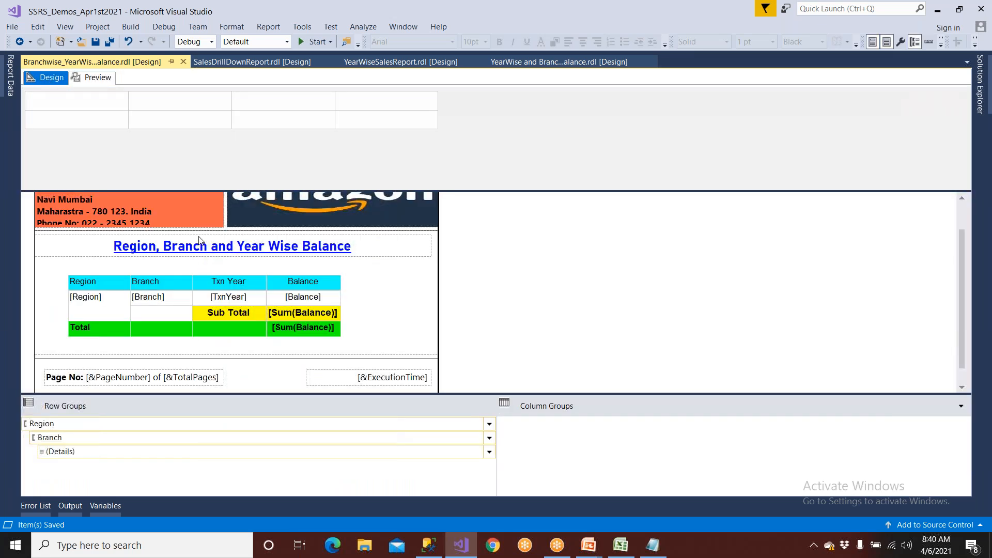
right_click(327, 304)
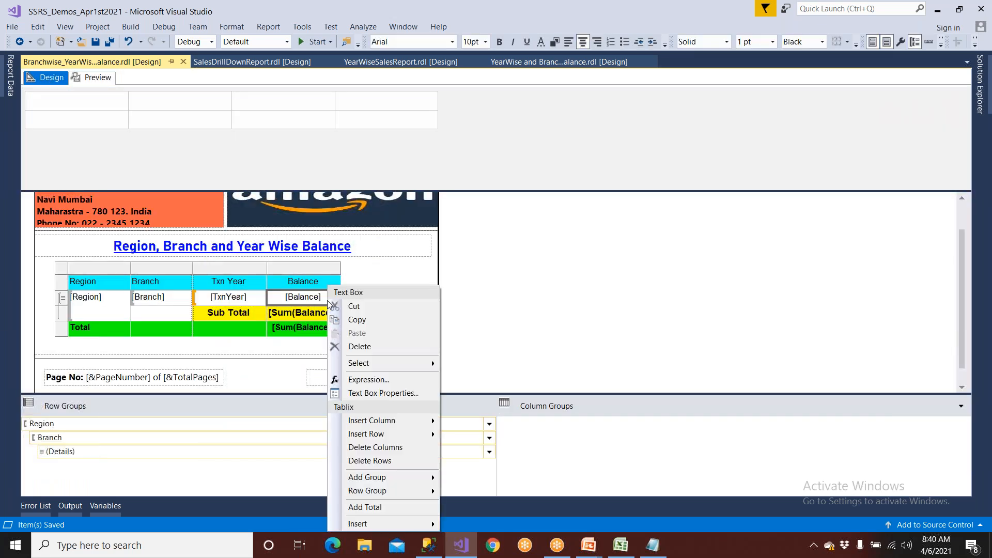
click(357, 390)
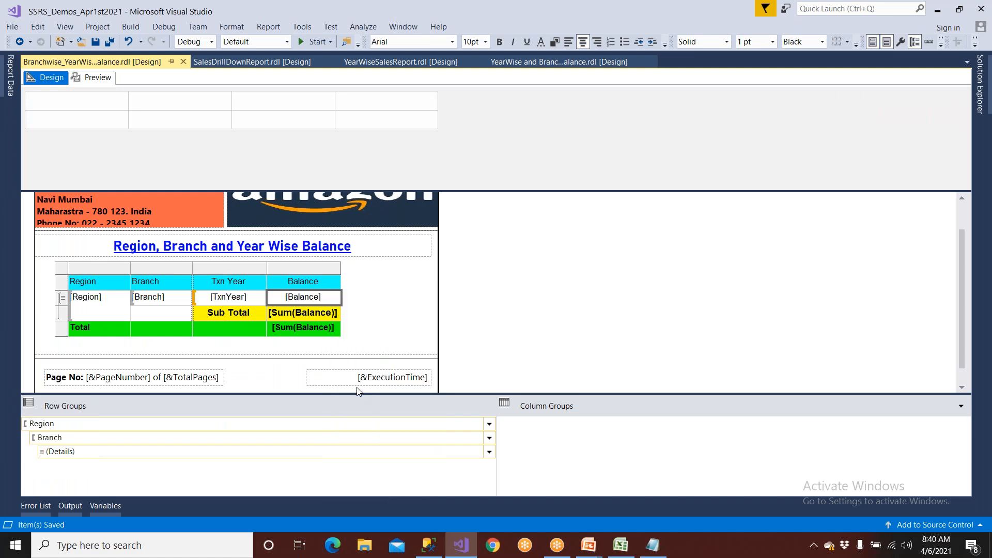
click(310, 112)
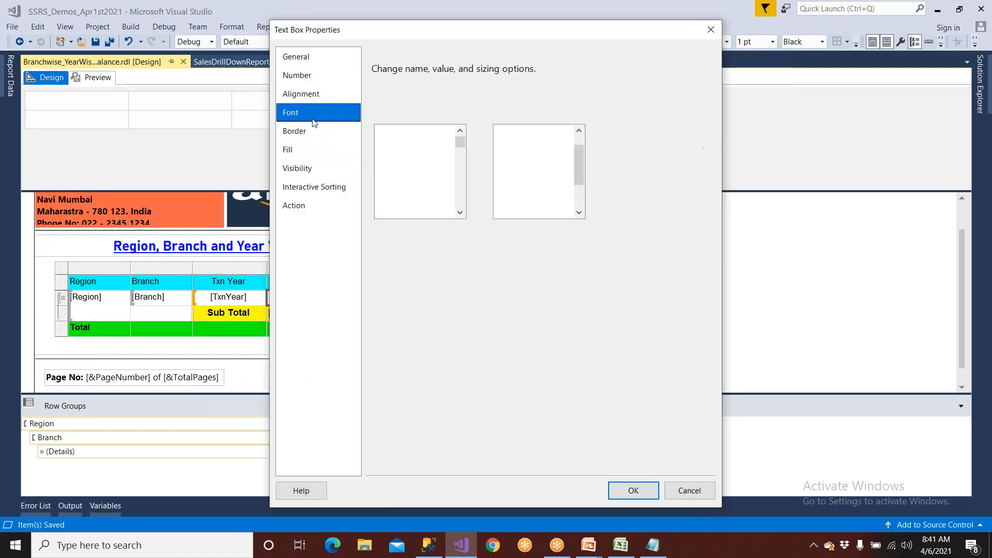
click(619, 337)
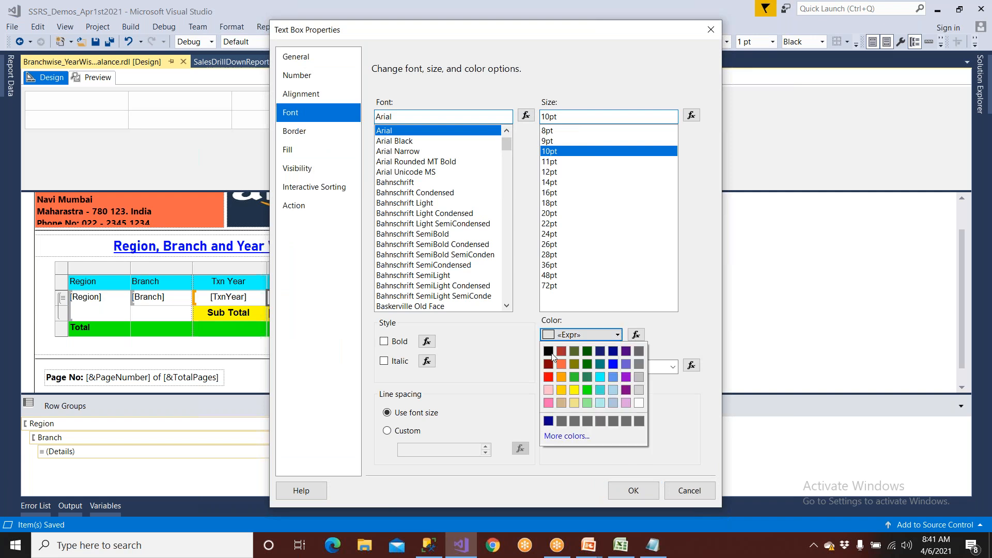
click(552, 356)
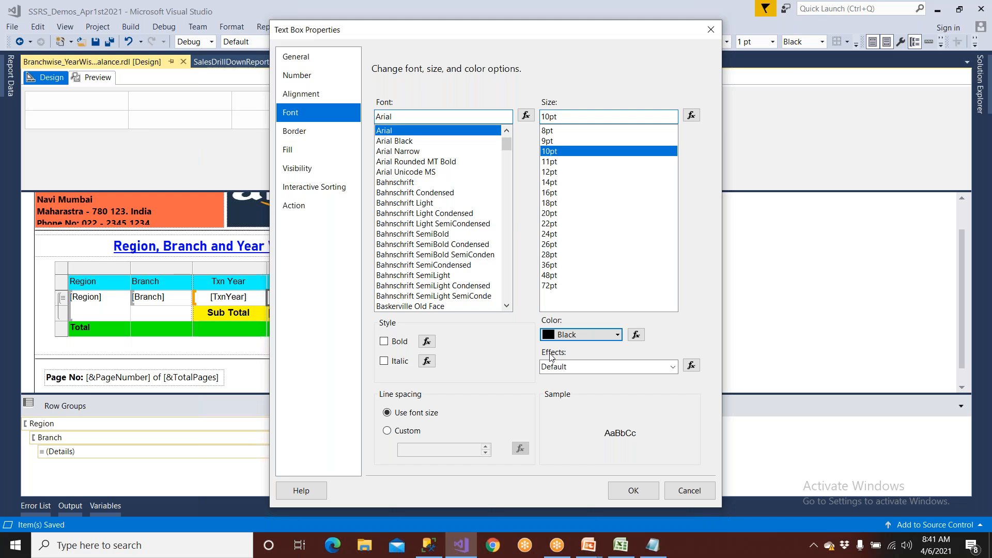
click(635, 491)
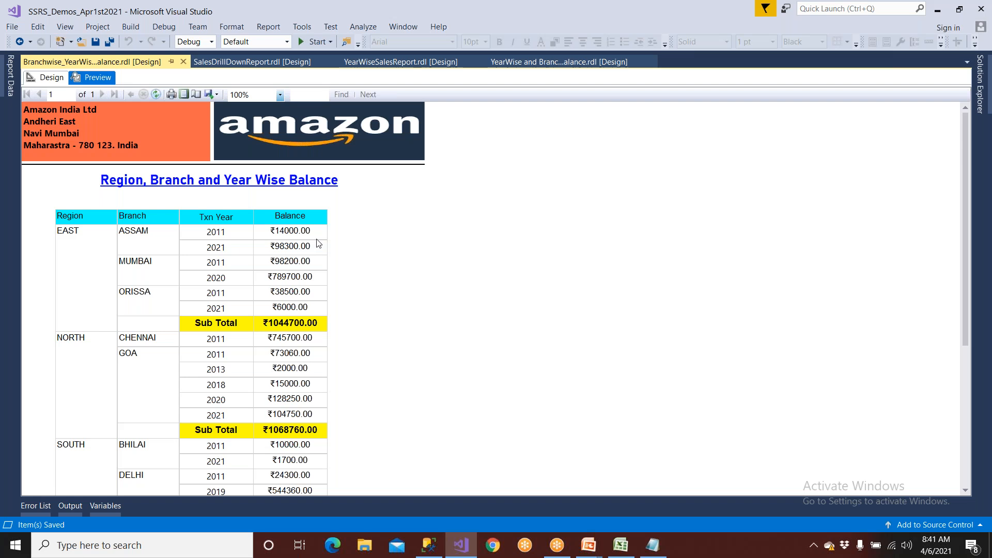
Return to the report design and open the fill color expression of the [Balance] detail cell through its text box properties.
click(52, 78)
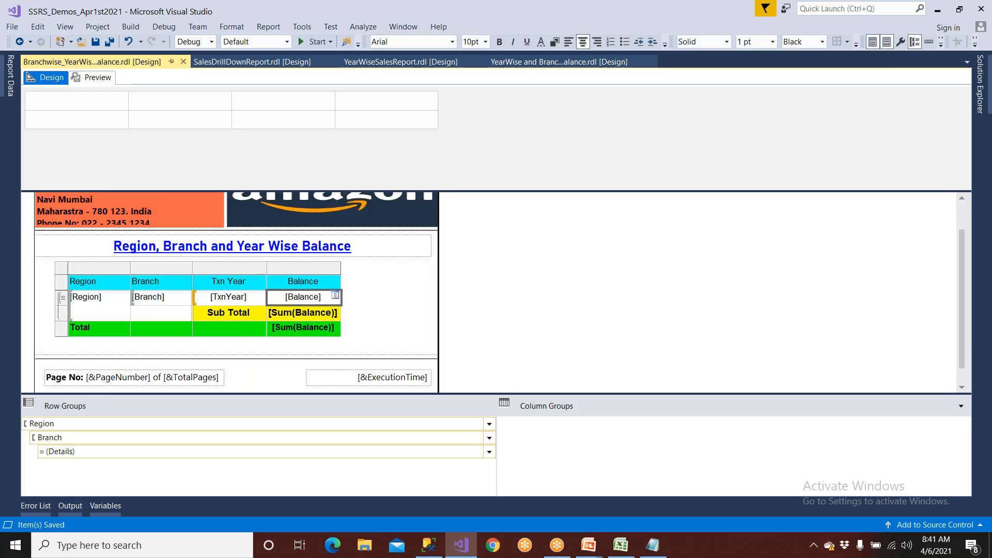
right_click(327, 302)
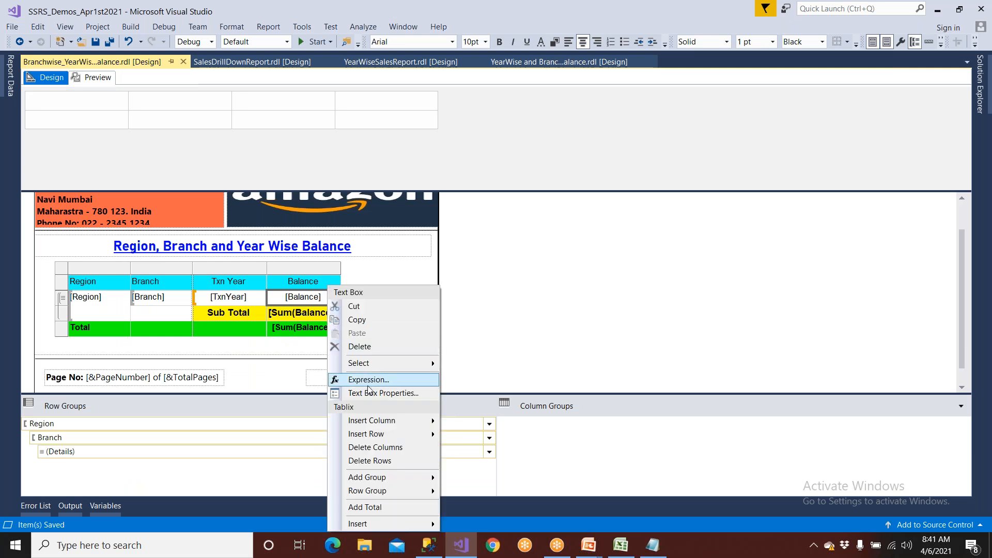
click(370, 393)
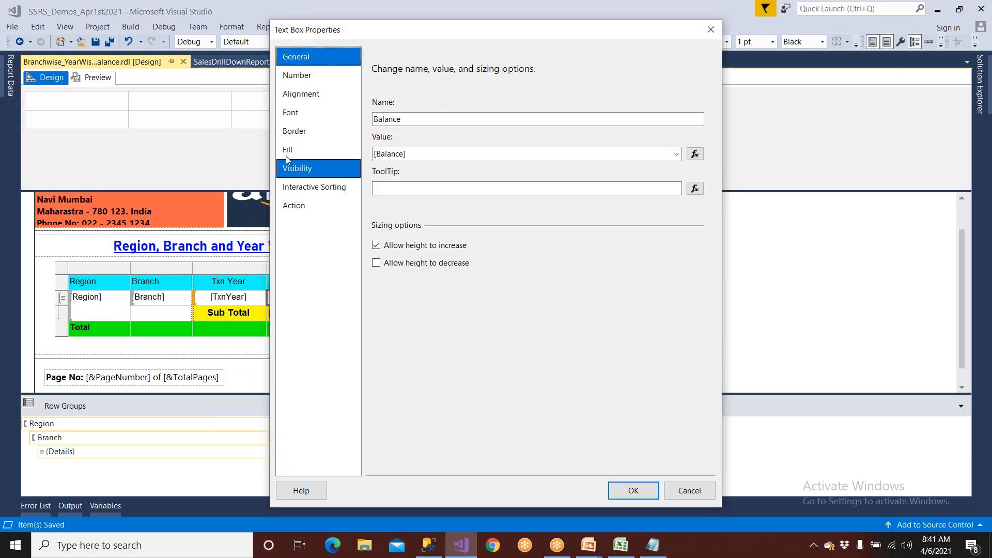
click(297, 114)
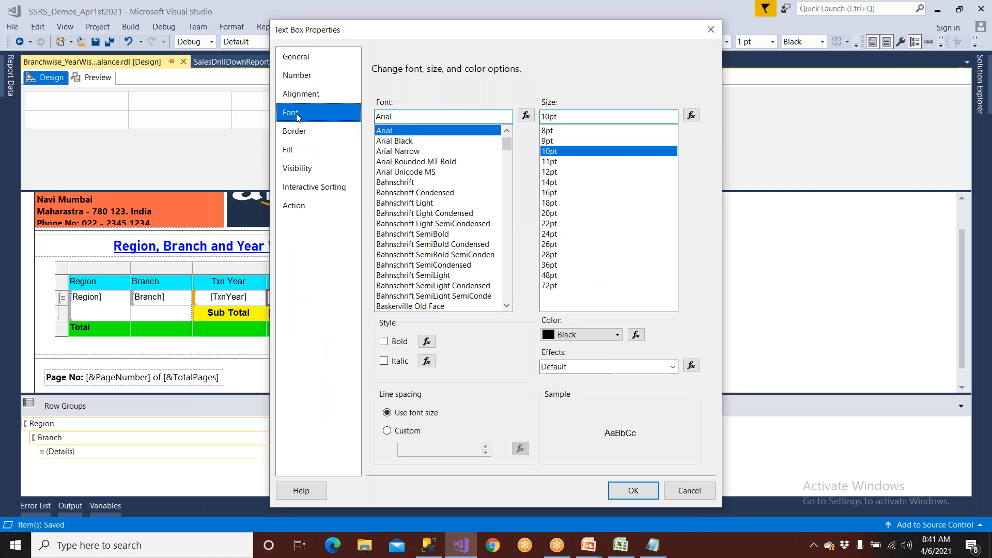
click(297, 149)
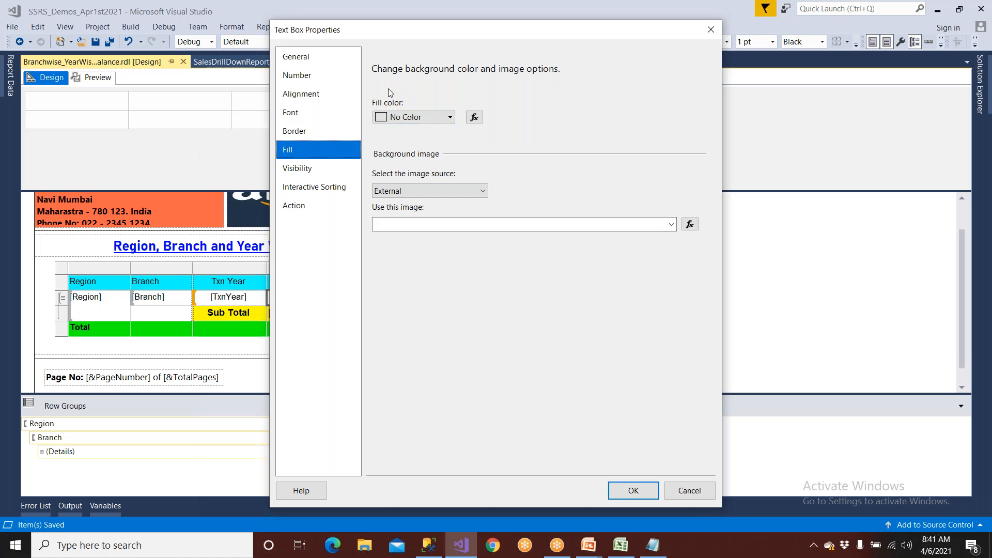
click(184, 300)
click(473, 117)
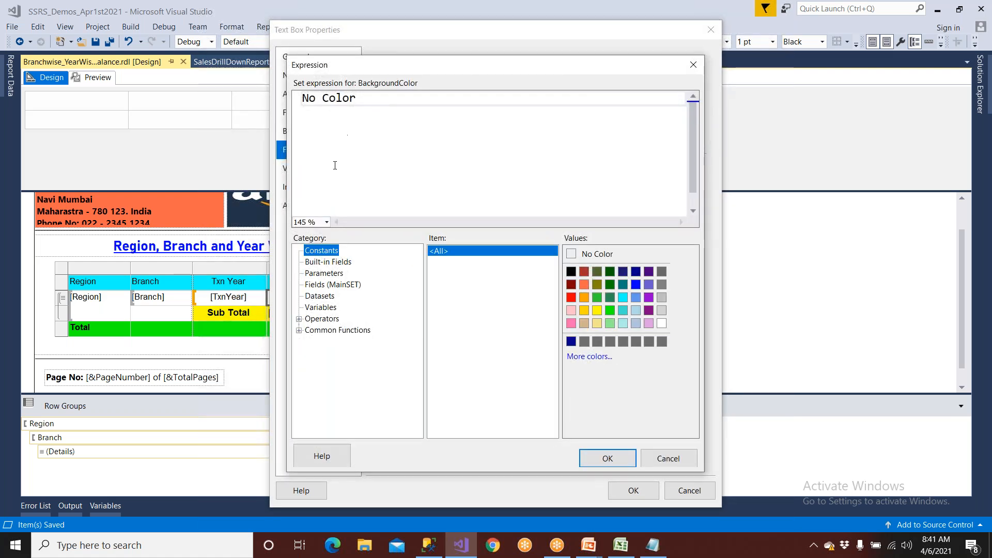
Replace No Color with an IIf function whose condition tests the MainSET Balance field for >50000.
click(299, 331)
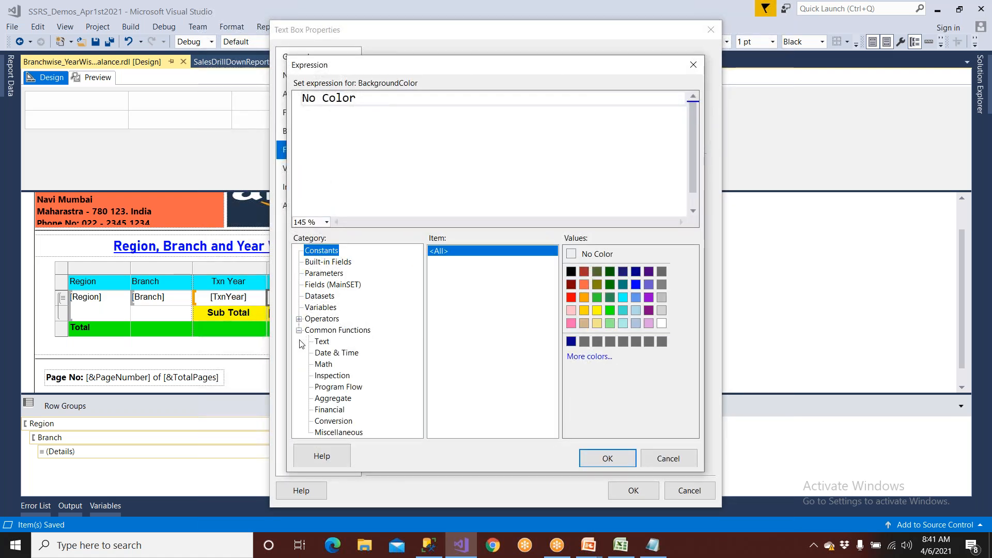
click(331, 387)
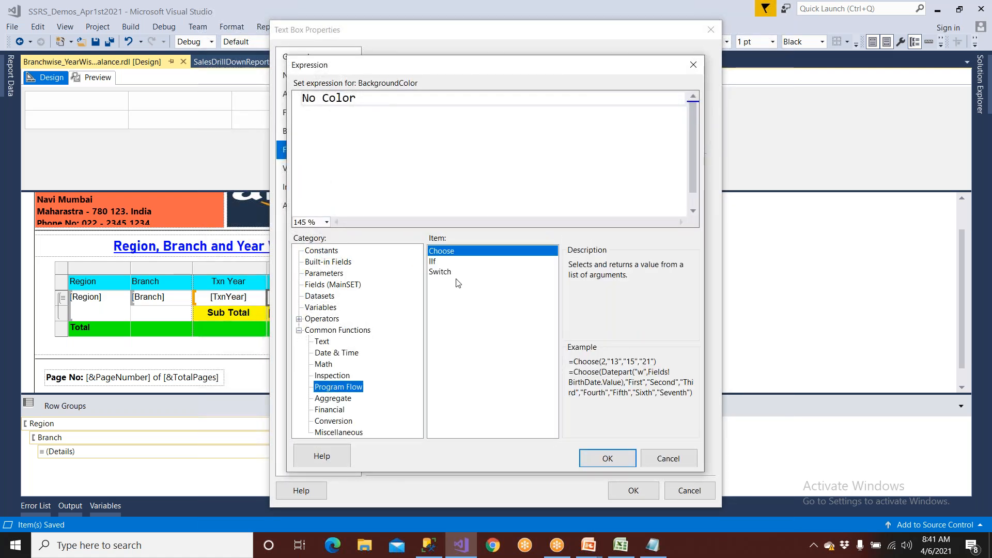
double_click(440, 262)
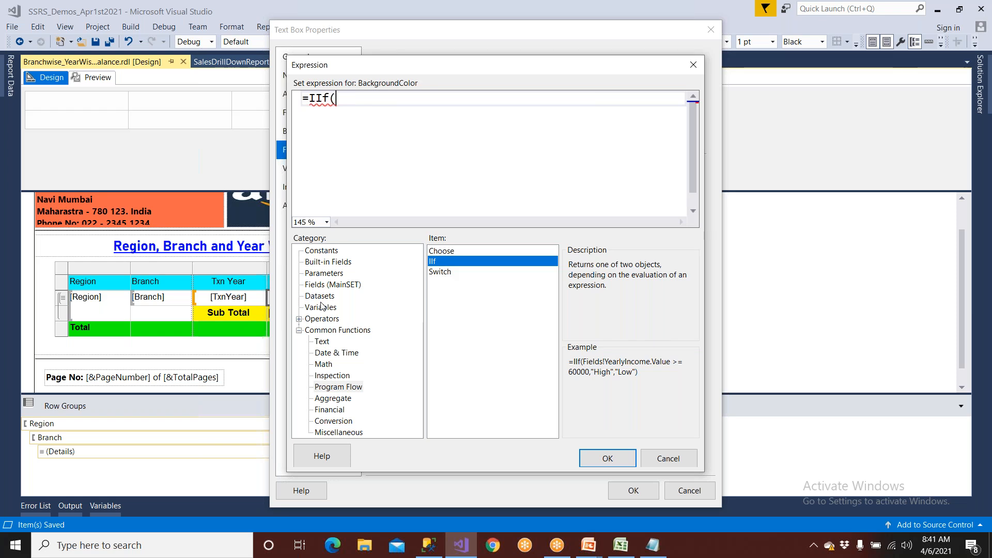
click(327, 287)
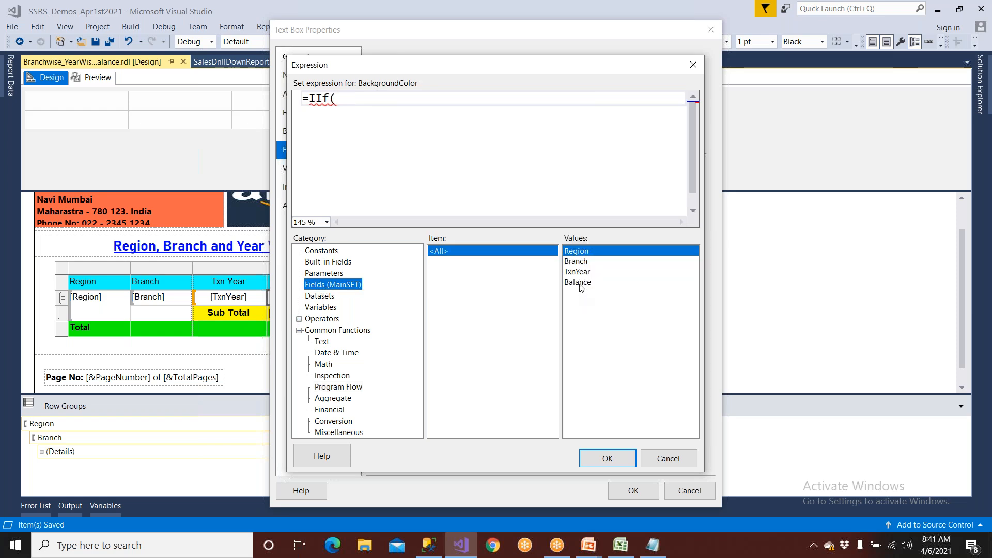
double_click(580, 283)
text(>5)
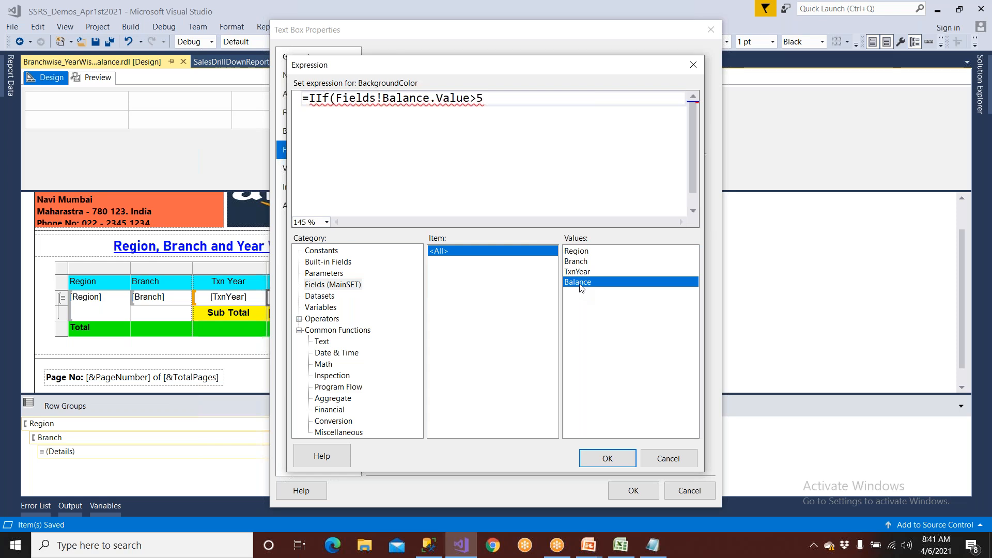
text(0000,)
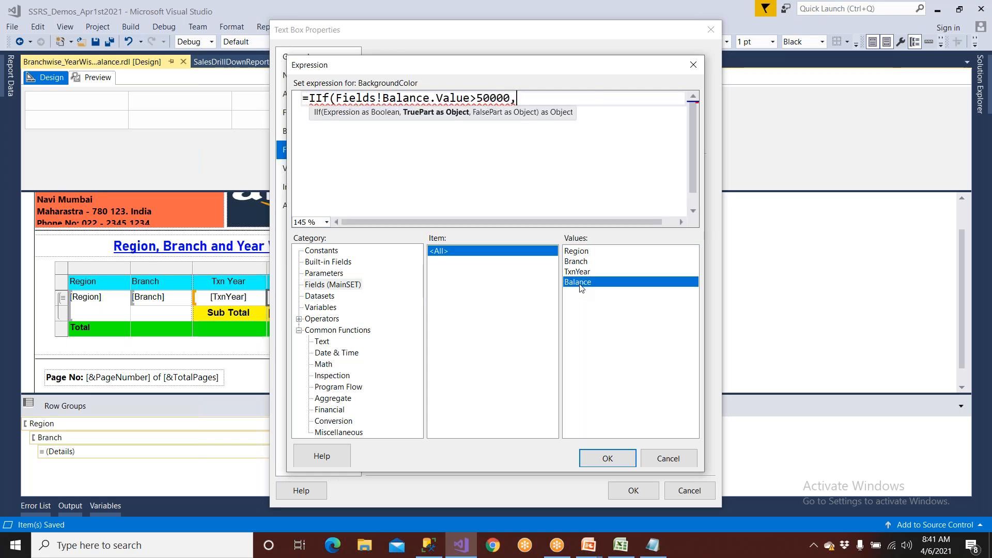
Insert the Blue constant as the IIf true part and Red as the false part, and close the function.
click(331, 253)
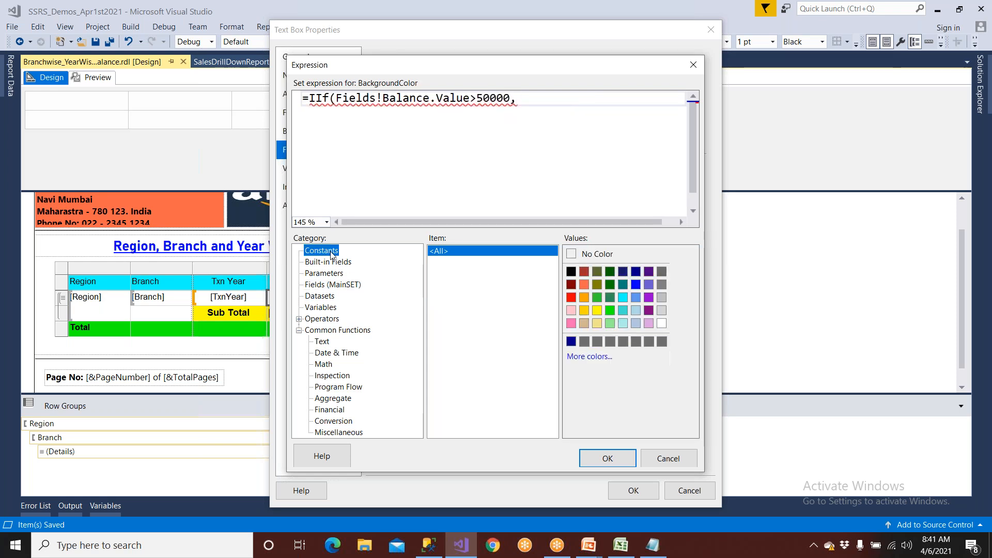
double_click(637, 287)
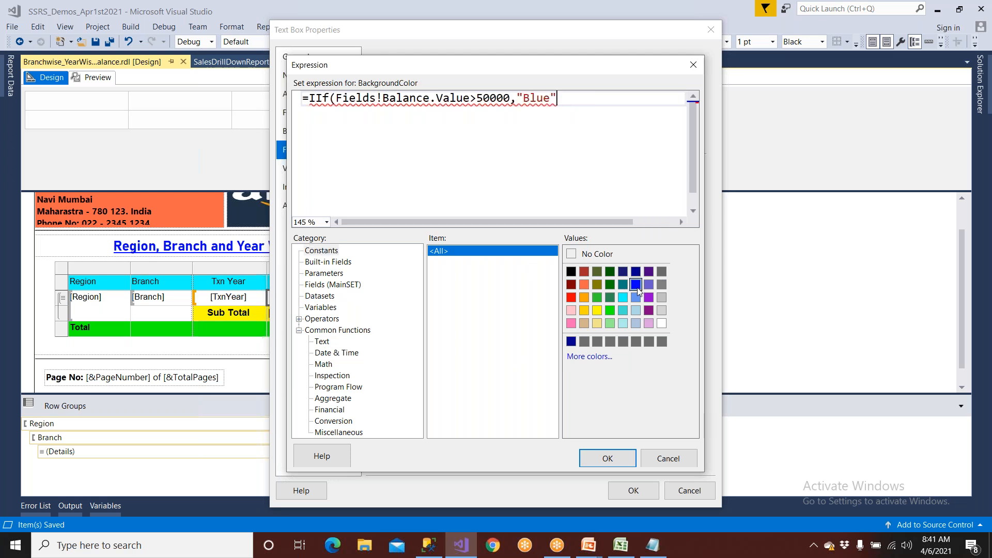
text(,)
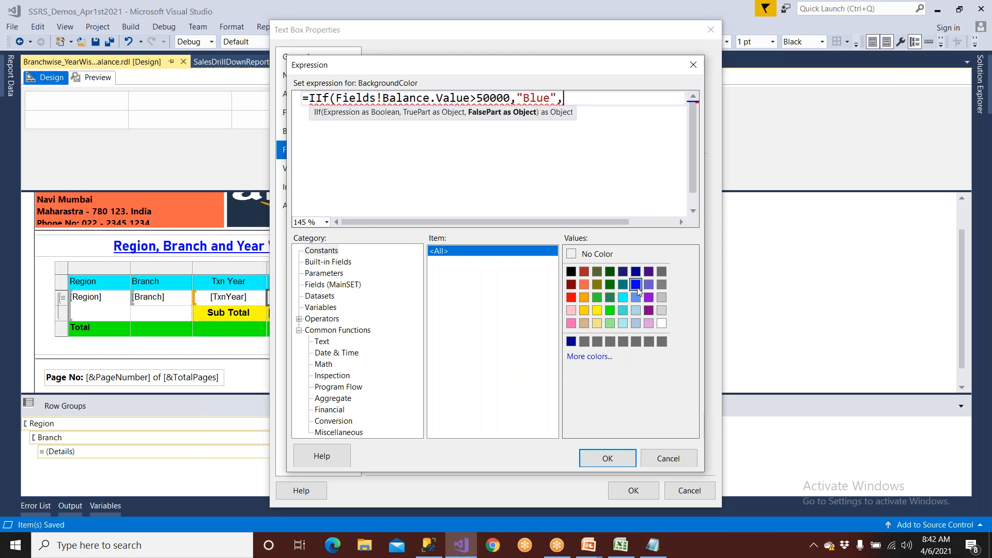
double_click(570, 297)
text())
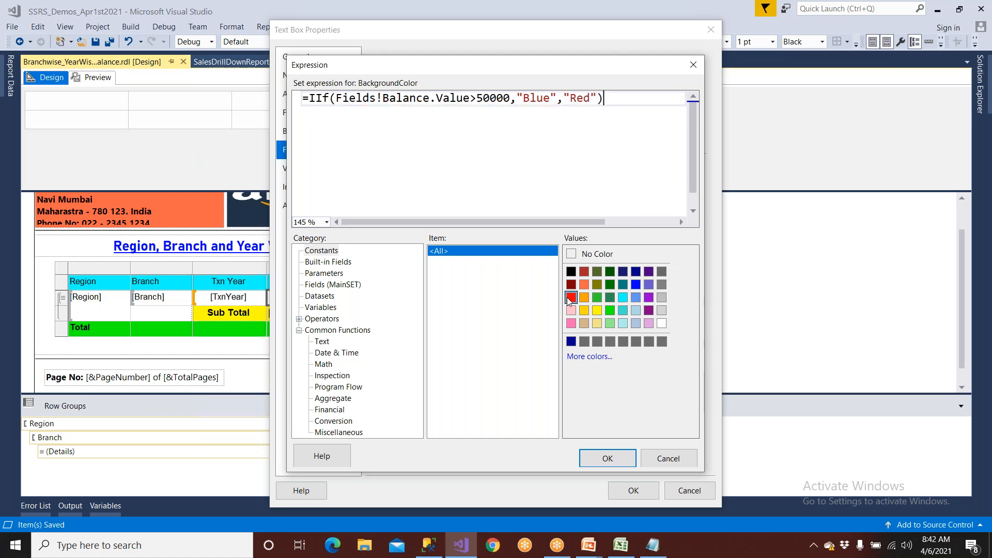
Apply the fill color expression to the [Balance] detail cell, save the report and preview the Balance column from start to end.
click(602, 458)
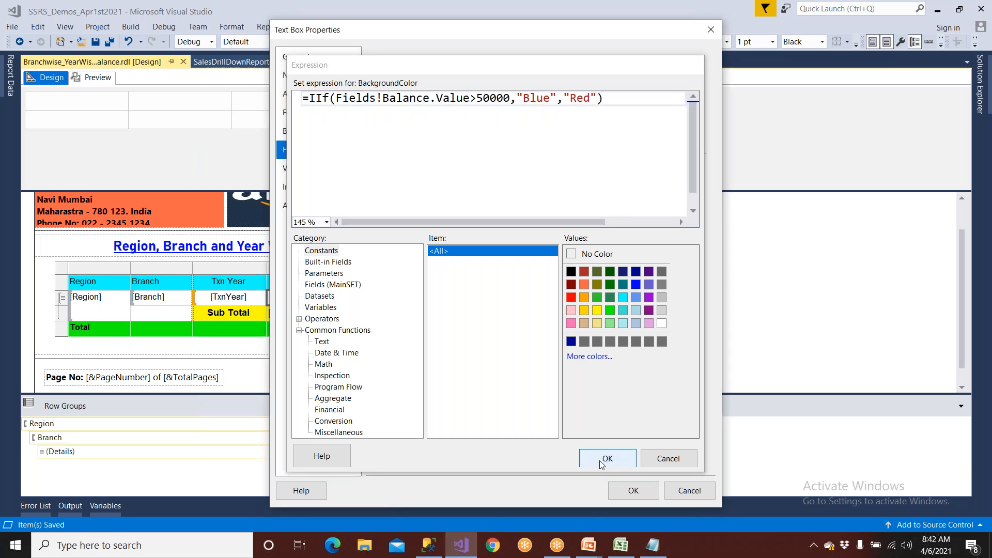
key(Return)
click(94, 42)
click(98, 77)
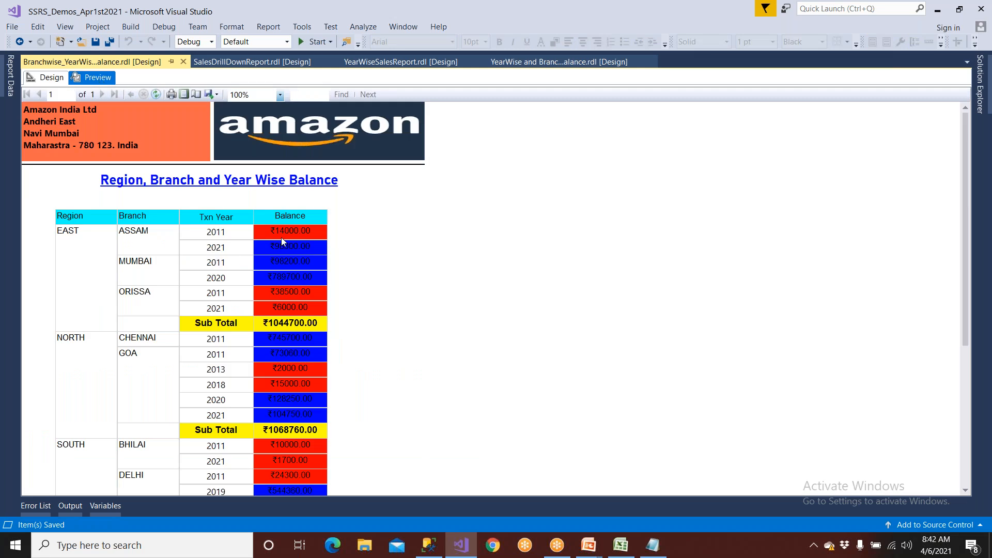
scroll(299, 376, down, 5)
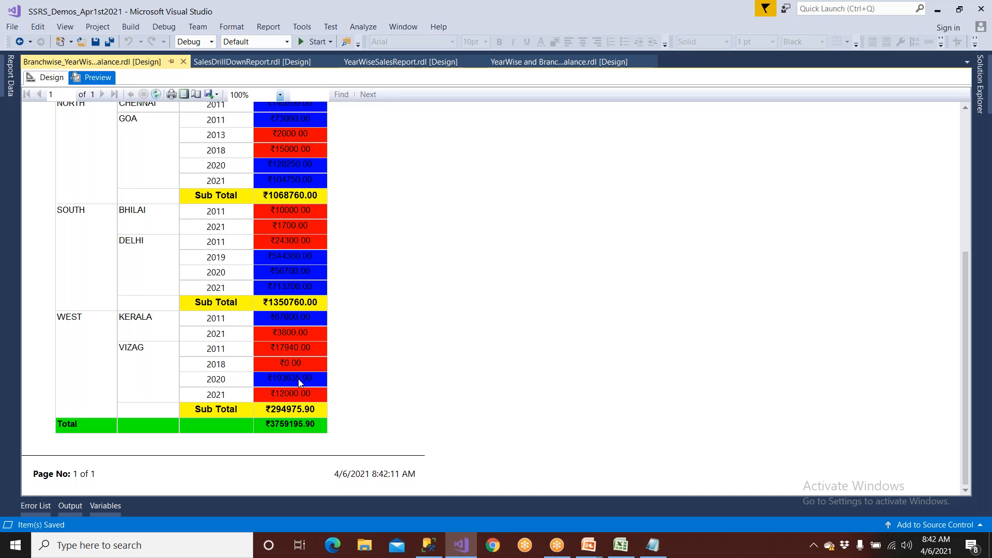
scroll(299, 379, up, 5)
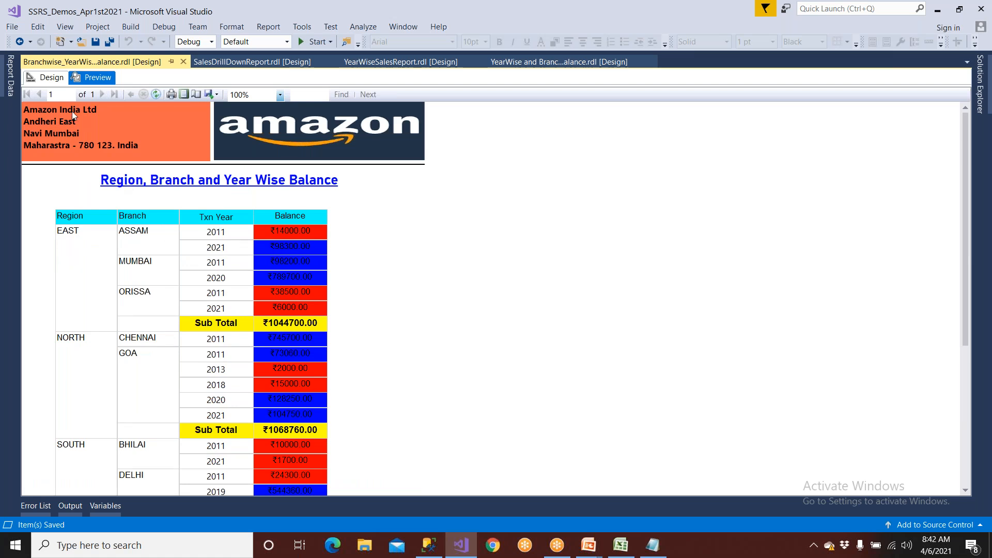
click(52, 77)
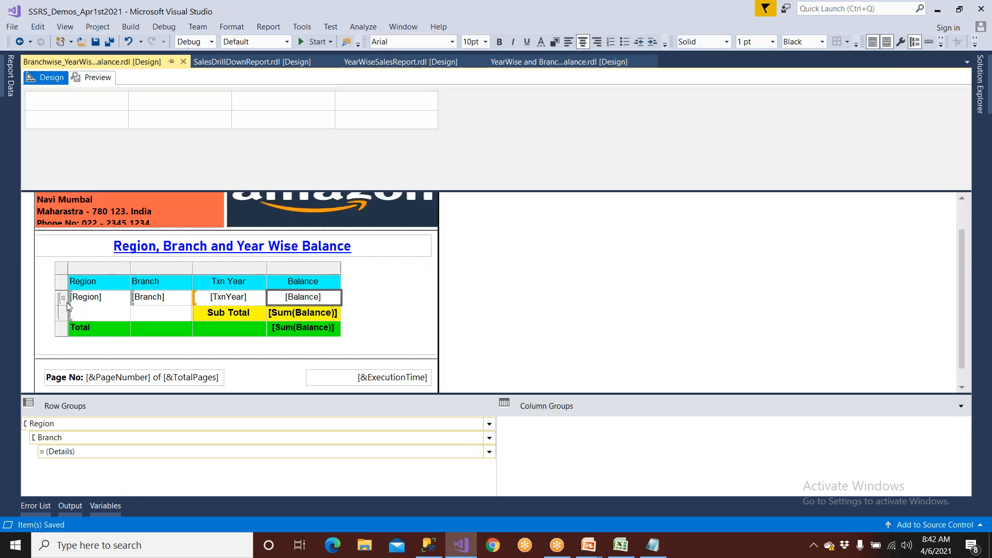
click(62, 300)
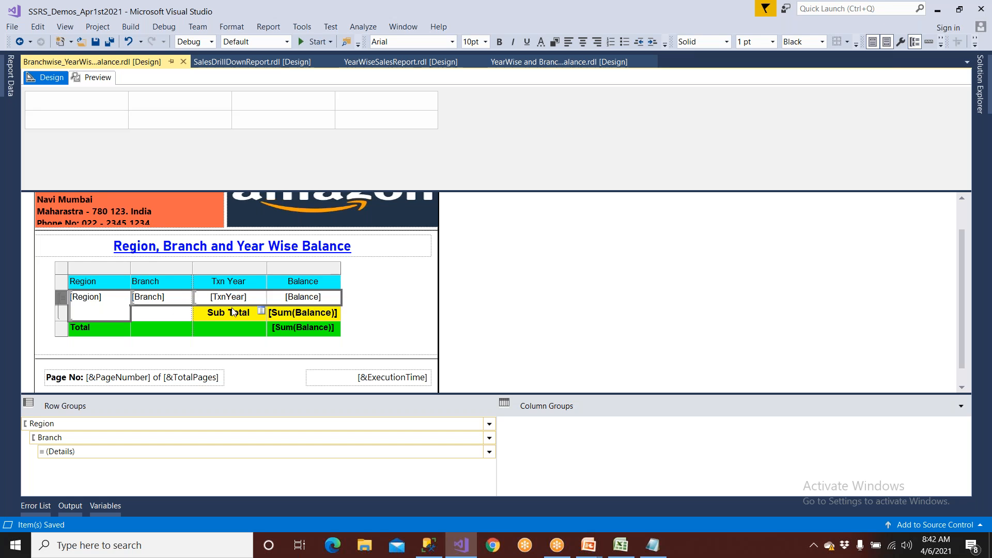
right_click(60, 292)
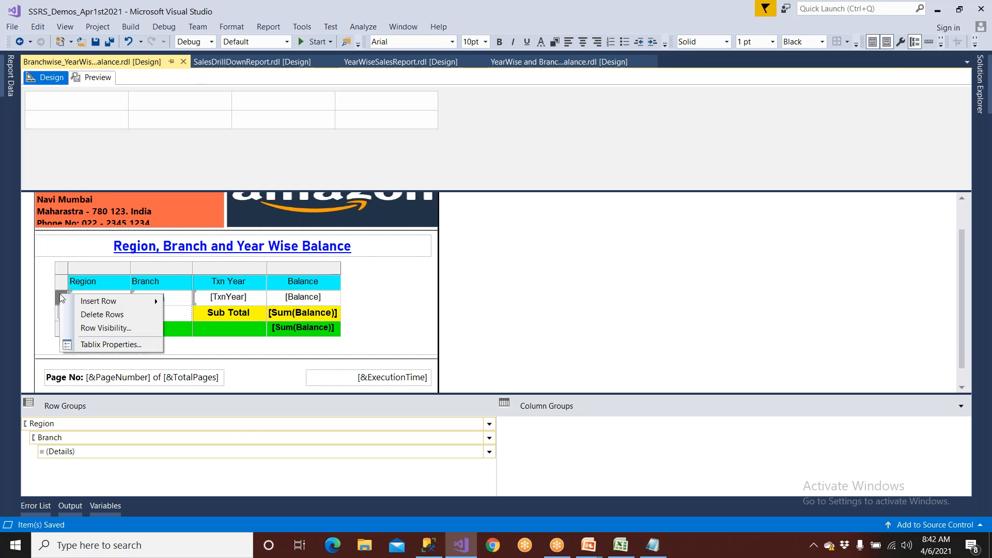
click(100, 345)
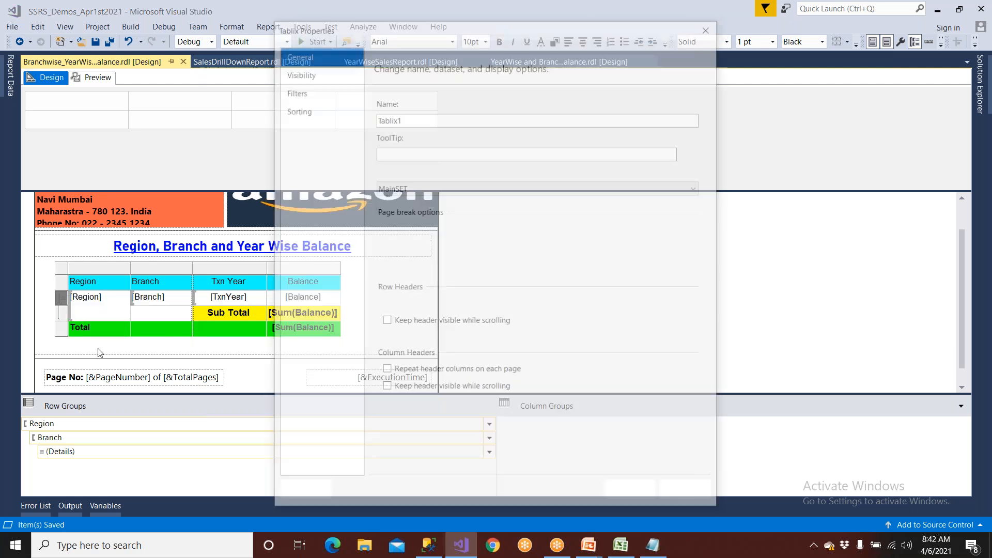
click(686, 494)
Select the table's entire detail row and open its properties.
click(64, 295)
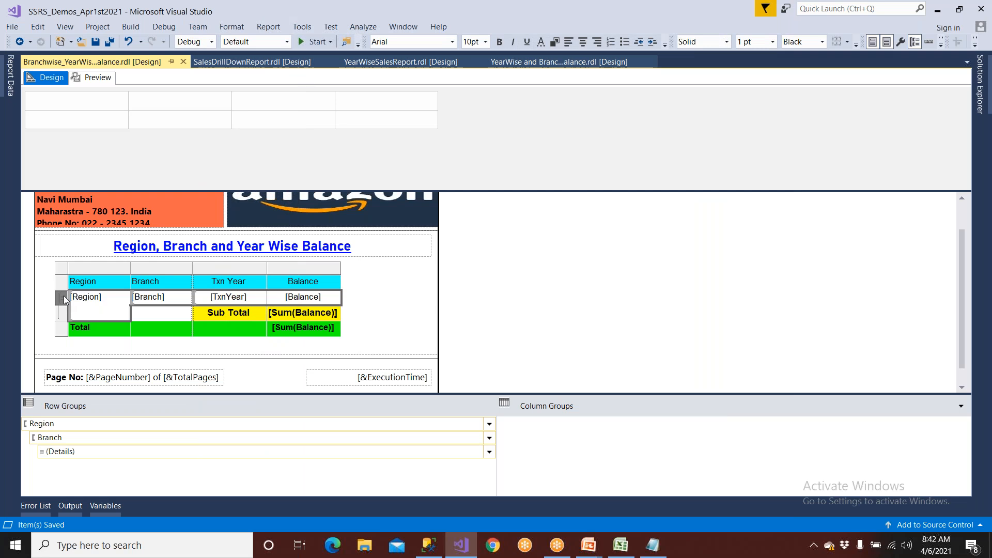
key(F4)
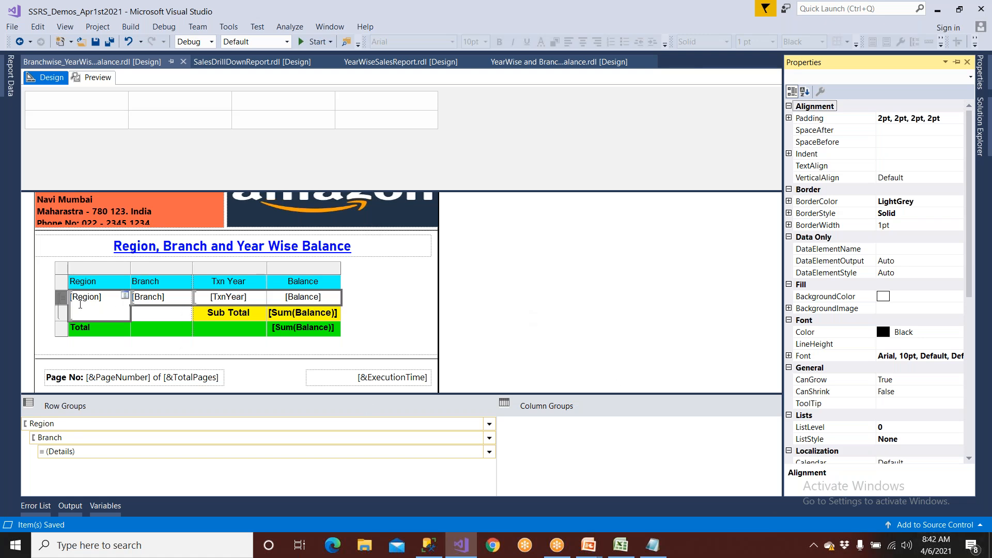
click(57, 297)
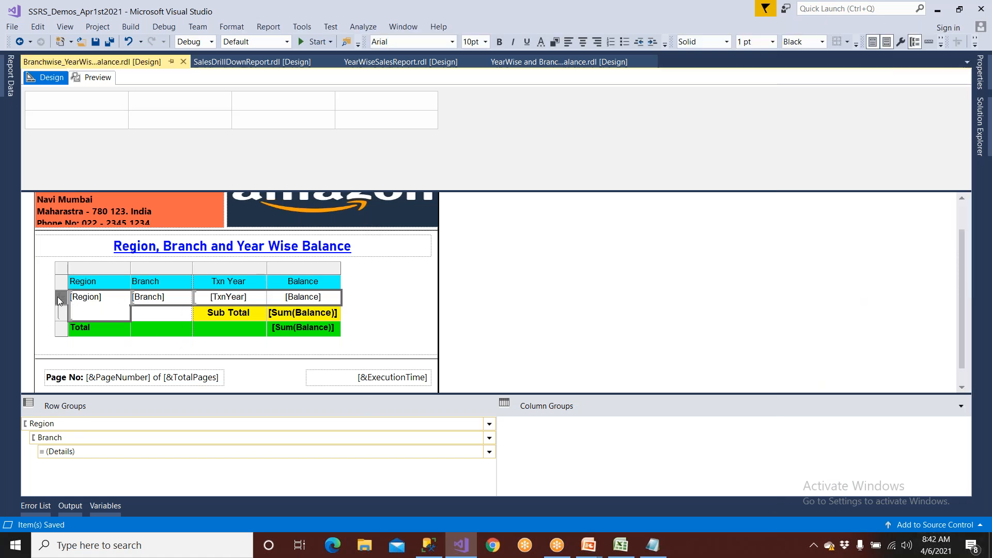
key(F4)
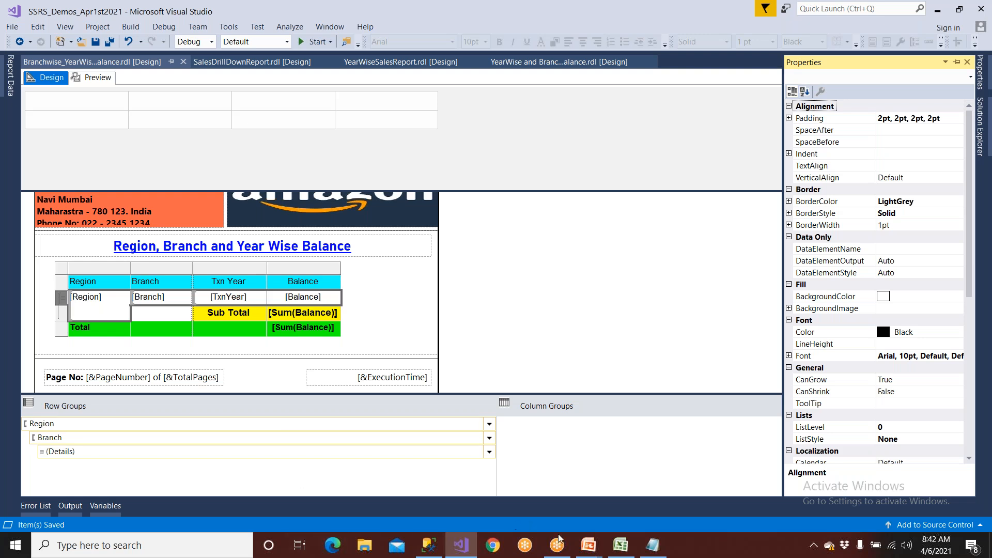
Switch to Notepad and replace the notes below the If/Else pseudocode with the lines "F4" and "Fn + F4".
click(653, 545)
drag(117, 342, 29, 264)
text(F4)
key(Return)
key(Return)
text(Fn )
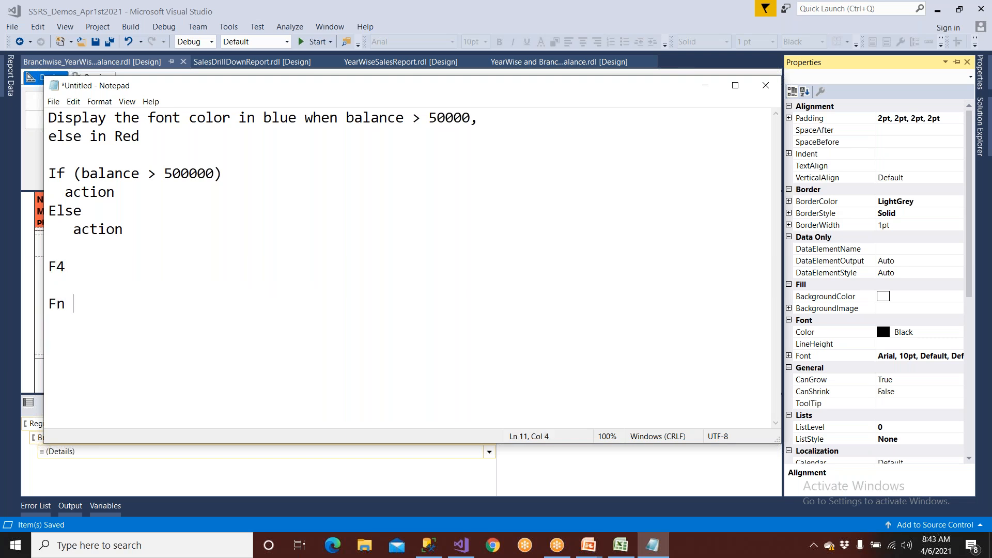
text(+ F4)
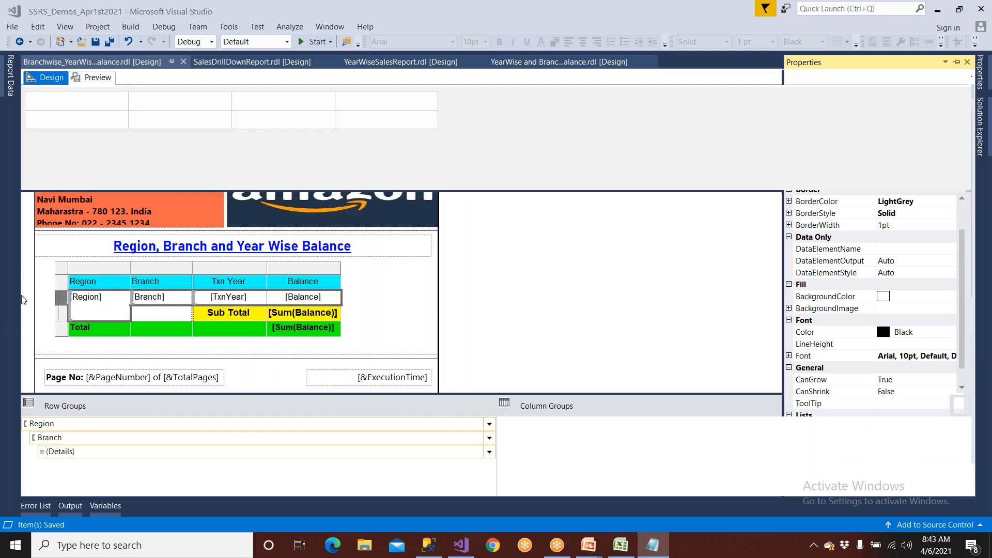
Switch back to Visual Studio, set the [Balance] detail cell's fill color to No Color and check the report preview.
click(24, 299)
click(124, 296)
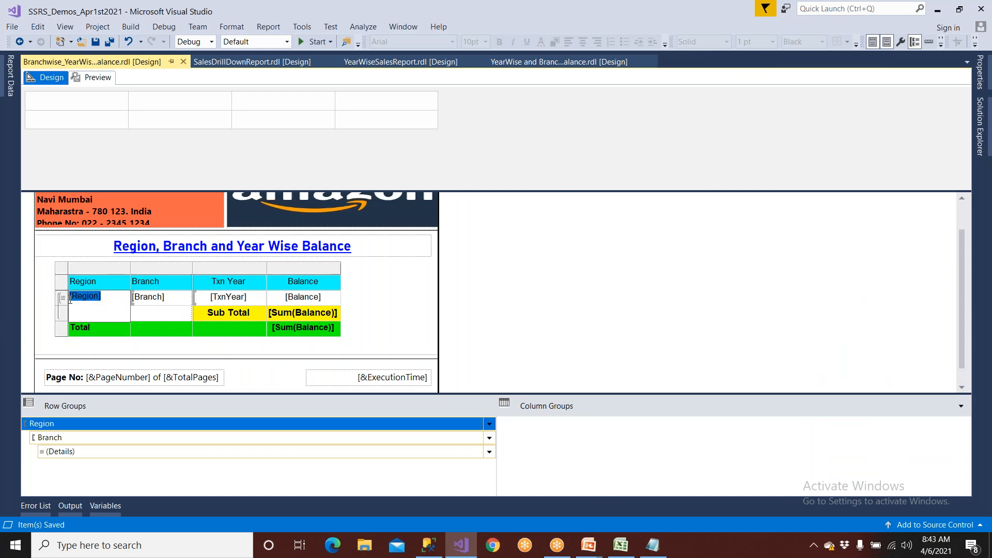
right_click(326, 302)
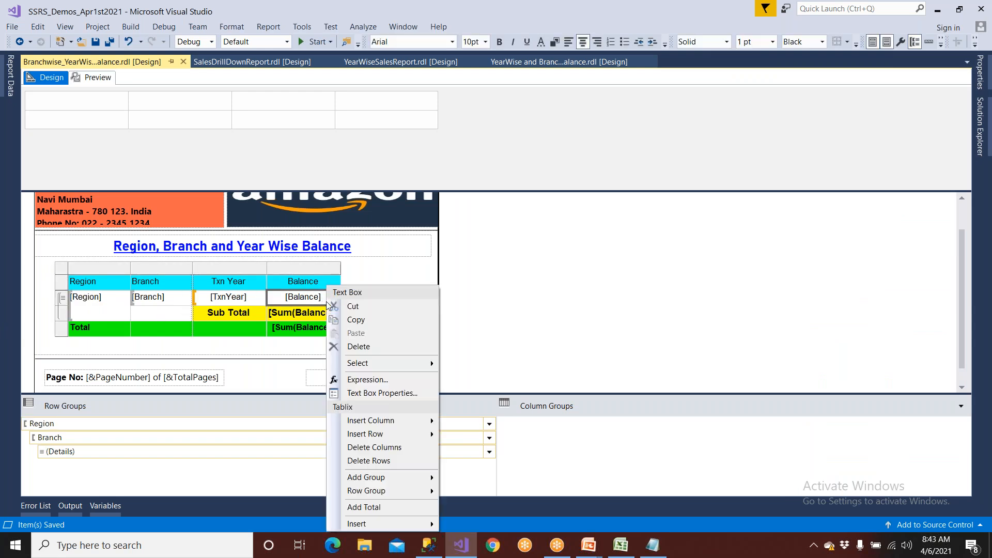
click(356, 394)
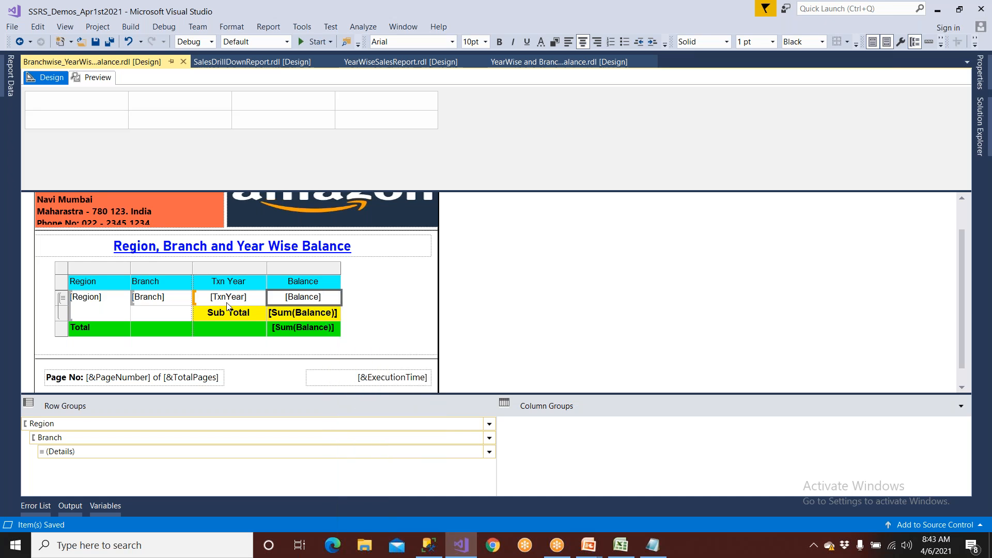
click(298, 155)
click(420, 122)
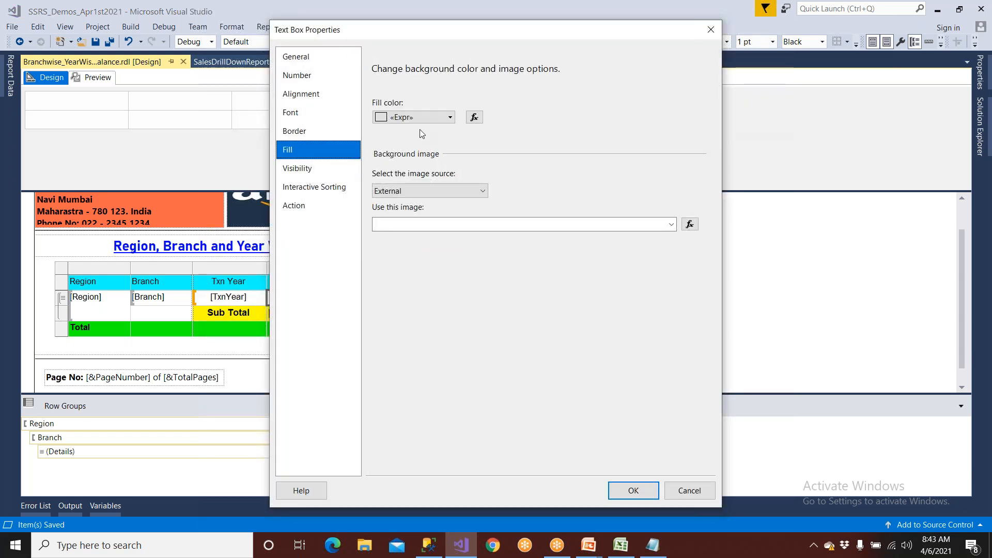
click(413, 135)
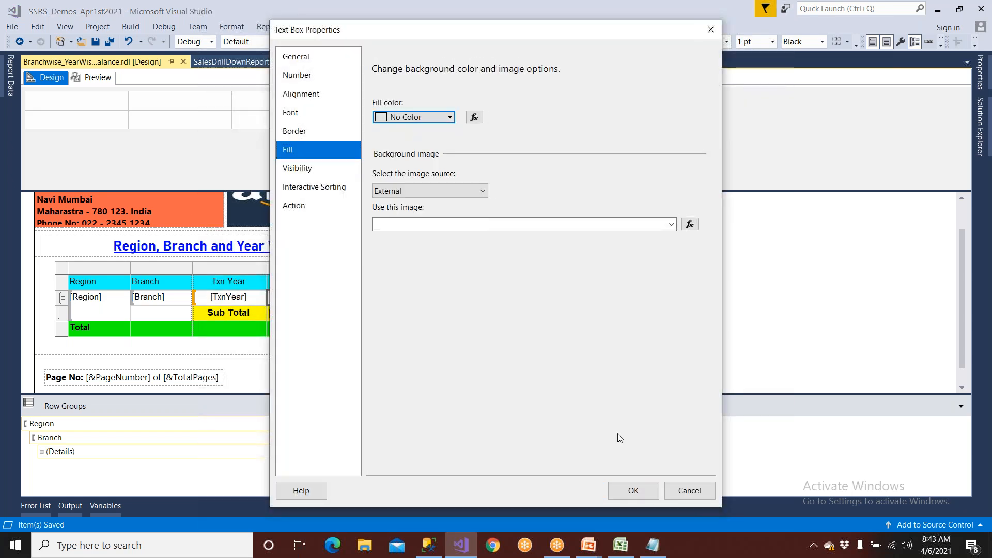
click(631, 490)
click(98, 77)
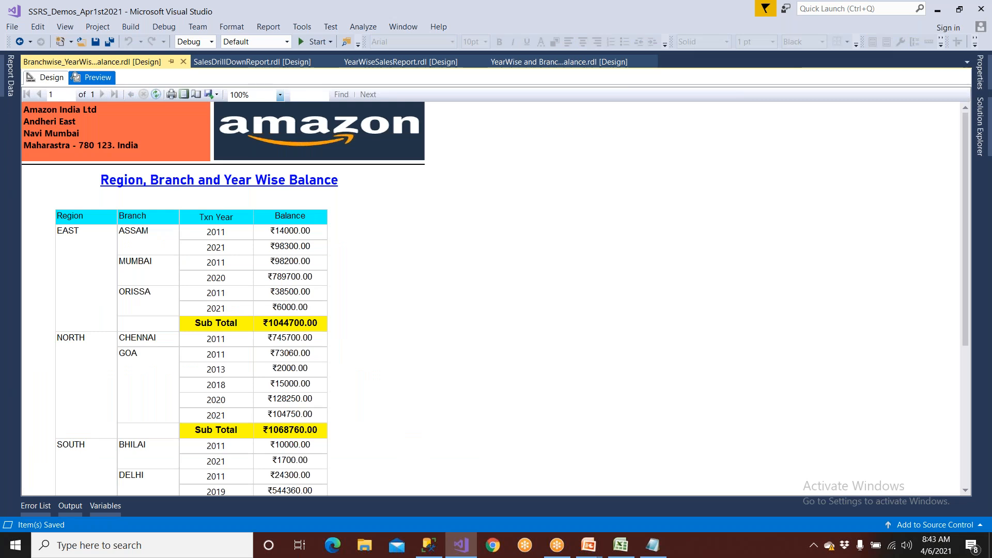
click(52, 78)
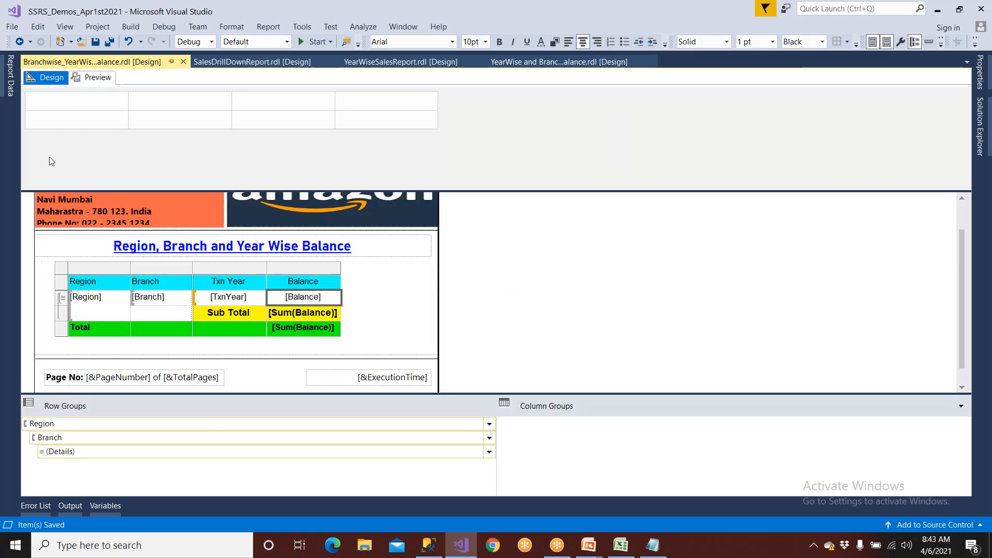
Select the table's entire detail row and open the expression for its BackgroundColor property.
click(62, 299)
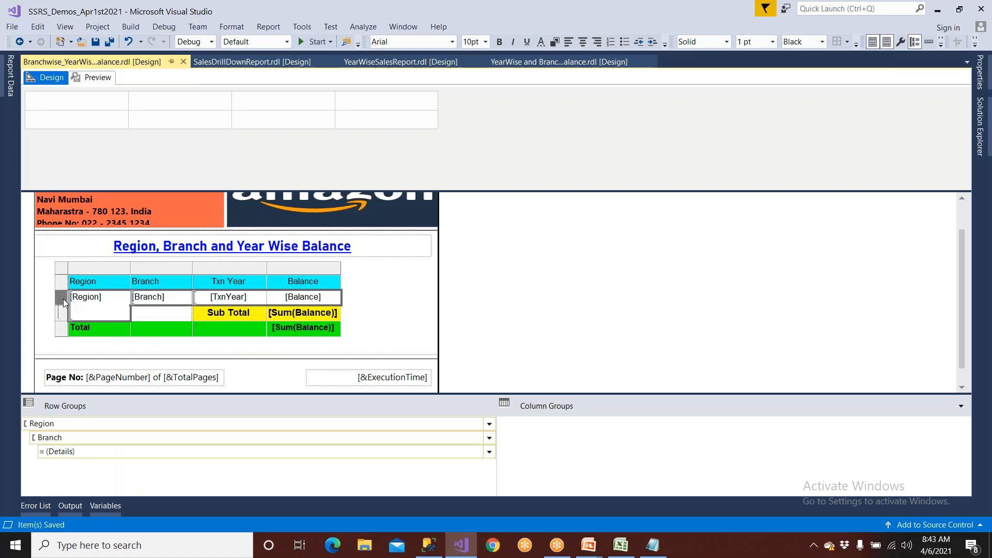
key(F4)
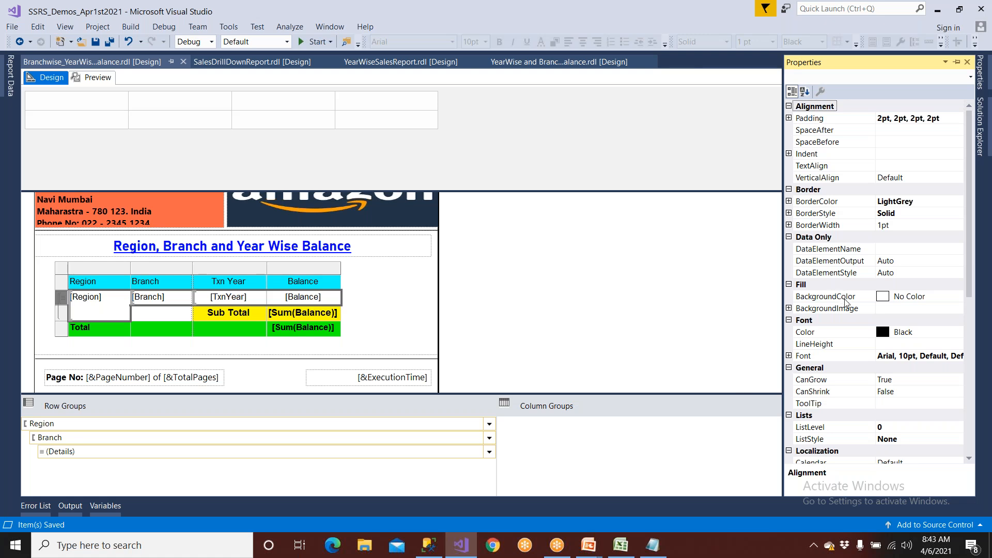
click(897, 297)
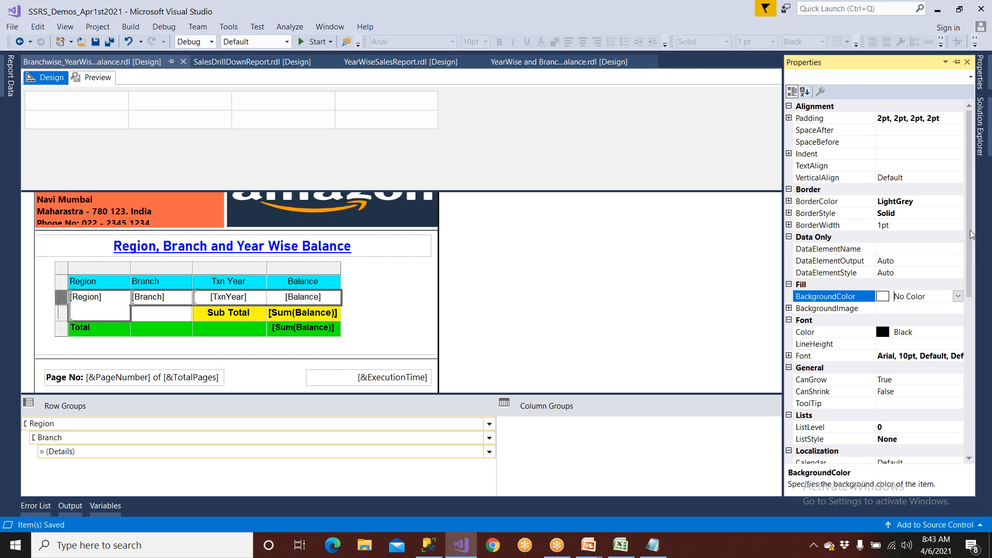
click(970, 231)
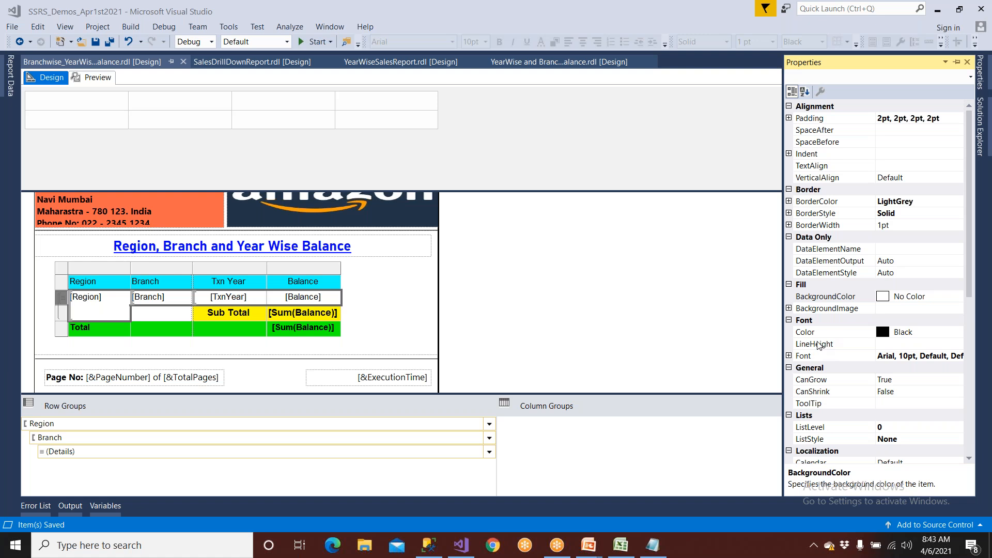
click(913, 300)
click(958, 296)
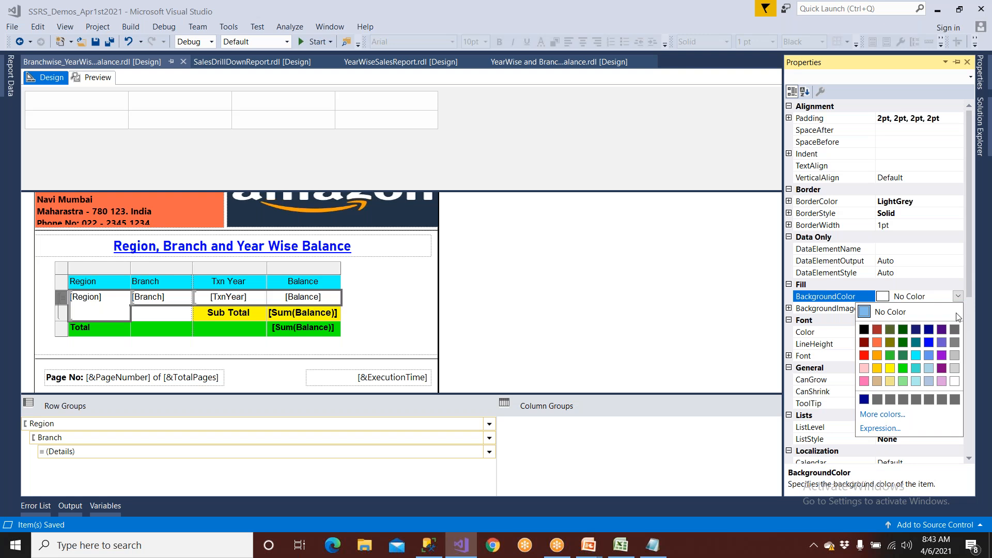
click(879, 428)
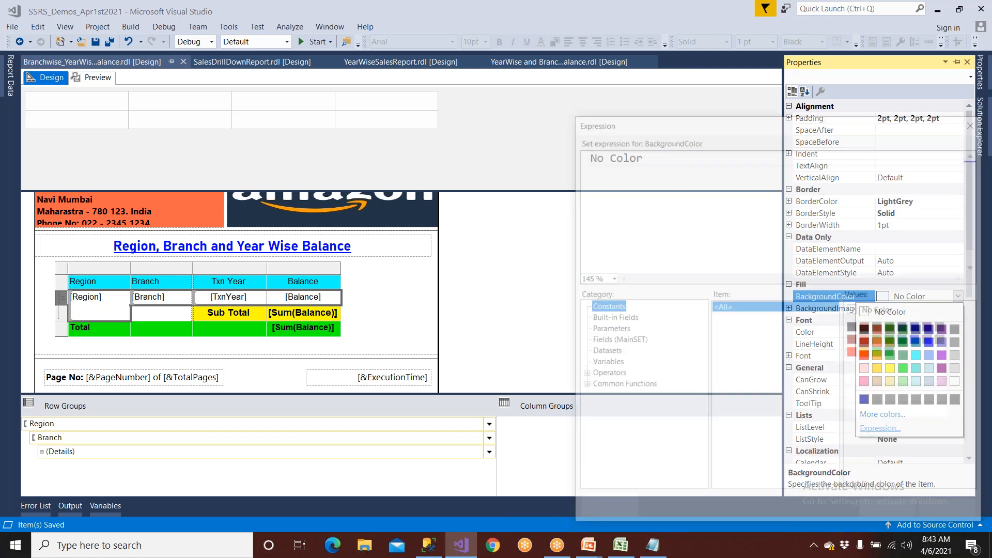
Replace No Color with a Program Flow IIf function whose condition tests the MainSET Balance field for >50000.
click(584, 386)
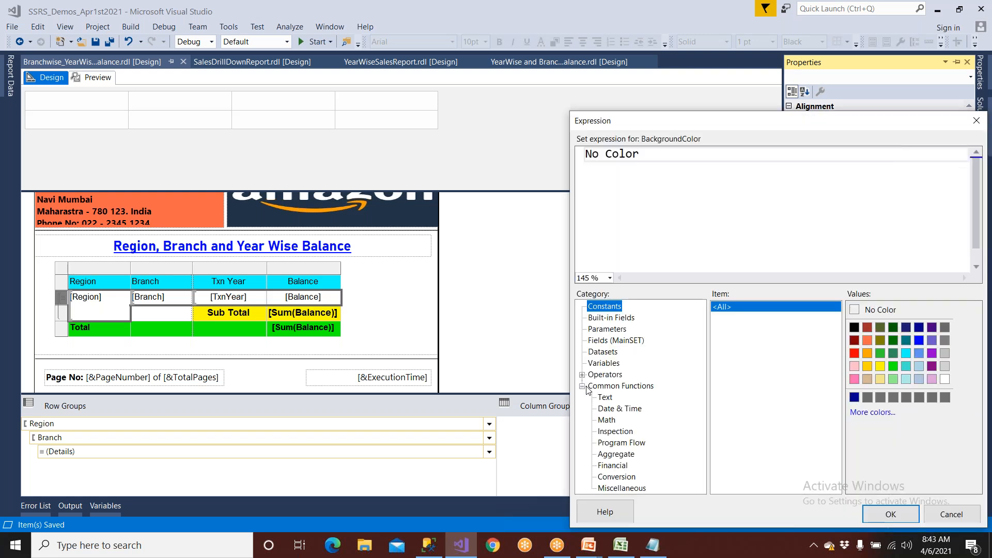
click(620, 443)
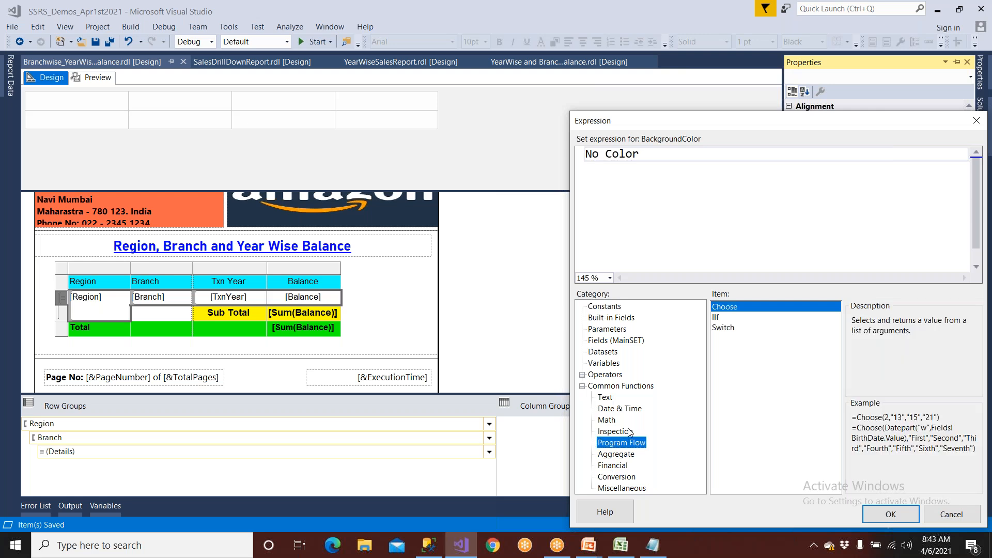
double_click(719, 318)
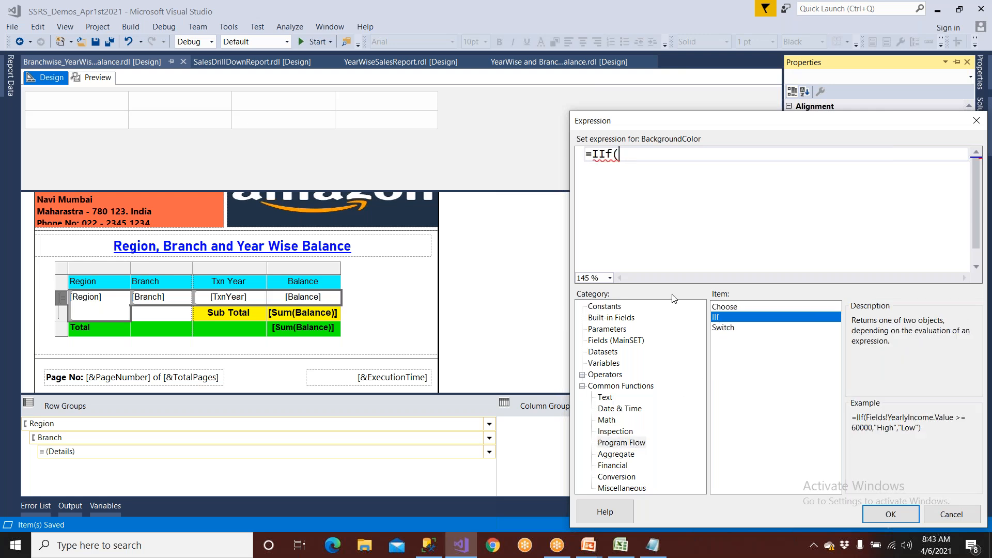
click(616, 341)
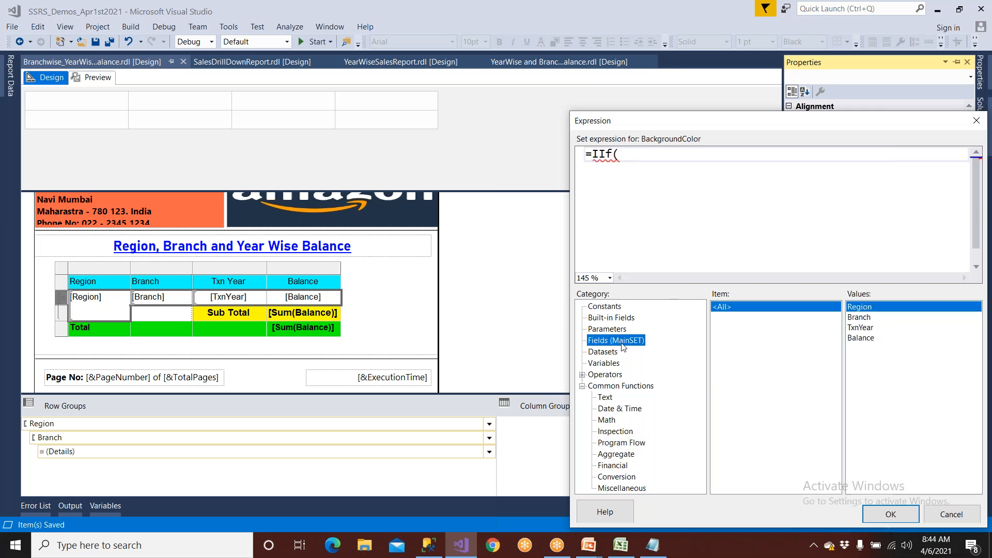
double_click(853, 338)
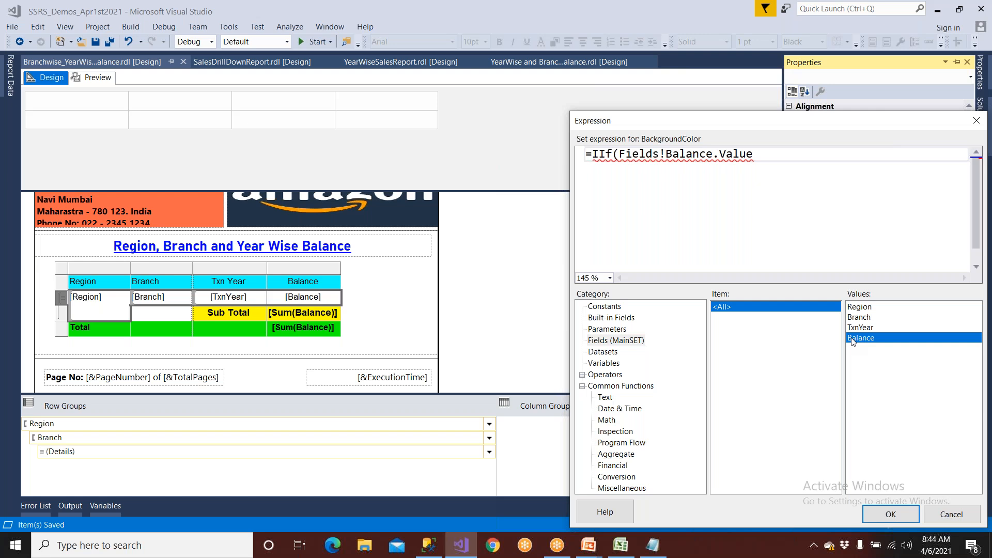
text(>50000,)
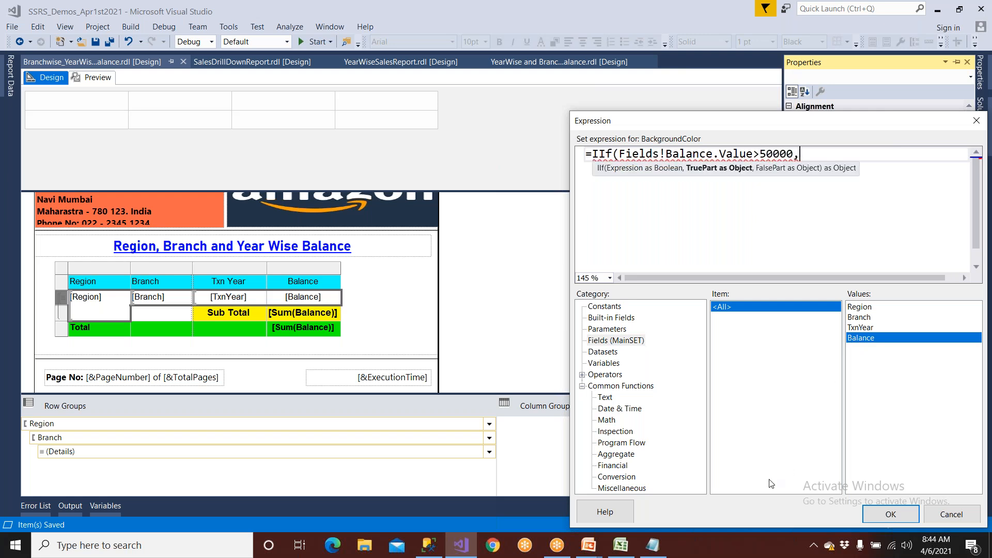
Complete the row's BackgroundColor IIf expression with "Yellow" as the true part and "Lime" as the false part, apply it and check the report preview.
click(616, 310)
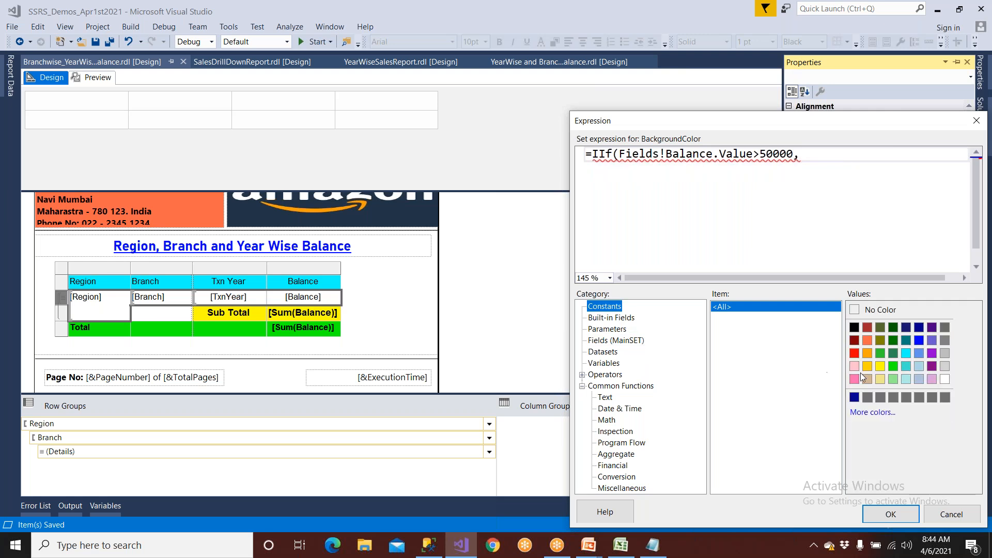
click(879, 368)
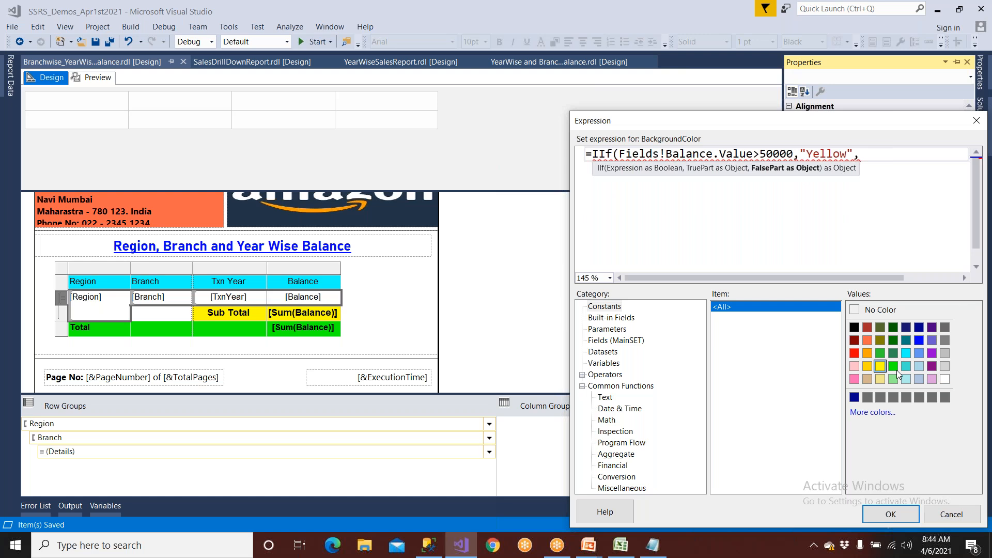
click(894, 368)
text())
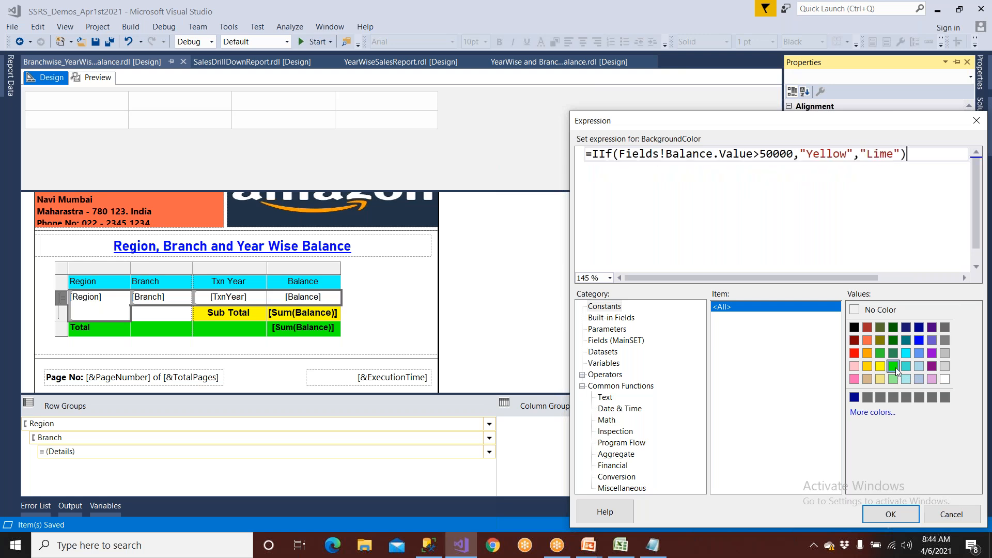
click(899, 512)
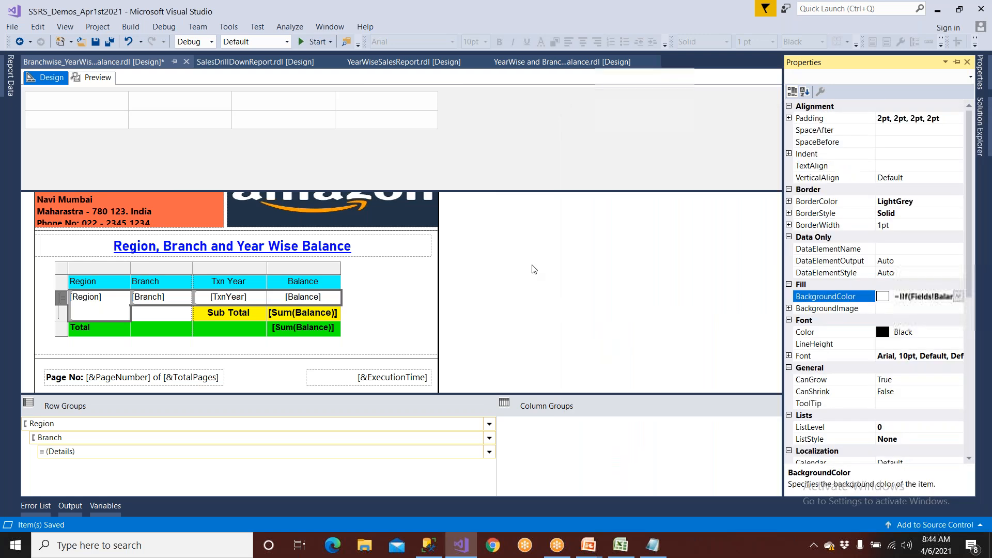
click(102, 80)
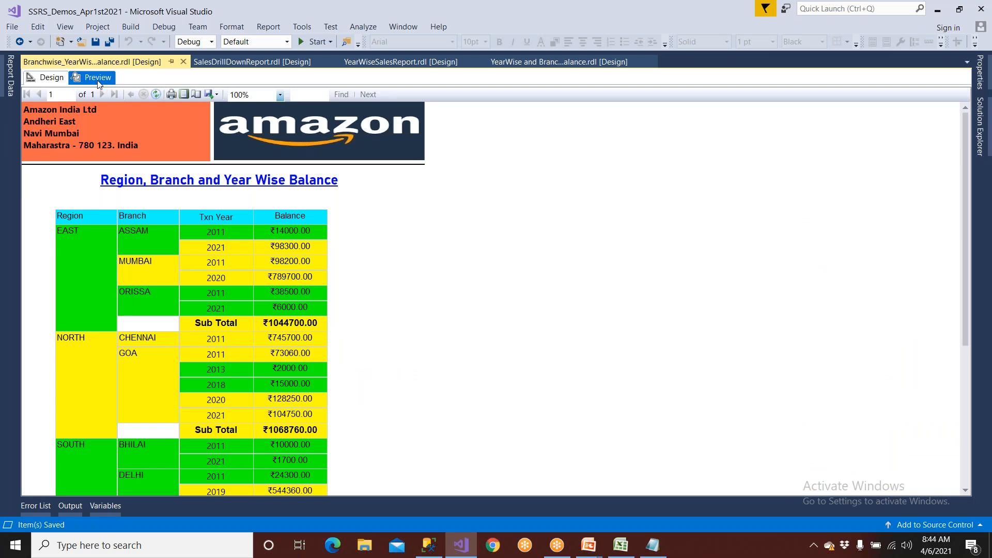
scroll(108, 194, down, 6)
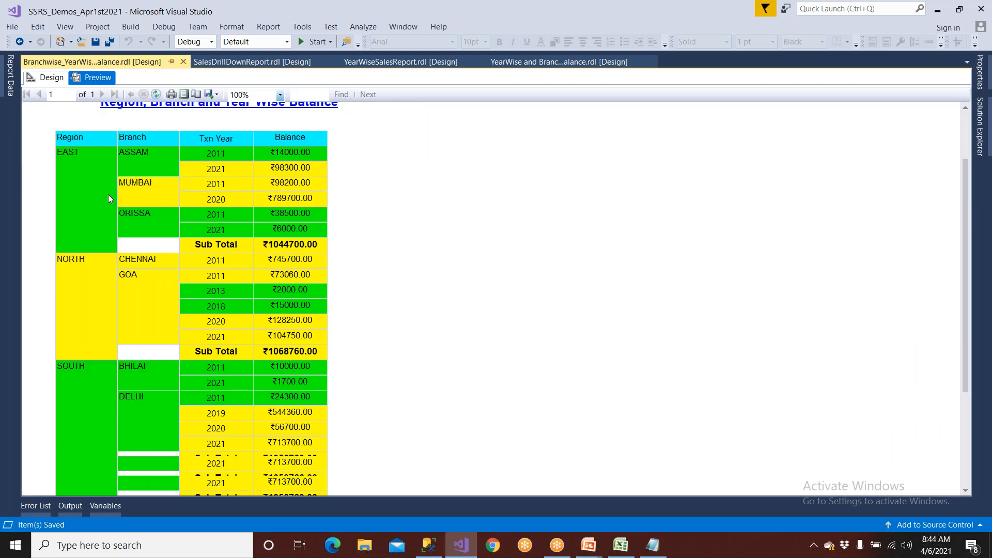
scroll(108, 194, up, 4)
scroll(108, 194, up, 2)
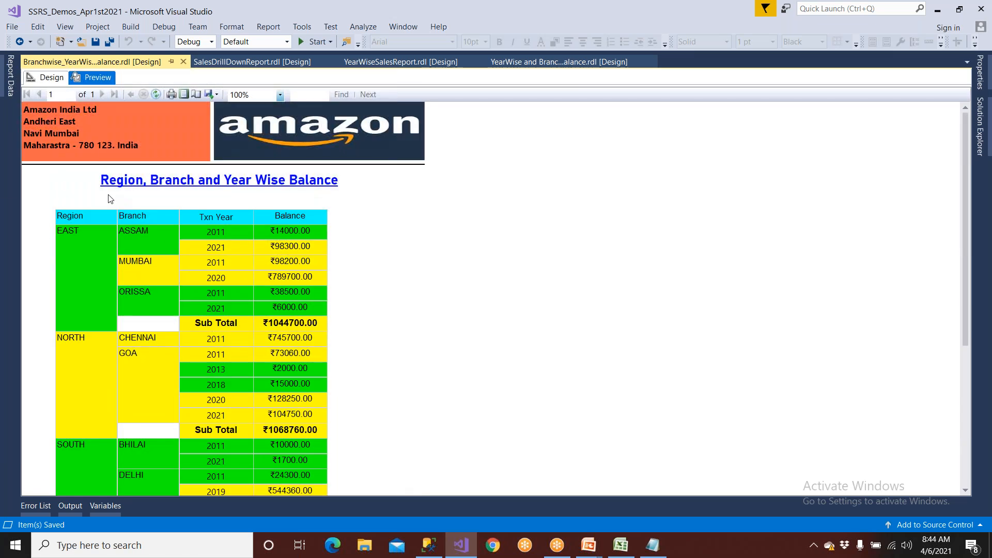
Reset the detail row's BackgroundColor to No Color, save the report and check its preview.
click(50, 78)
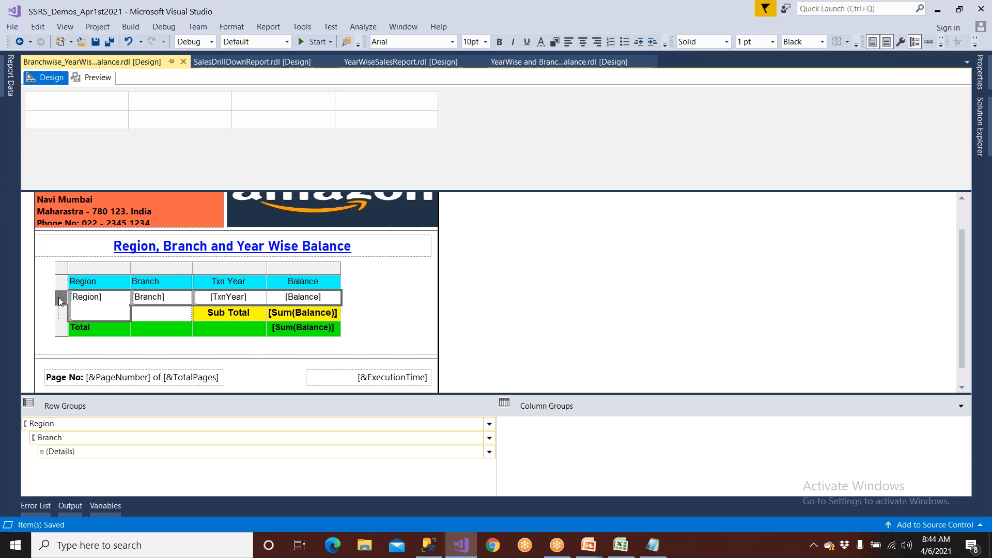
key(F4)
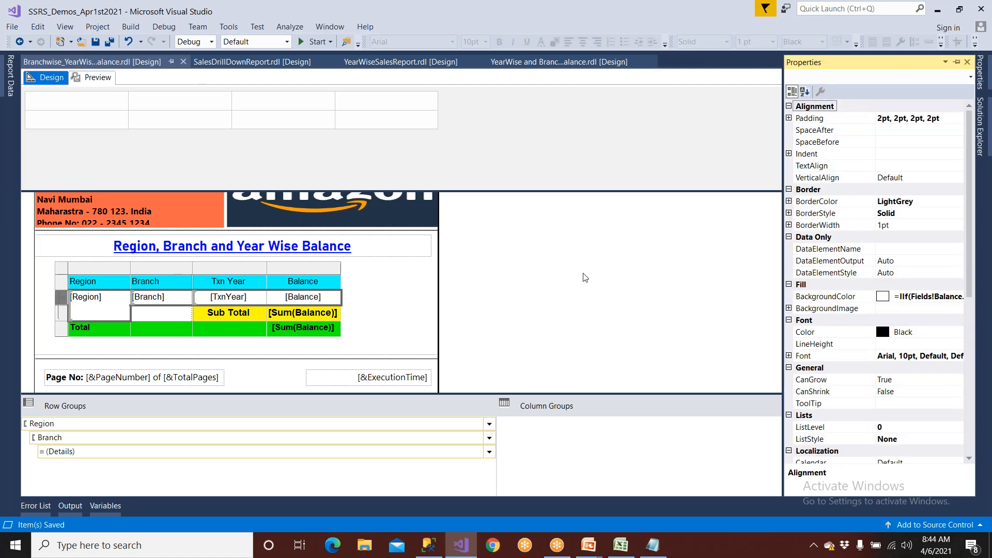
click(812, 299)
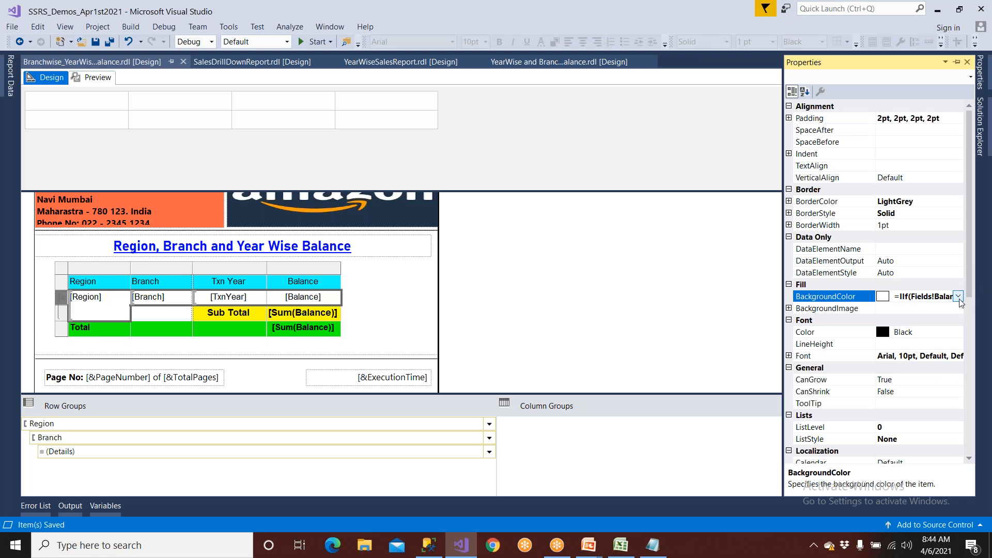
click(957, 296)
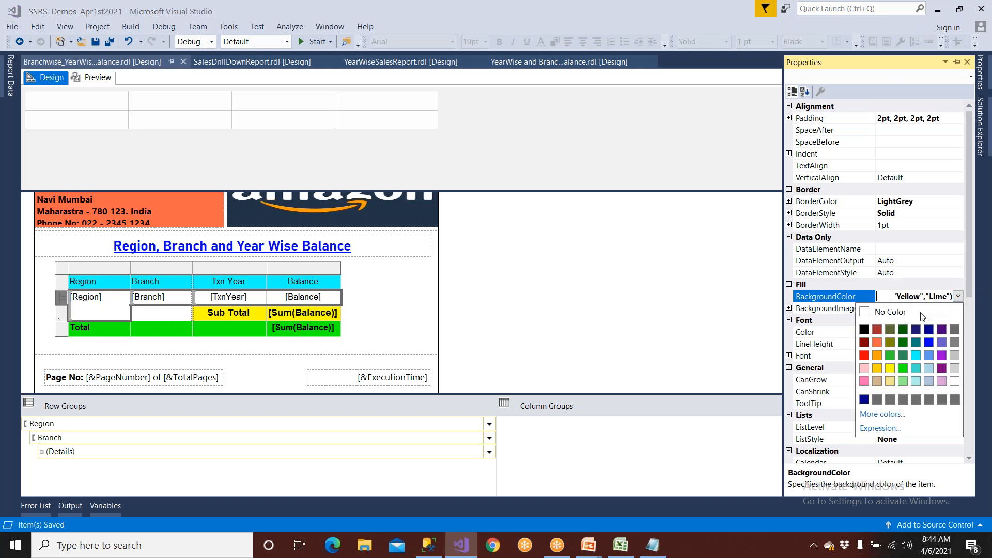
click(923, 315)
click(571, 237)
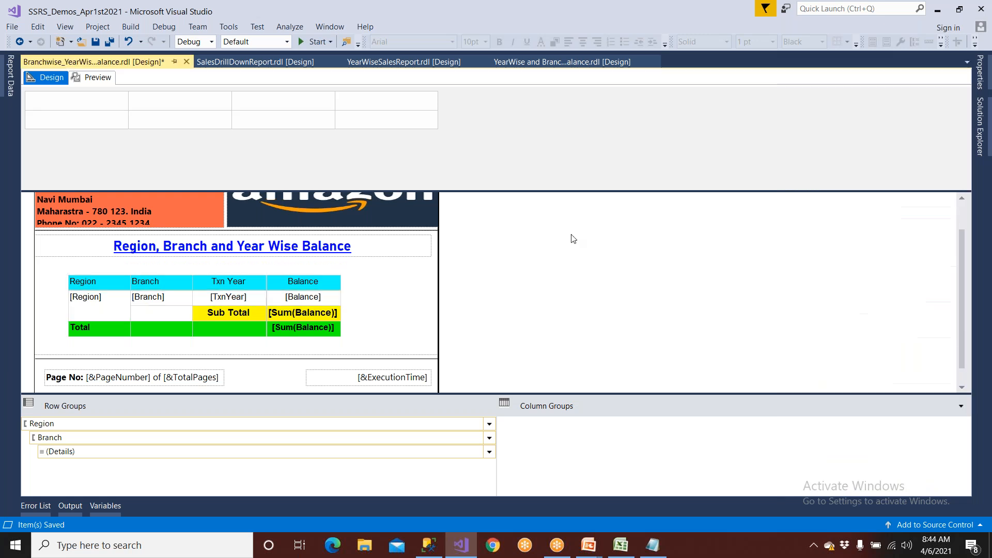
click(95, 43)
click(97, 79)
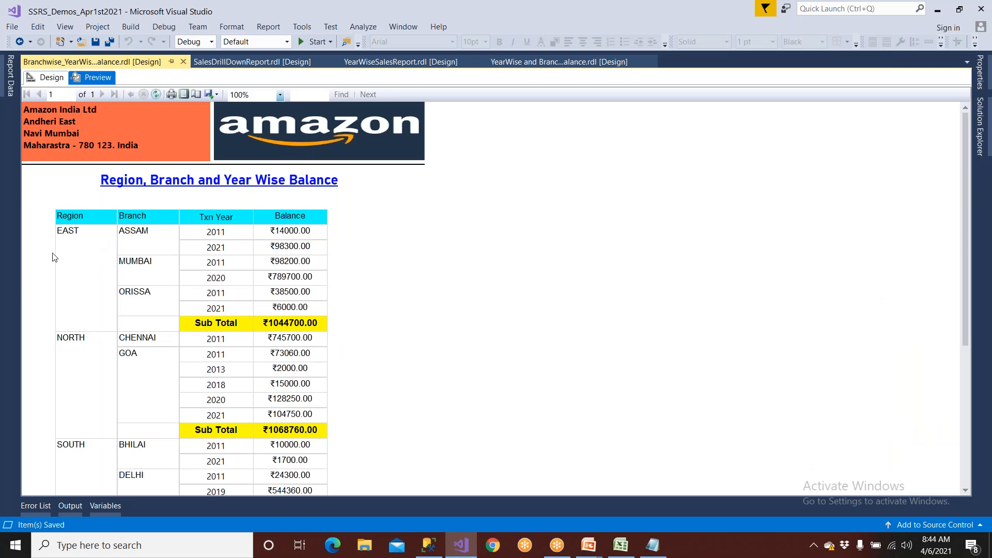
scroll(87, 262, down, 10)
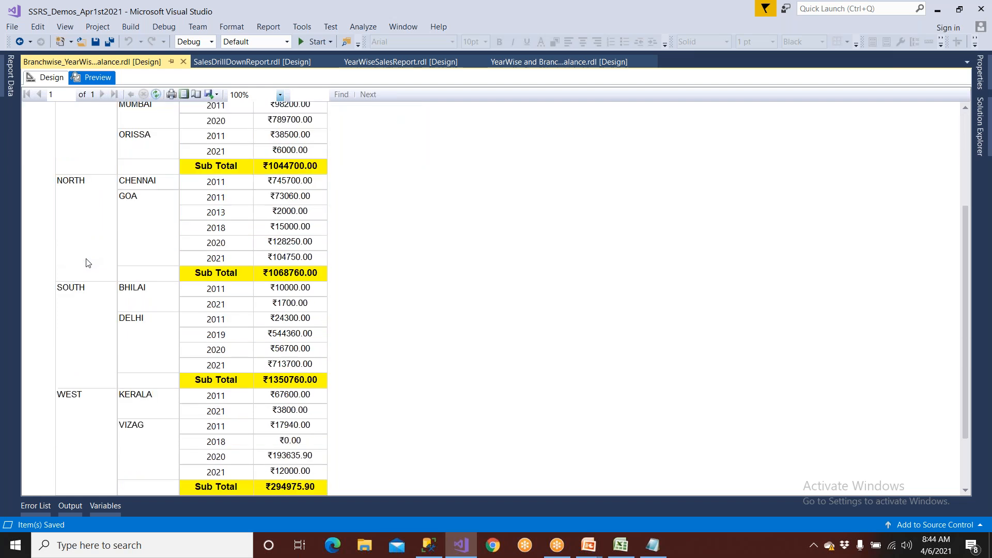
scroll(86, 260, up, 10)
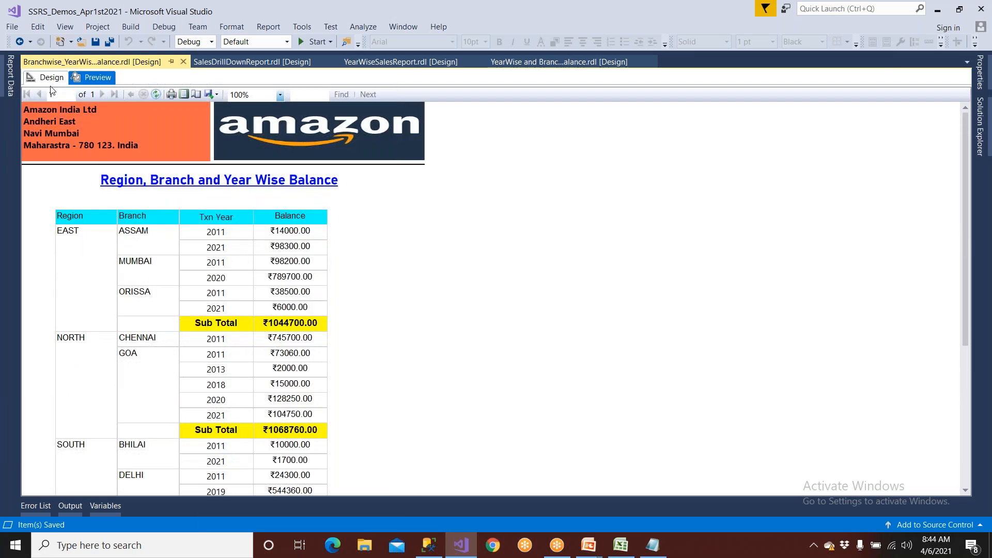
Set the Region row group's sort order to Z to A, save the report and check its preview.
click(52, 78)
click(55, 423)
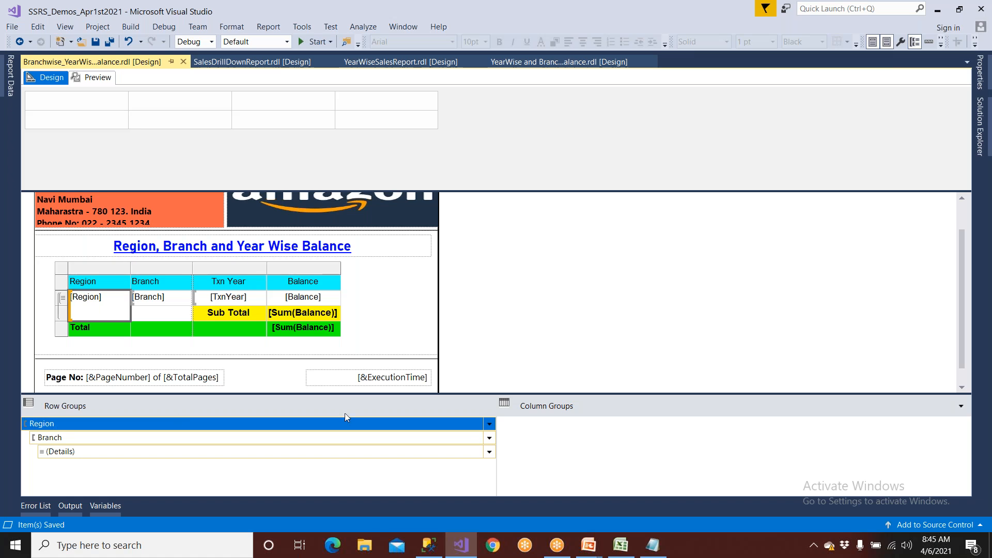
click(489, 424)
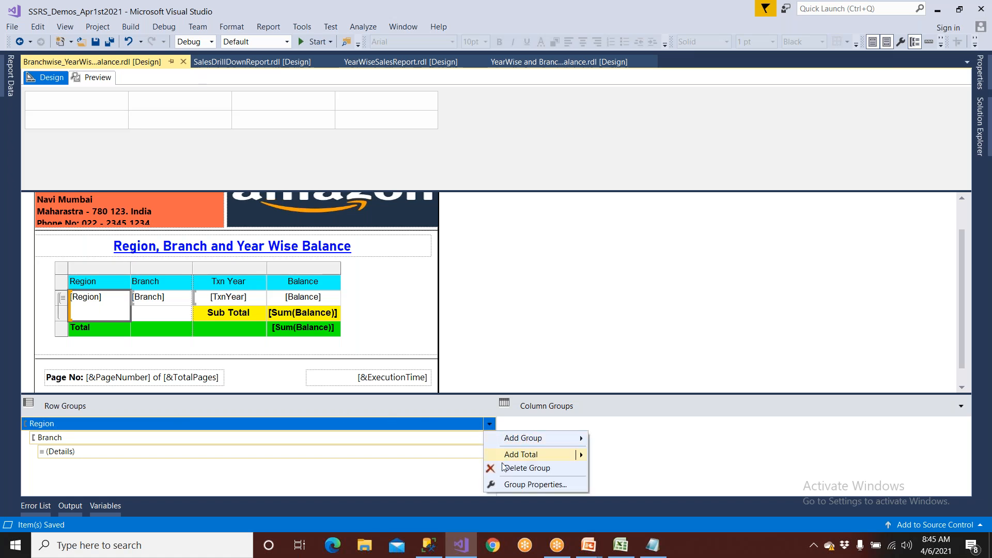
click(535, 484)
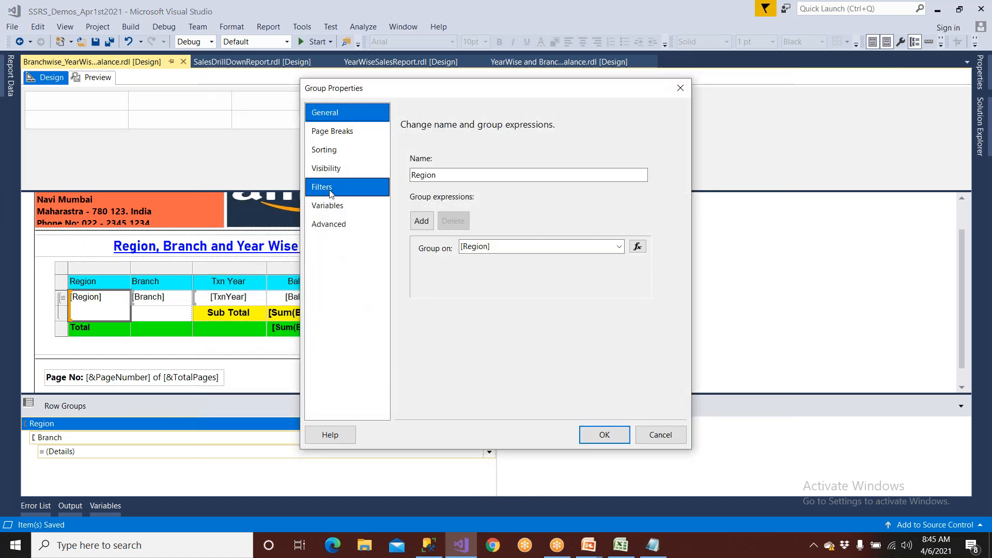
click(324, 149)
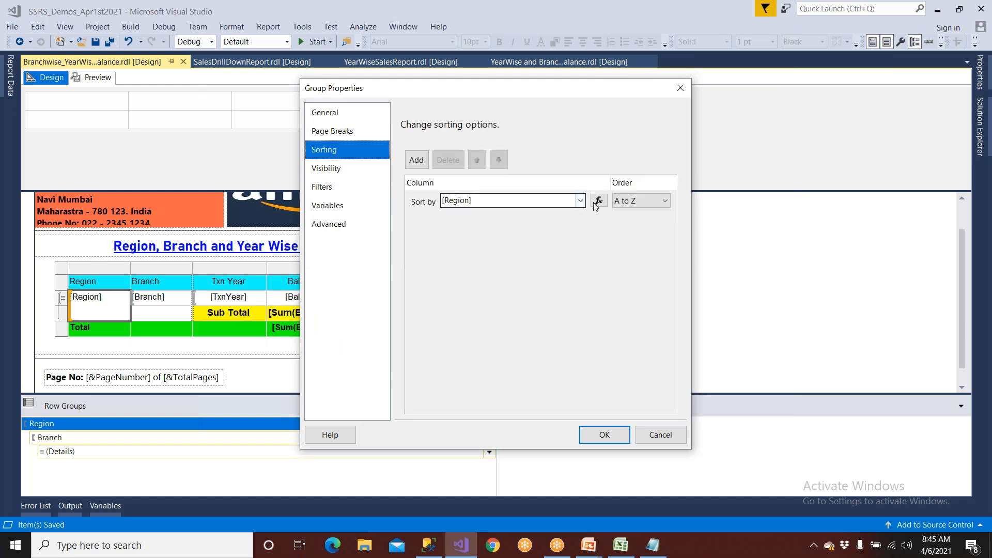
click(640, 201)
click(626, 224)
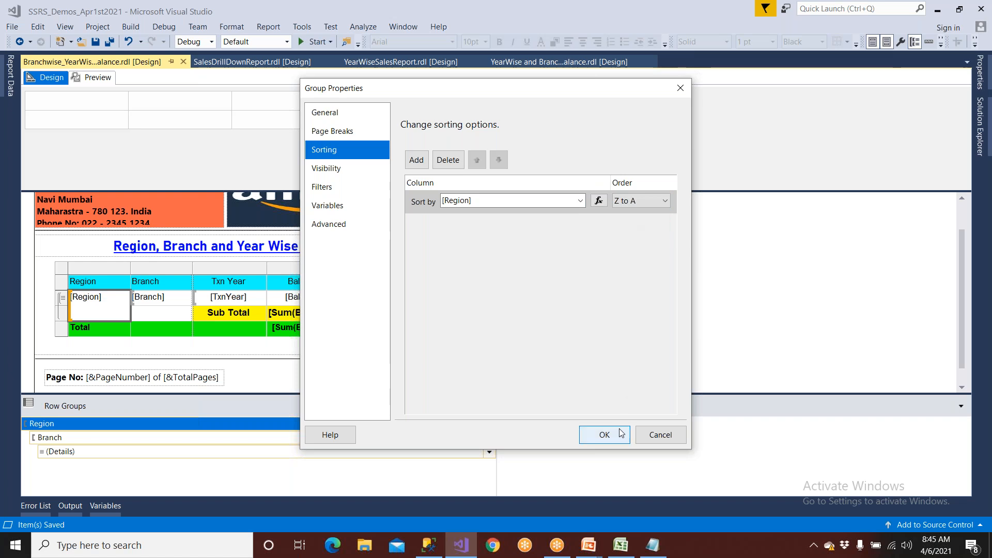
click(604, 434)
click(95, 42)
click(94, 77)
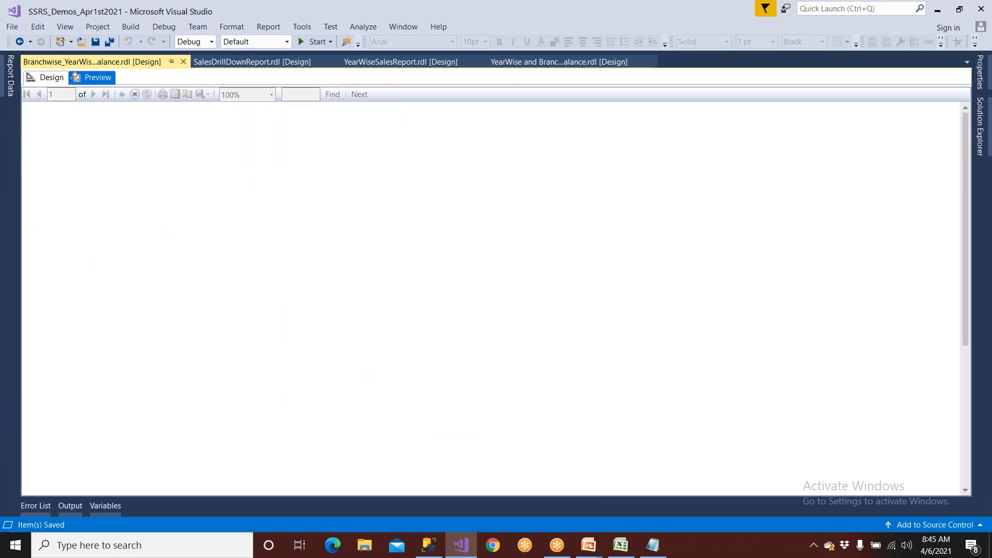
scroll(79, 351, down, 6)
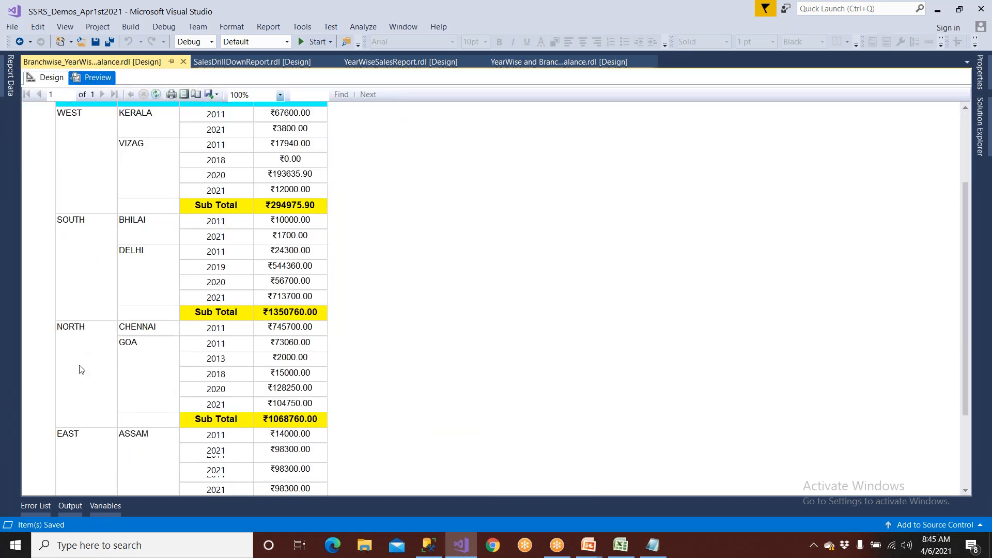
scroll(79, 370, up, 5)
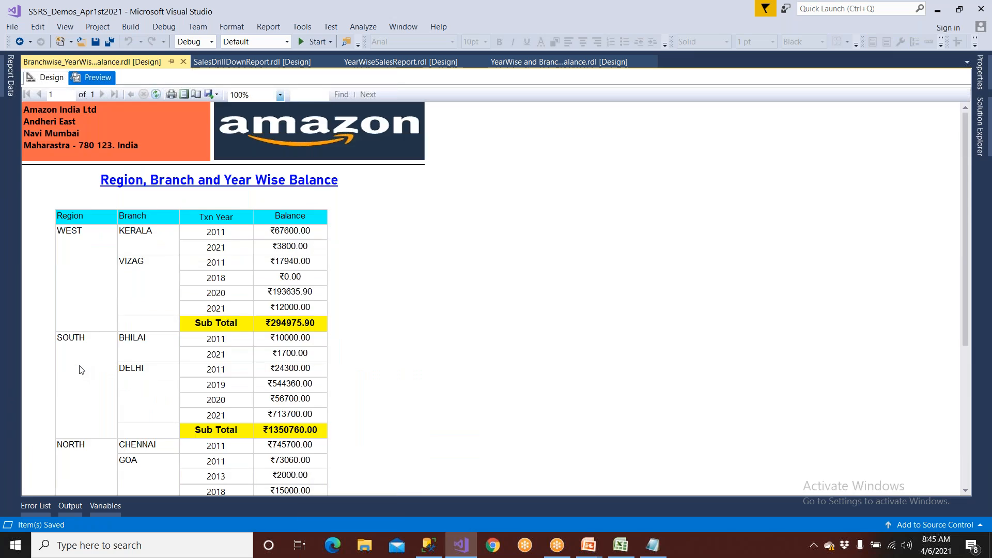
Set the Region row group's sort order back to A to Z in its group properties.
click(52, 77)
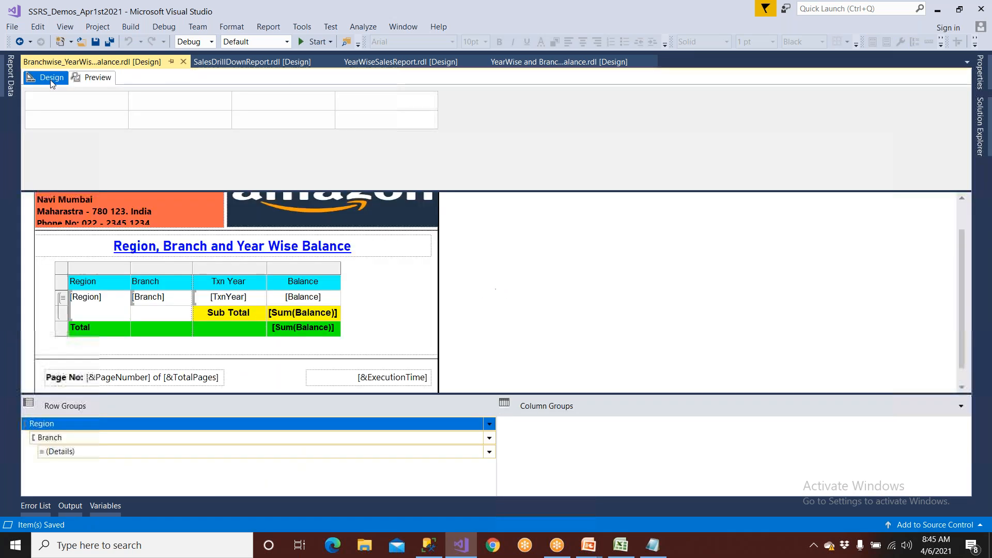
click(489, 424)
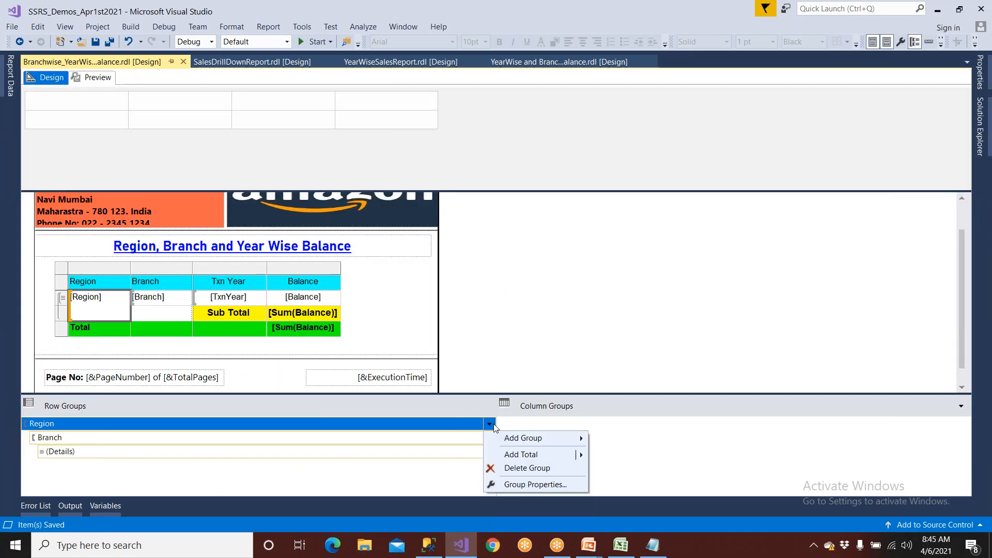
click(532, 486)
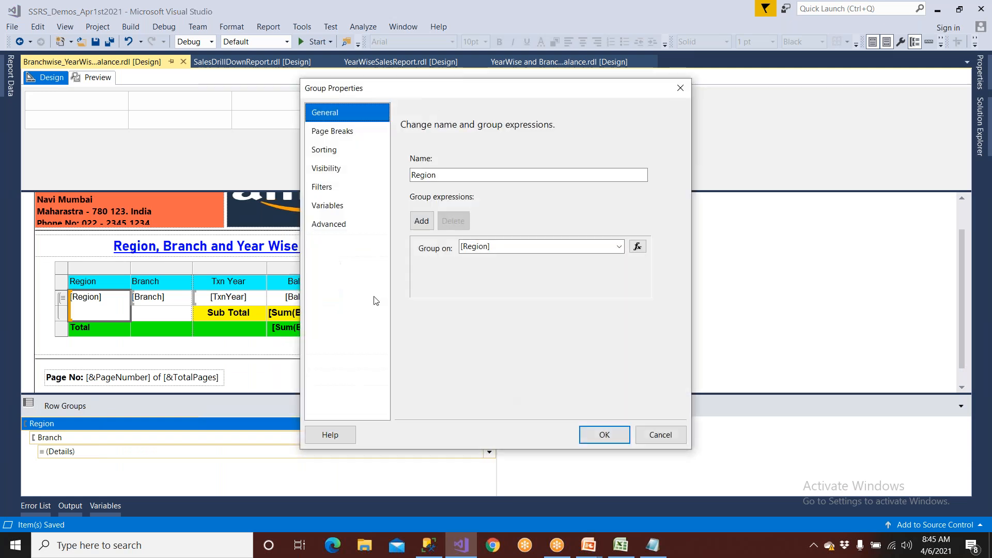
click(333, 151)
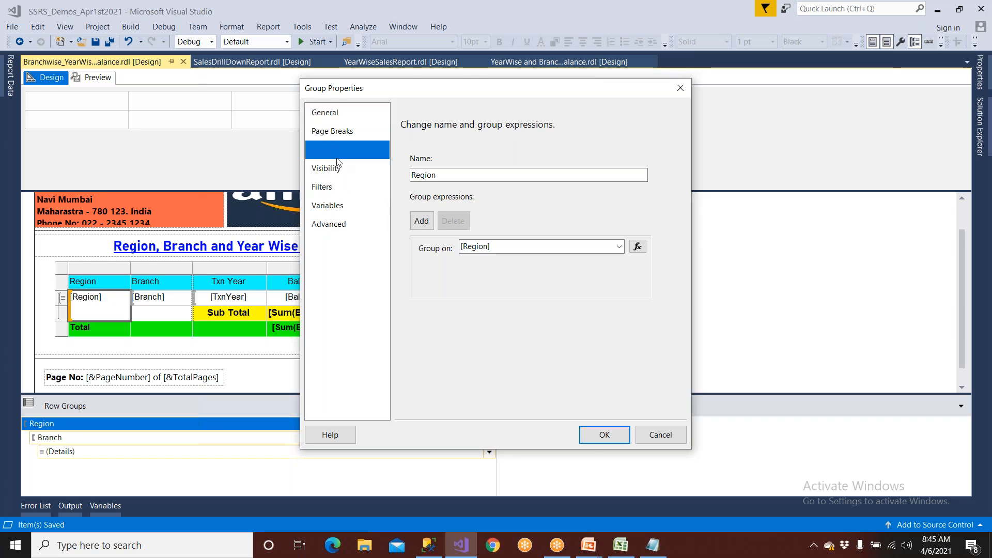
click(636, 199)
click(635, 214)
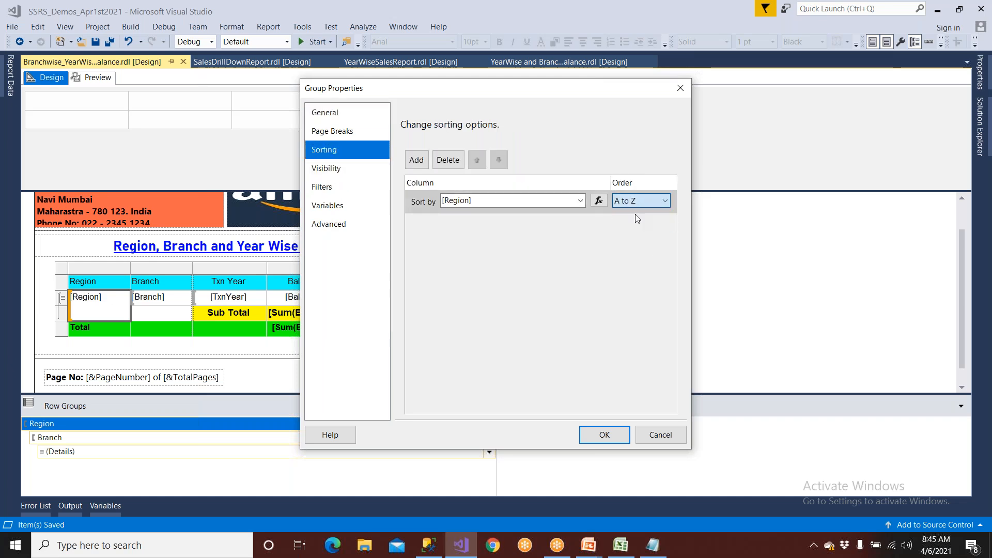
click(626, 438)
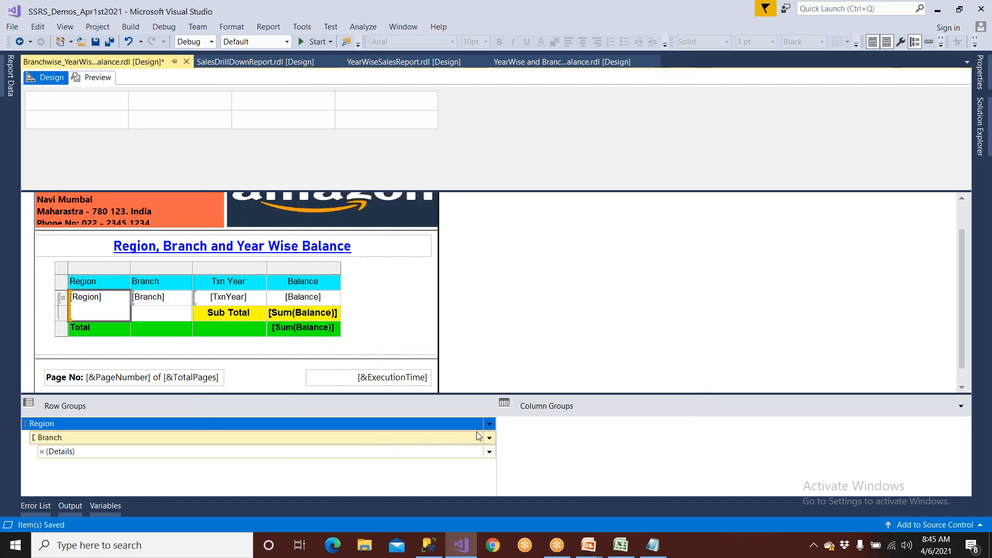
Review the Branch row group's sorting options, then save the report and check its preview.
click(490, 438)
click(519, 498)
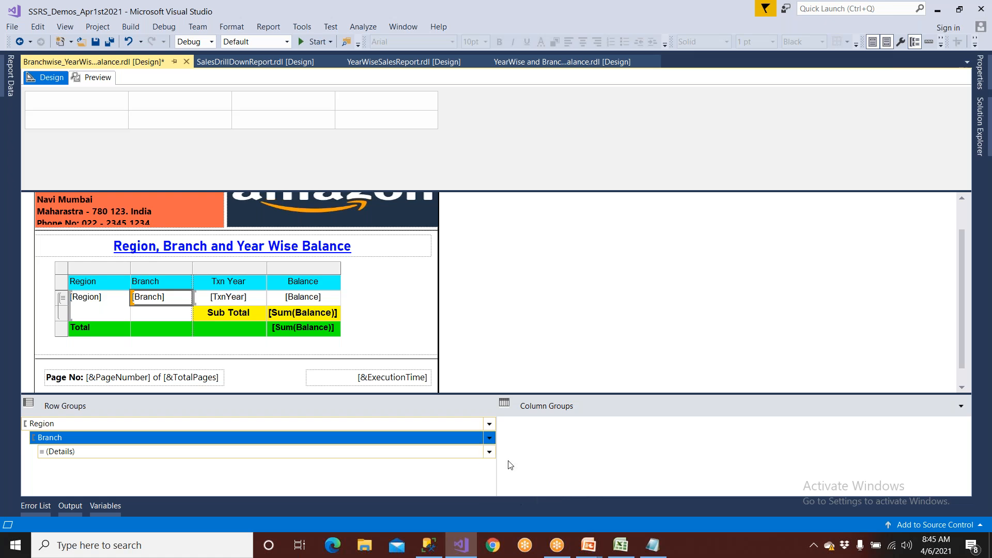
click(324, 150)
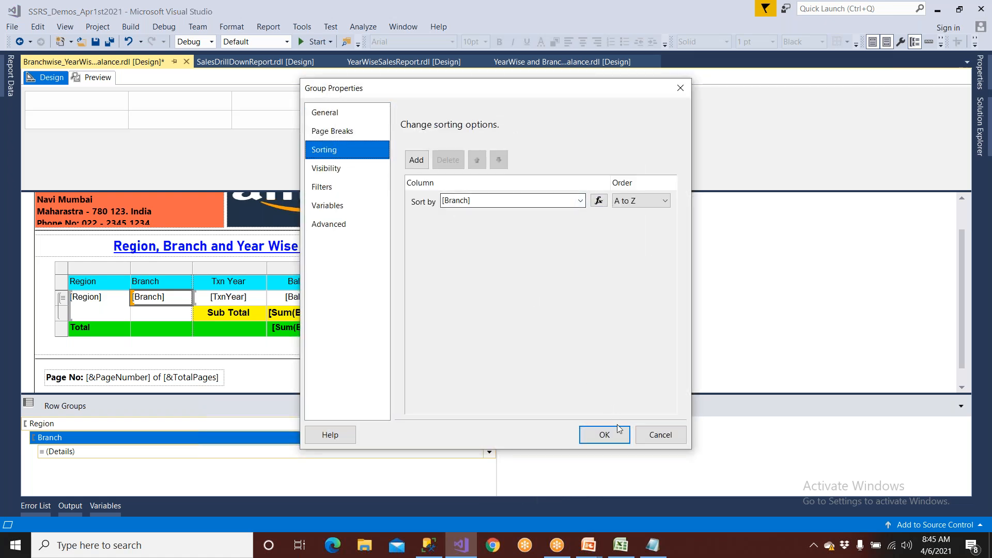
click(622, 436)
click(95, 41)
click(98, 77)
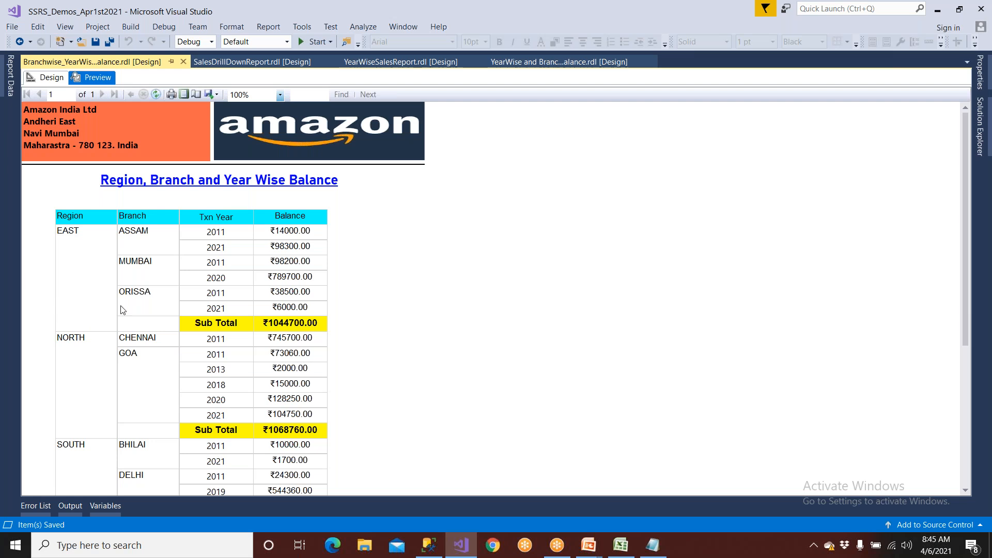
click(50, 78)
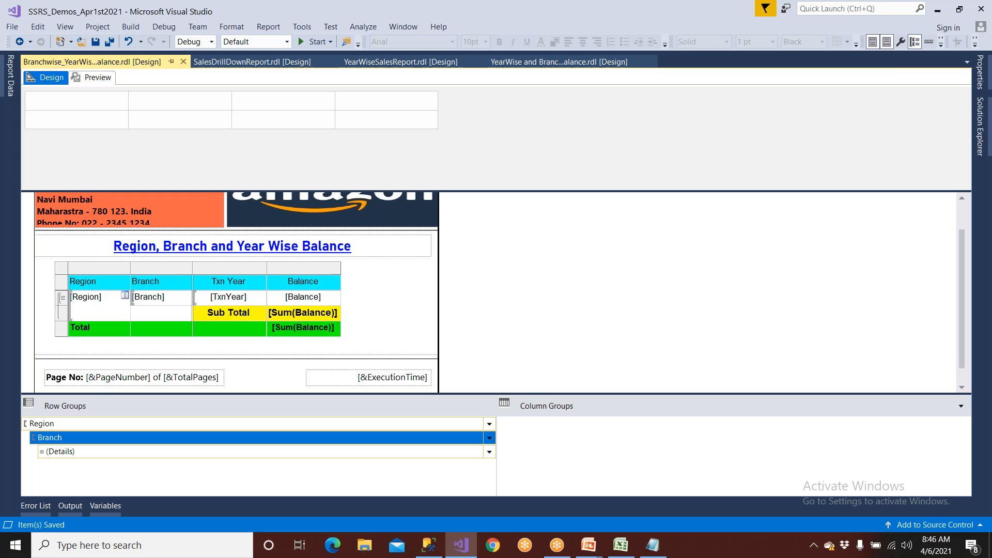
click(98, 79)
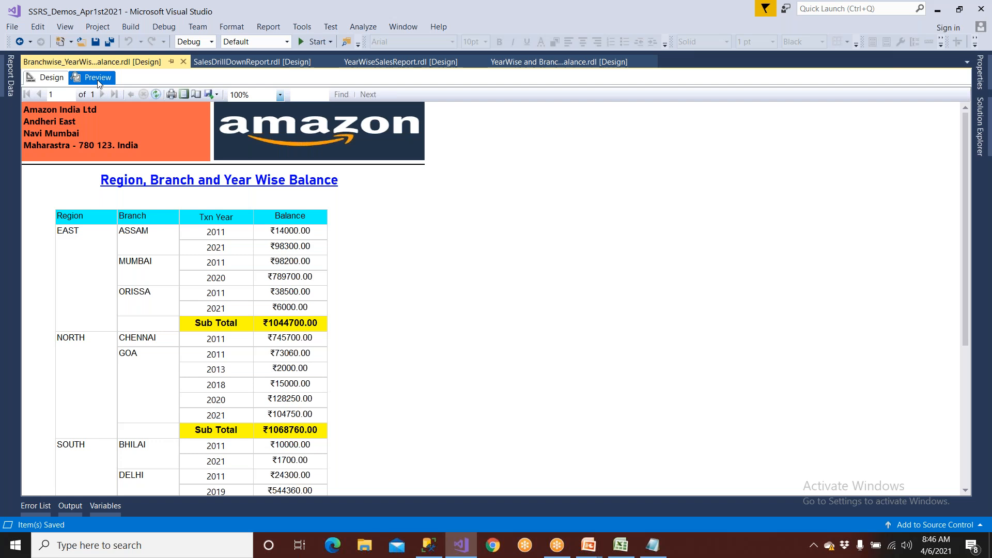
click(45, 79)
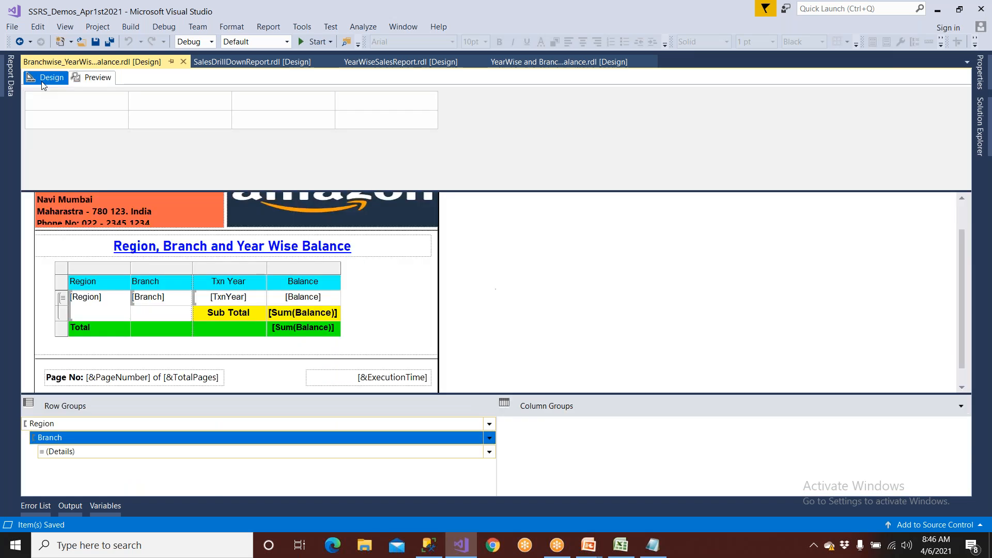
Set the Region row group's document map to [Region] in its advanced group properties.
click(53, 424)
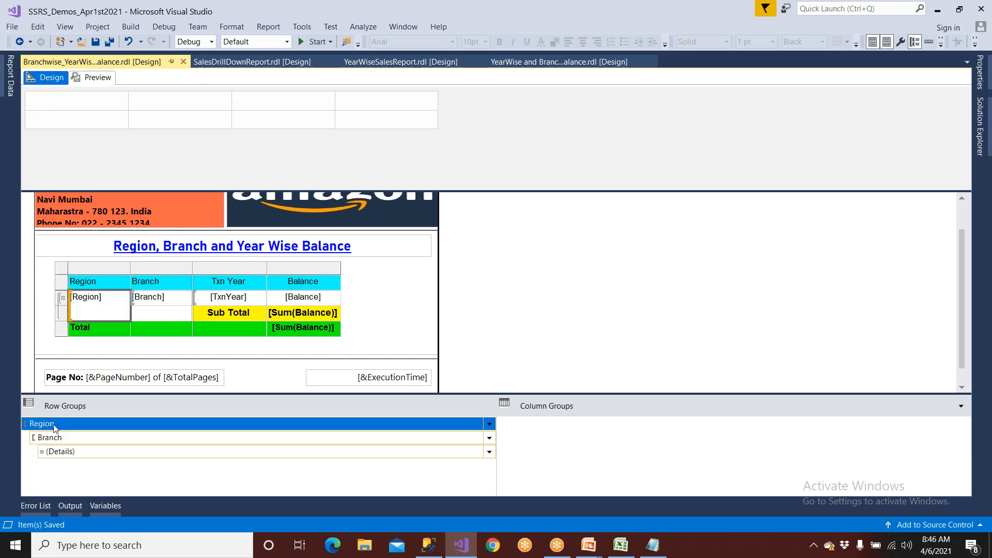
click(489, 424)
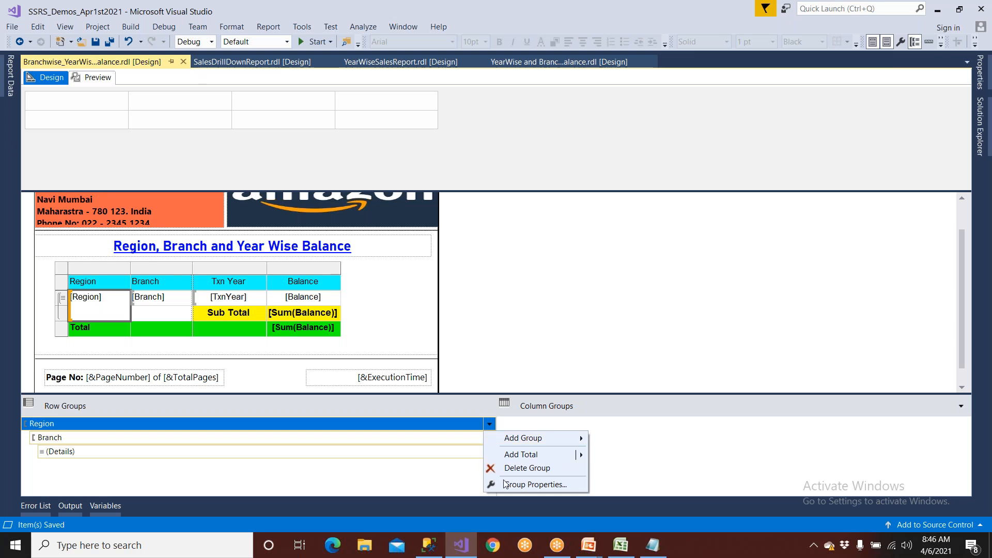
click(505, 483)
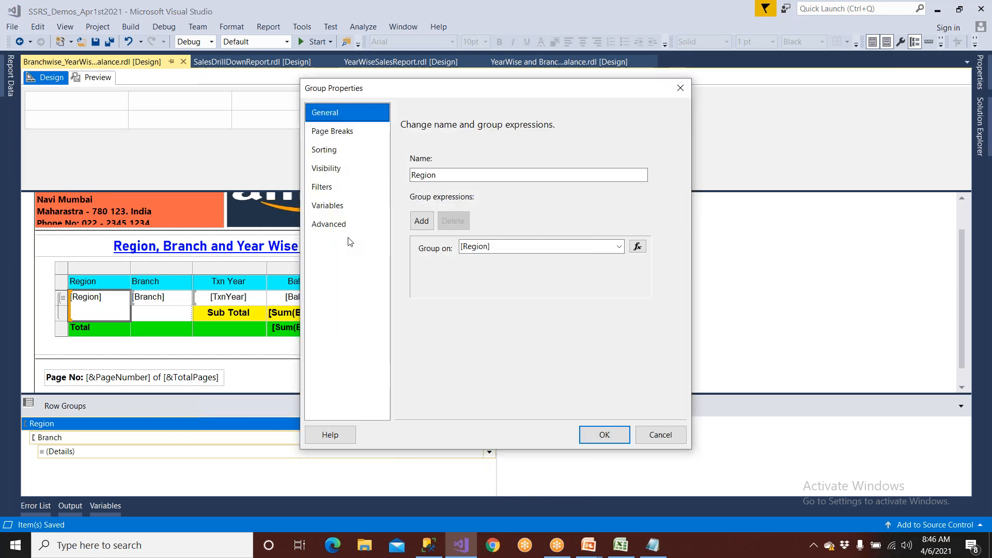
click(348, 228)
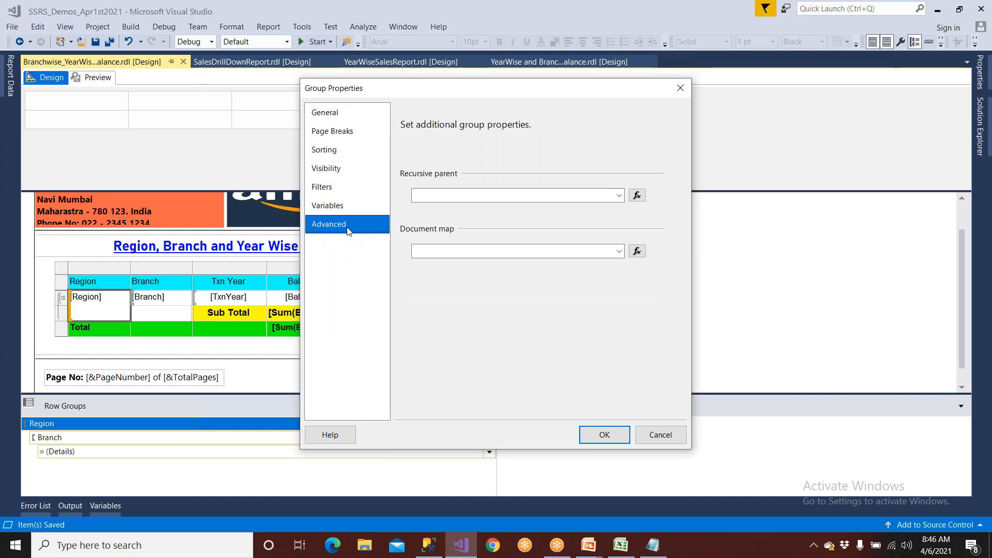
click(619, 253)
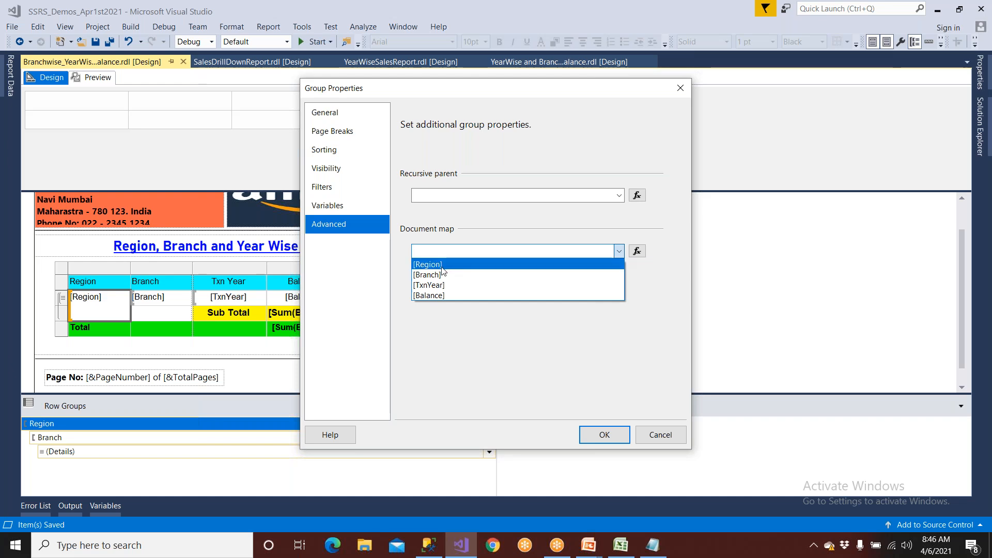
click(441, 265)
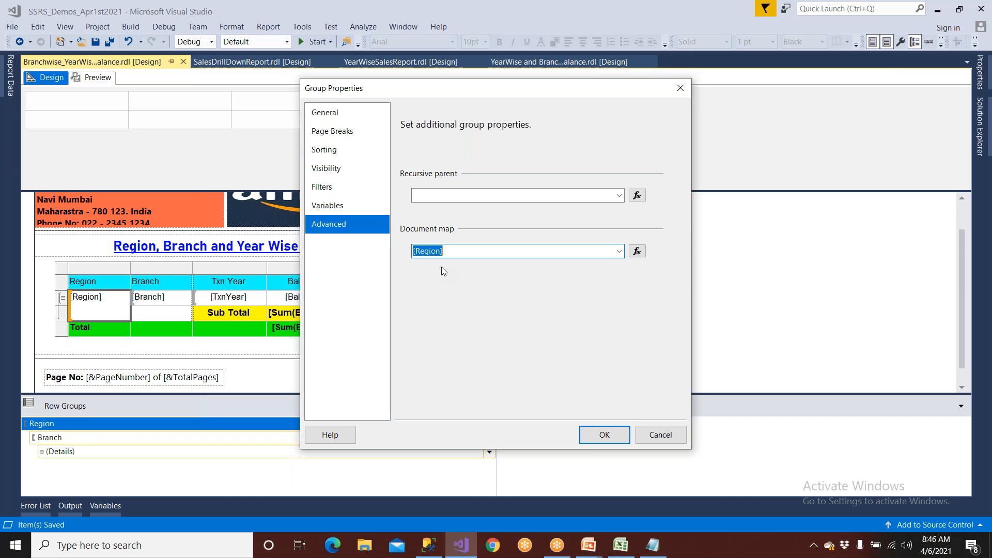
click(602, 434)
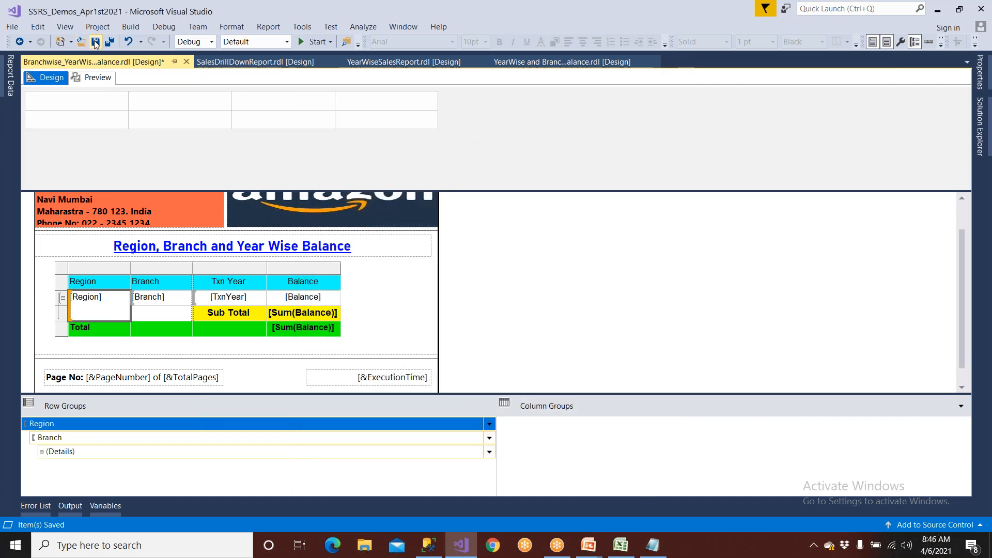
Preview the report and use the document map to visit EAST, NORTH, SOUTH and WEST in turn.
click(96, 77)
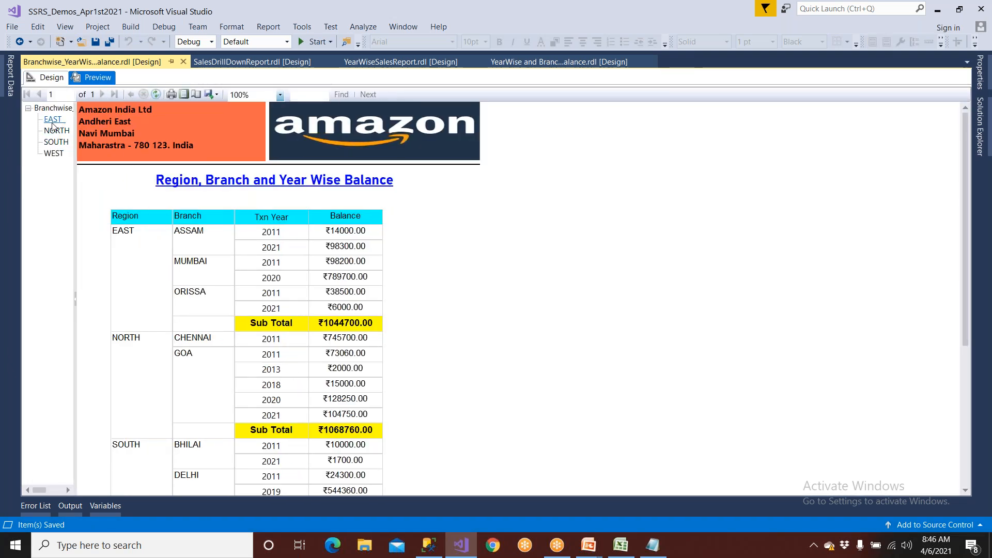
click(53, 121)
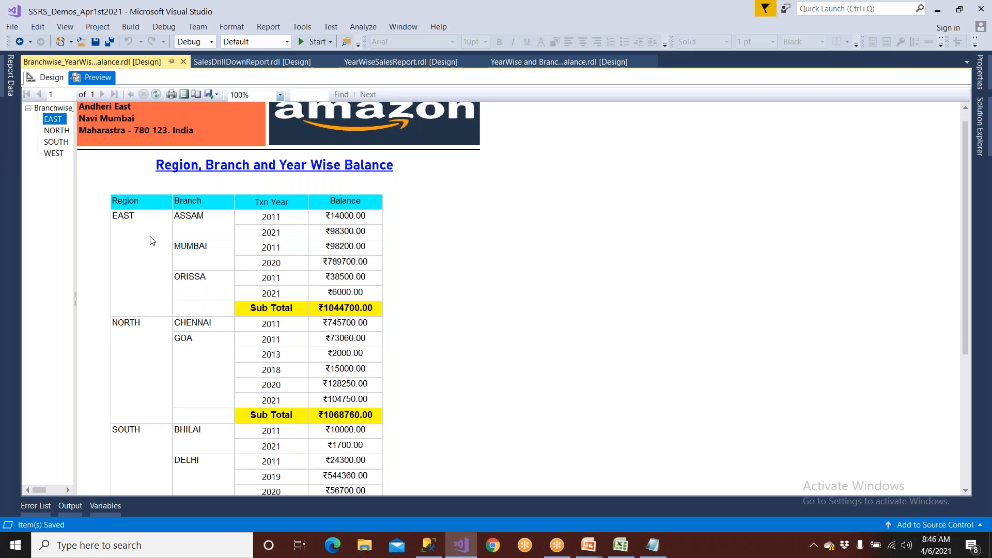
click(57, 131)
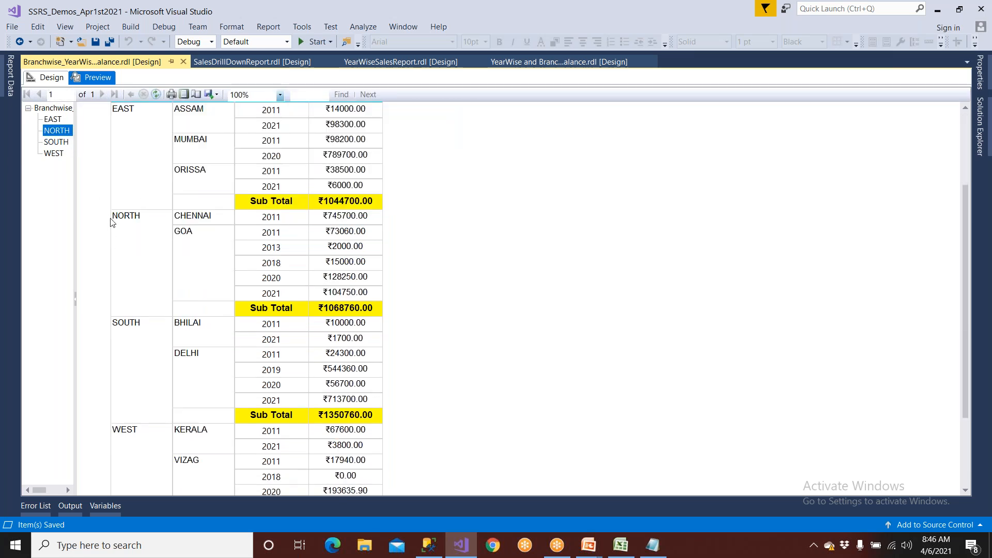
click(56, 142)
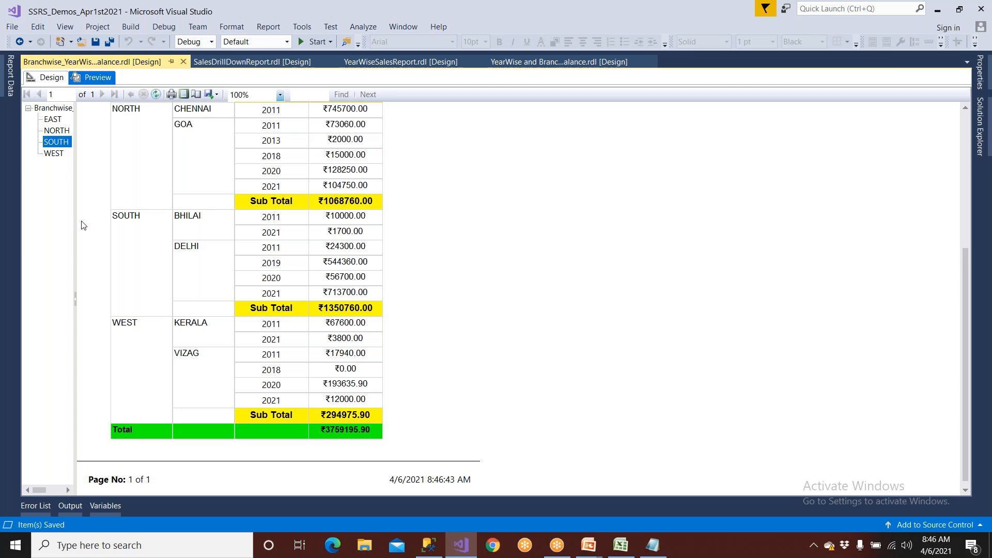
click(53, 153)
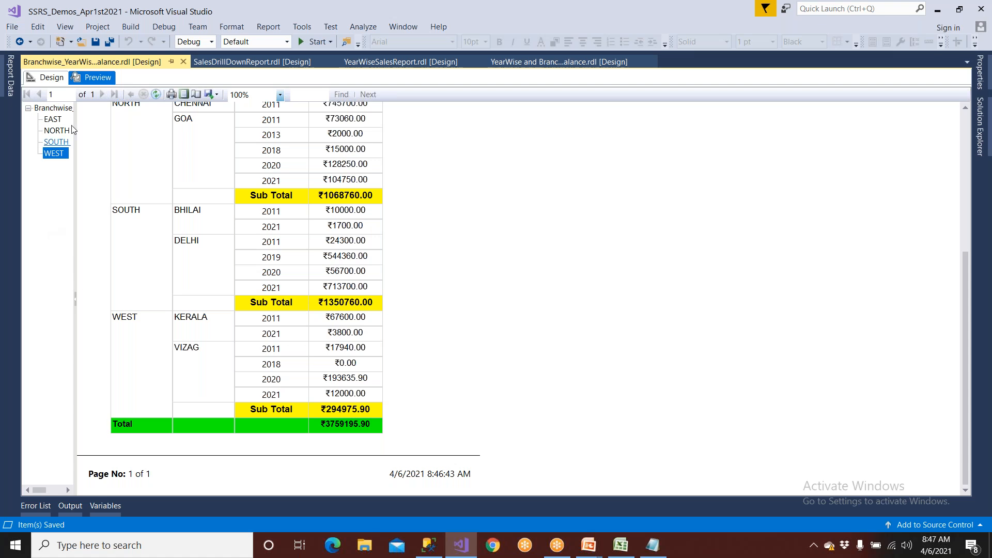
Enable page breaks between each instance of the Region row group and save the report.
click(51, 78)
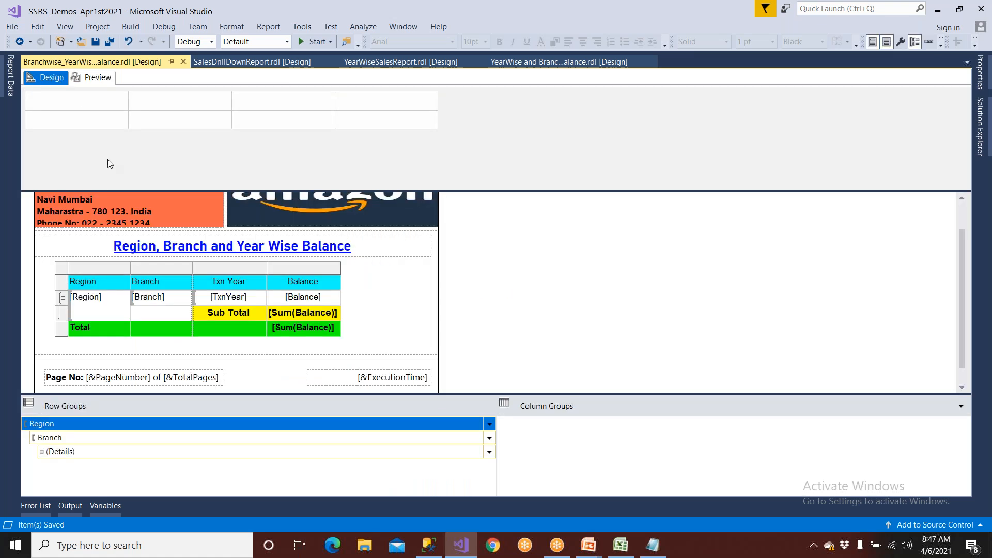
click(490, 423)
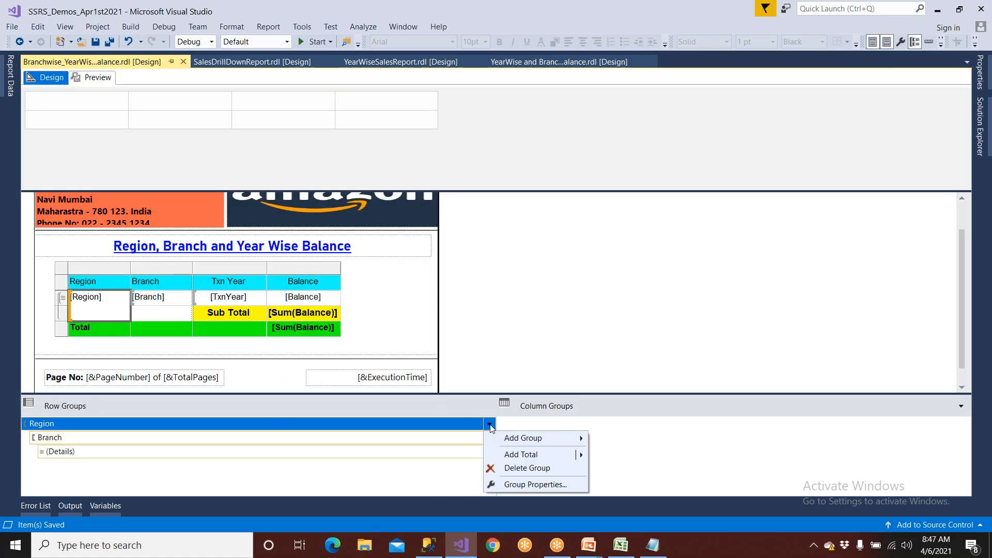
click(508, 484)
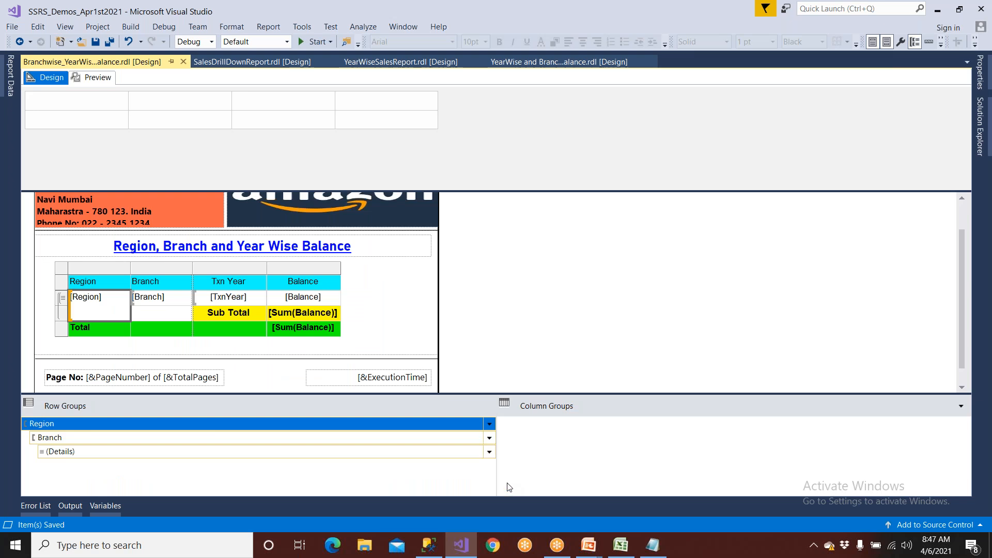
click(337, 134)
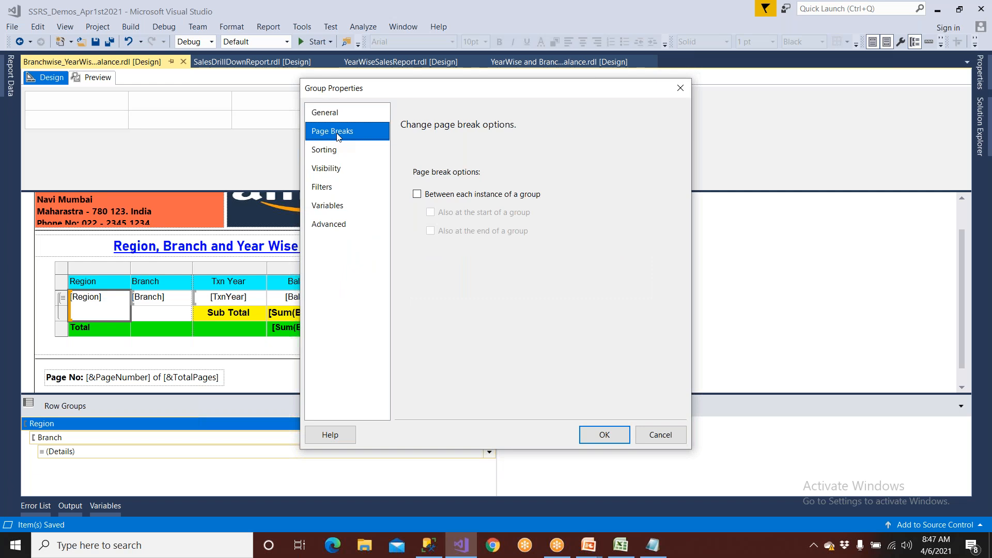
click(417, 194)
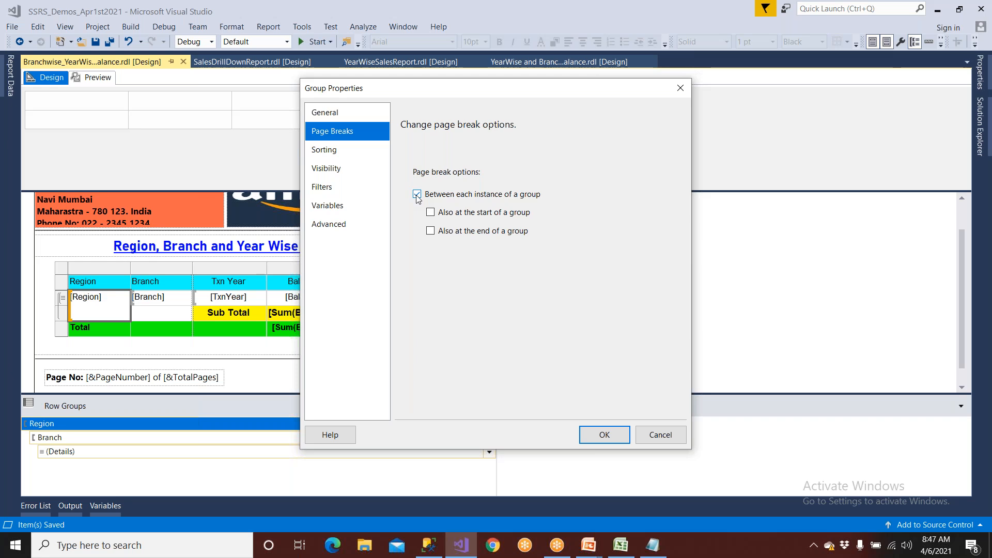
click(604, 435)
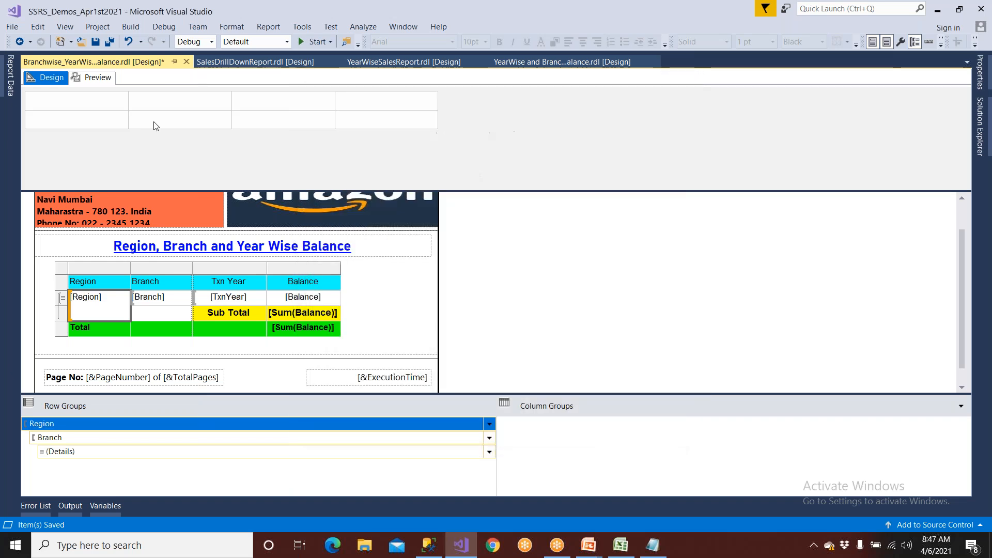
click(94, 42)
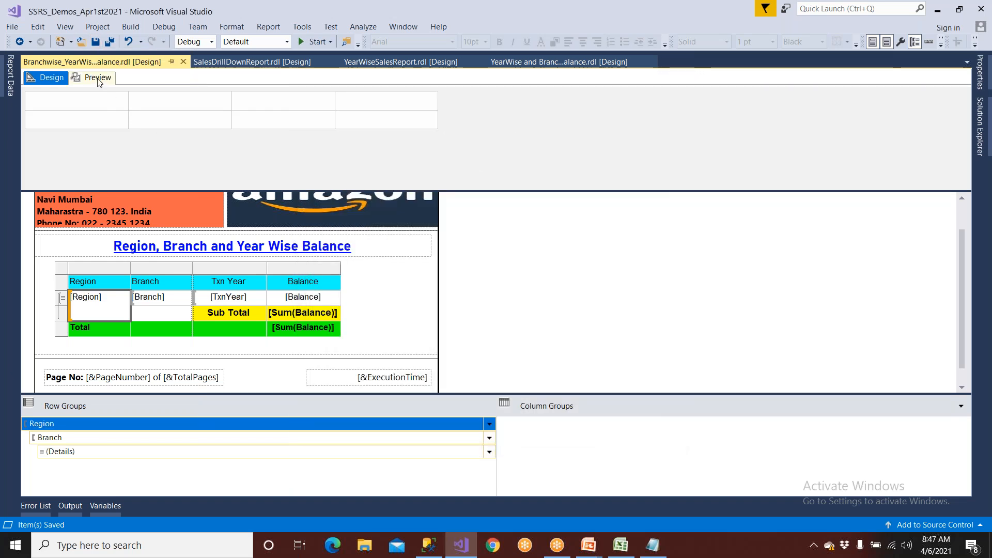
Check the page breaks in the report preview by jumping between the four regions through the document map.
click(95, 77)
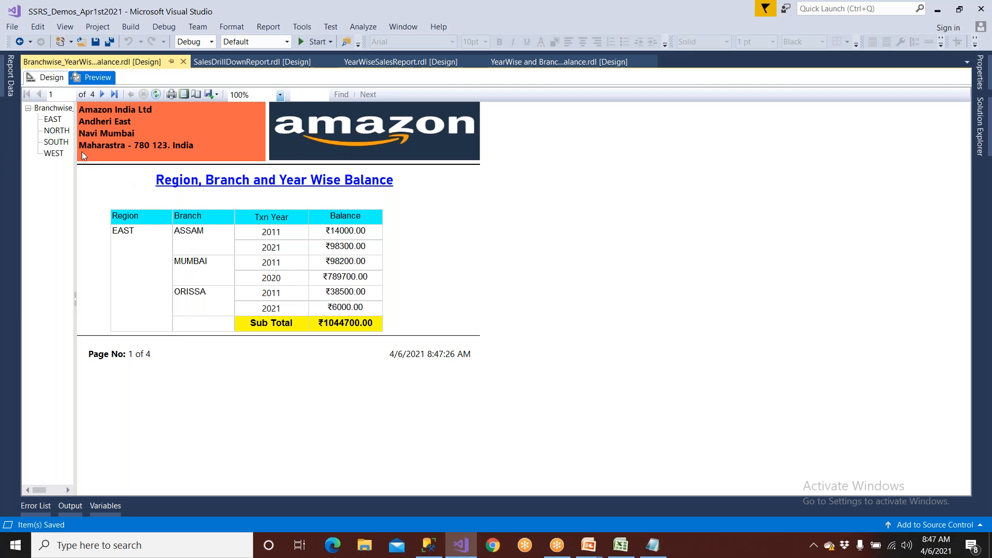
click(53, 118)
click(56, 131)
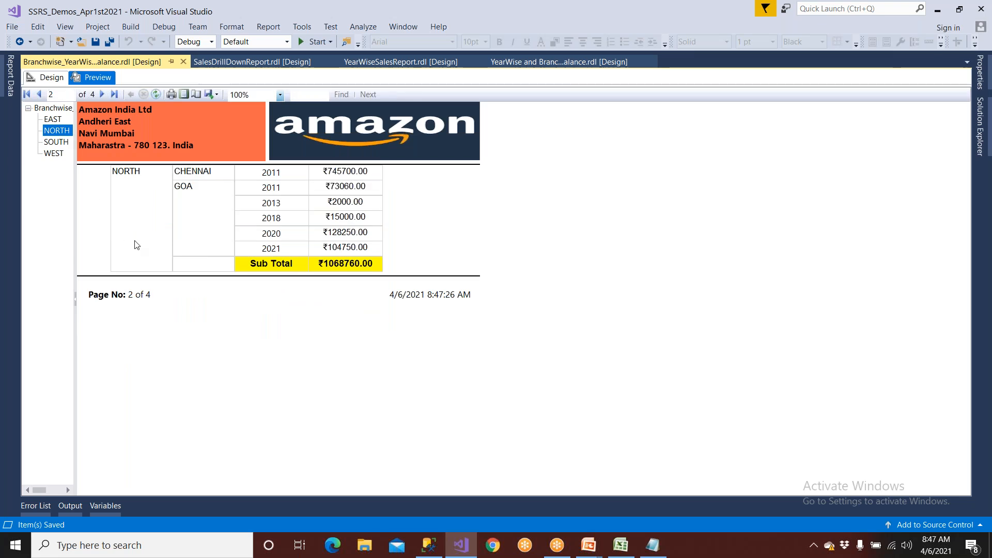
click(56, 142)
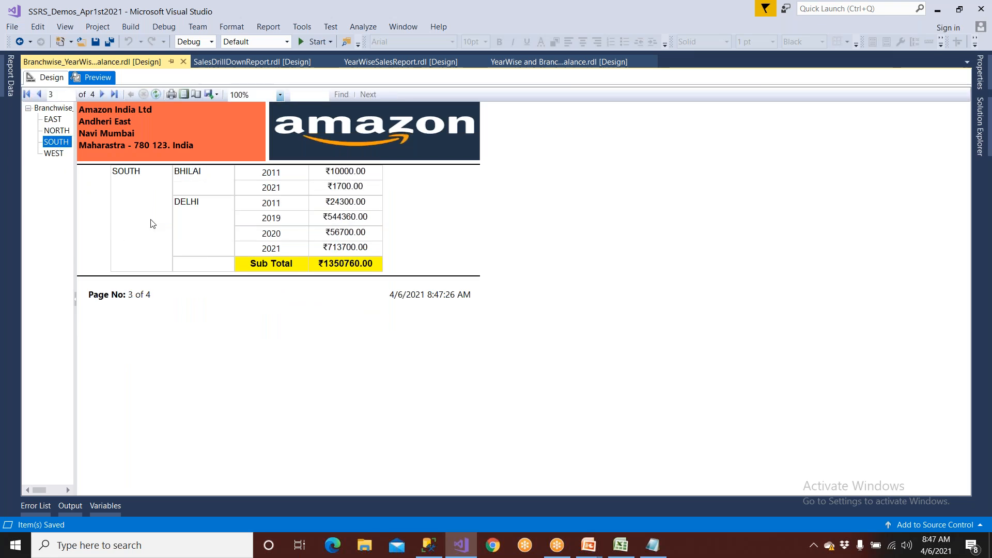
click(56, 153)
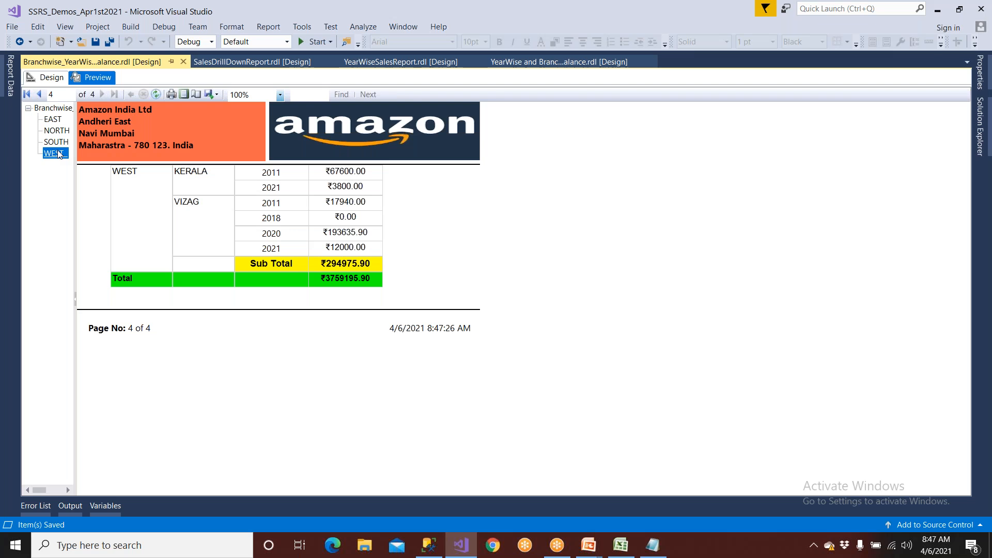
click(56, 142)
click(56, 130)
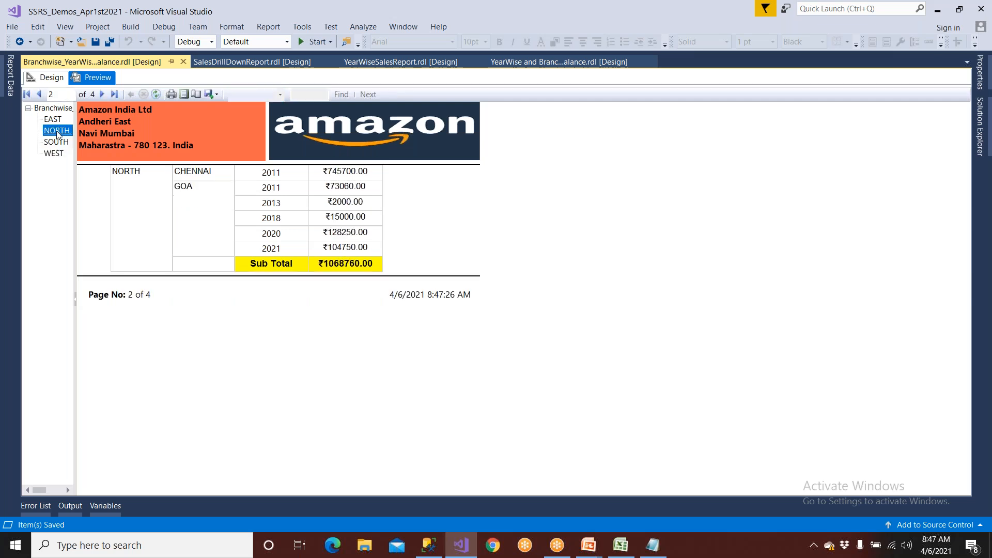
click(56, 130)
click(56, 142)
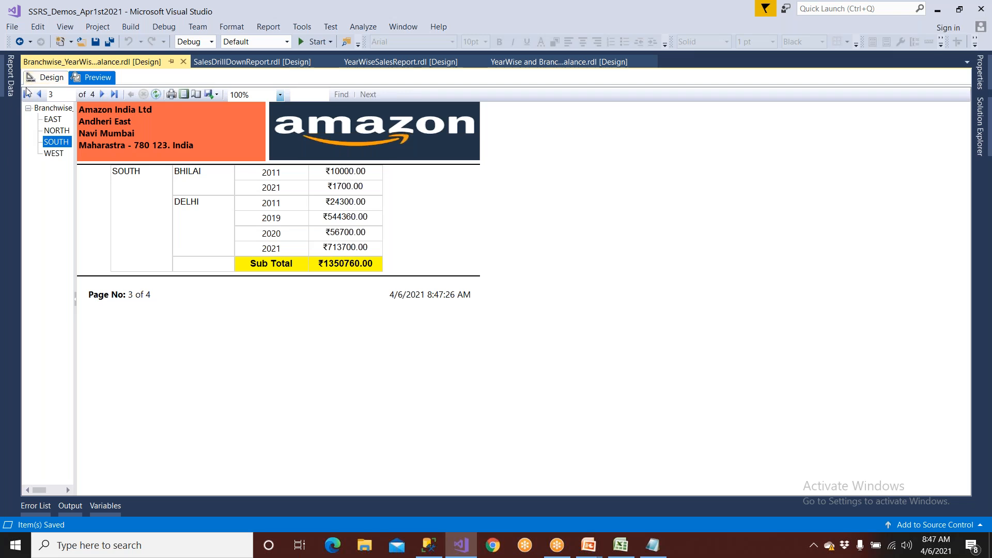
Review the document map setting in the Region row group's advanced properties and accept it as it is.
click(48, 76)
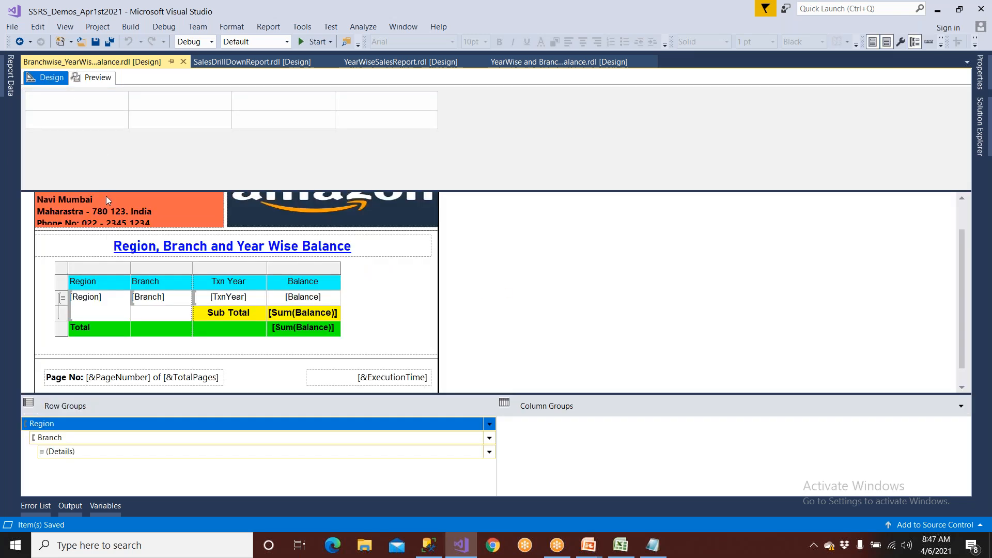
click(74, 419)
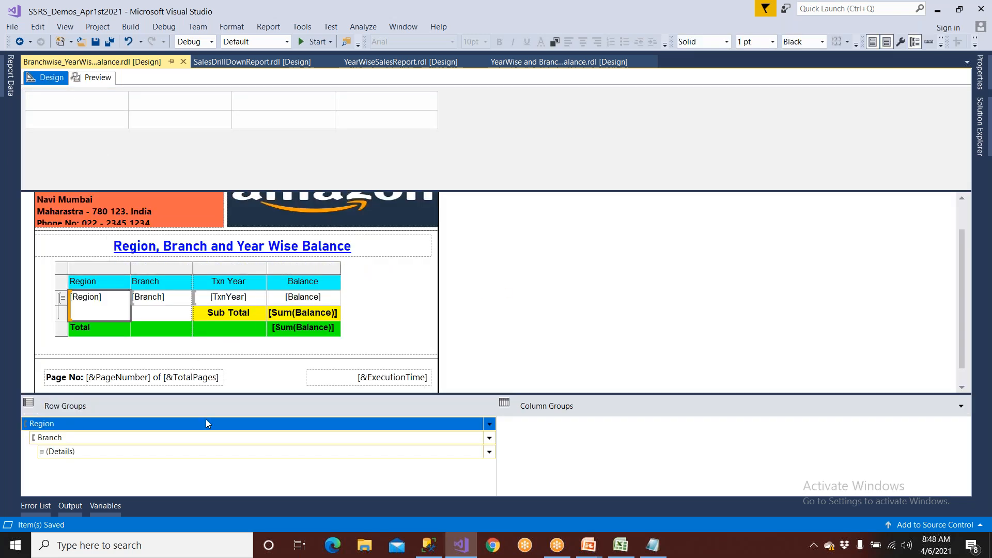
click(488, 424)
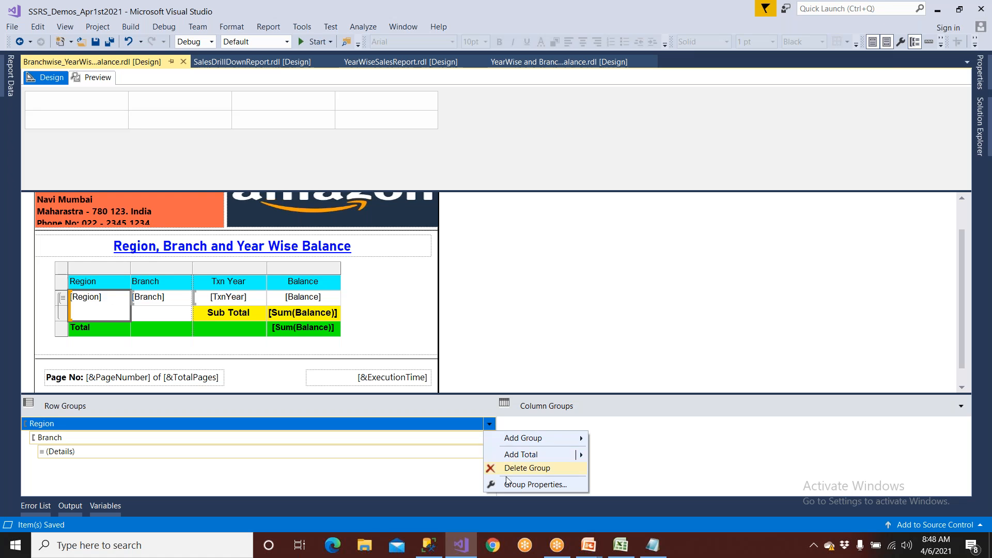
click(535, 484)
click(345, 232)
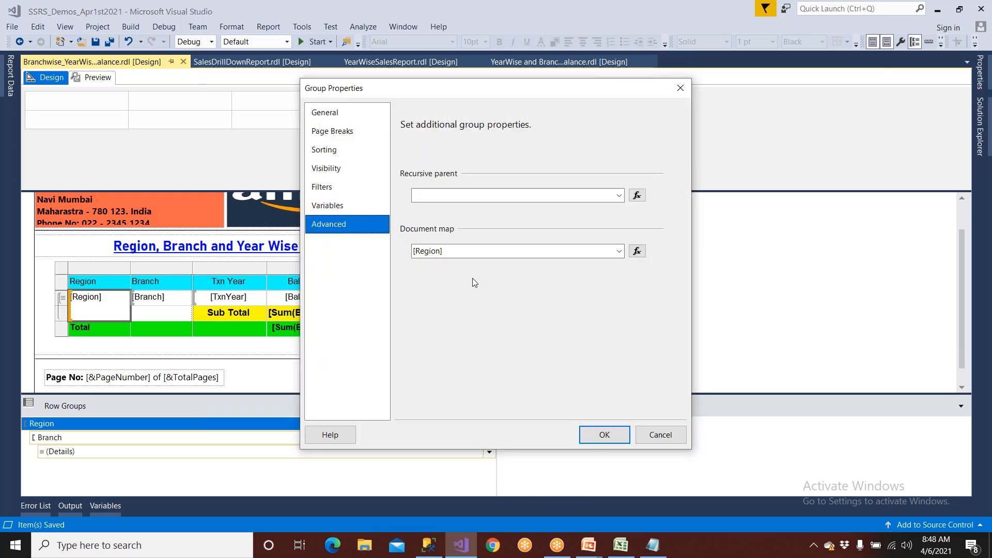
click(603, 436)
Preview the report again and step through the document map entries from WEST up to EAST.
click(97, 78)
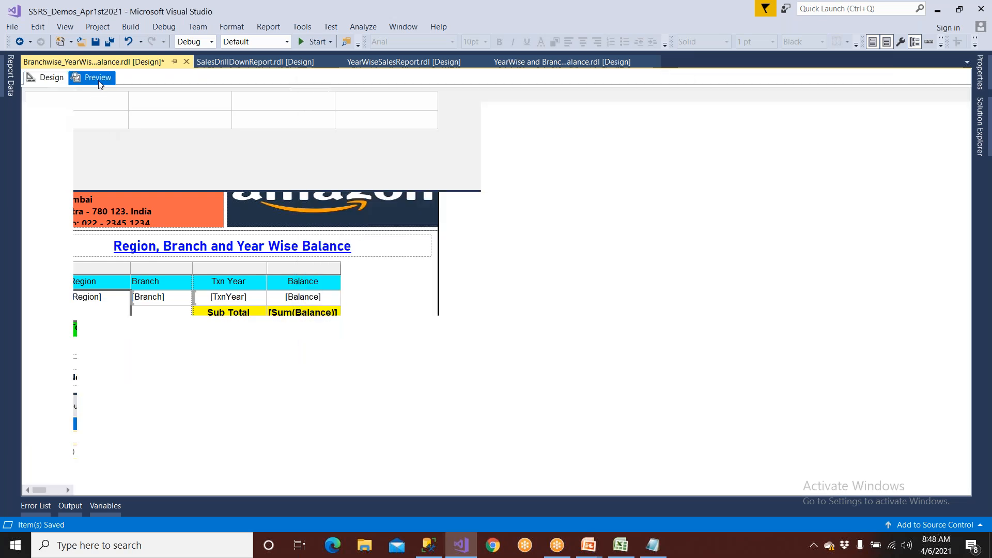
click(54, 153)
click(55, 142)
click(57, 130)
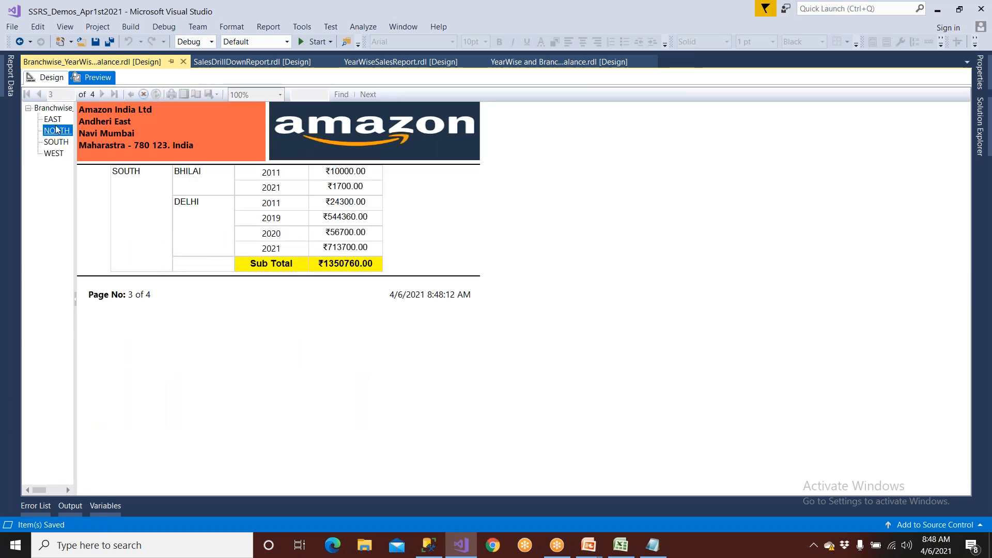
click(53, 120)
Return to the report design, review the Region row group's page break options and accept them as they are.
click(51, 78)
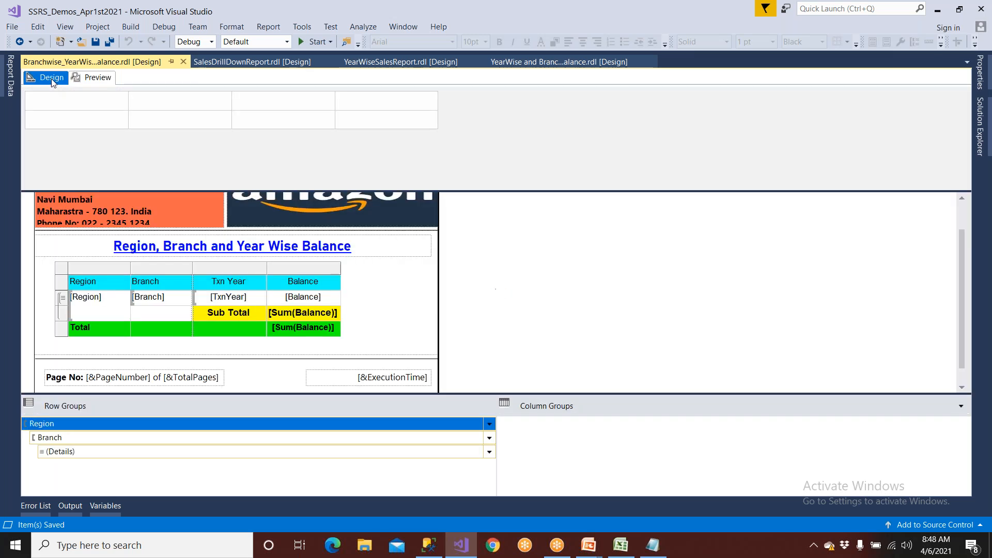
click(490, 424)
click(516, 484)
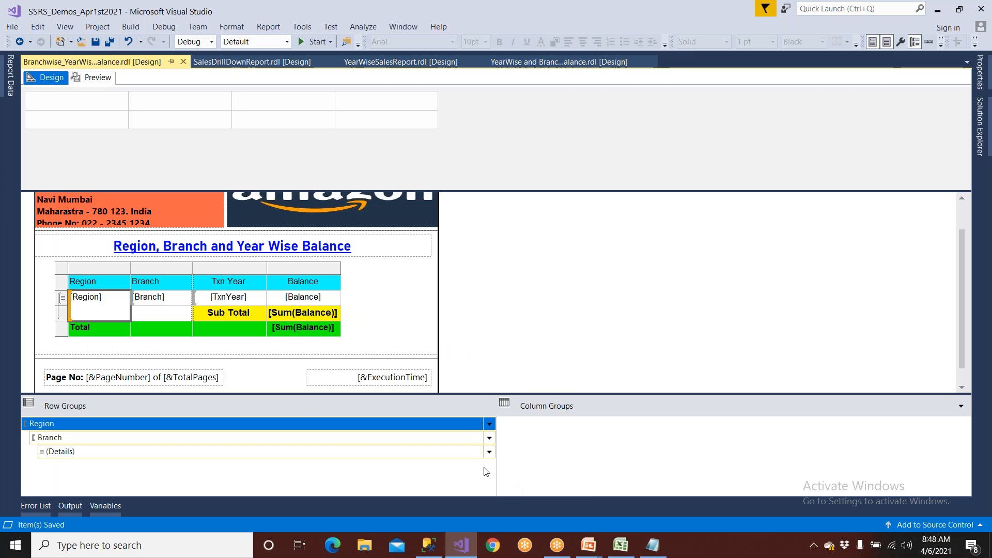
click(331, 132)
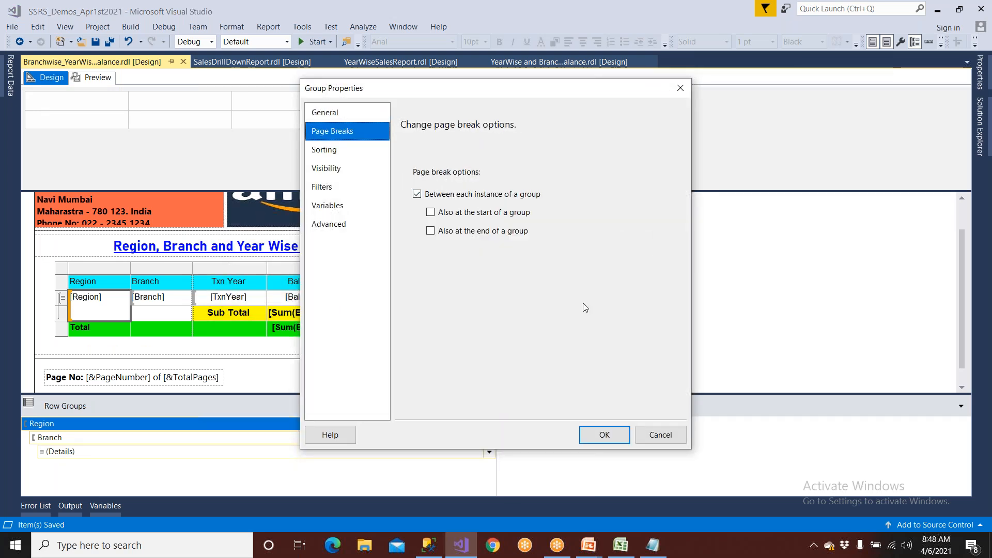
click(605, 434)
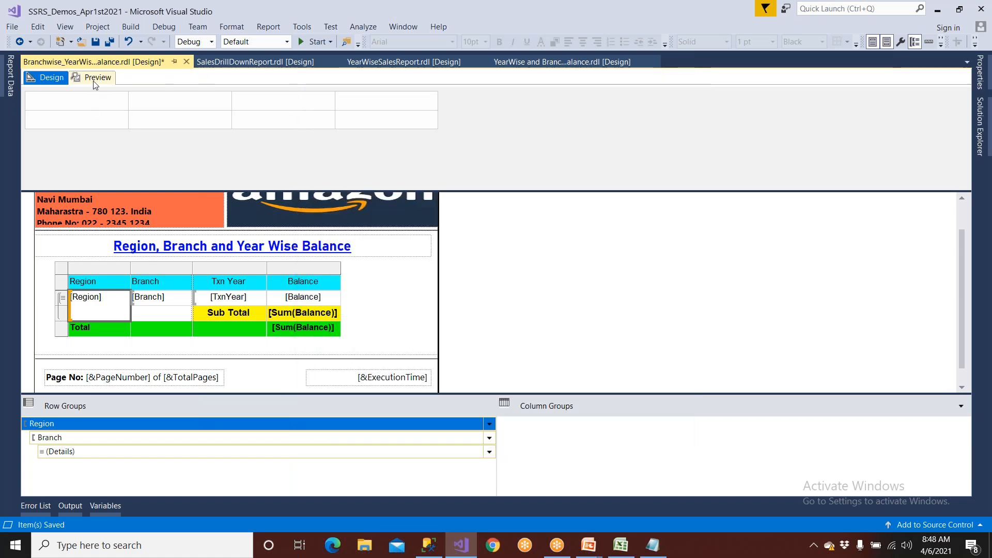
Preview the report and step through the document map entries from EAST to WEST.
click(95, 79)
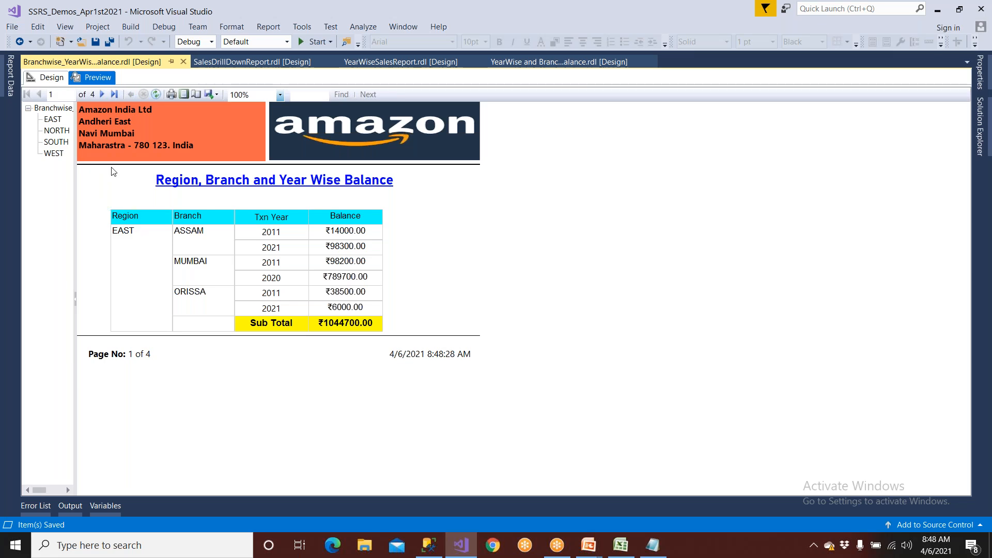
click(56, 122)
click(57, 131)
click(58, 142)
click(56, 154)
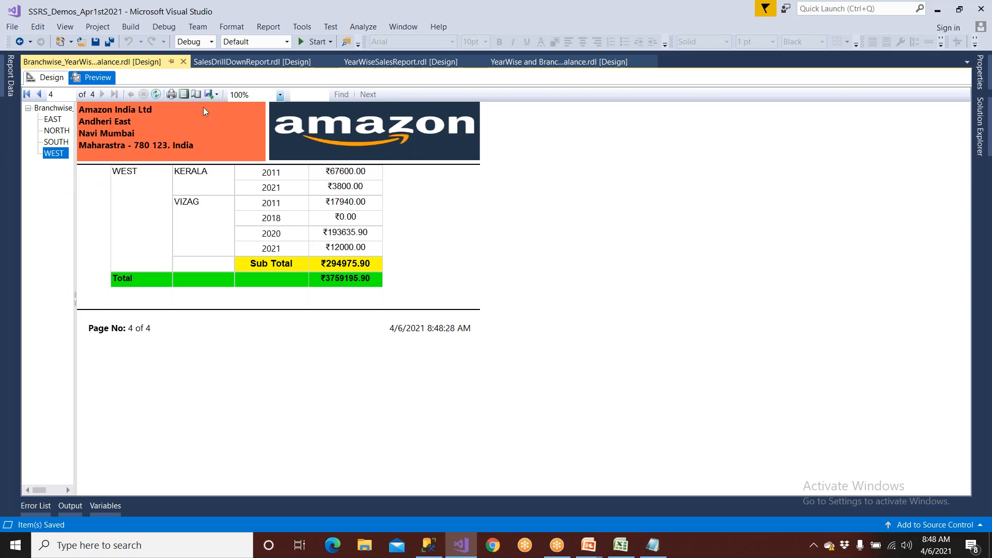
Export the report to Excel as Branchwise_YearWise_Balance in the Downloads folder.
click(217, 95)
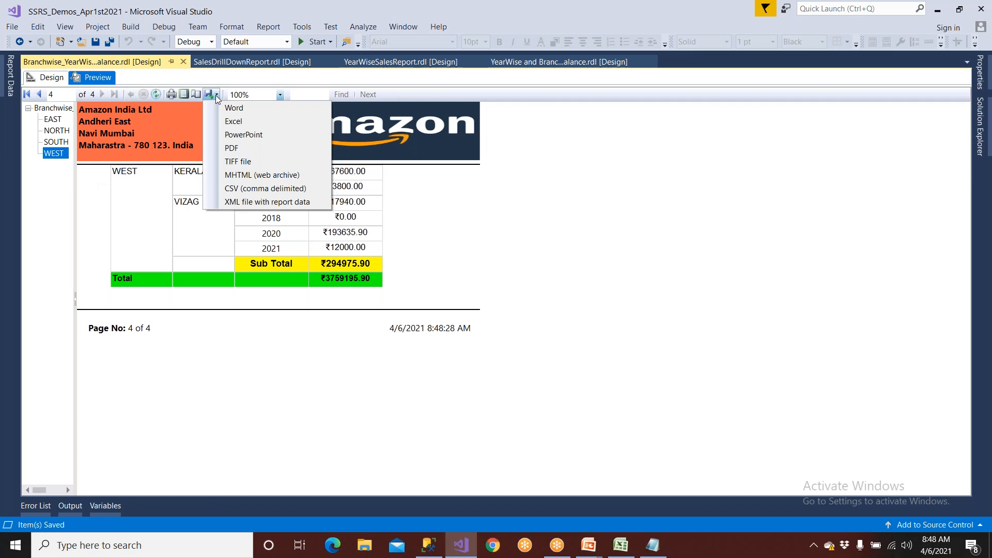
click(227, 121)
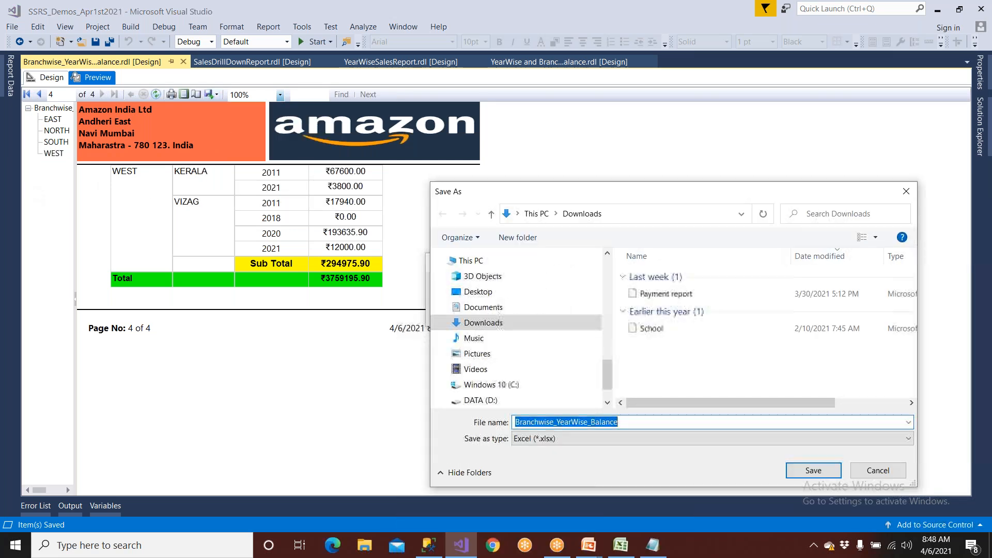
click(791, 471)
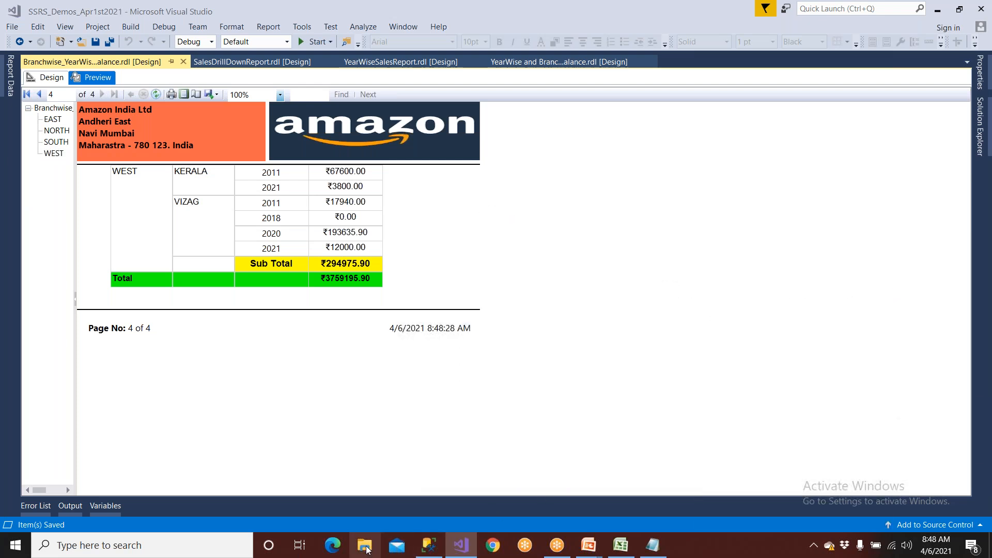
Switch to File Explorer and open the exported Branchwise_YearWise_Balance workbook from the Downloads folder.
click(365, 546)
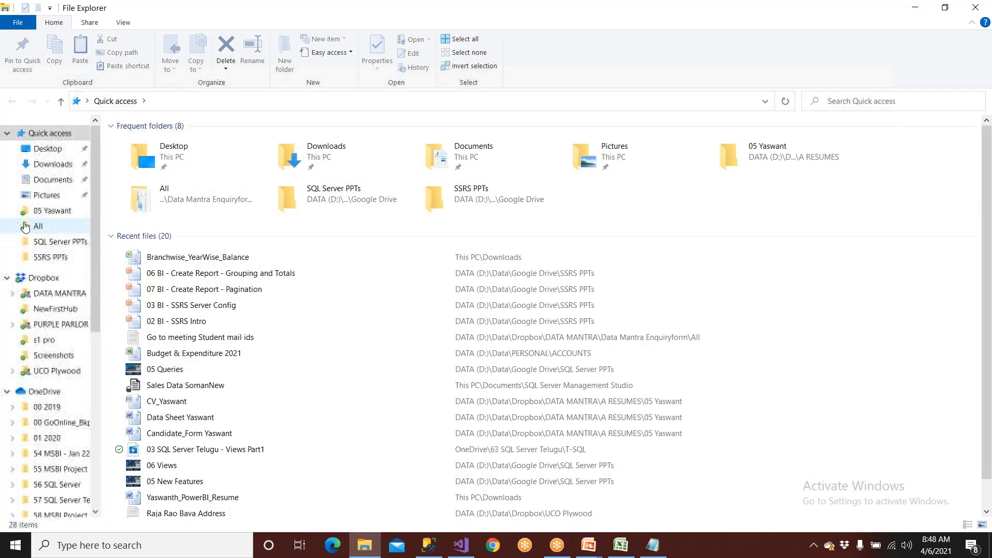
click(47, 164)
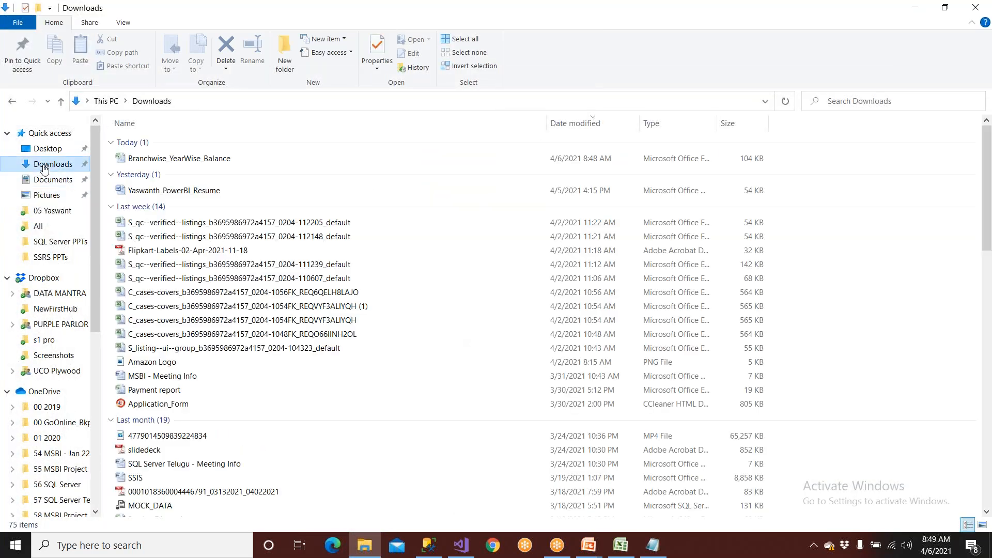
click(170, 159)
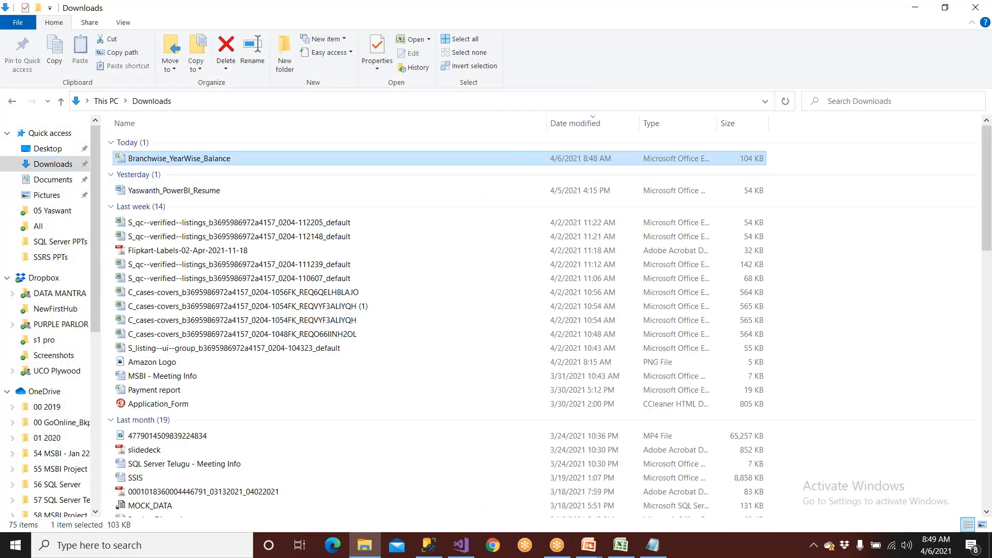
double_click(179, 159)
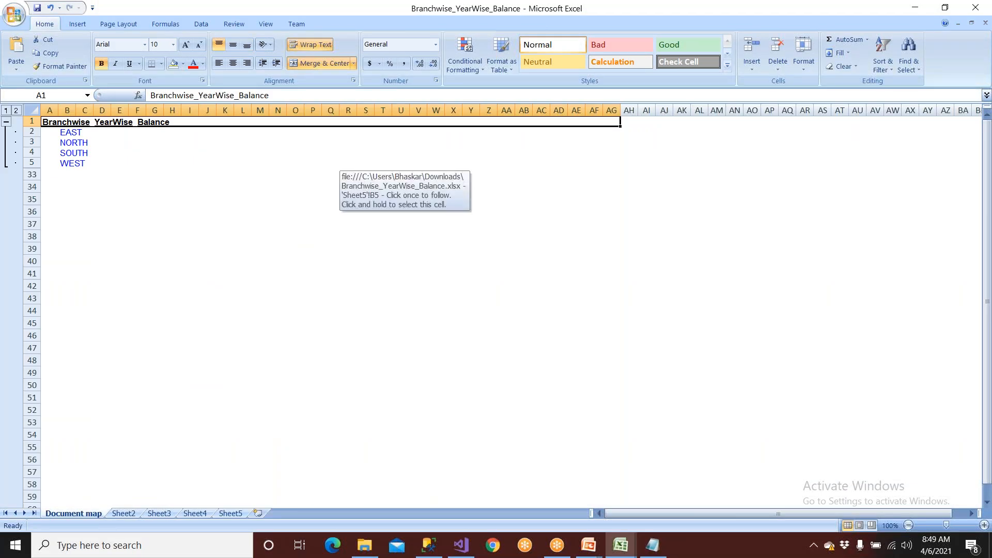
Follow the EAST, NORTH and SOUTH links on the workbook's Document map sheet to check each region's sheet.
click(72, 135)
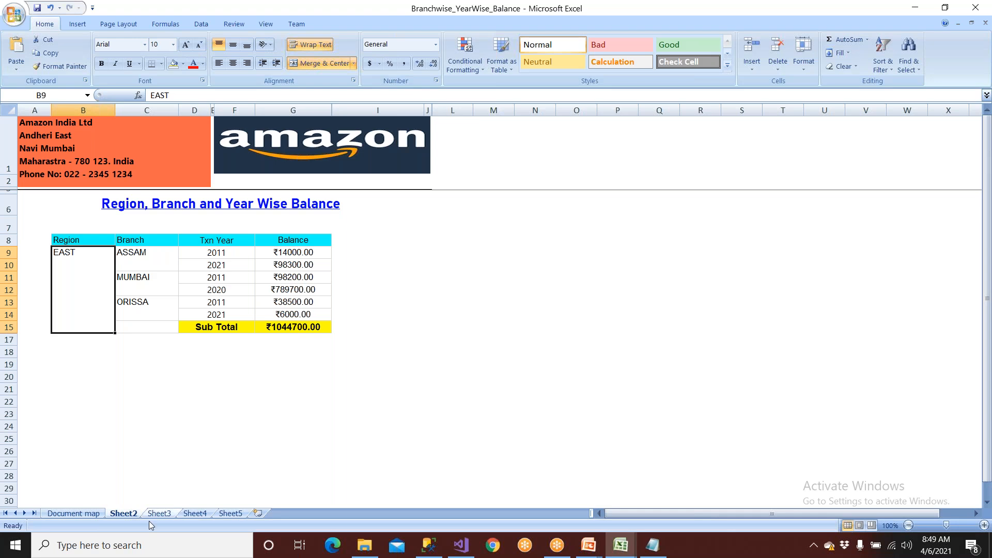
click(88, 514)
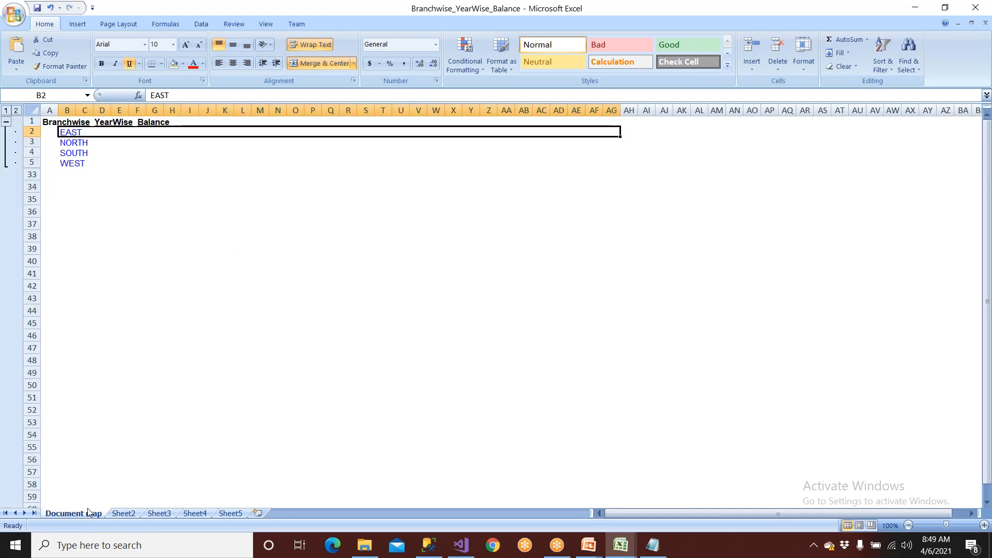
click(76, 143)
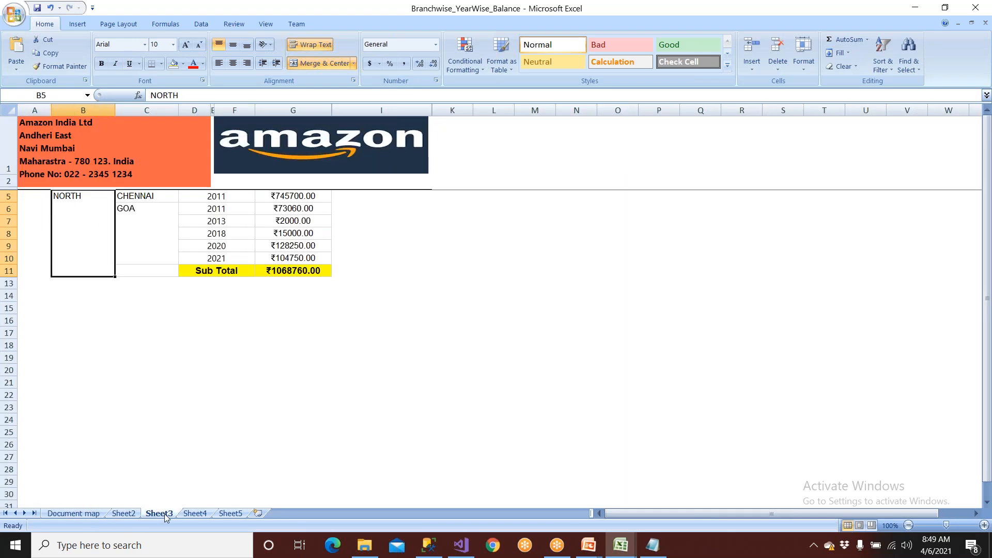
click(80, 514)
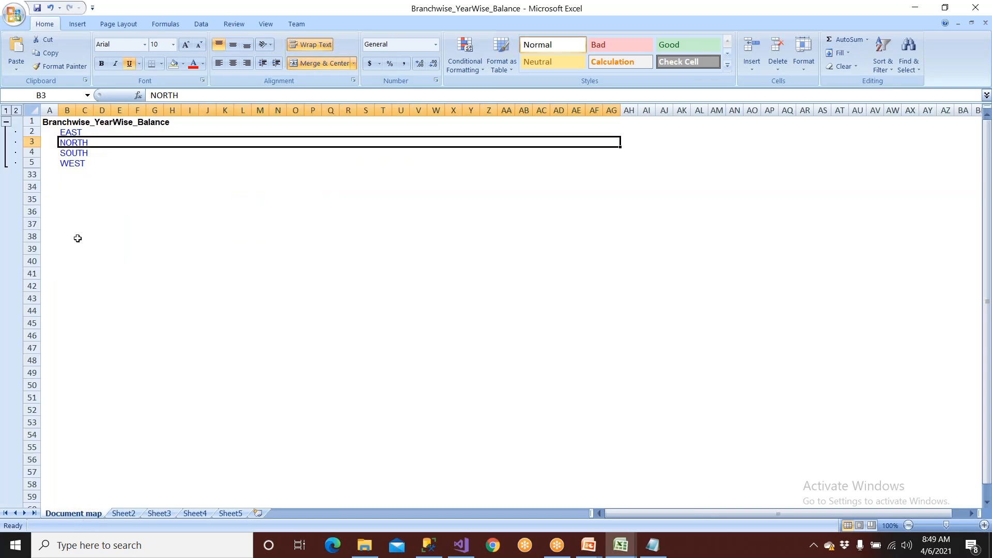
click(78, 152)
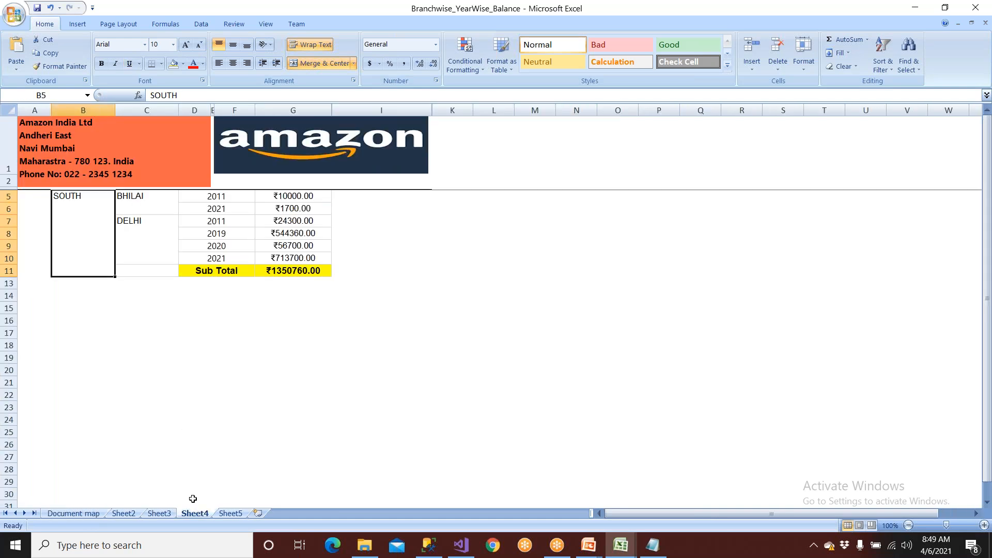
Look through the region sheets from Sheet5 back to Sheet2 and return to the Document map sheet.
click(230, 514)
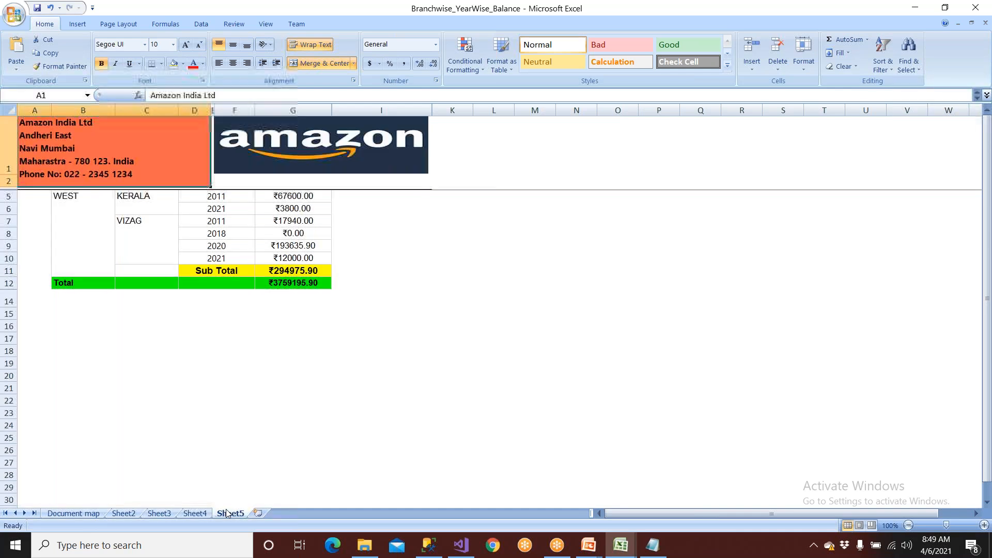
click(199, 514)
click(159, 514)
click(124, 514)
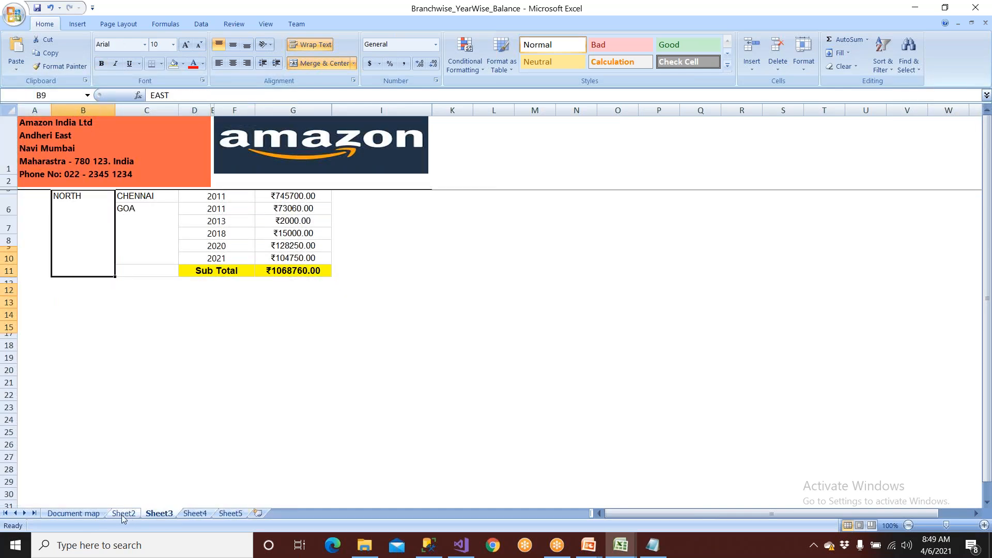
click(73, 513)
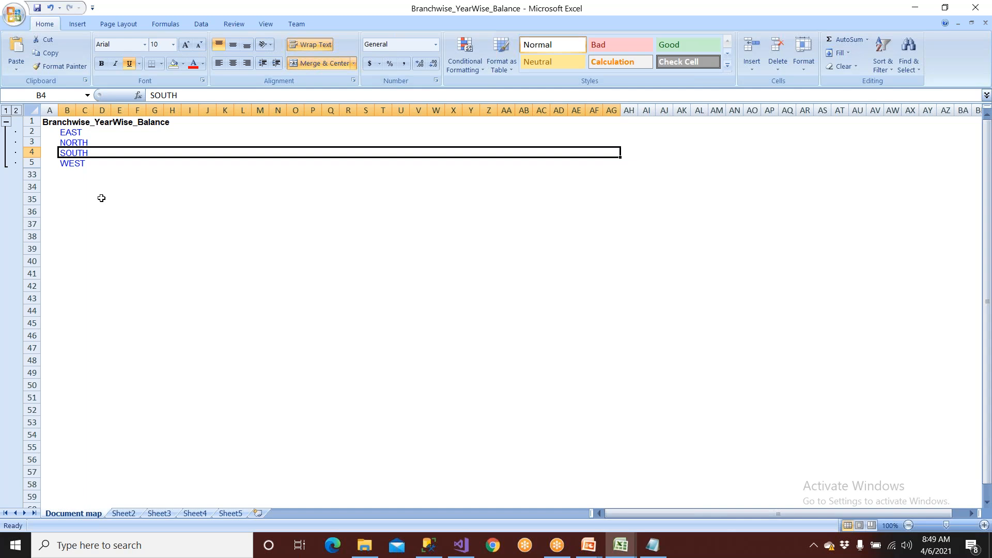
Check the WEST and SOUTH links on the Document map sheet by following each one.
click(83, 171)
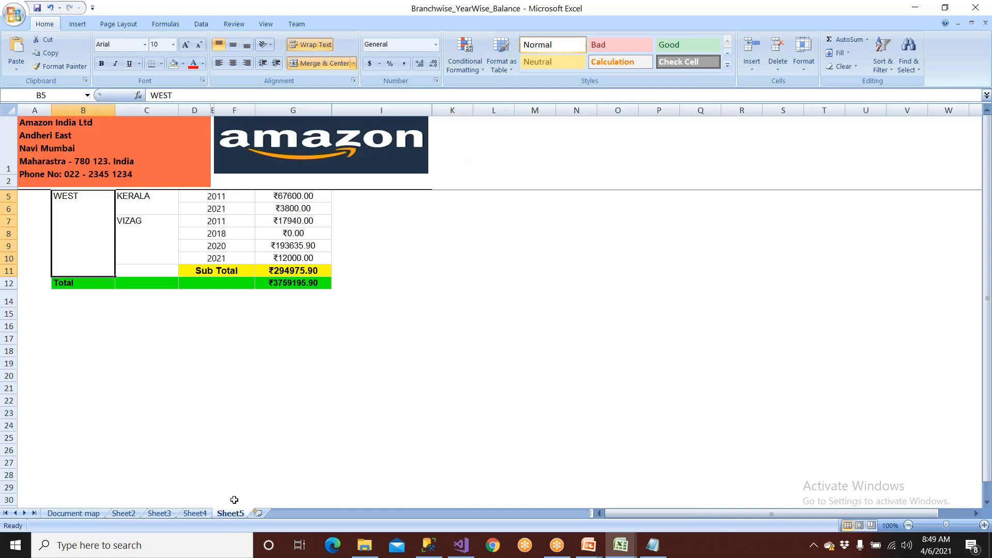
click(78, 505)
click(73, 513)
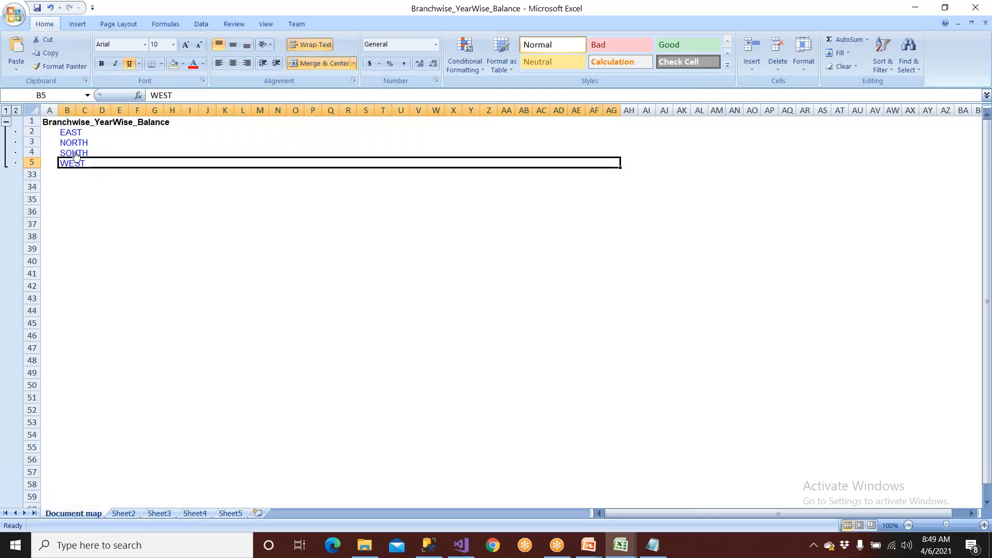
click(76, 155)
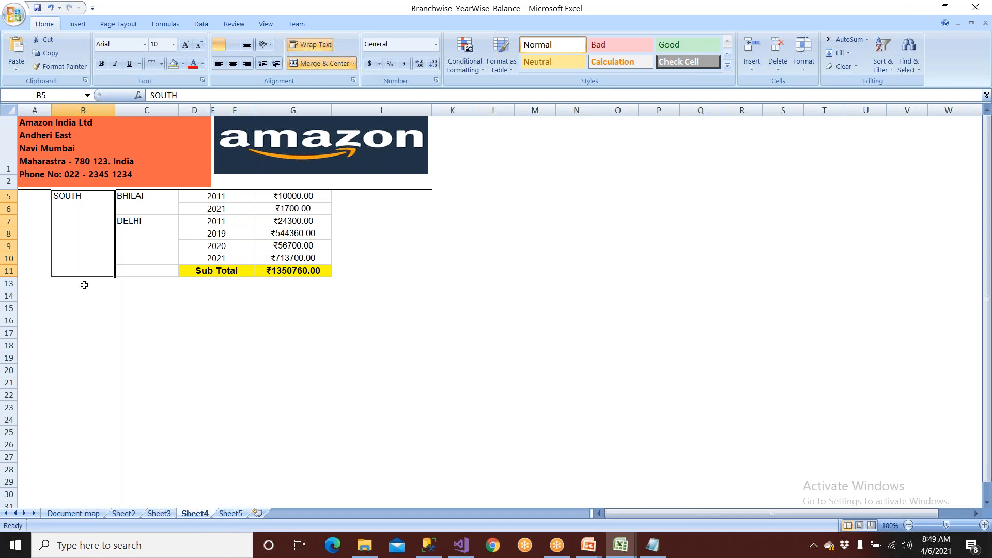
Rename Sheet4, which holds the SOUTH region, as South.
double_click(199, 513)
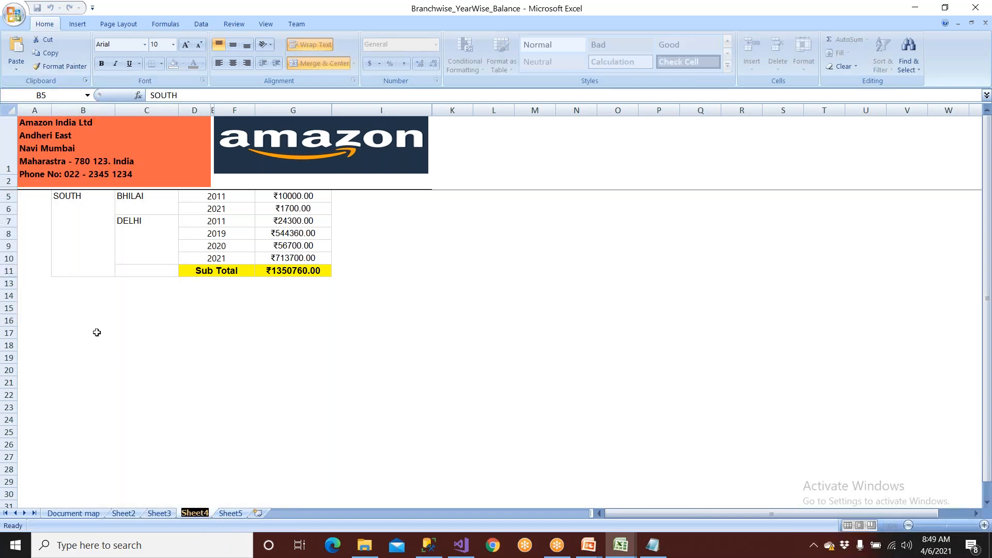
click(76, 233)
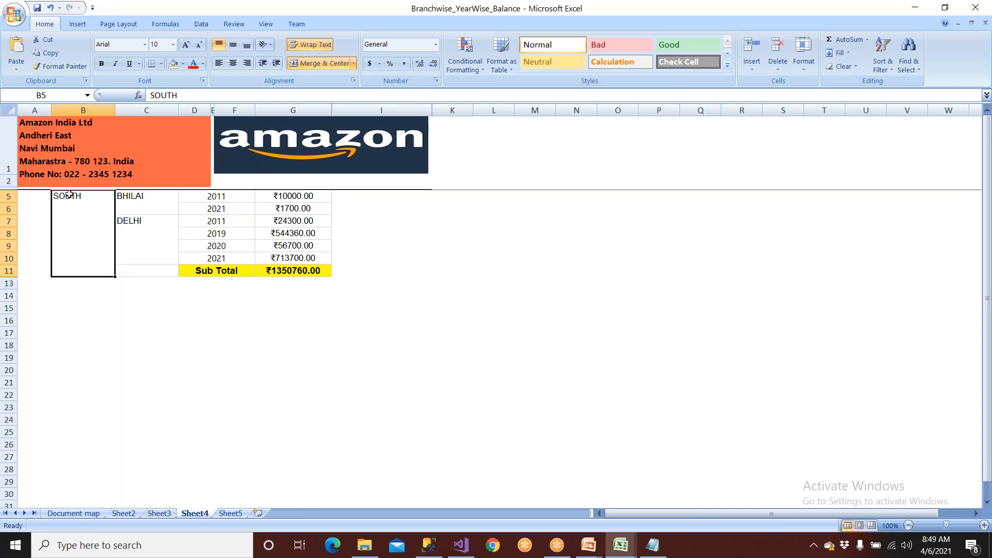
double_click(196, 514)
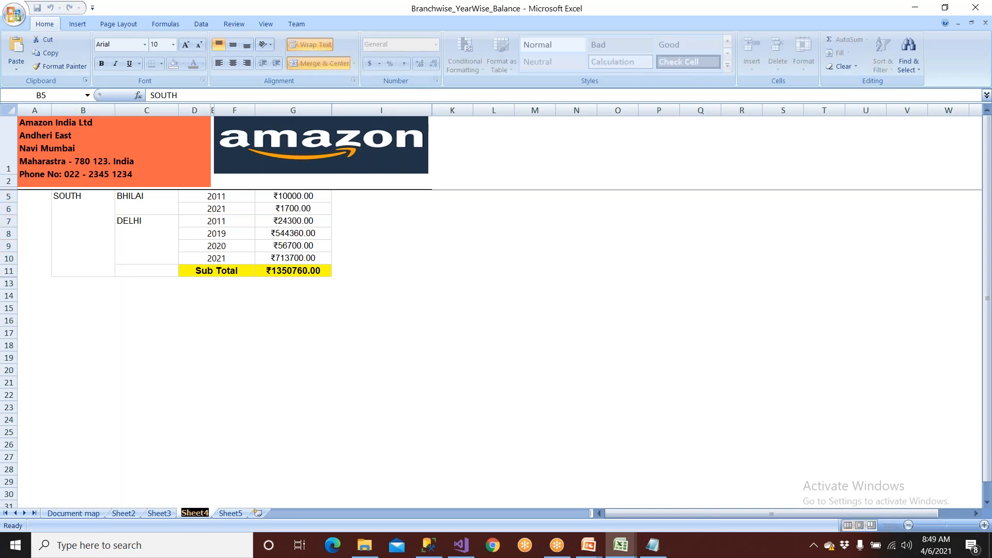
text(South)
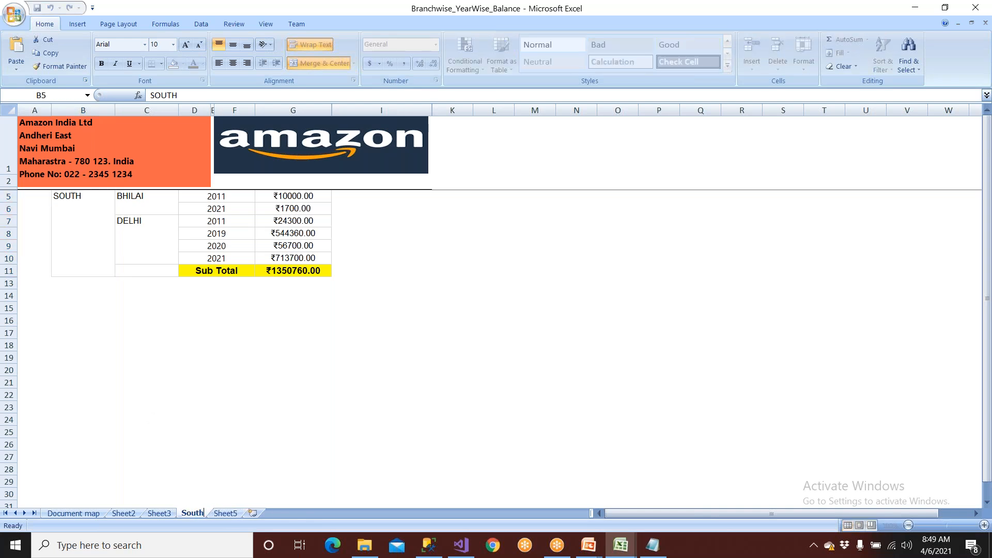
Rename Sheet5, which holds the WEST region, as West.
click(225, 513)
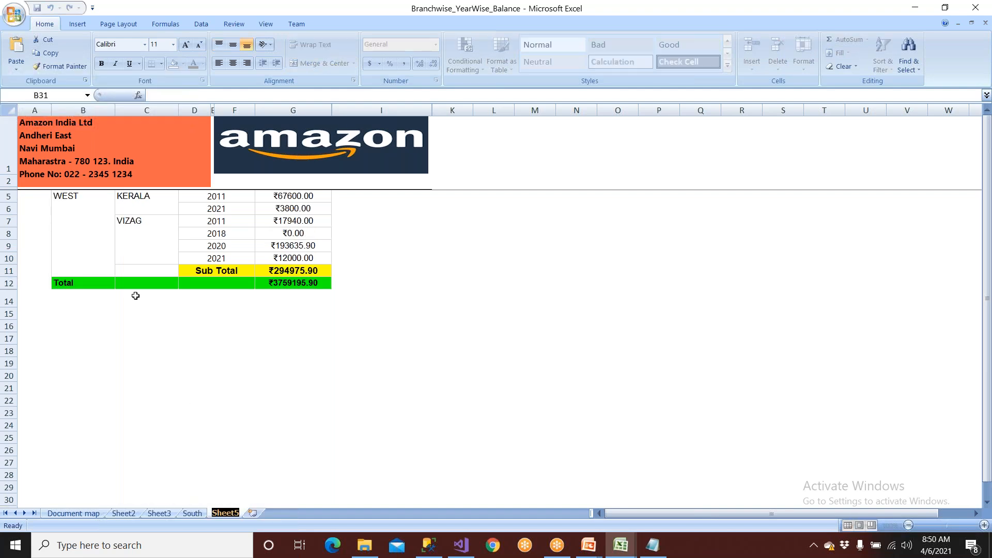
double_click(224, 513)
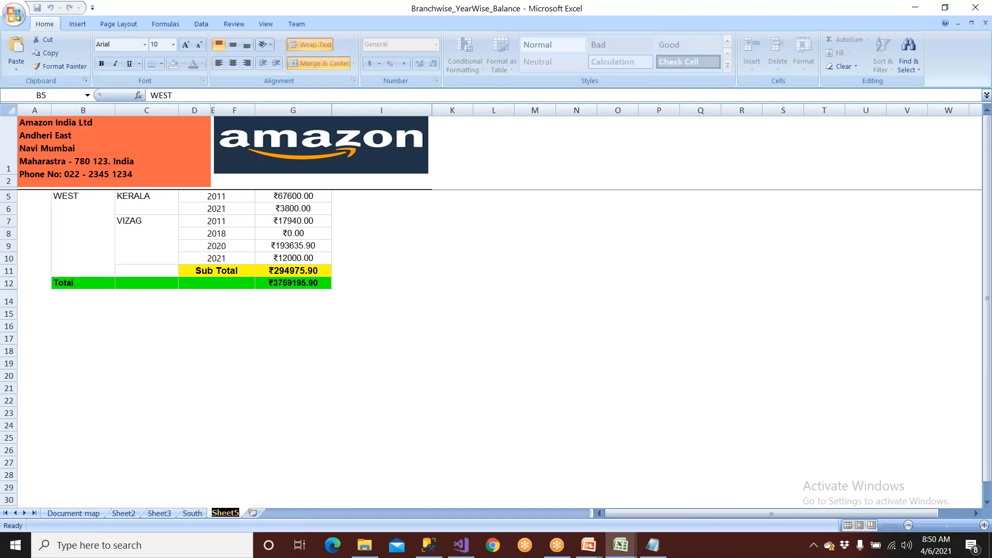
text(West)
click(317, 486)
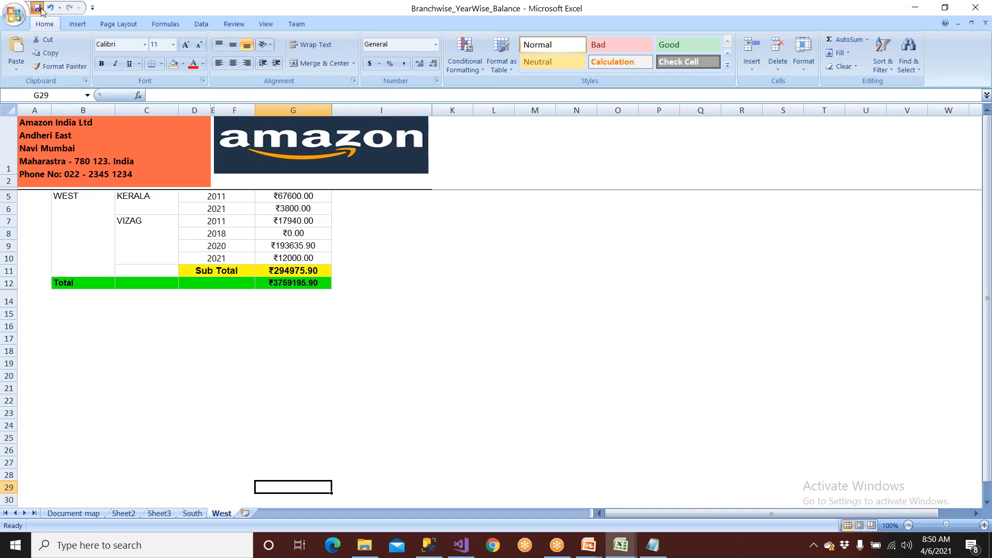
Review the region-per-sheet layout by moving back and forth through Sheet2, Sheet3, South and West.
click(135, 513)
click(152, 515)
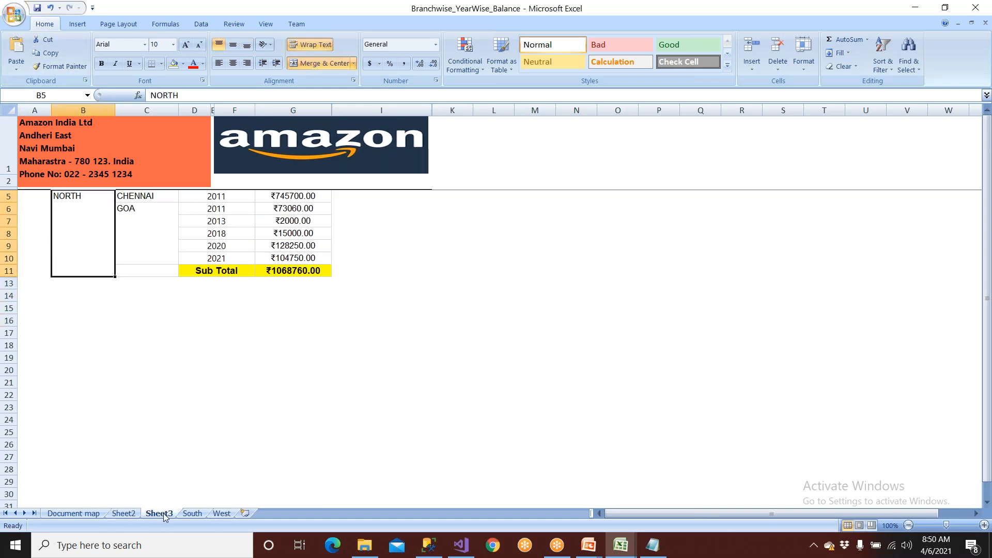
click(192, 514)
click(222, 514)
click(195, 514)
click(156, 514)
click(133, 515)
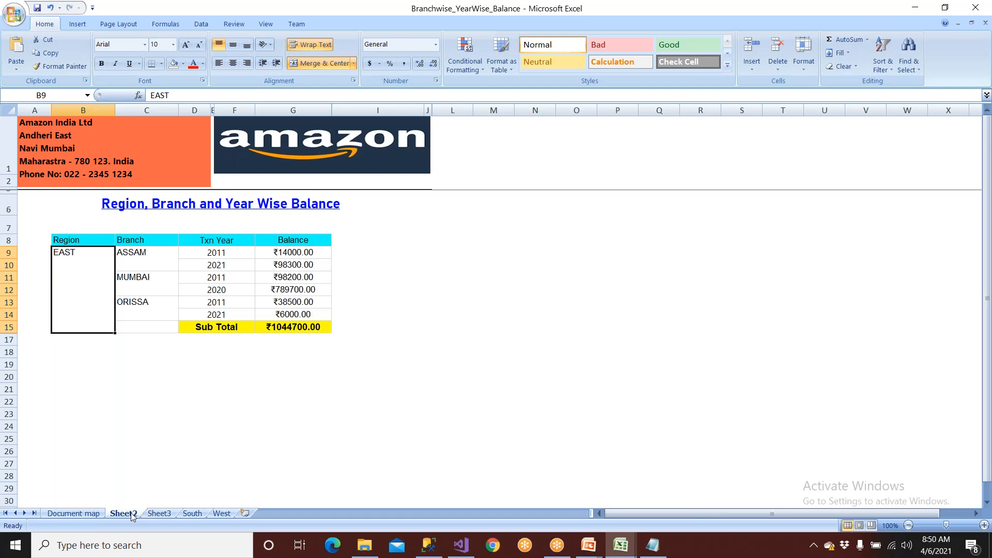
key(ctrl+Page_Up)
click(123, 514)
click(159, 514)
click(192, 513)
click(221, 514)
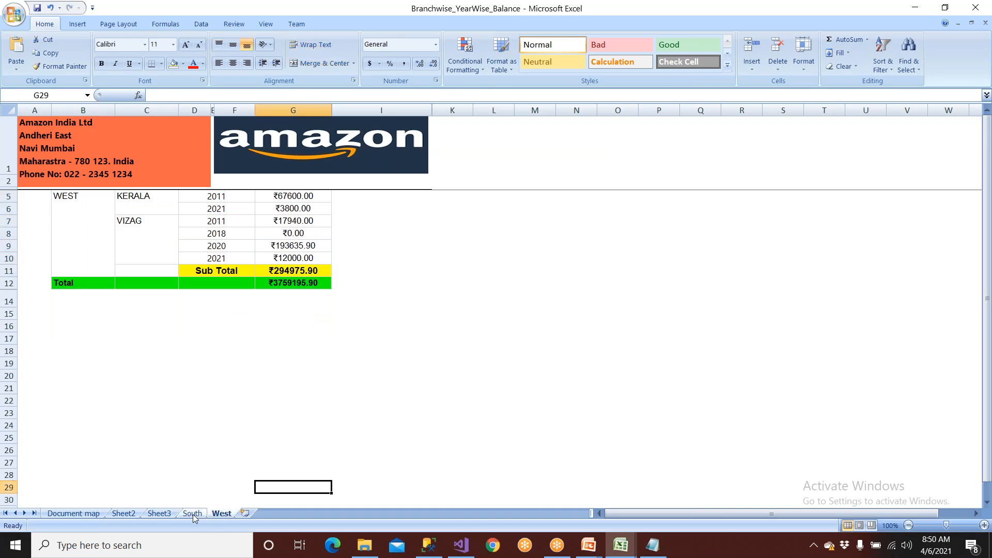
click(192, 514)
click(159, 514)
click(124, 514)
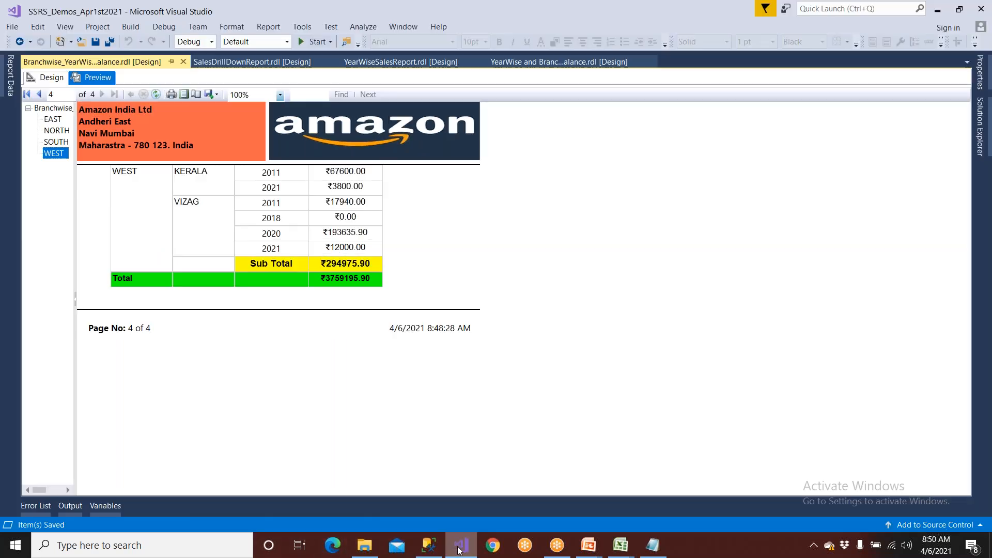
Switch to Visual Studio and select the Region row group in the report's design view.
click(461, 545)
click(52, 78)
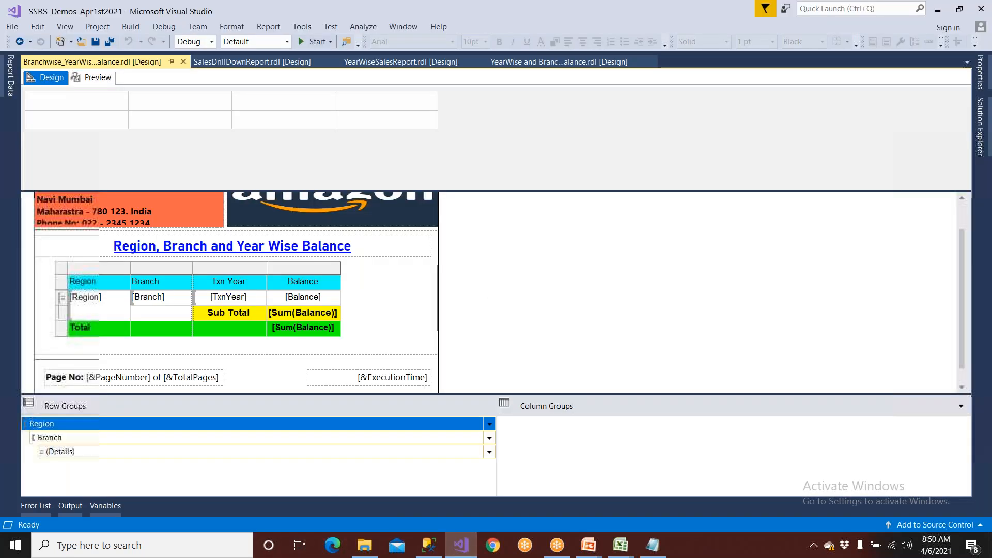
click(65, 425)
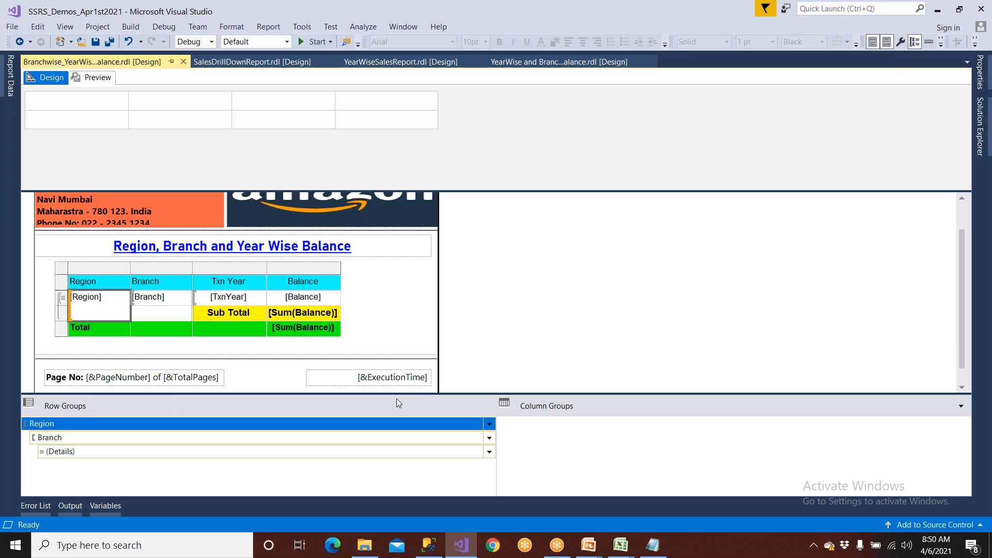
click(490, 424)
mouse_move(506, 439)
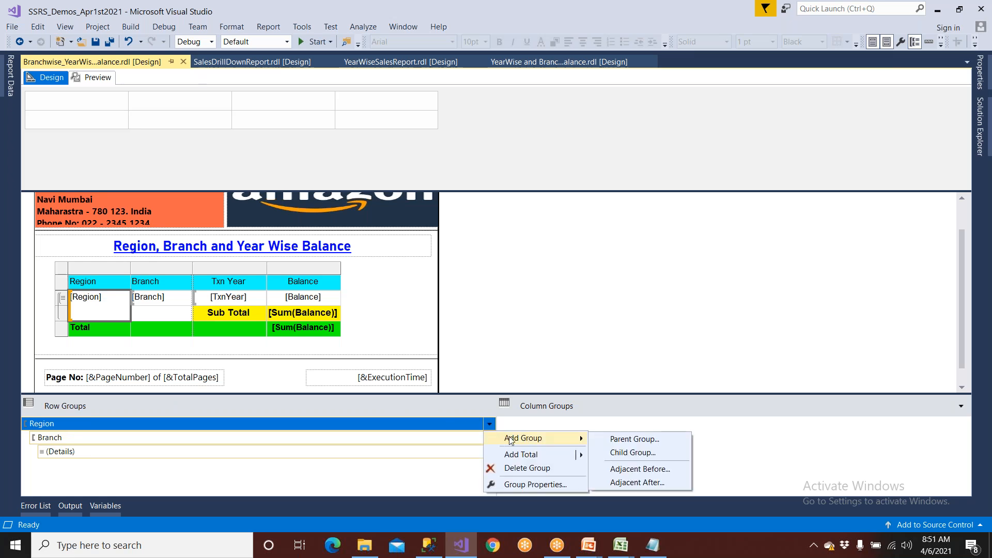
click(614, 439)
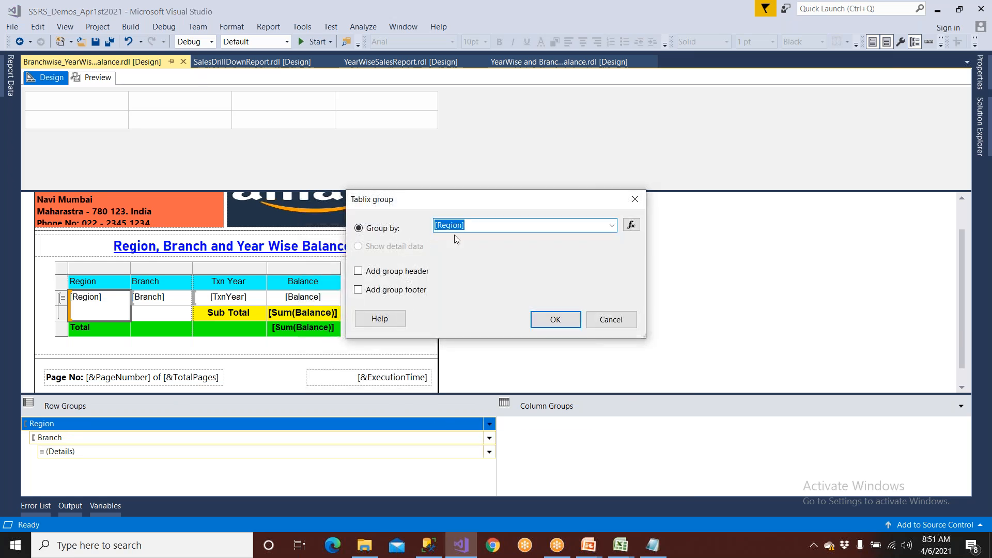
click(607, 319)
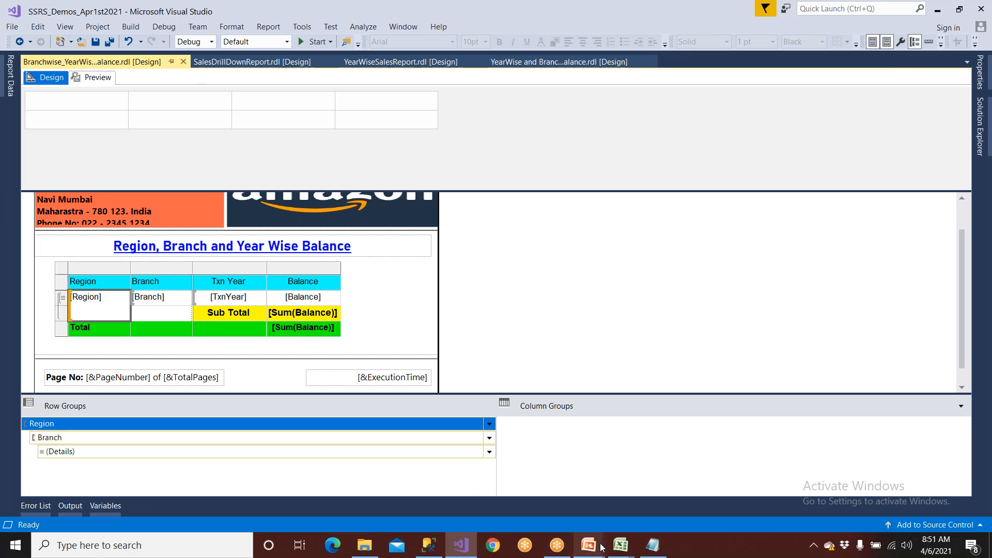
Switch to the exported Branchwise_YearWise_Balance workbook in Excel and compare the names of the region sheets with their contents.
mouse_move(621, 548)
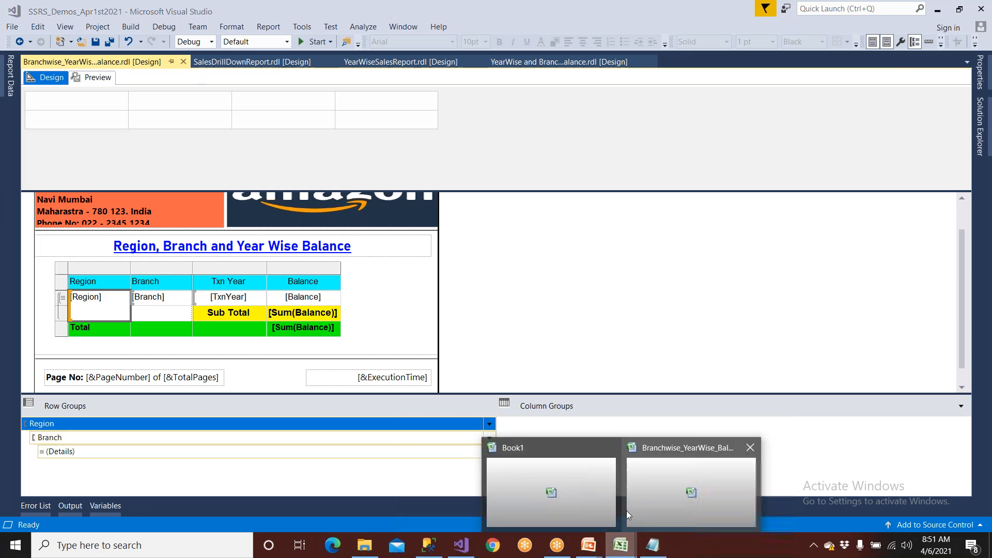
click(649, 506)
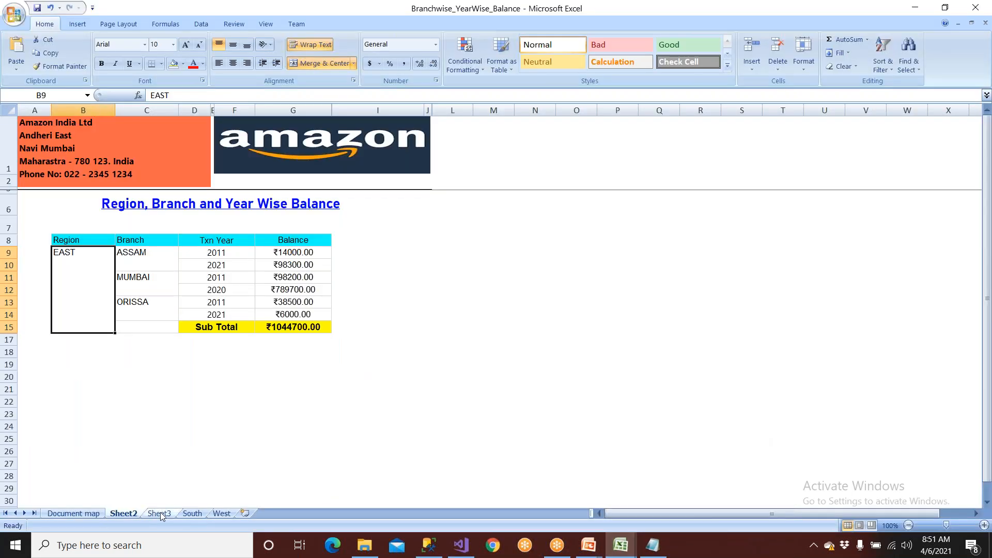
click(195, 513)
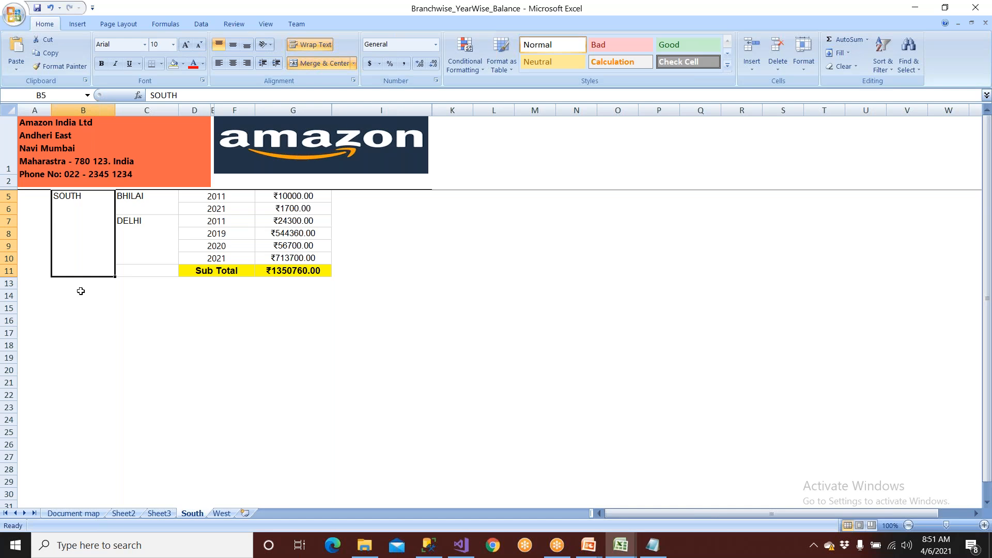
click(123, 513)
click(158, 513)
click(123, 513)
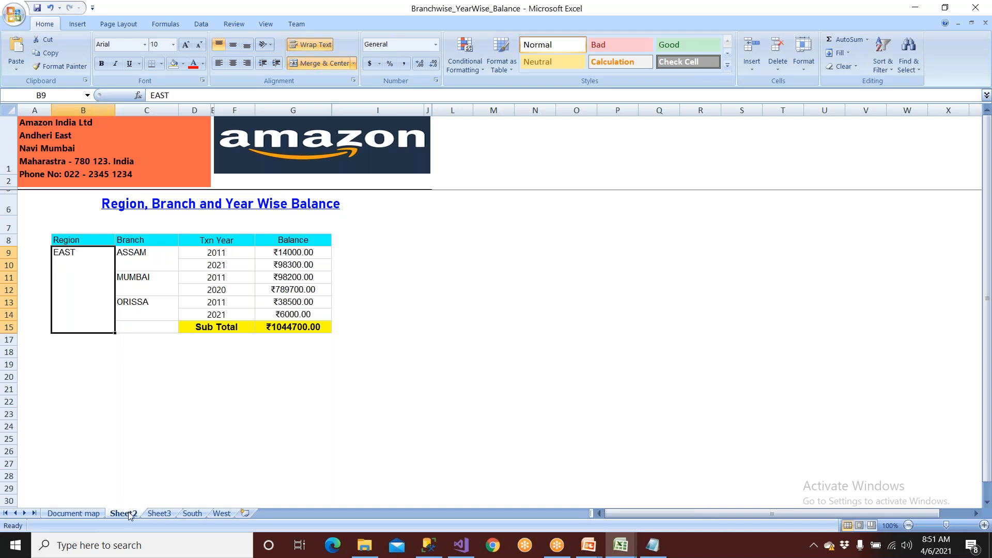
click(740, 3)
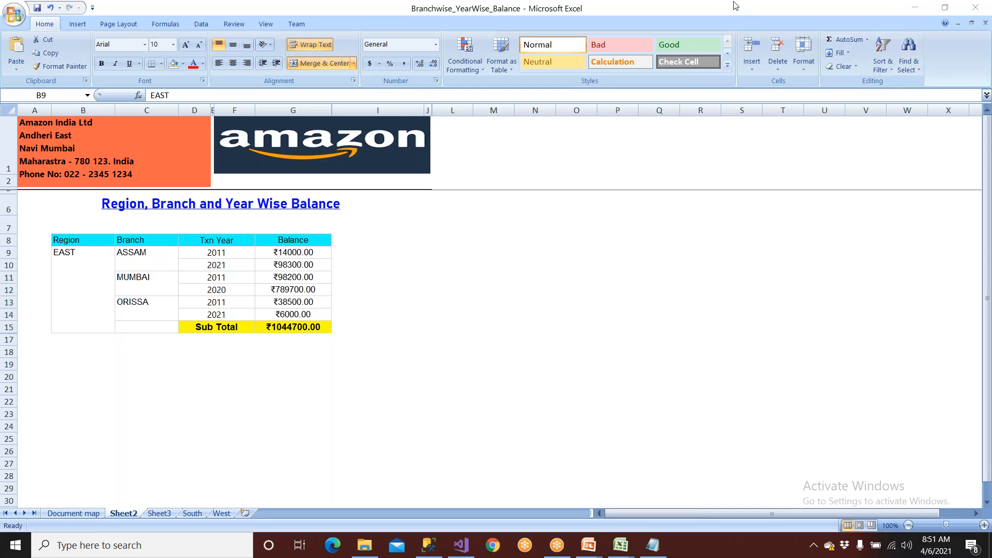
click(962, 6)
Switch back to Visual Studio and check the report preview with its region document map.
click(461, 545)
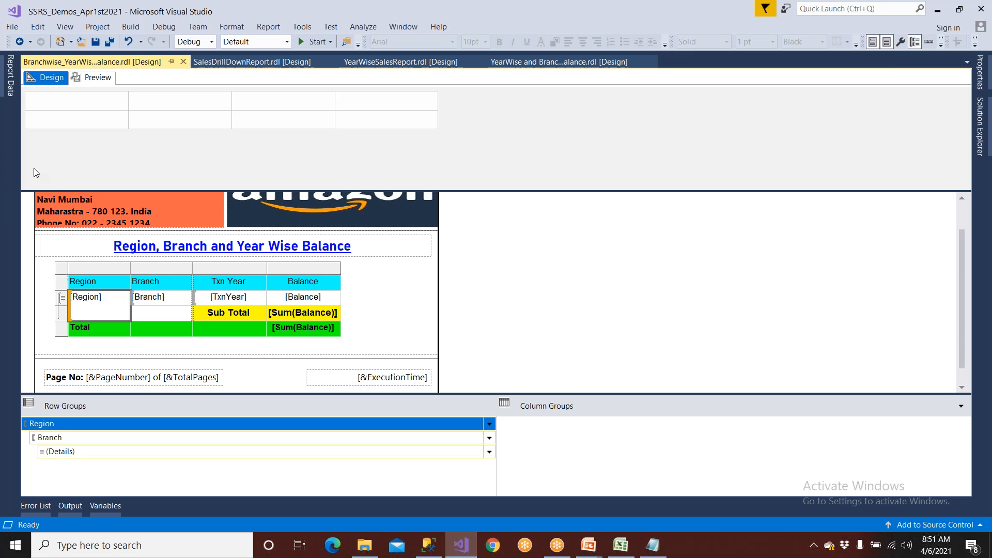
click(95, 77)
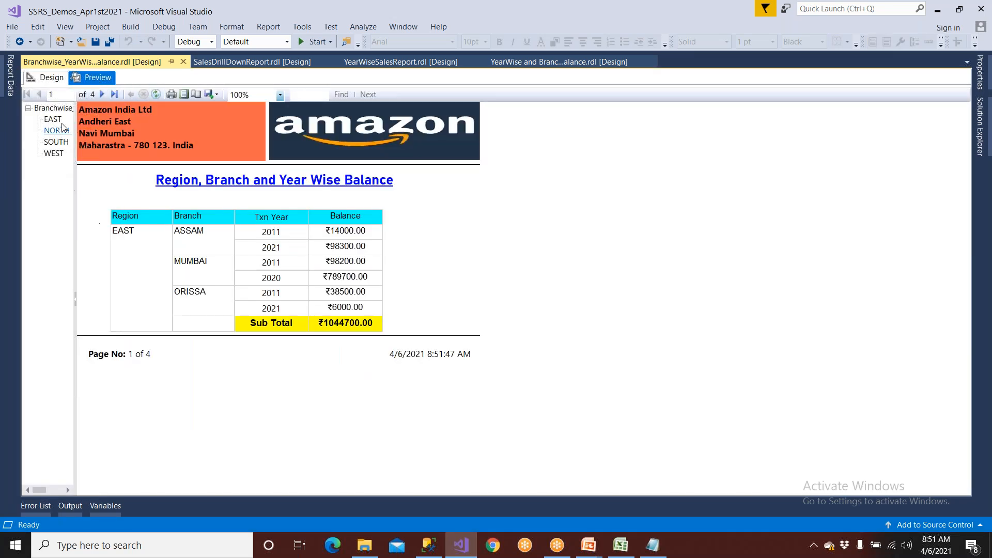
click(52, 80)
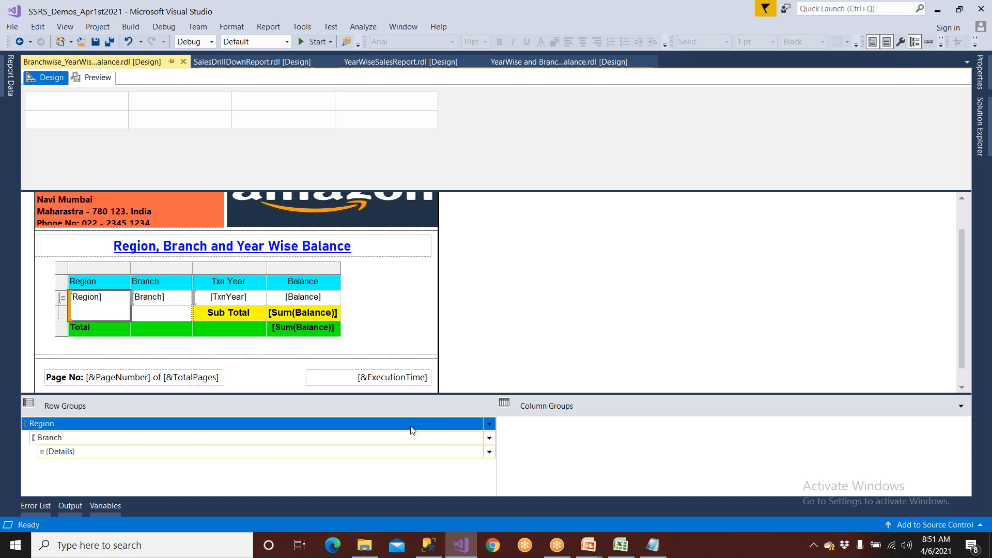
Display the Region row group's properties and expand its Group settings.
key(F4)
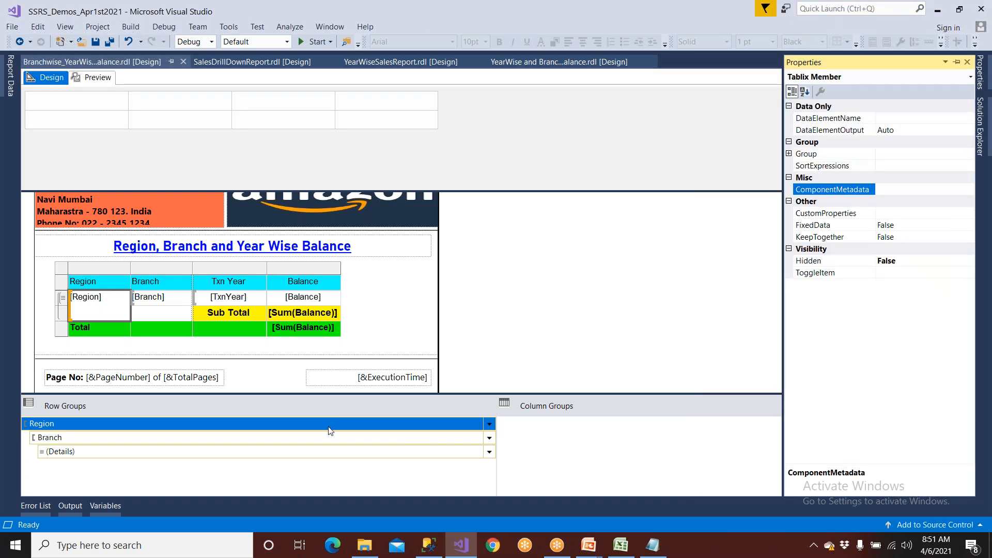
click(34, 429)
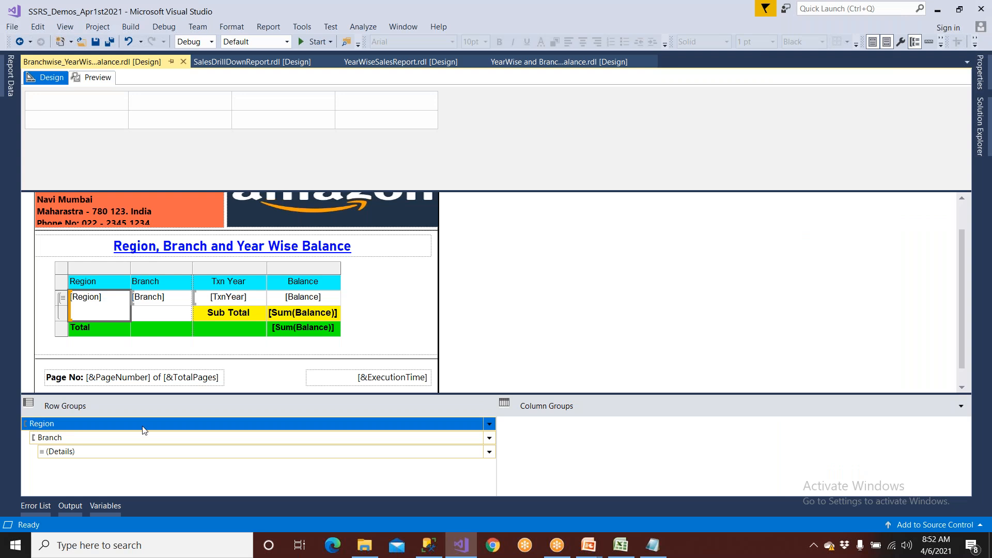
key(F4)
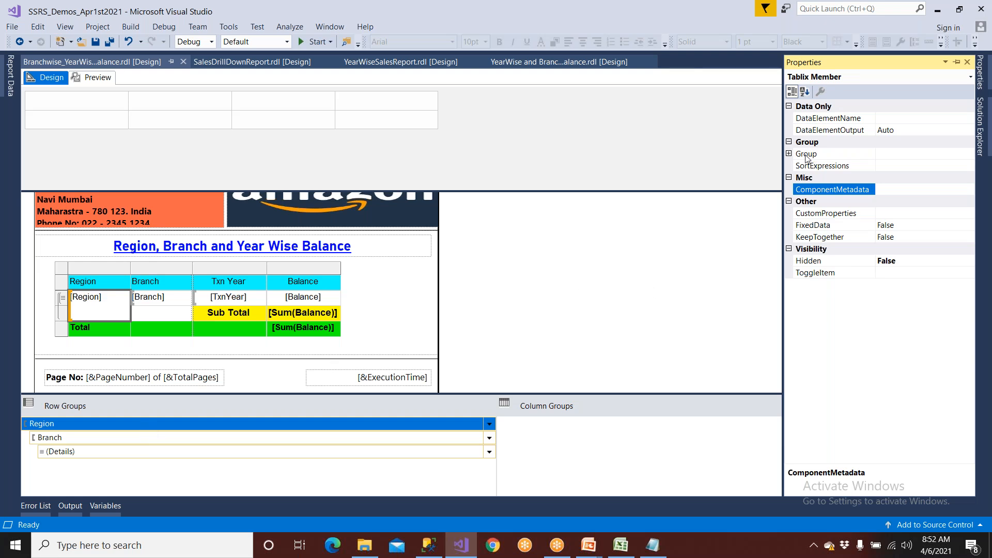
click(789, 154)
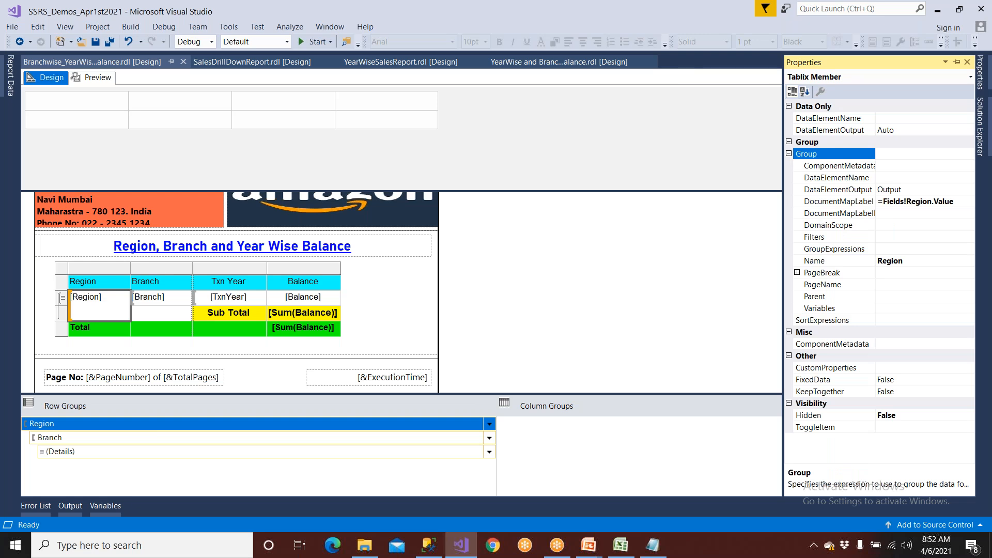
click(789, 154)
click(789, 154)
Set the Region group's PageName to the expression =Fields!Region.Value, using the Region field from MainSET.
click(831, 284)
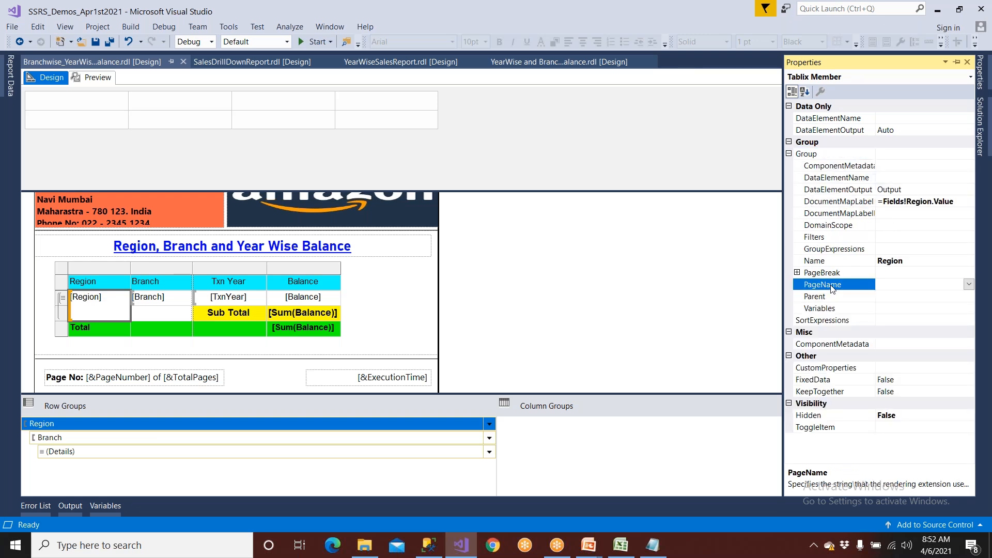
click(969, 284)
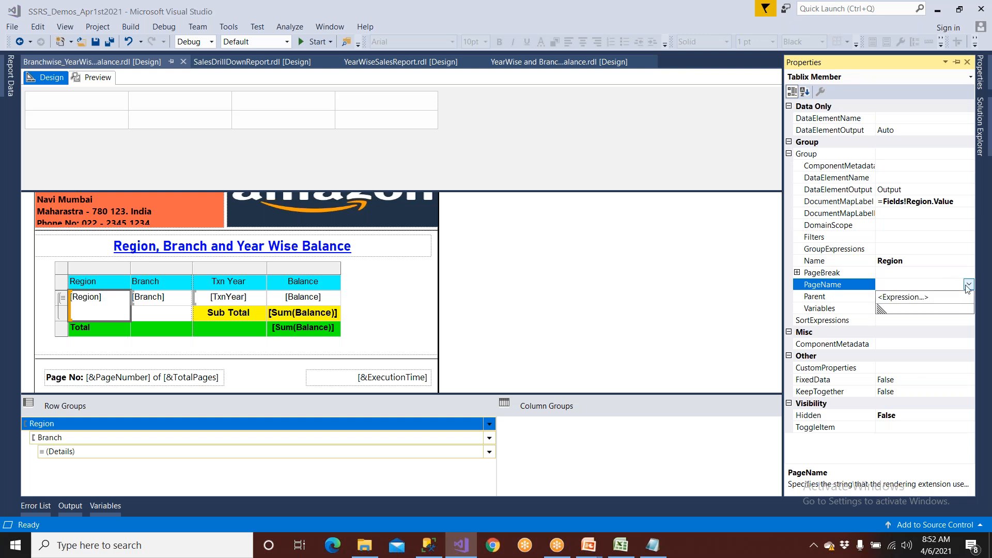
click(915, 302)
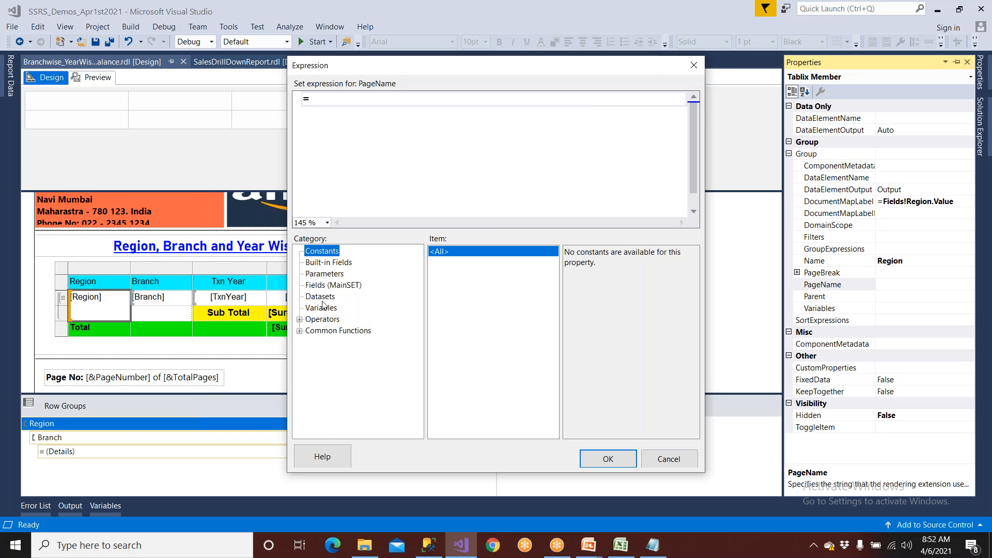
click(322, 298)
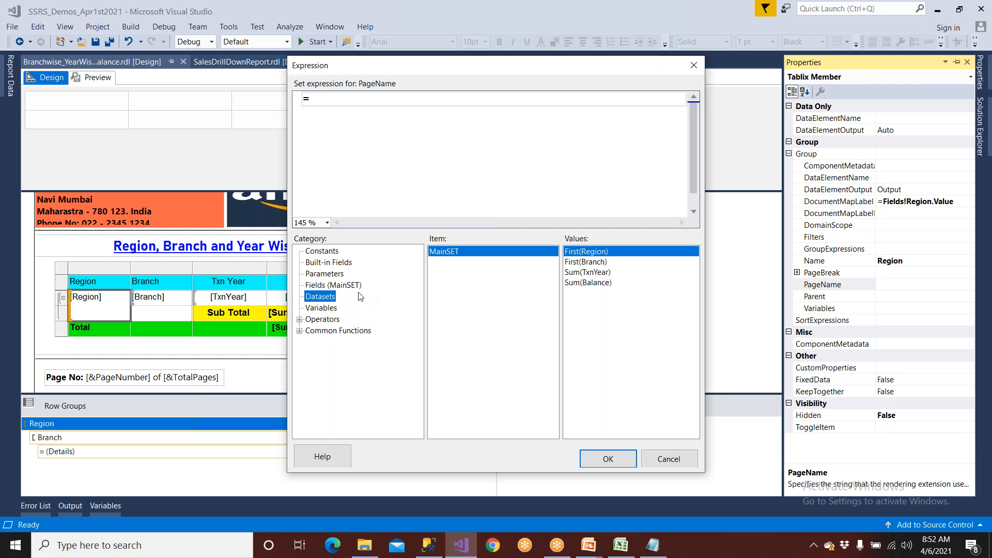
click(338, 289)
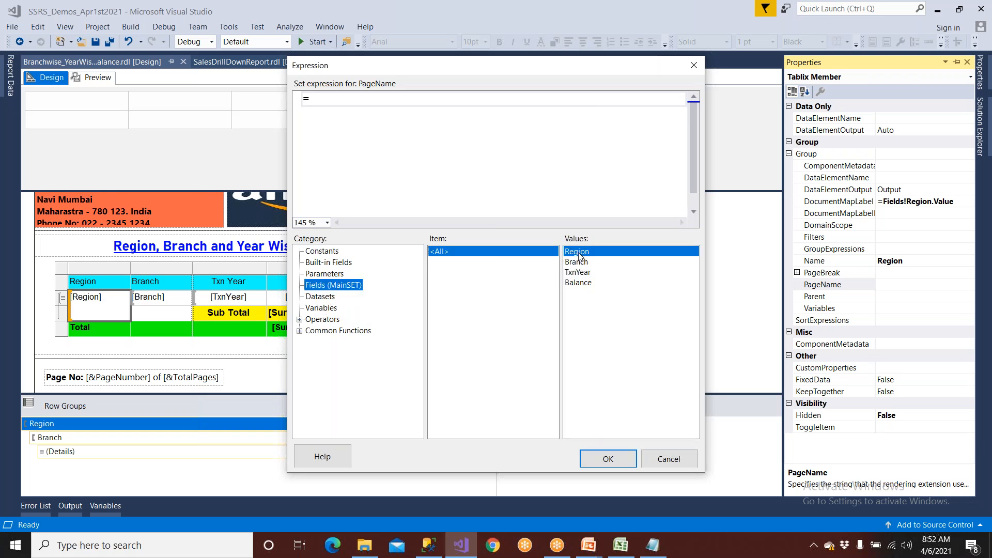
click(578, 253)
double_click(578, 254)
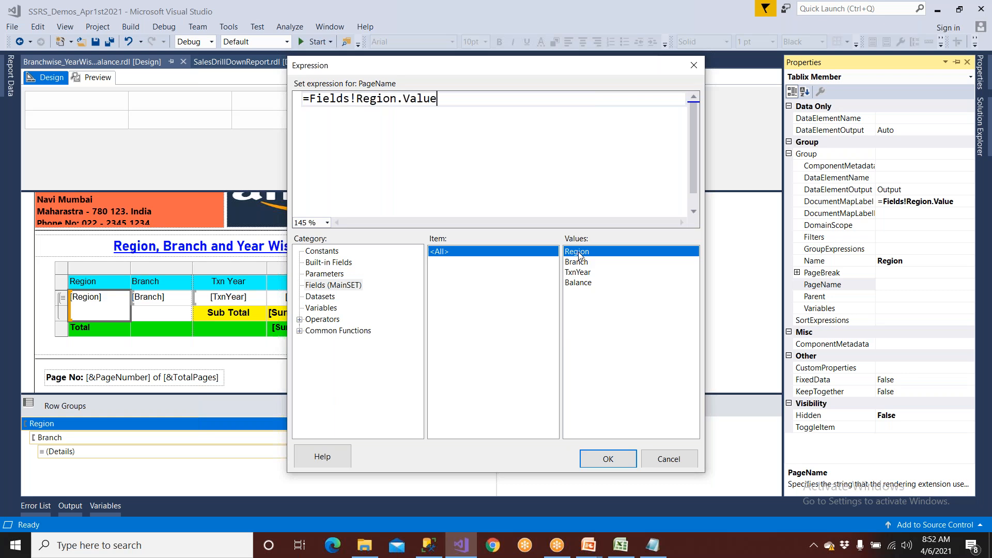
click(603, 457)
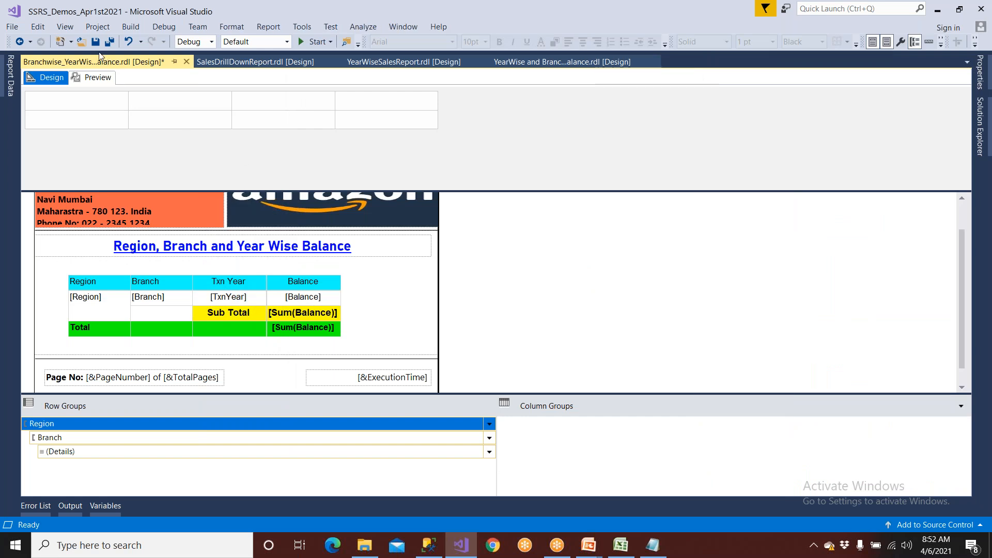
Save the report and check it in the preview before returning to the design view.
click(96, 42)
click(97, 77)
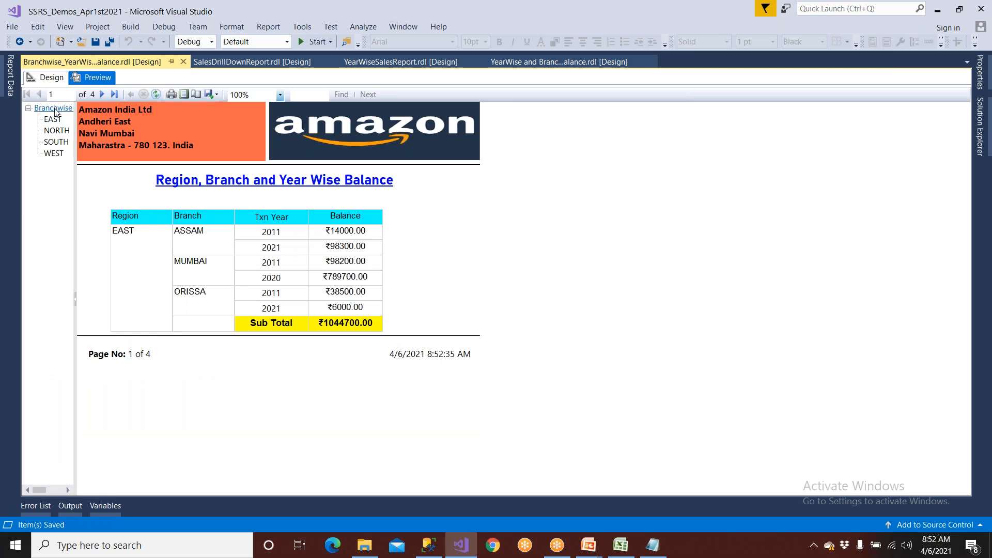
click(49, 83)
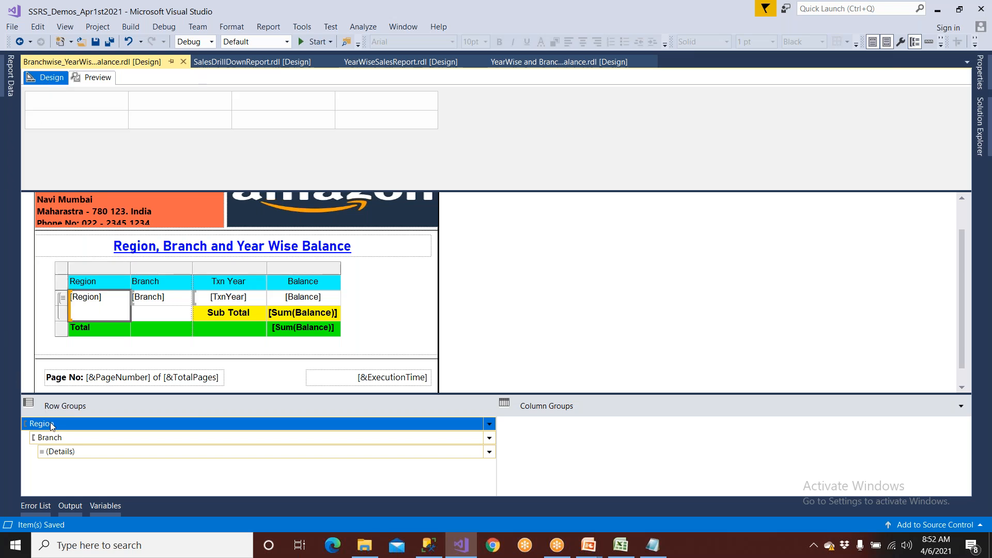
Reopen the Region row group's properties and expand the Group settings to review where PageName is defined.
key(F4)
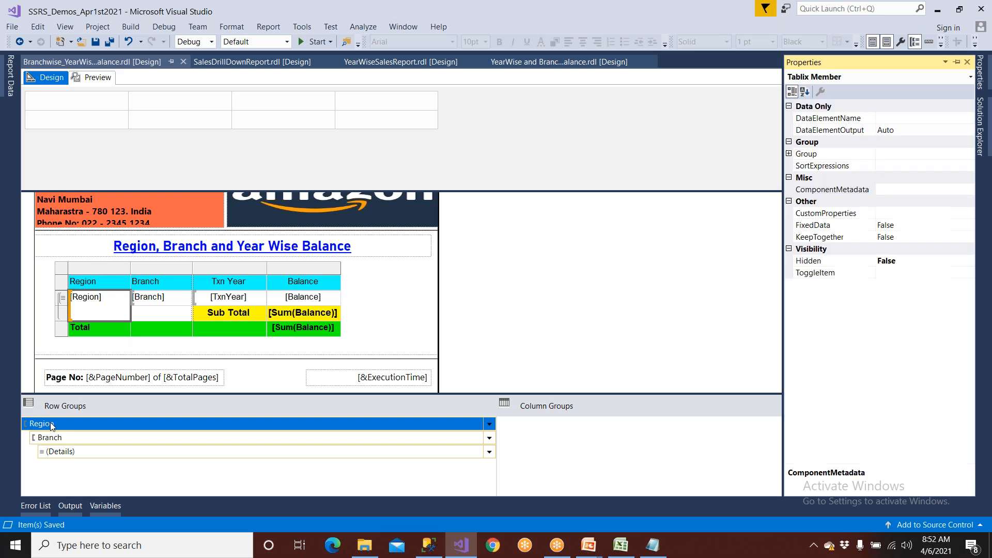
click(804, 145)
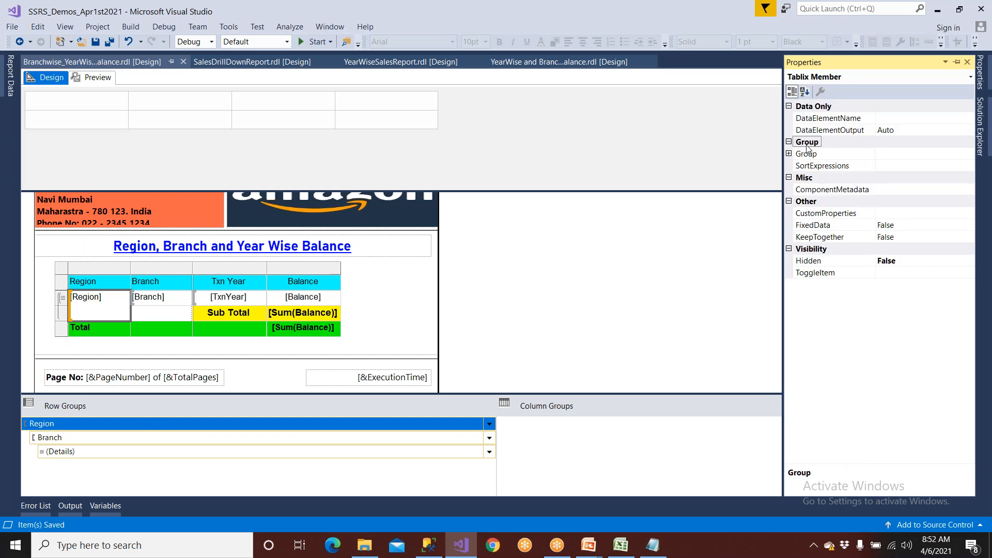
click(789, 154)
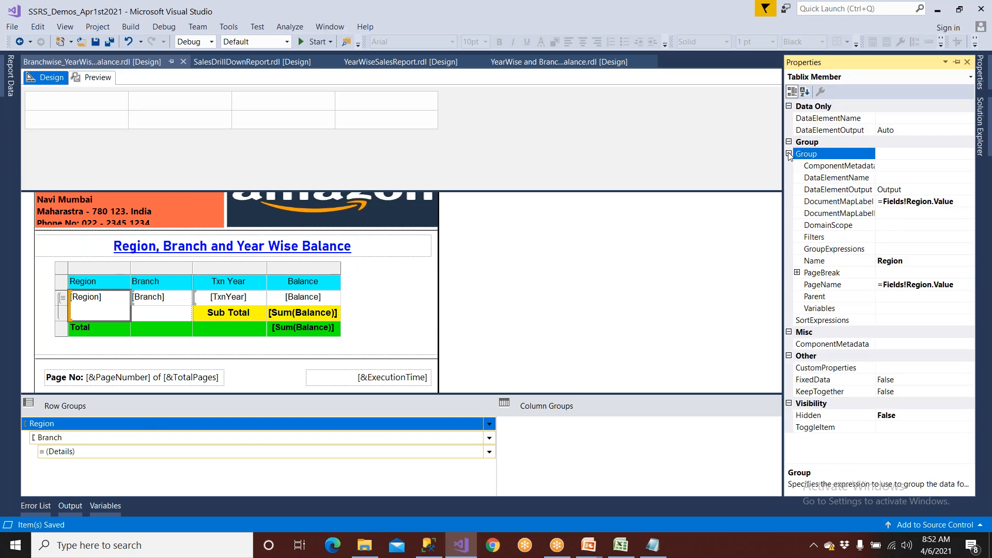
click(789, 154)
click(653, 15)
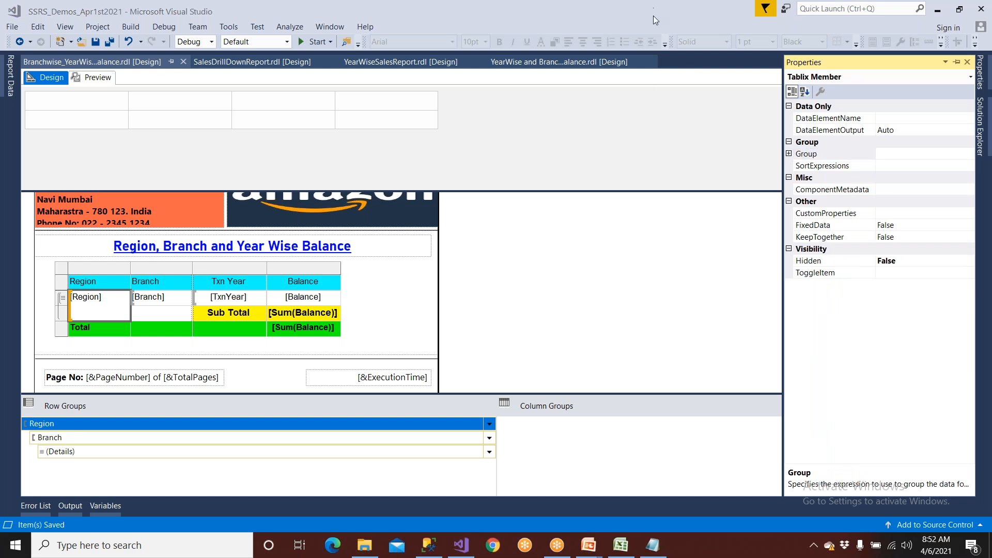
mouse_move(747, 154)
mouse_down()
mouse_move(822, 149)
mouse_move(769, 144)
mouse_move(749, 157)
mouse_up()
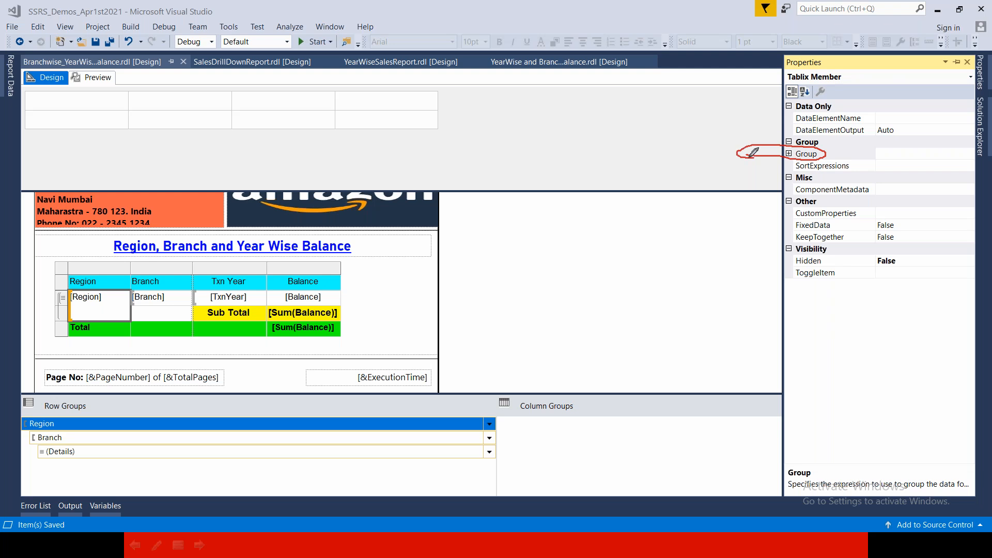
click(789, 154)
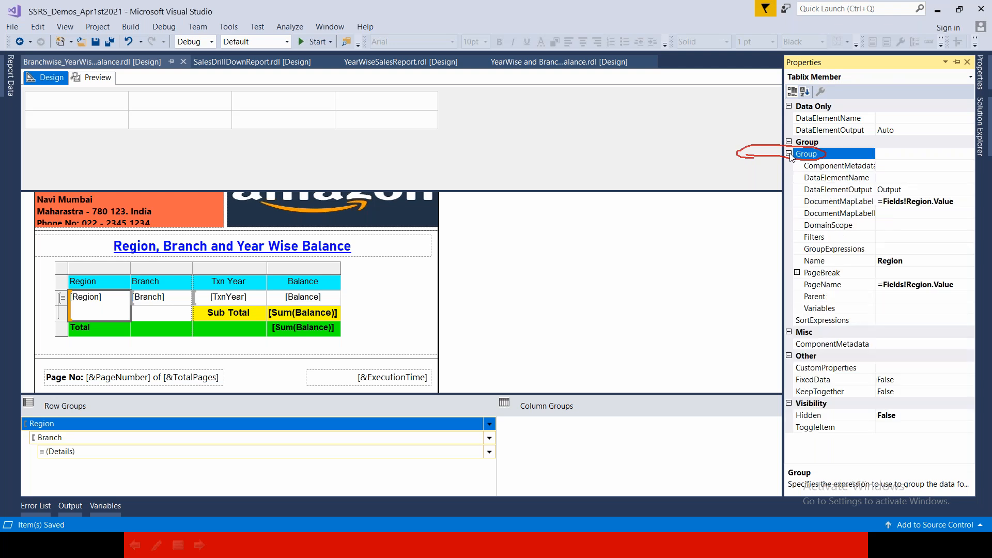
click(652, 8)
click(630, 31)
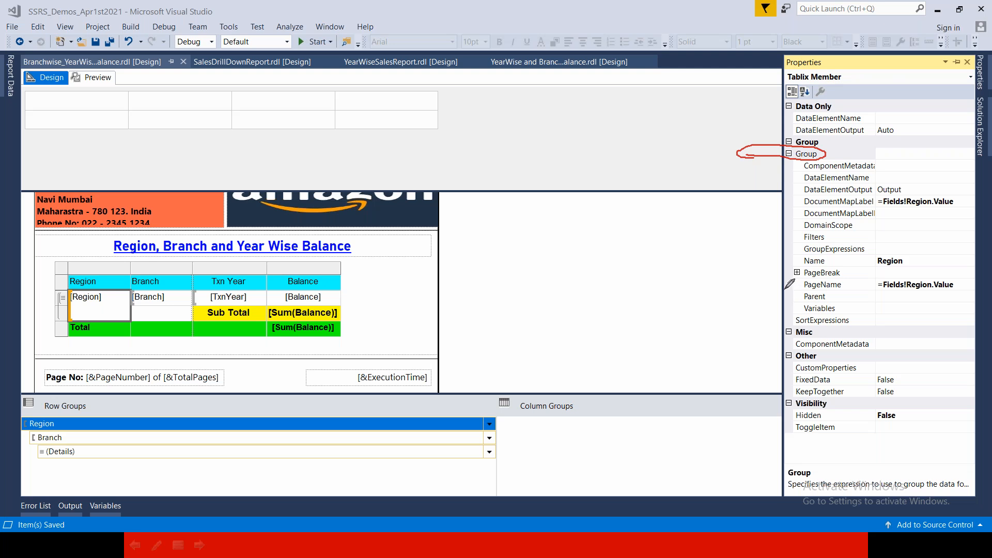
mouse_move(789, 288)
mouse_down()
mouse_move(859, 285)
mouse_move(779, 284)
mouse_up()
key(Escape)
Clear the Region group's PageName expression and rebuild it as =Fields!Region.Value by inserting the Region field from MainSET.
click(934, 286)
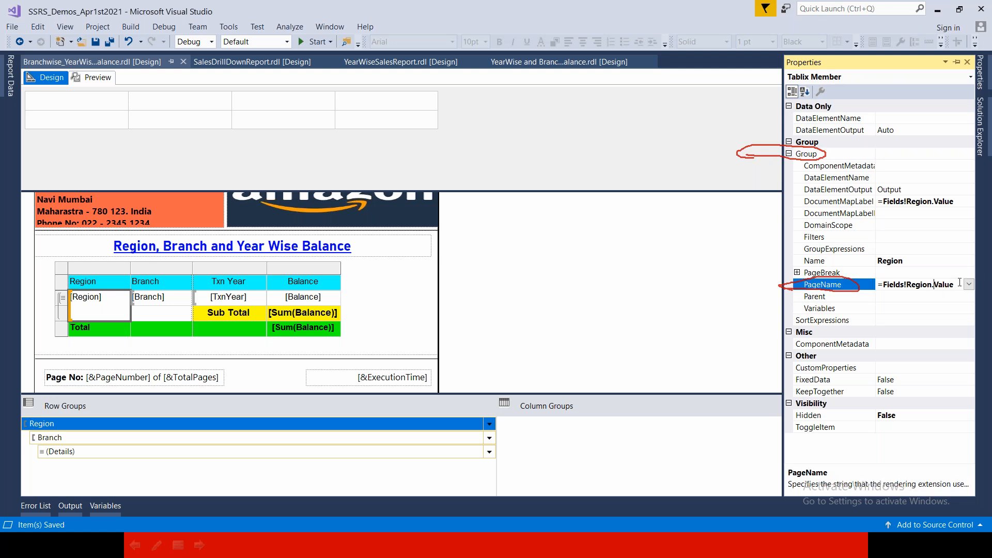
click(968, 285)
click(923, 297)
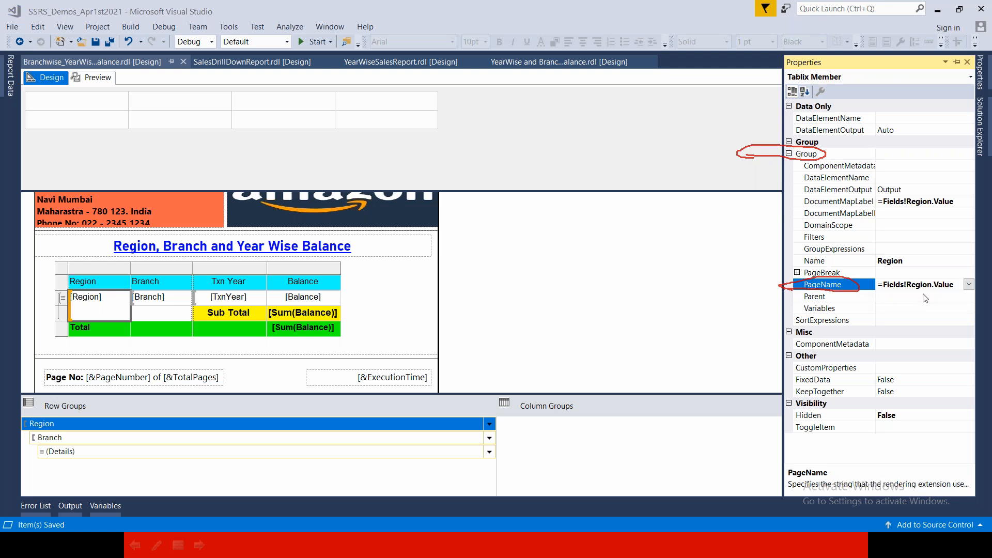
click(320, 296)
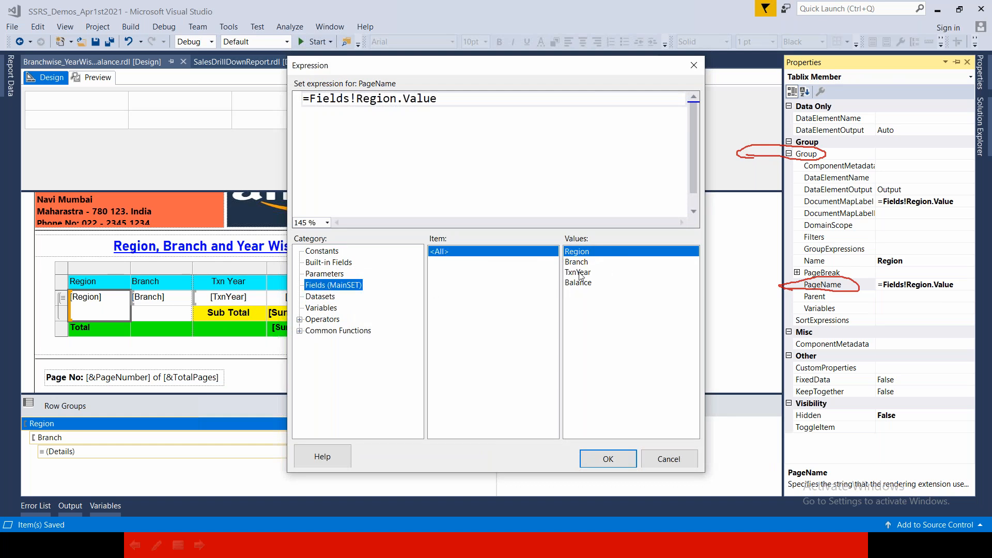
double_click(576, 251)
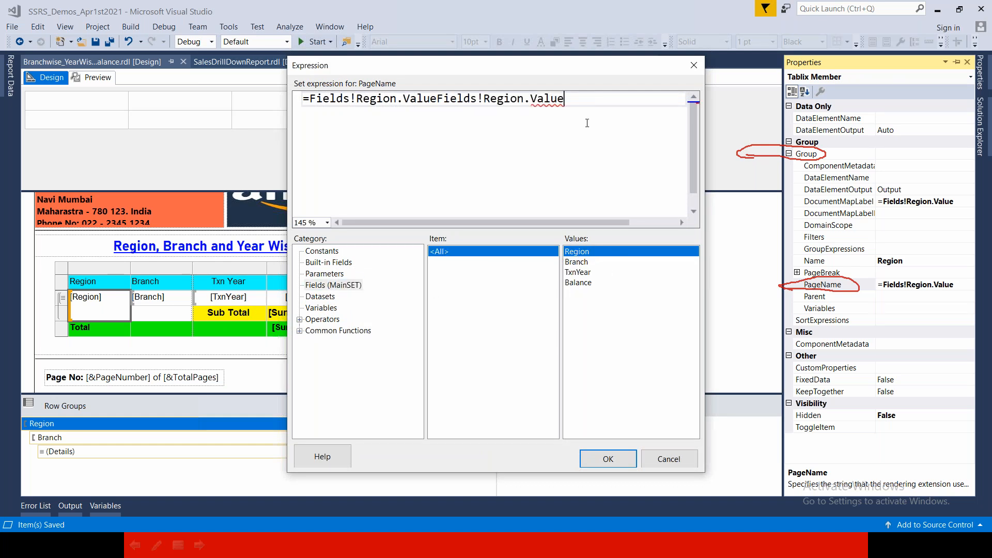
key(ctrl+a)
key(Delete)
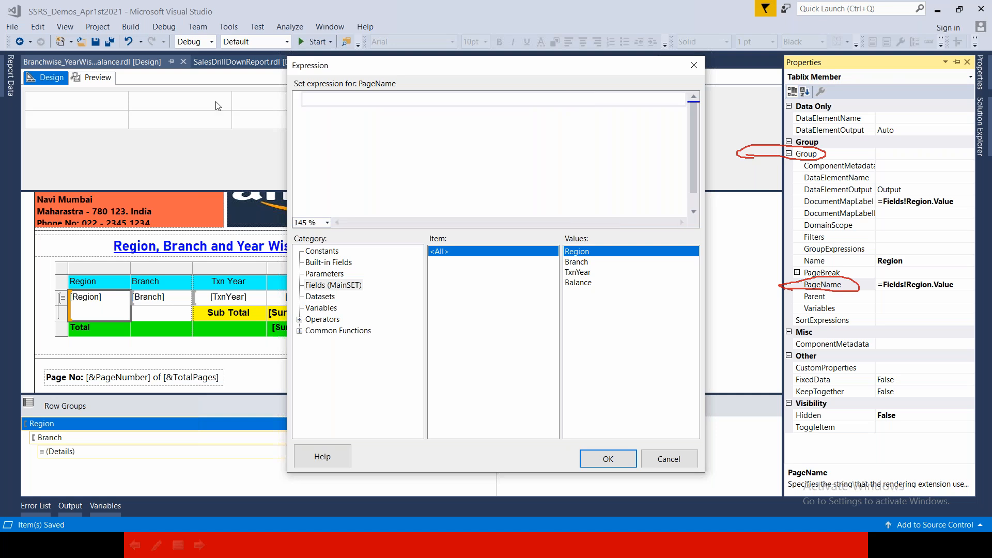
double_click(577, 251)
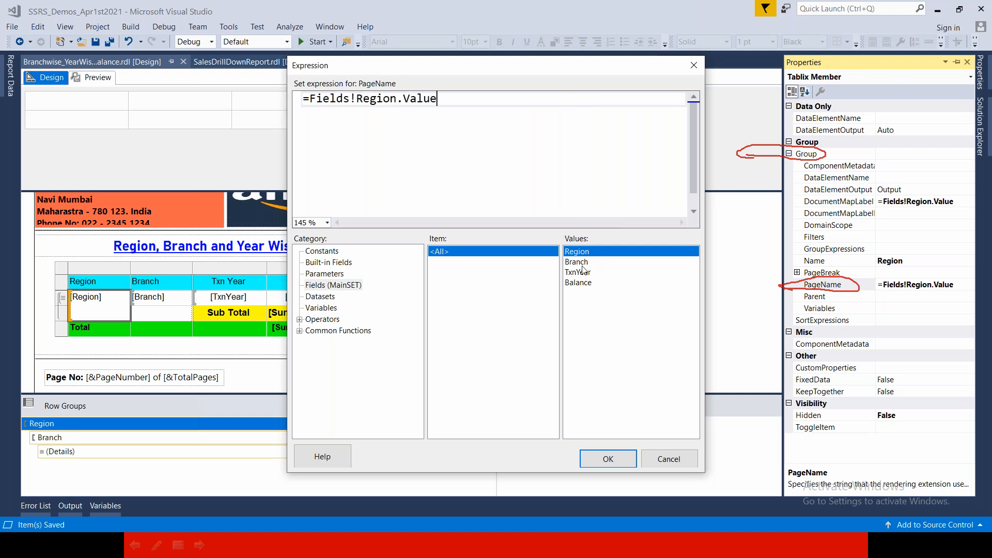
click(600, 461)
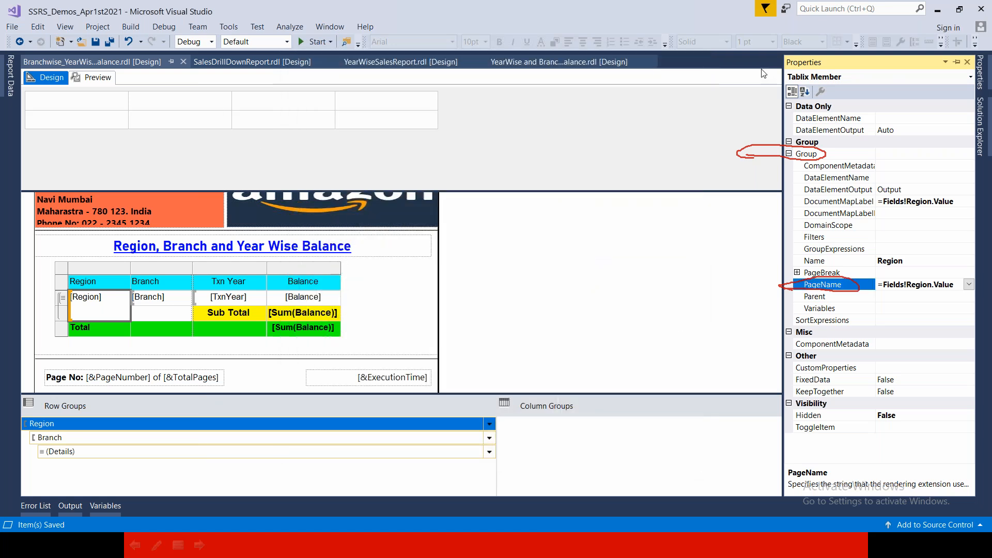
Preview the report and export it to Excel in the Downloads folder as Branchwise_YearWise_Balance12.
click(98, 77)
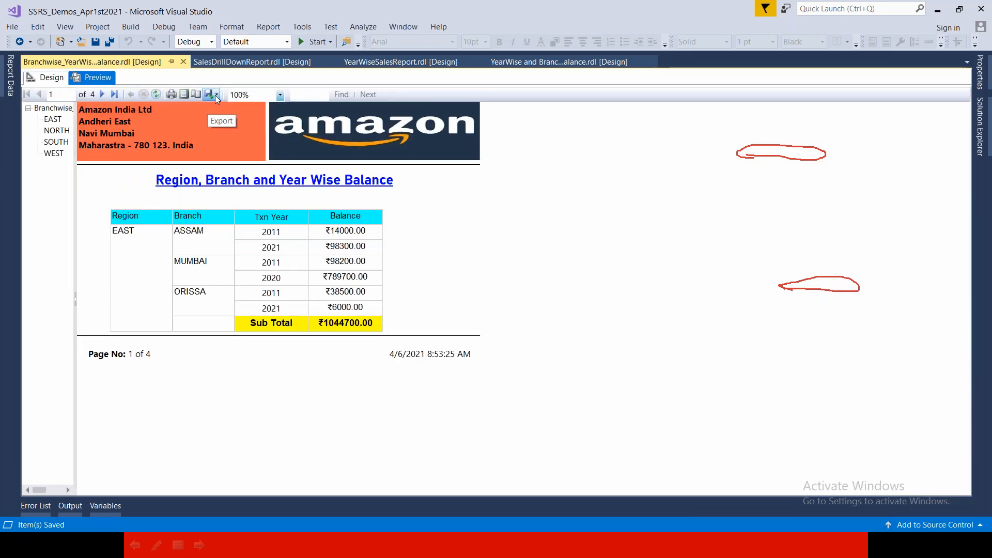
click(216, 95)
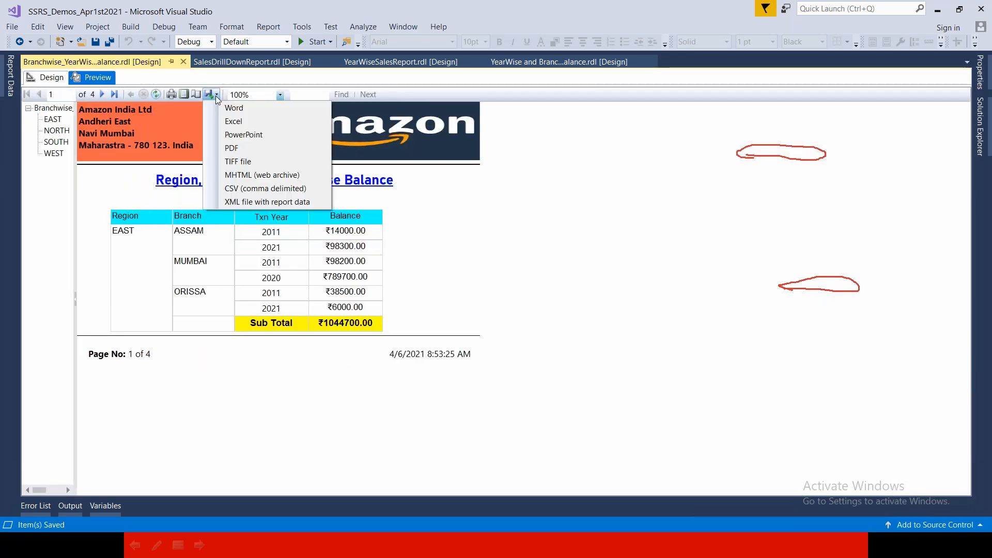
click(235, 122)
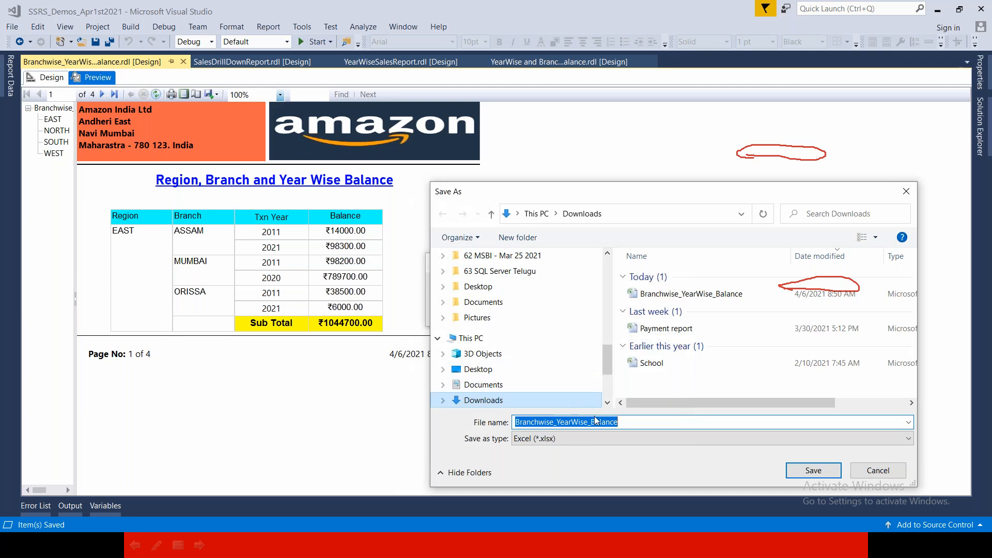
click(629, 423)
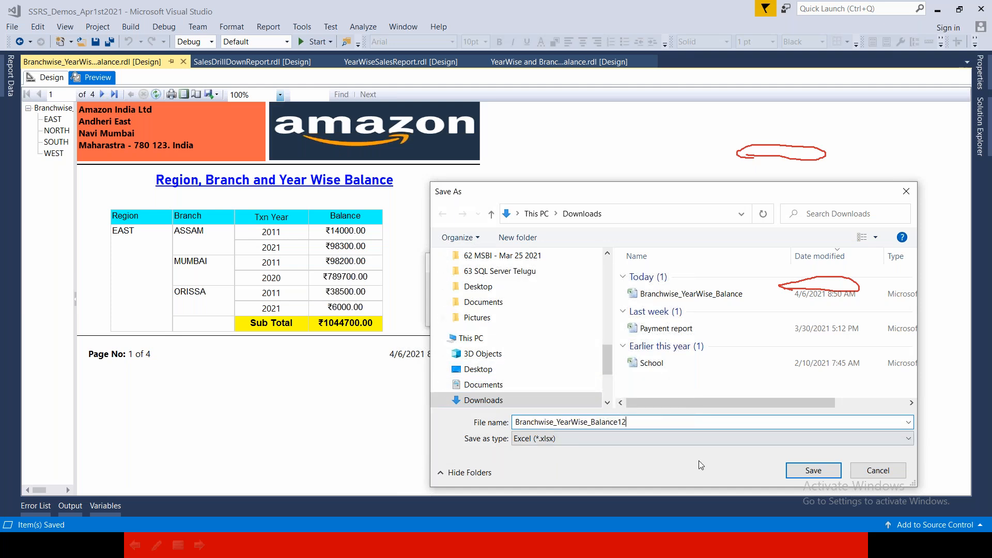
click(809, 470)
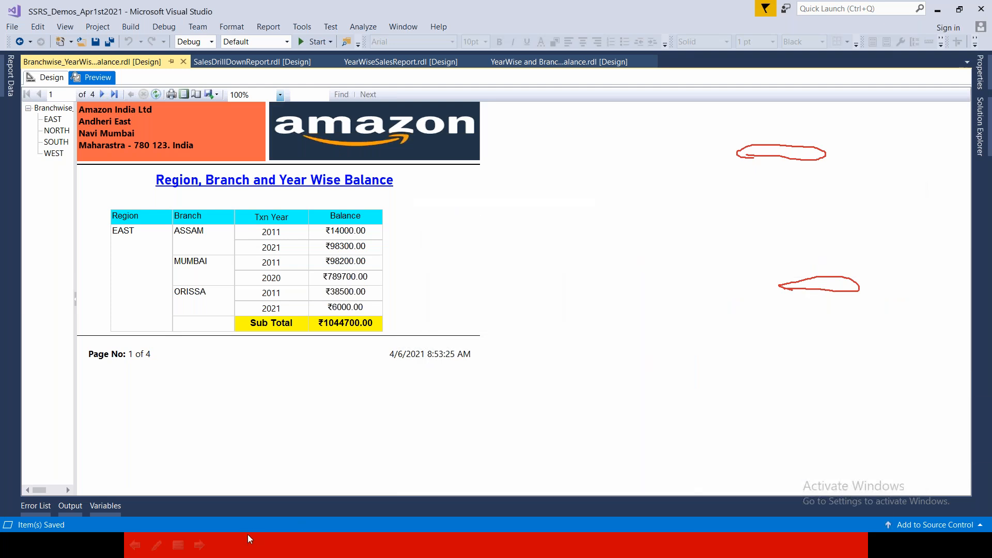
Switch to the Downloads folder in File Explorer and open the exported workbook Branchwise_YearWise_Balance12 in Excel.
key(super)
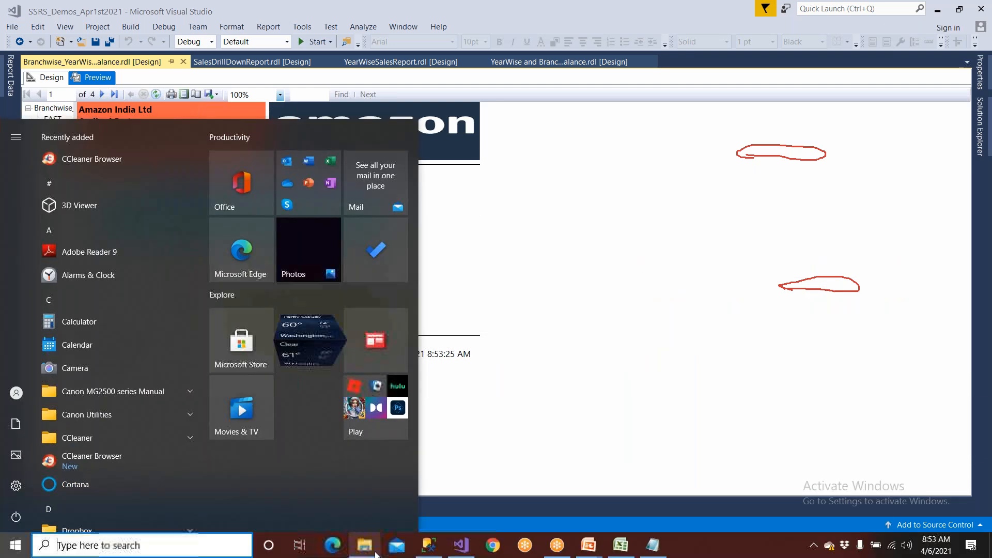
click(375, 554)
click(221, 178)
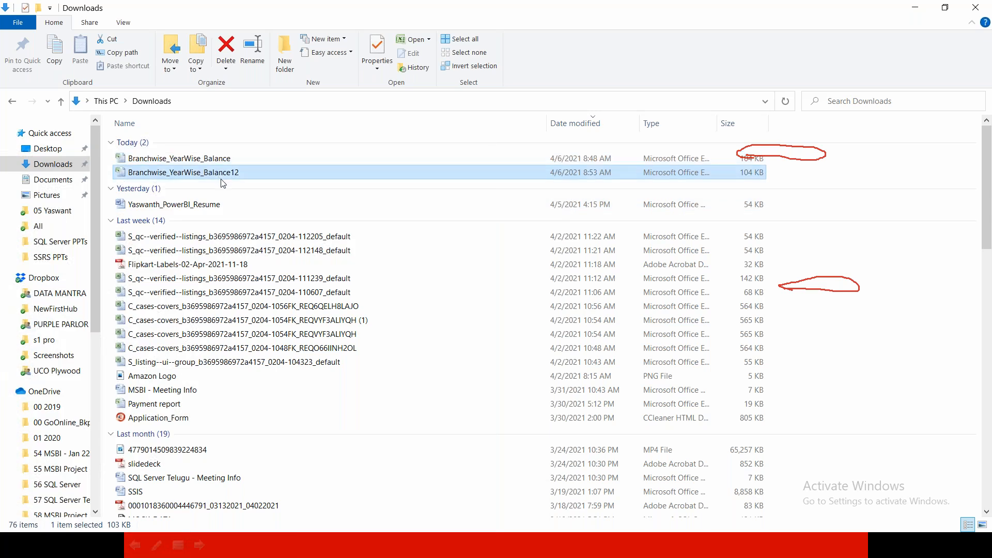
double_click(222, 172)
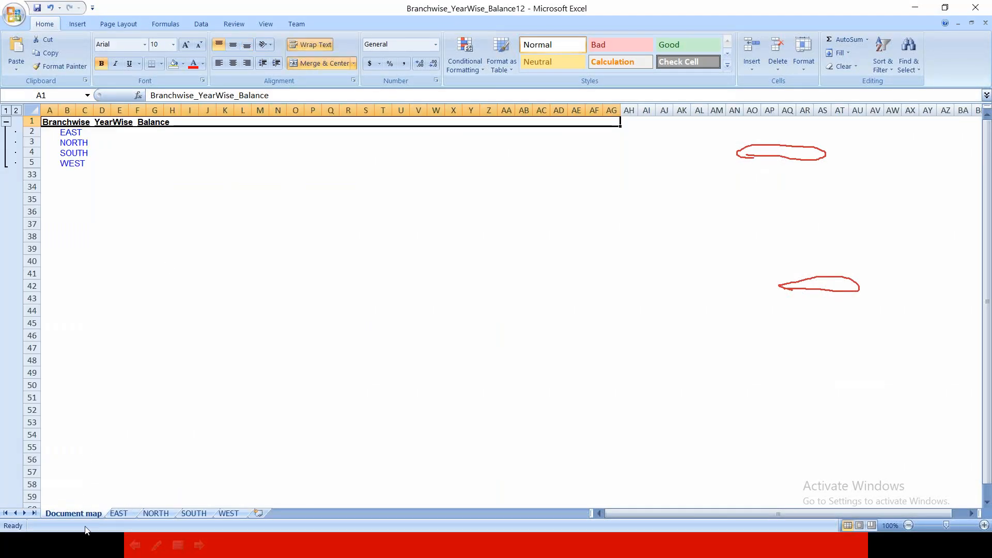
Review the EAST, NORTH, SOUTH and WEST sheets of the exported workbook one after another.
click(119, 513)
click(156, 512)
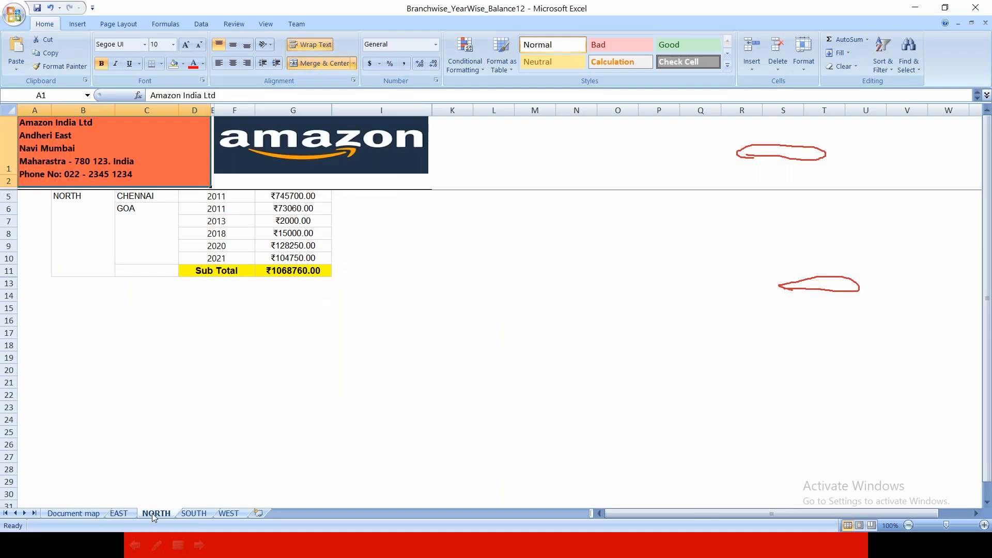
click(193, 513)
click(238, 514)
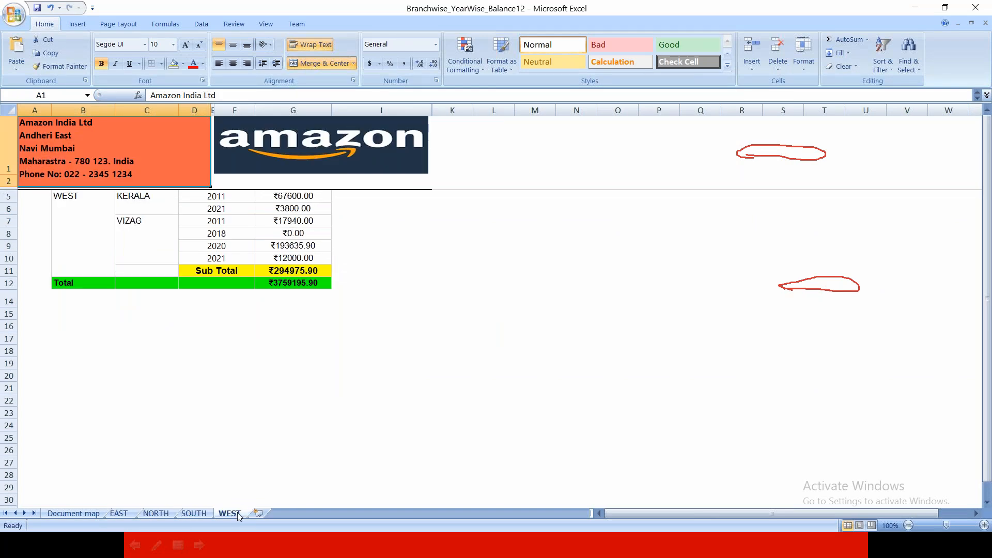
click(653, 11)
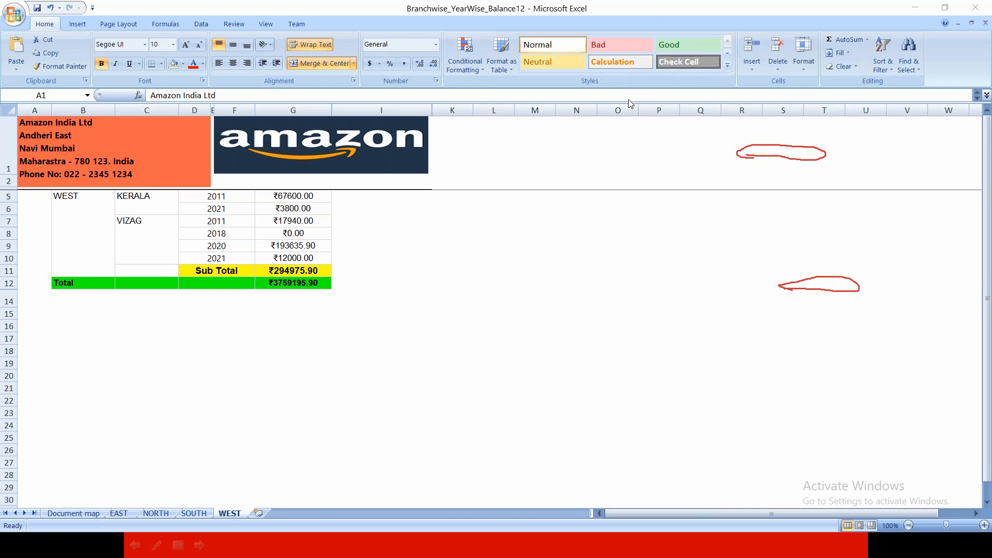
click(630, 104)
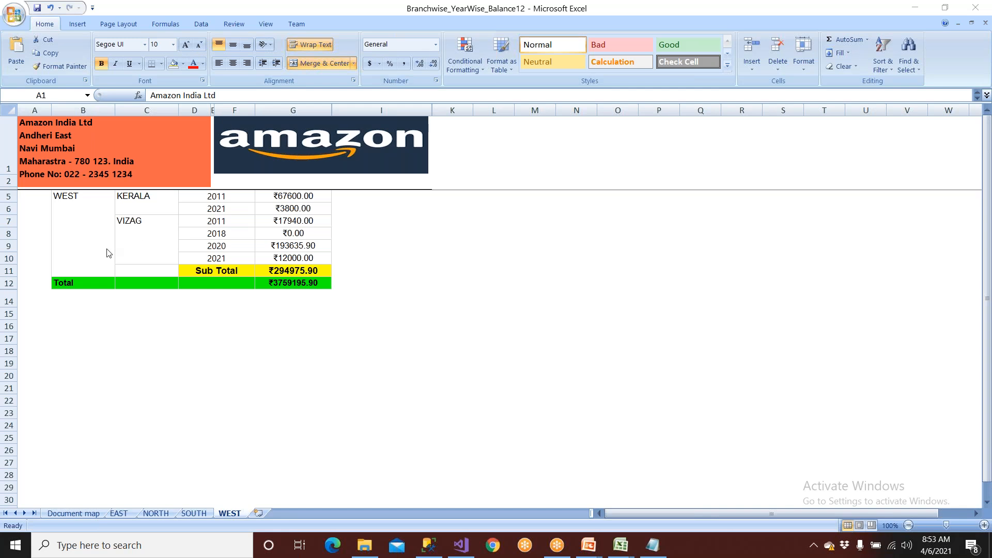
Test the EAST, SOUTH and WEST links on the Document map sheet, returning to the map between them.
click(75, 513)
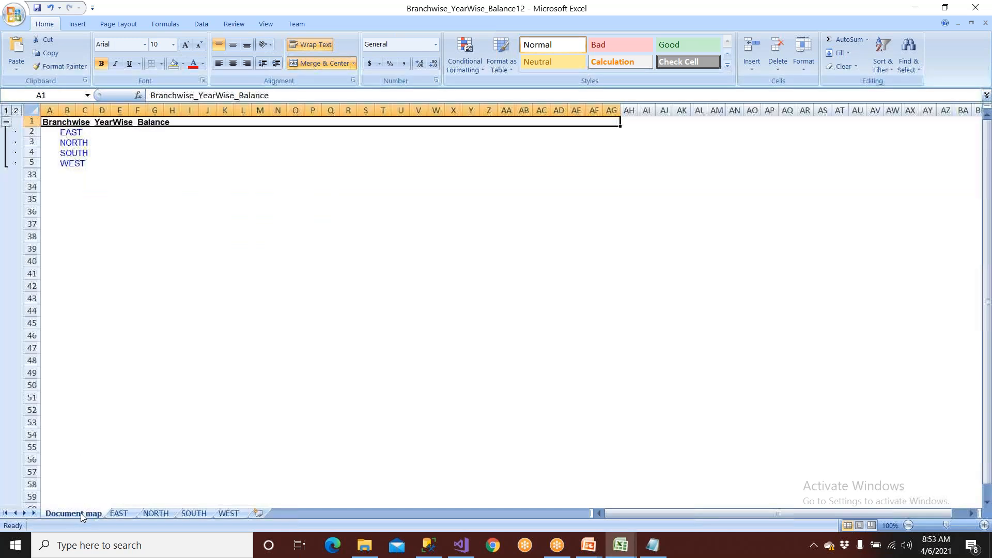
click(140, 344)
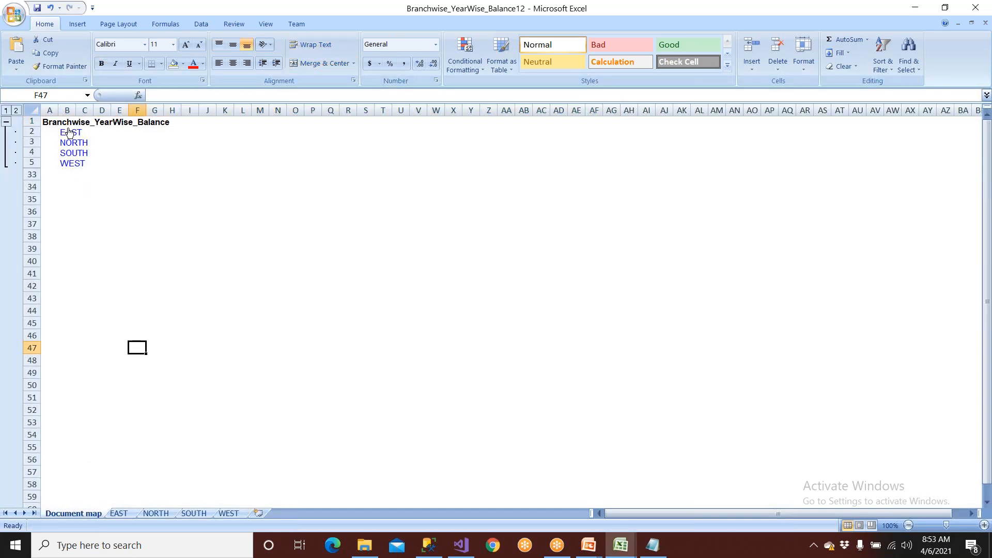
click(70, 133)
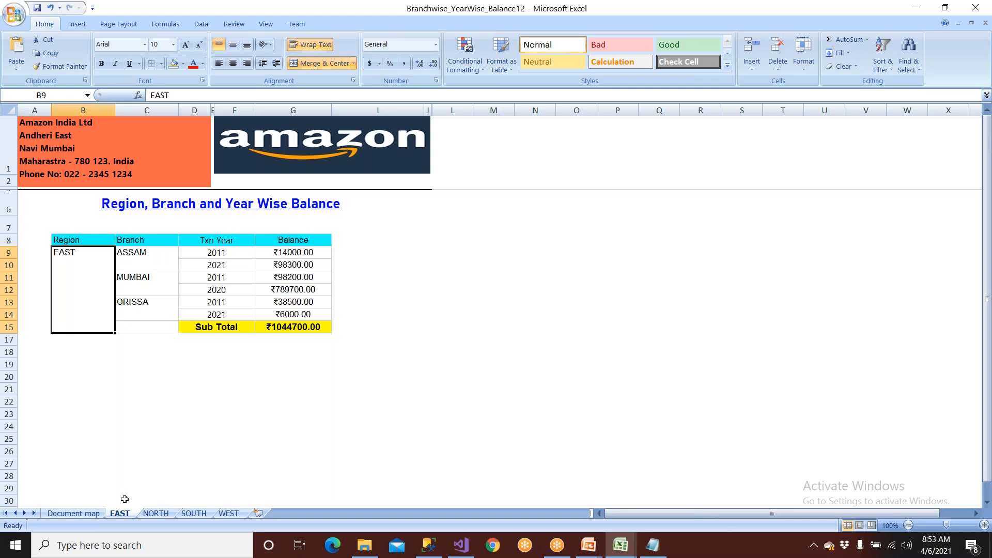
click(80, 513)
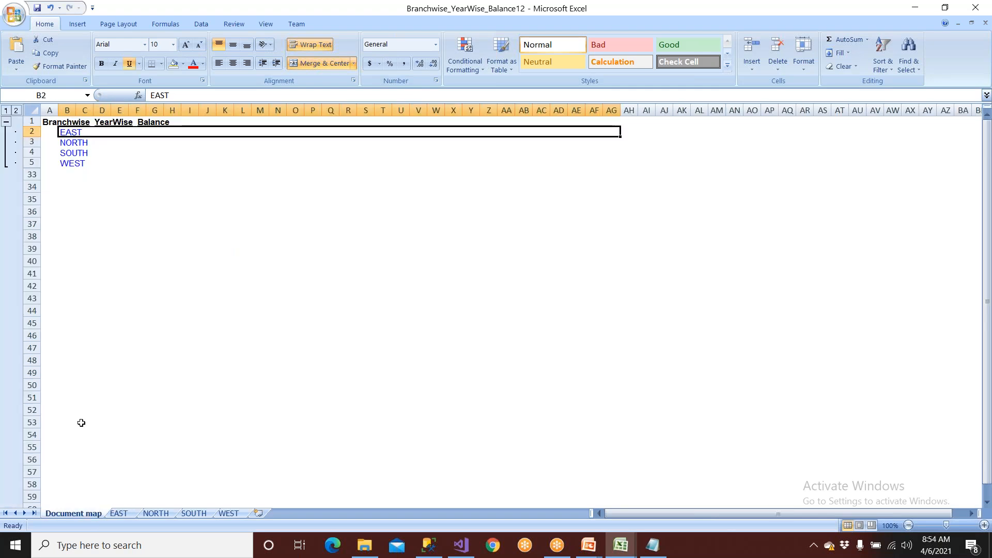
click(74, 153)
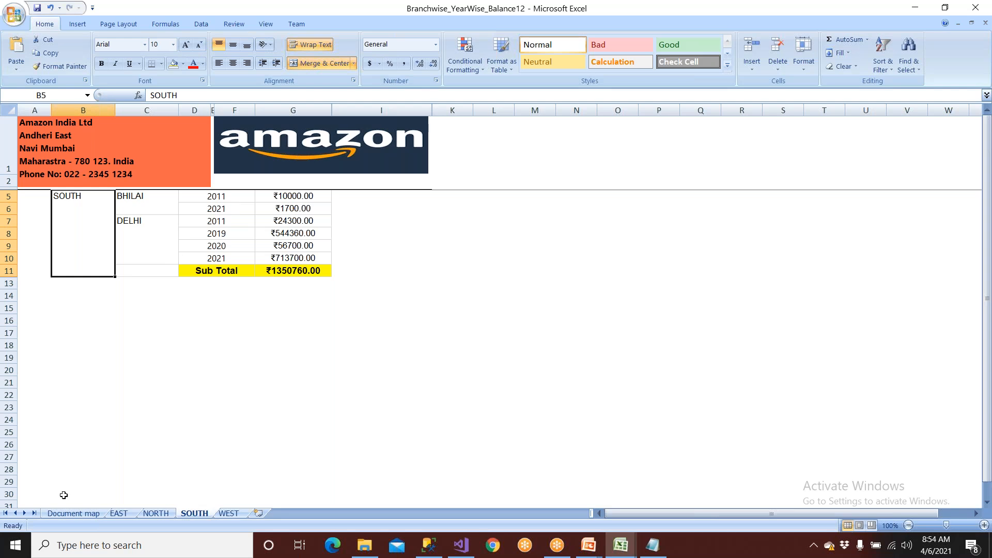
click(74, 513)
click(73, 164)
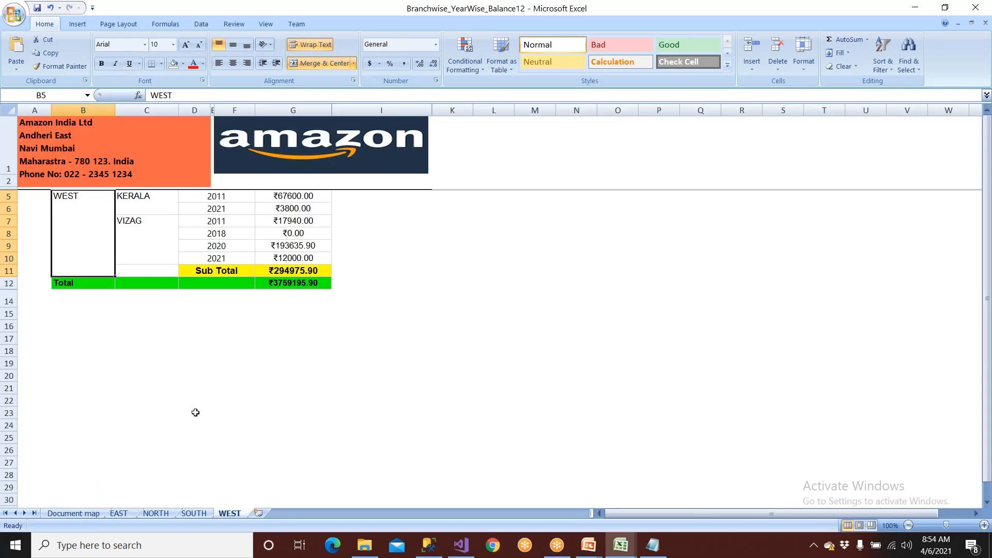
Close the exported workbook and Book1 without saving changes, and close the Downloads window to return to the report preview.
click(976, 7)
click(974, 8)
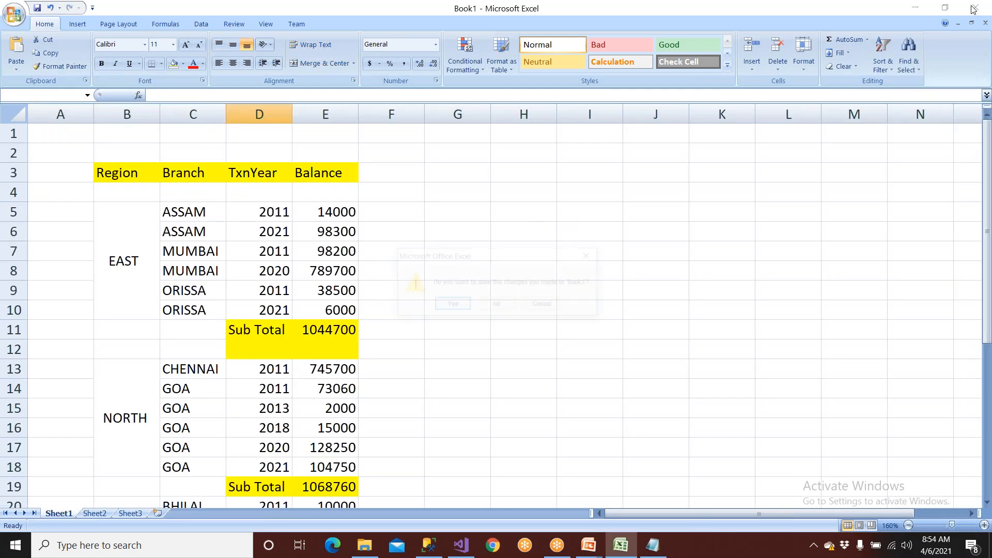
click(497, 303)
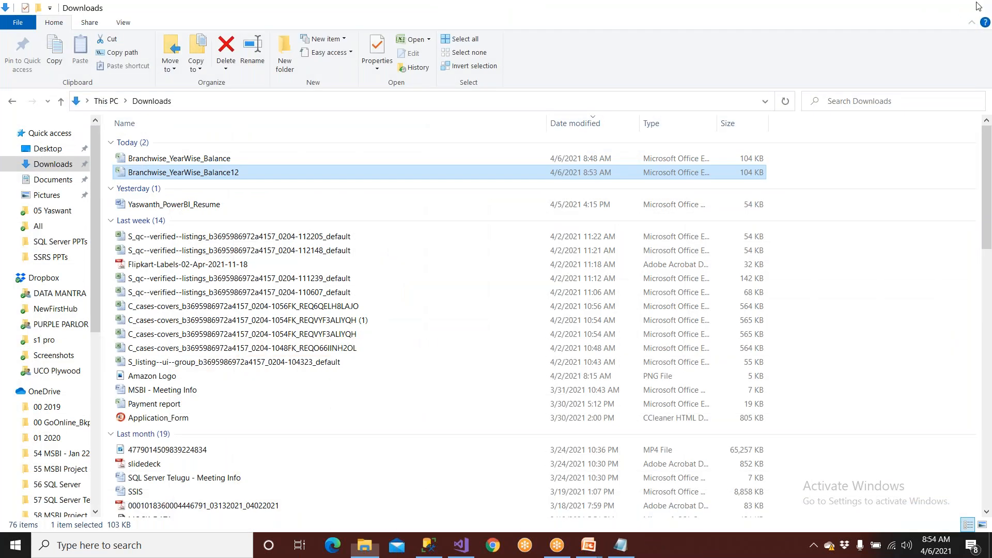
click(977, 6)
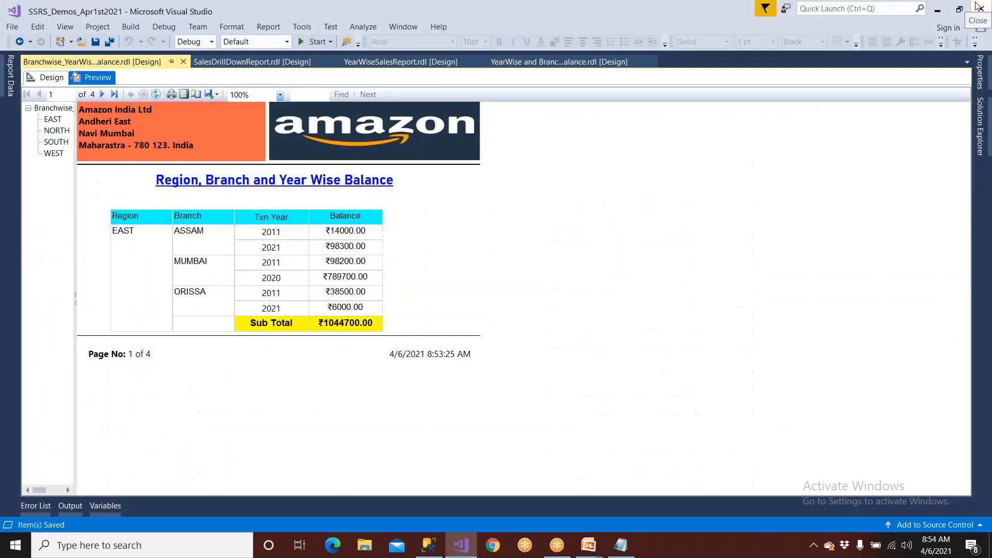
Export the previewed report as a PDF named Branchwise_YearWise_Balance in the Downloads folder.
click(217, 95)
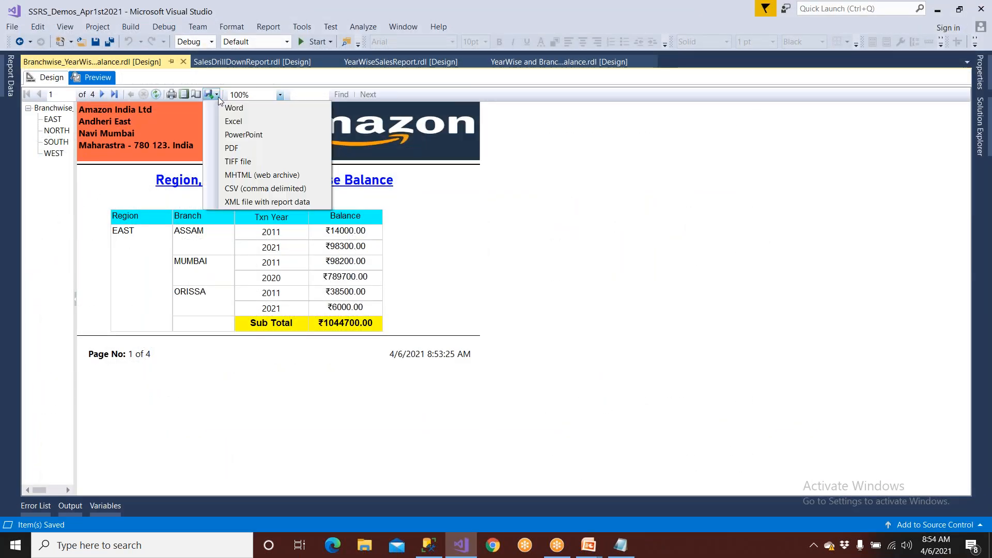
click(241, 150)
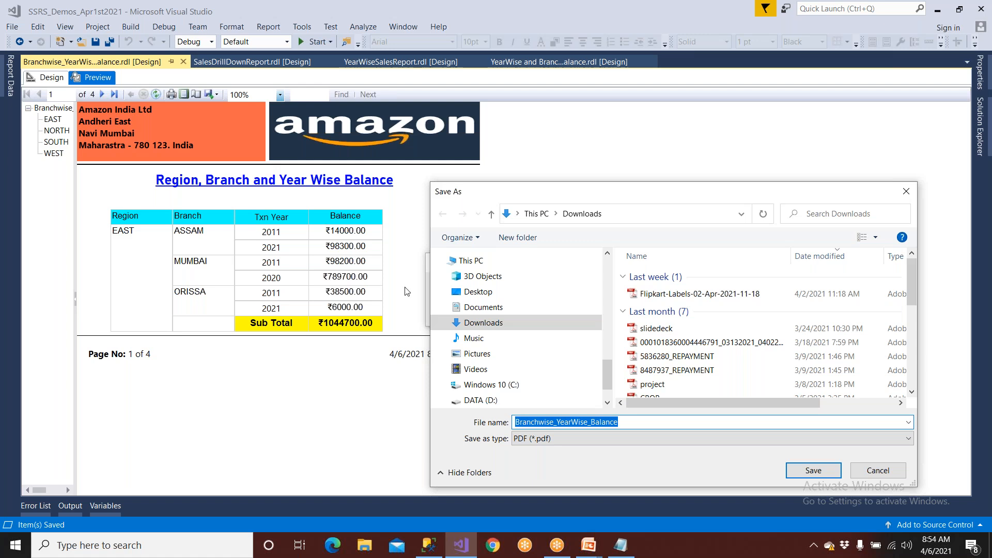
click(808, 474)
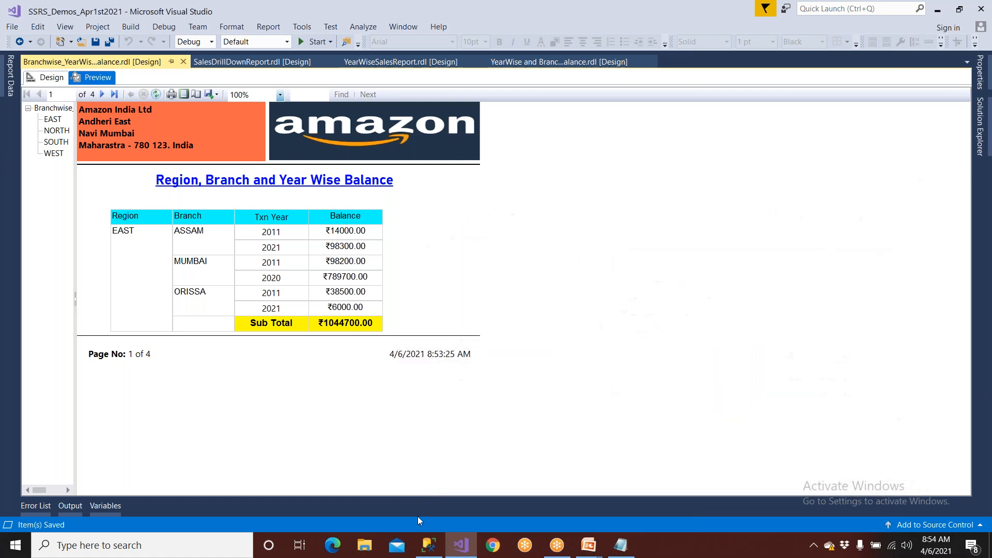
Open the exported Branchwise_YearWise_Balance PDF from the Downloads folder and look through its first two pages.
click(366, 545)
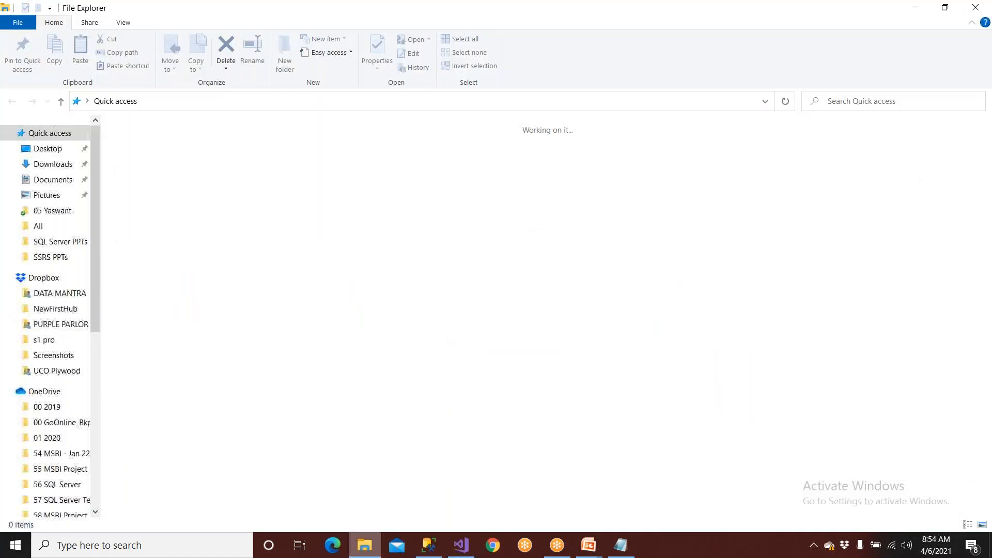
click(52, 164)
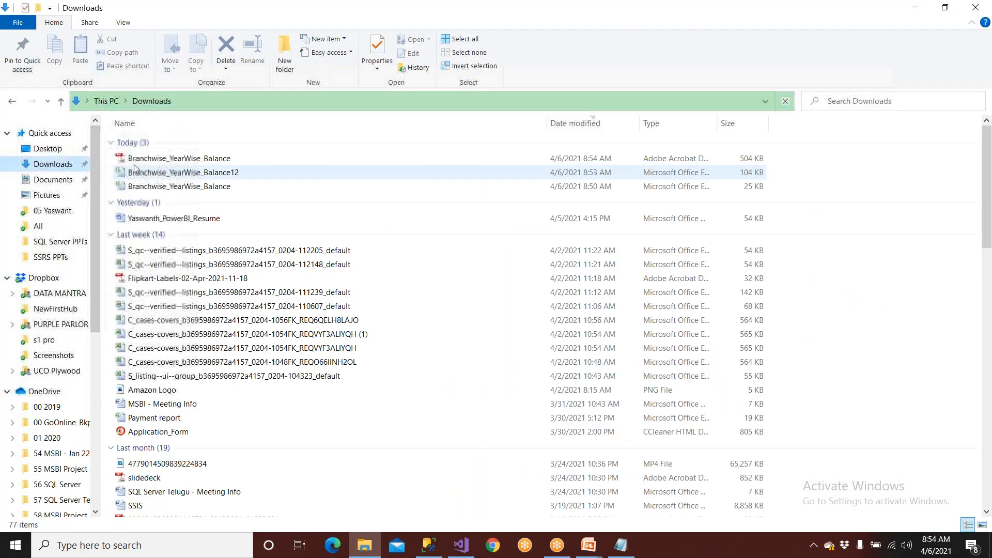
click(134, 161)
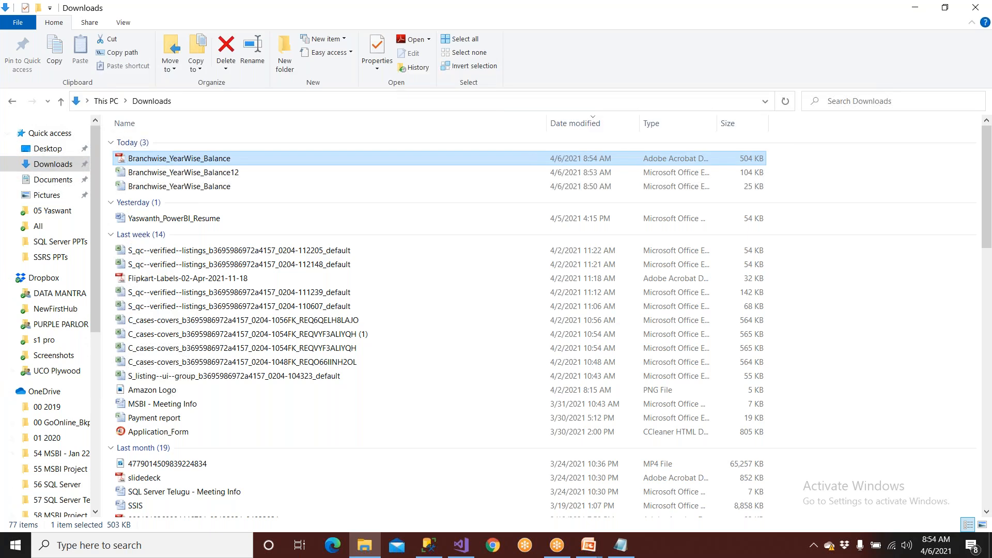
key(Return)
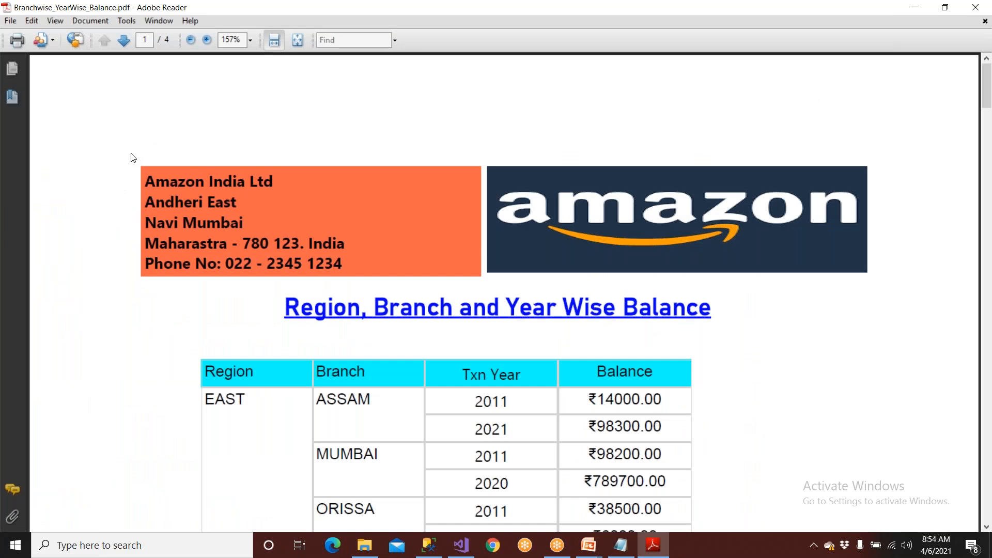
scroll(409, 299, down, 15)
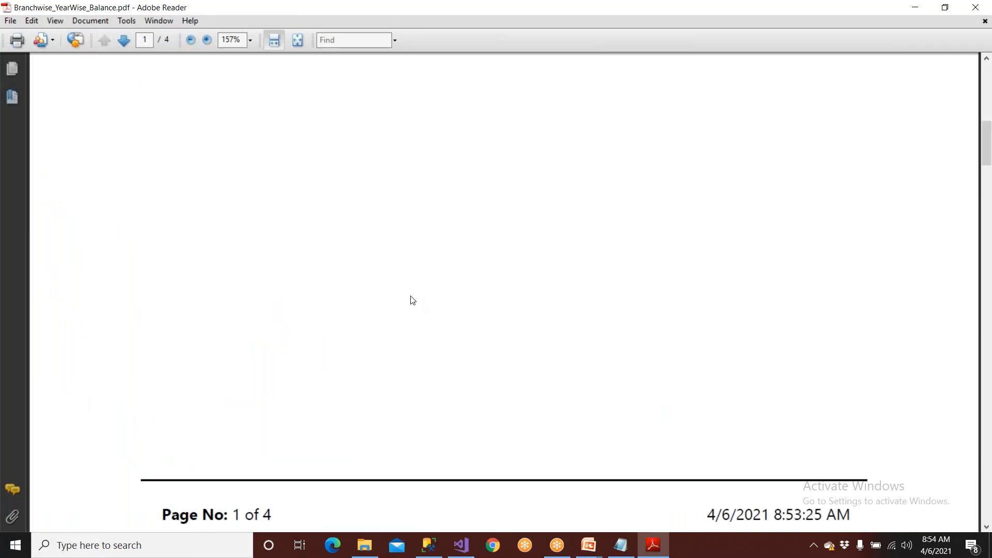
scroll(413, 302, down, 6)
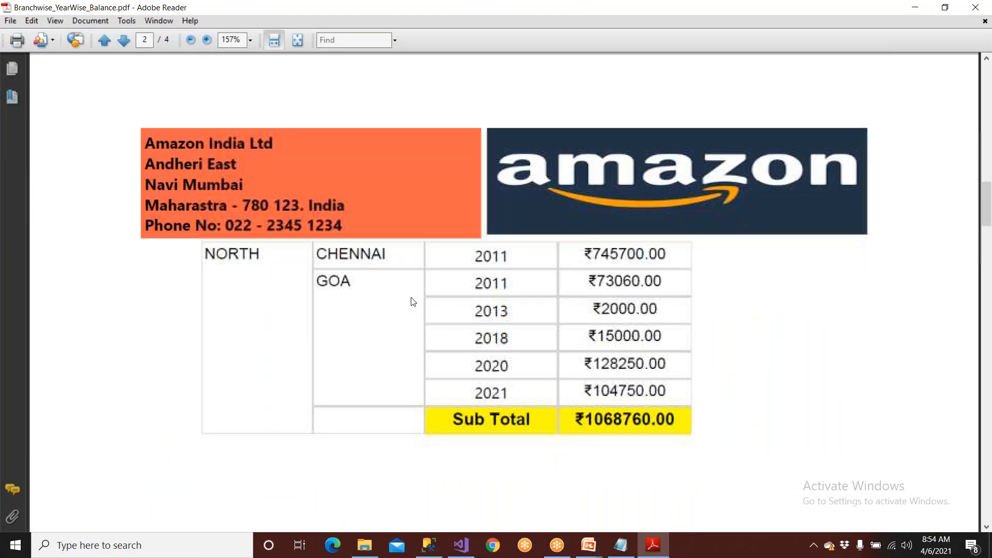
scroll(411, 302, up, 7)
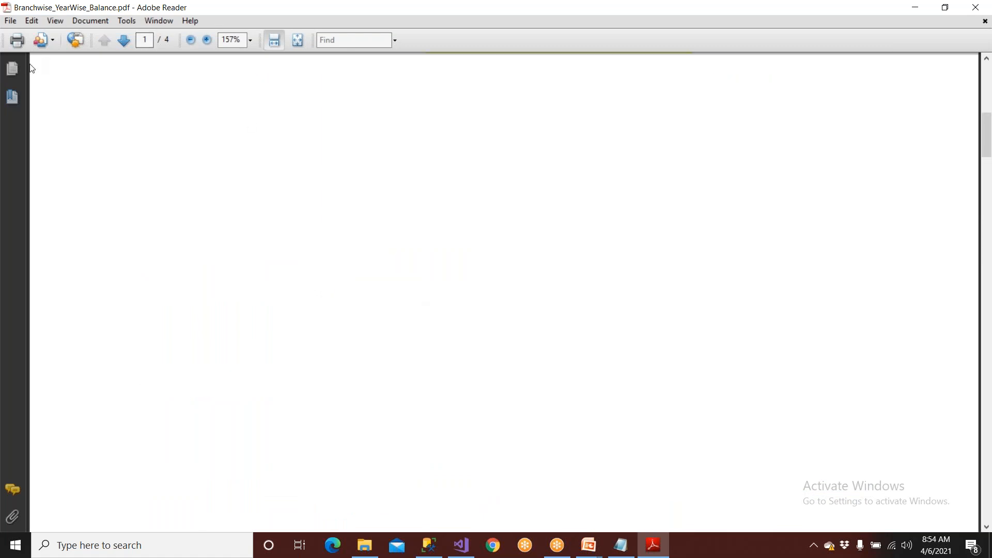
Show the PDF's bookmarks and test the EAST, NORTH, SOUTH and WEST entries.
click(13, 68)
click(15, 96)
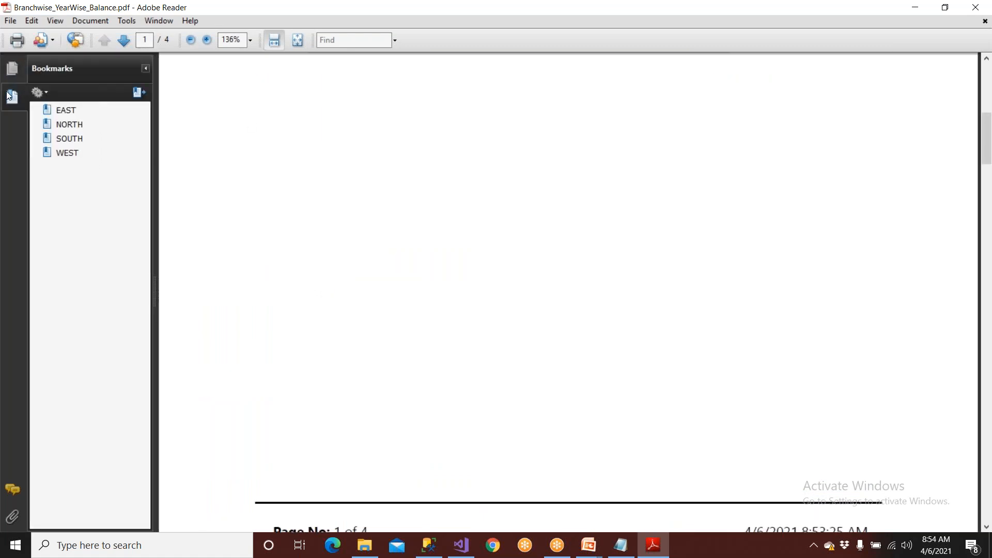
click(66, 112)
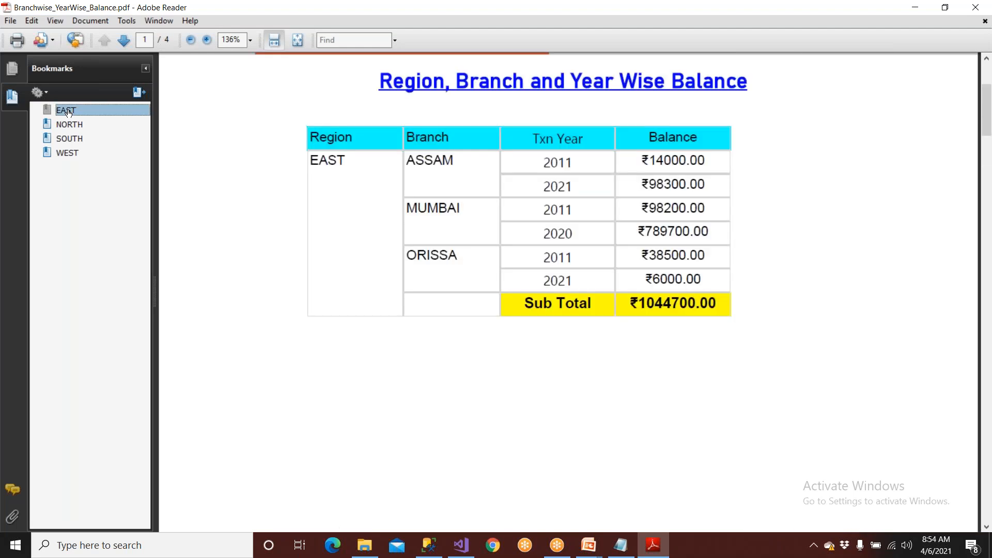
click(69, 125)
click(70, 138)
click(71, 154)
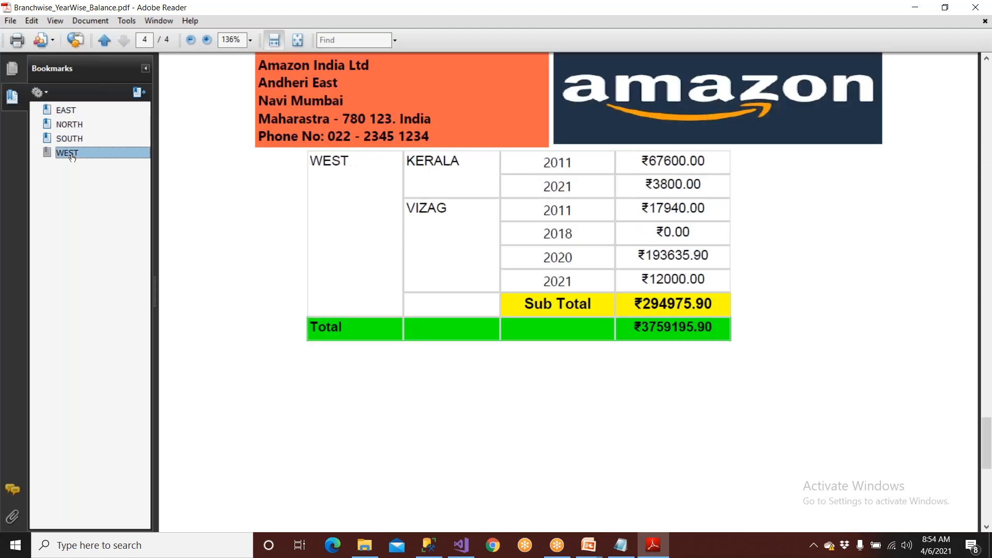
click(75, 141)
click(73, 127)
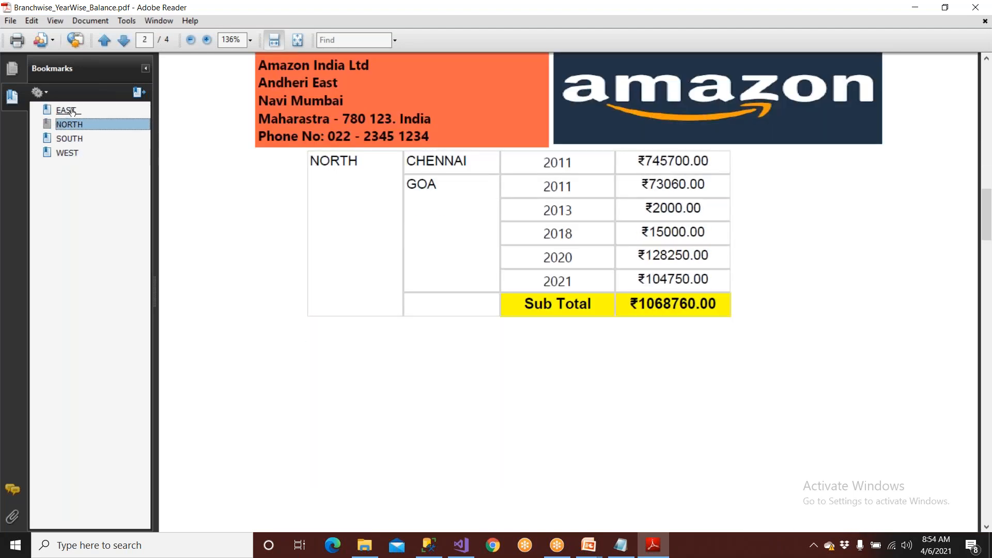
click(72, 114)
click(71, 154)
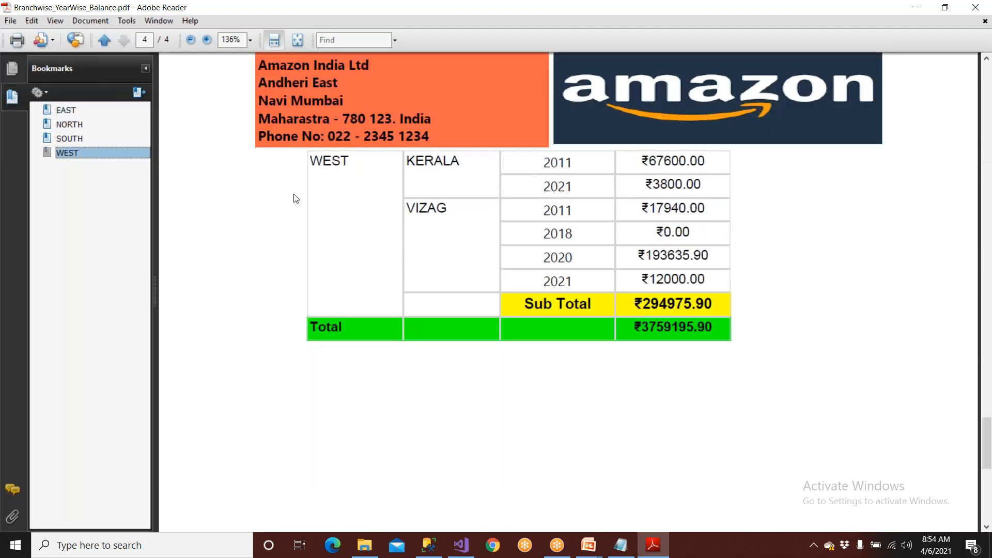
click(81, 139)
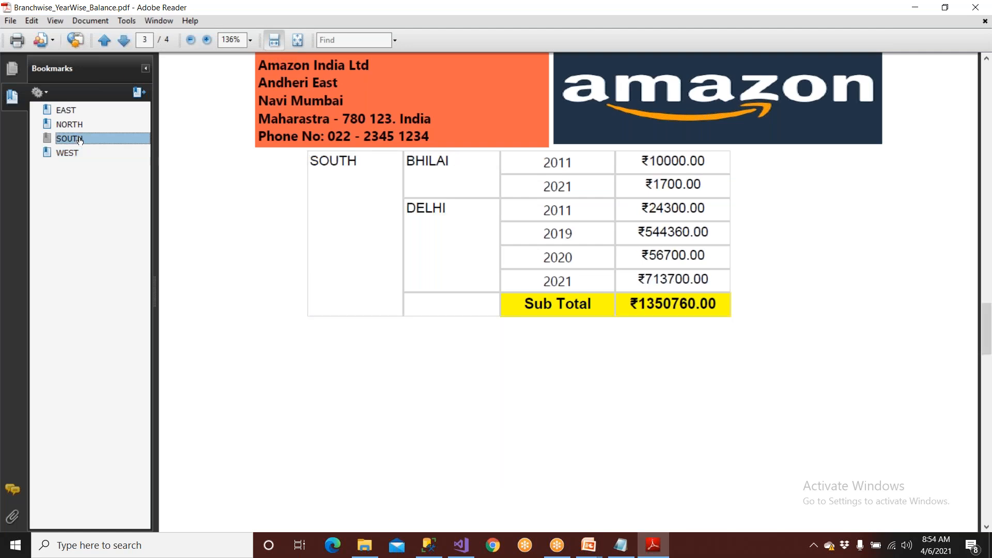
Show the PDF's page thumbnails and view pages 3, 4, 2 and 1 from them.
click(13, 72)
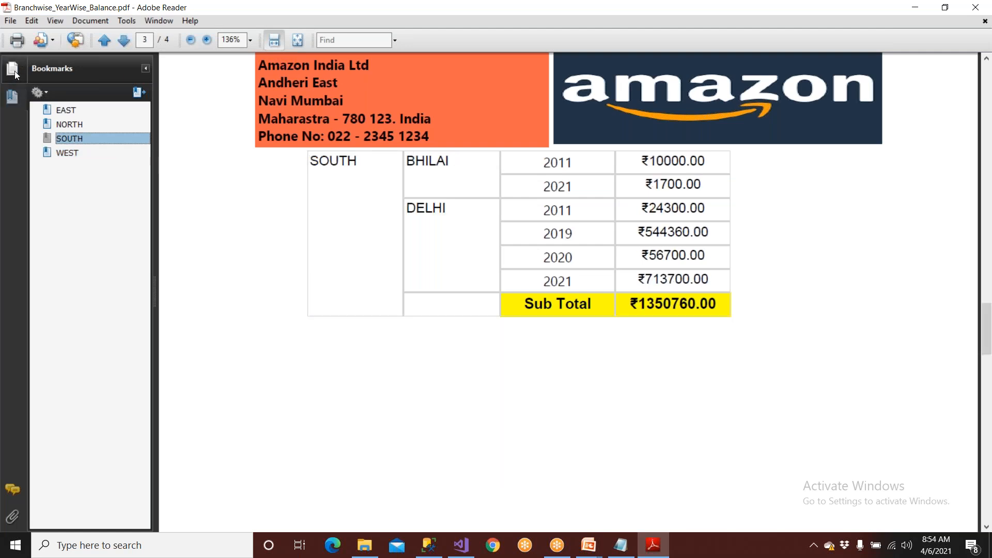
click(79, 279)
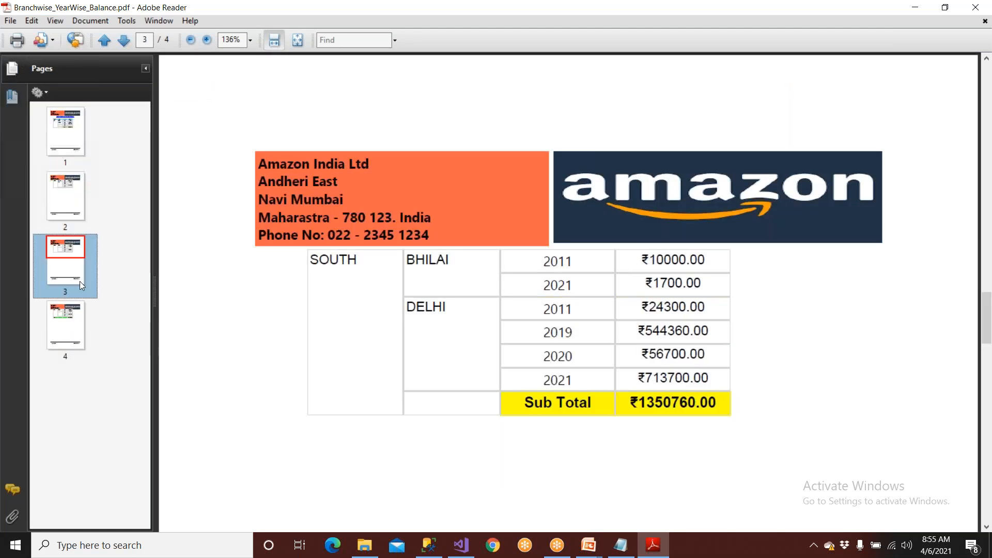
click(78, 333)
click(78, 284)
click(72, 206)
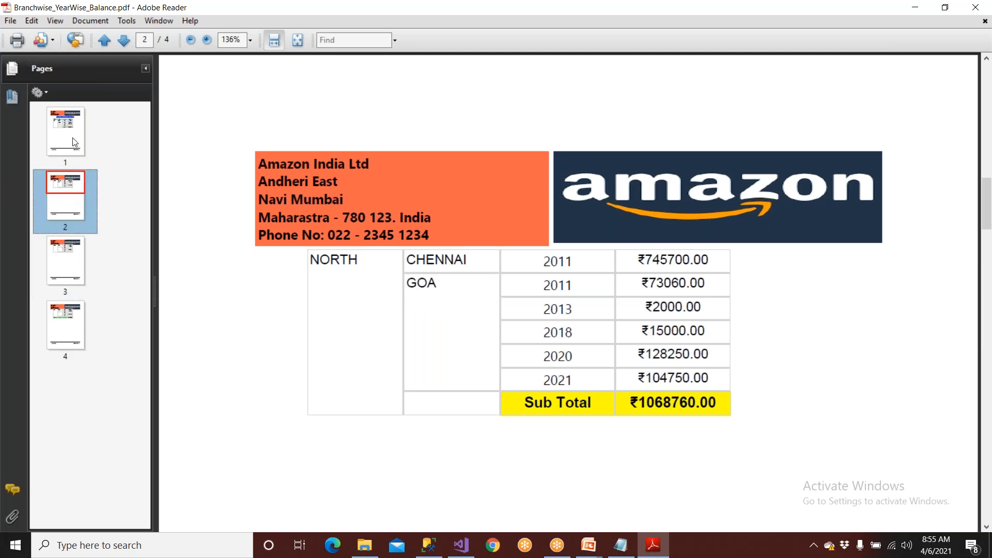
click(67, 132)
Switch back to the bookmarks, visit each region from EAST to WEST, and return to the start of the first page.
click(14, 94)
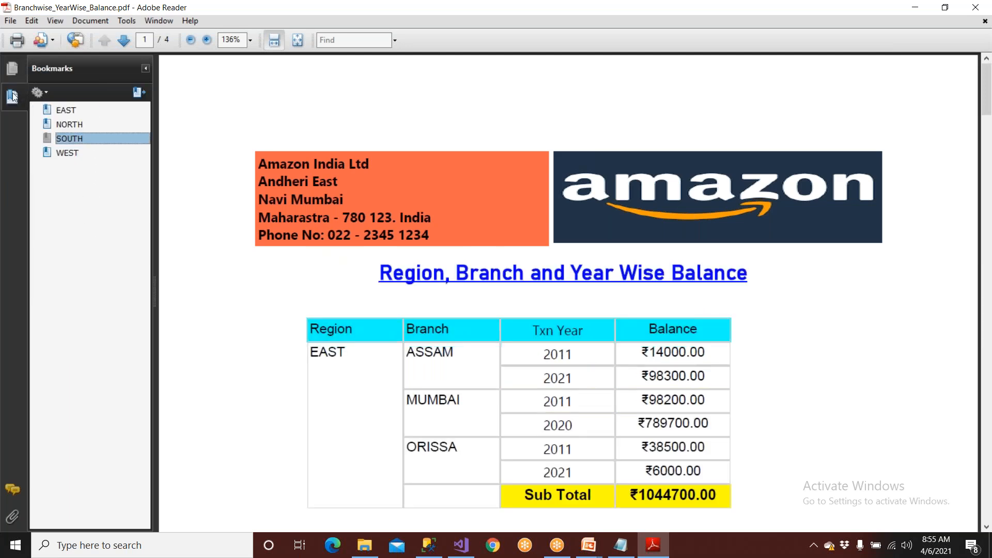
click(66, 110)
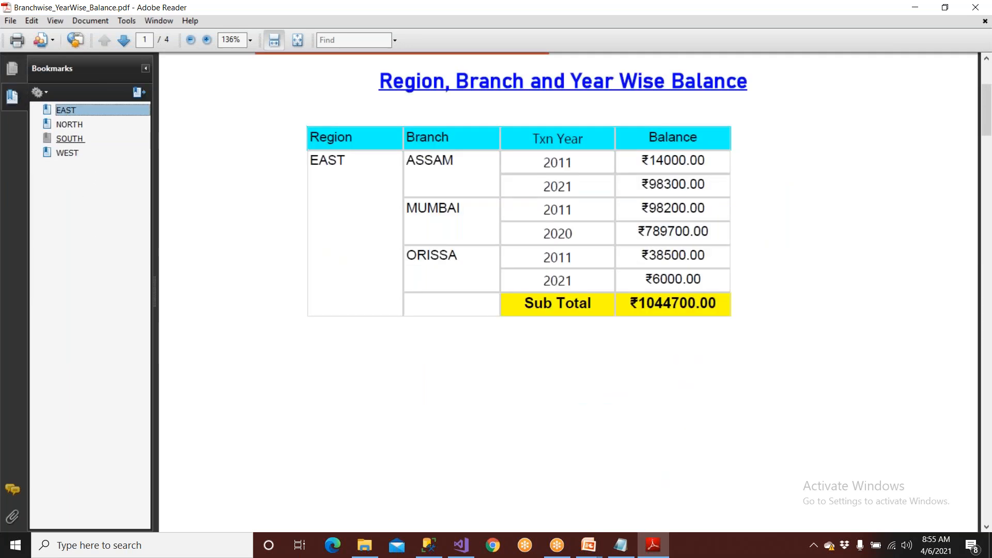
click(68, 124)
click(66, 140)
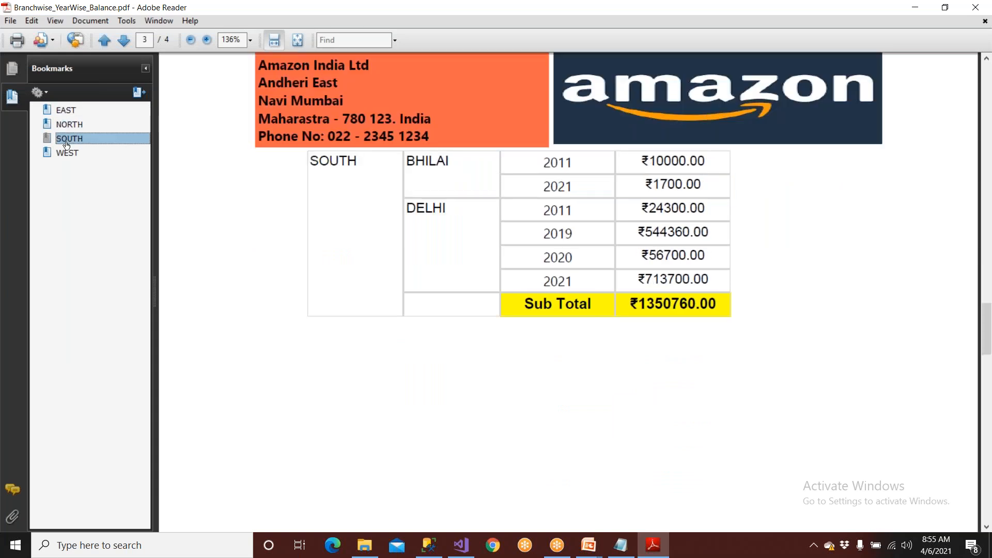
click(68, 153)
click(67, 139)
click(66, 110)
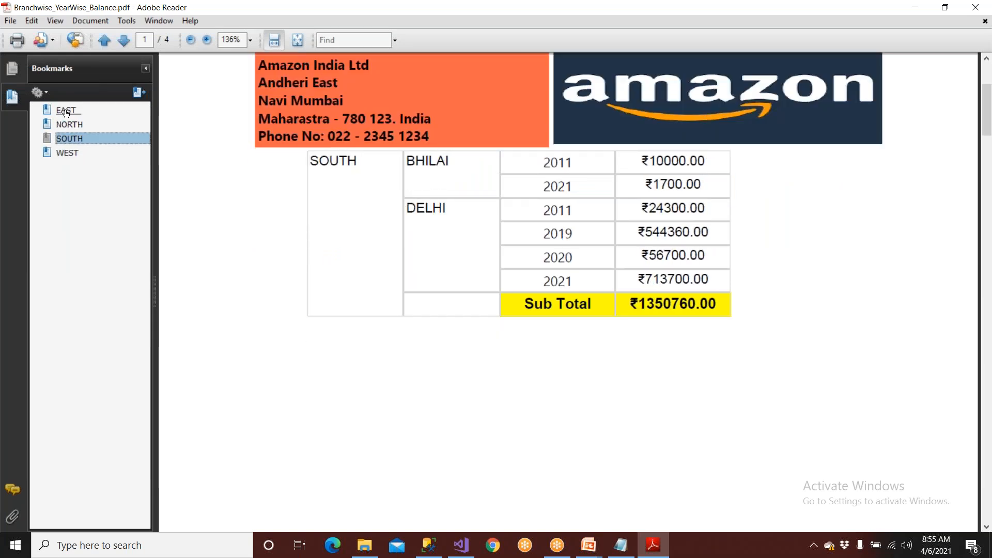
scroll(189, 157, up, 3)
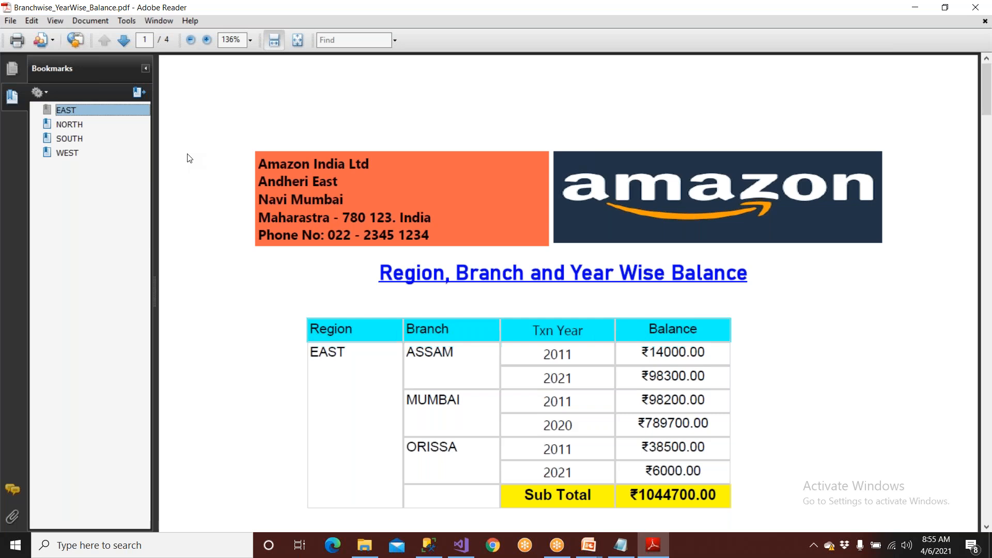
Jump back and forth between the WEST, SOUTH and NORTH bookmarks, finishing on EAST.
click(67, 153)
click(68, 138)
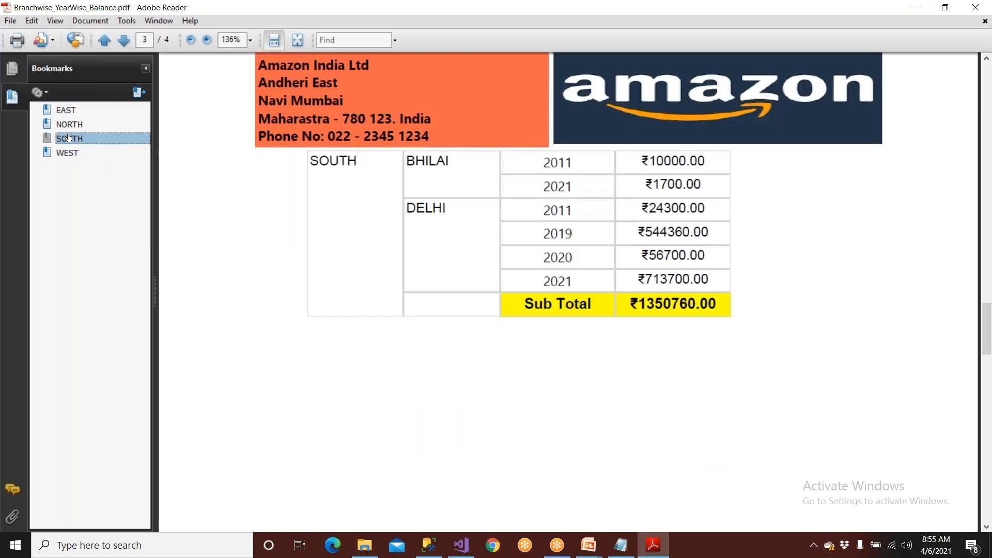
click(68, 126)
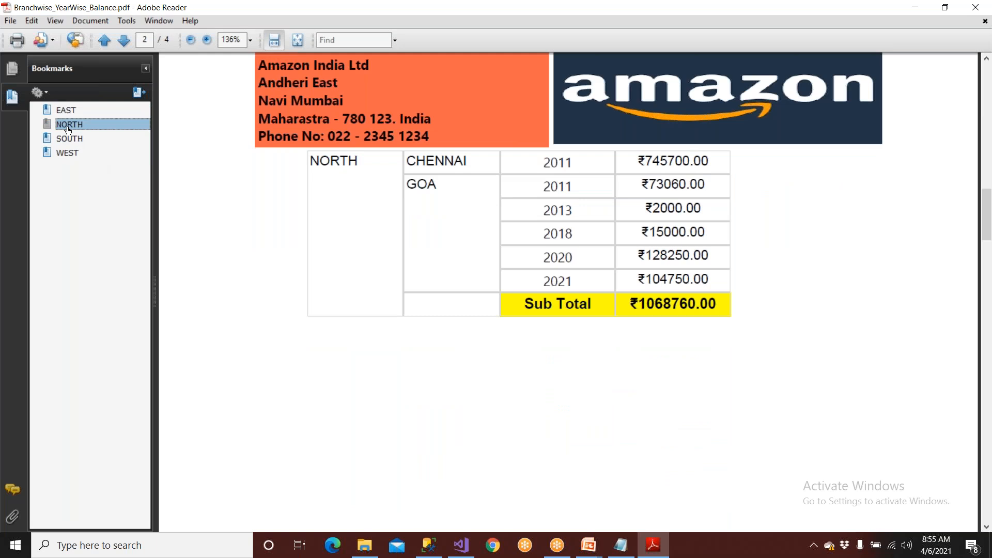
click(67, 153)
click(69, 138)
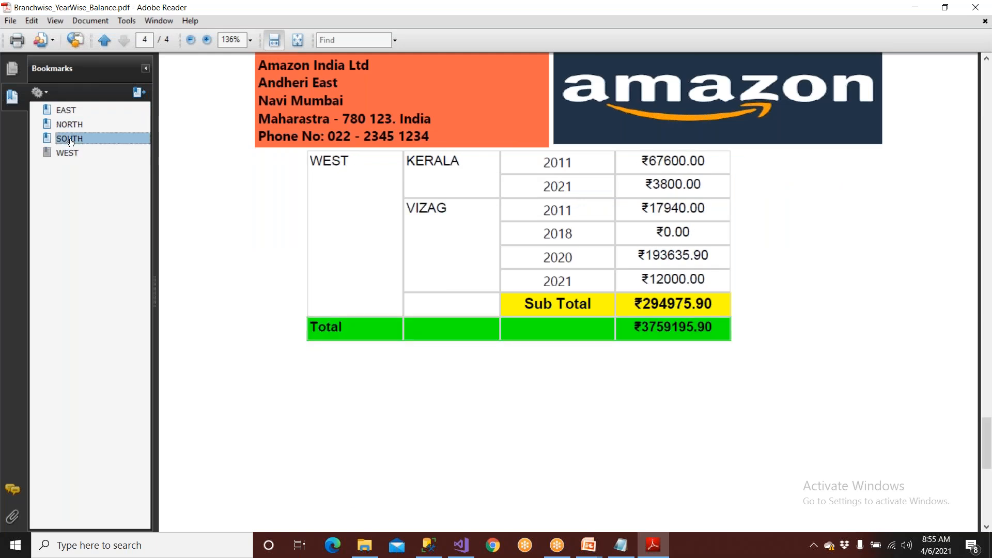
click(70, 122)
click(69, 112)
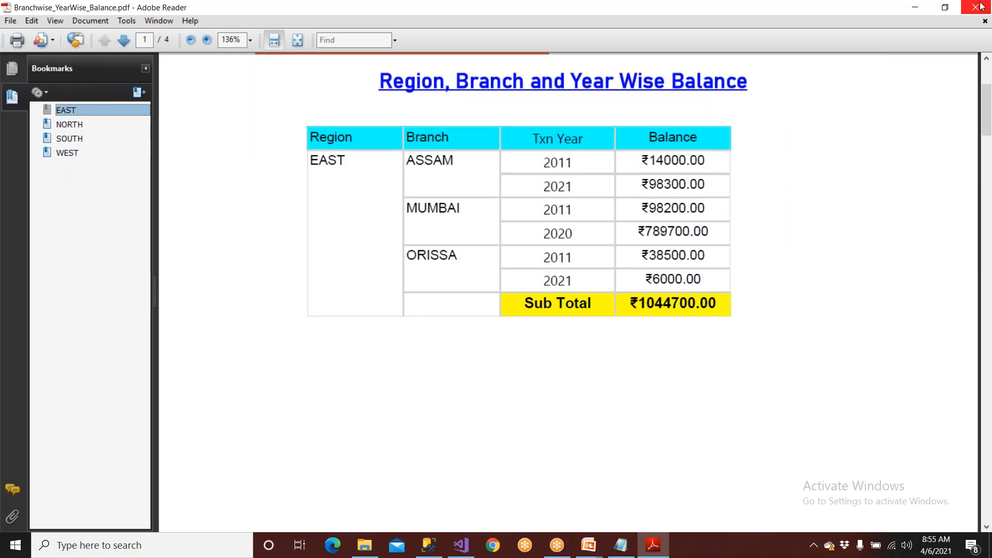
Close the PDF and the Downloads window, and return the report to its design view.
click(975, 7)
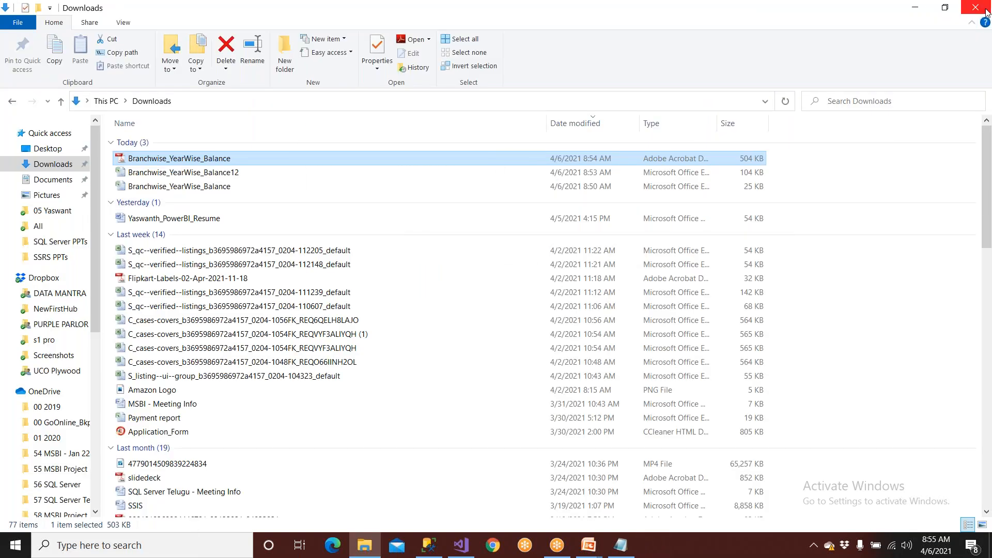
click(985, 13)
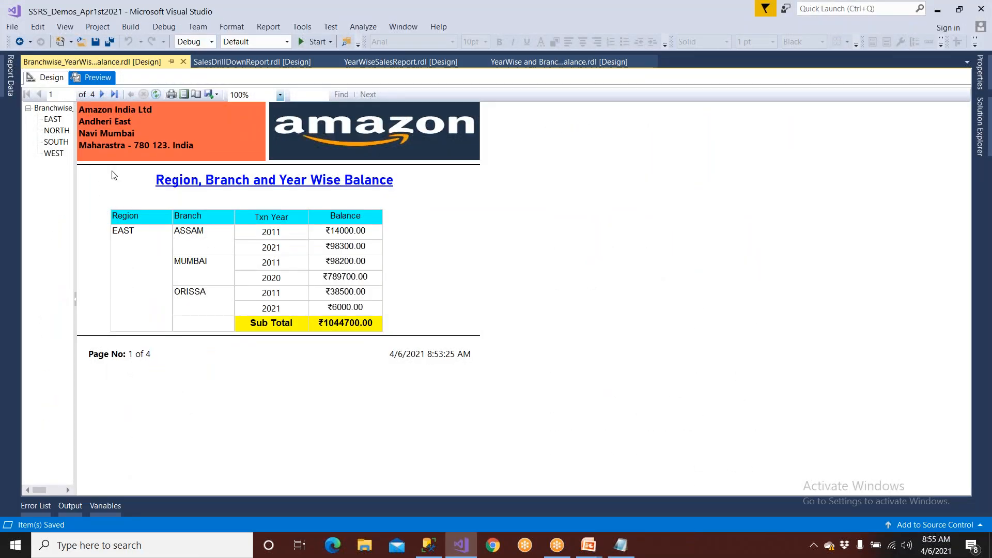
click(51, 77)
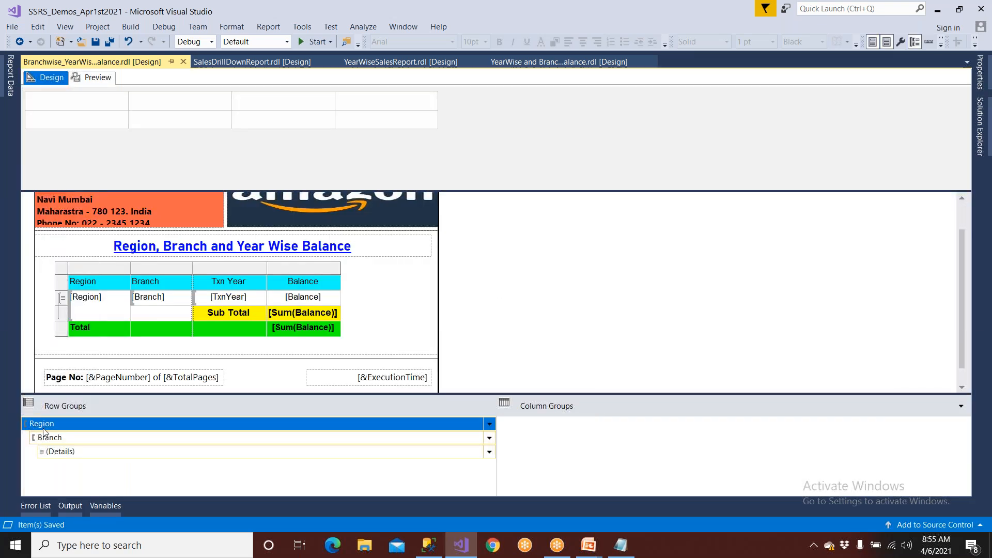
Point out the table's Sub Total row, Total row and [Balance] detail cell in the design.
click(62, 312)
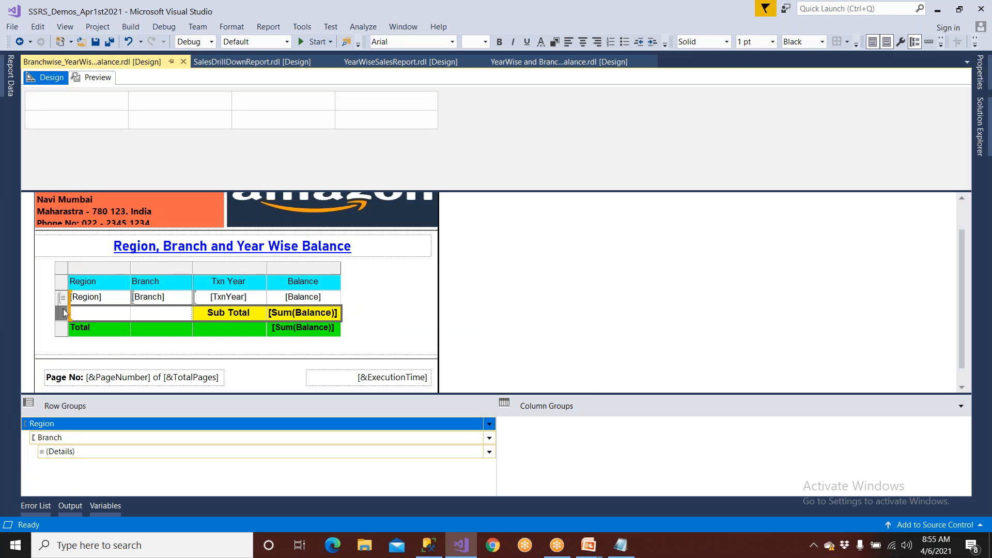
click(60, 331)
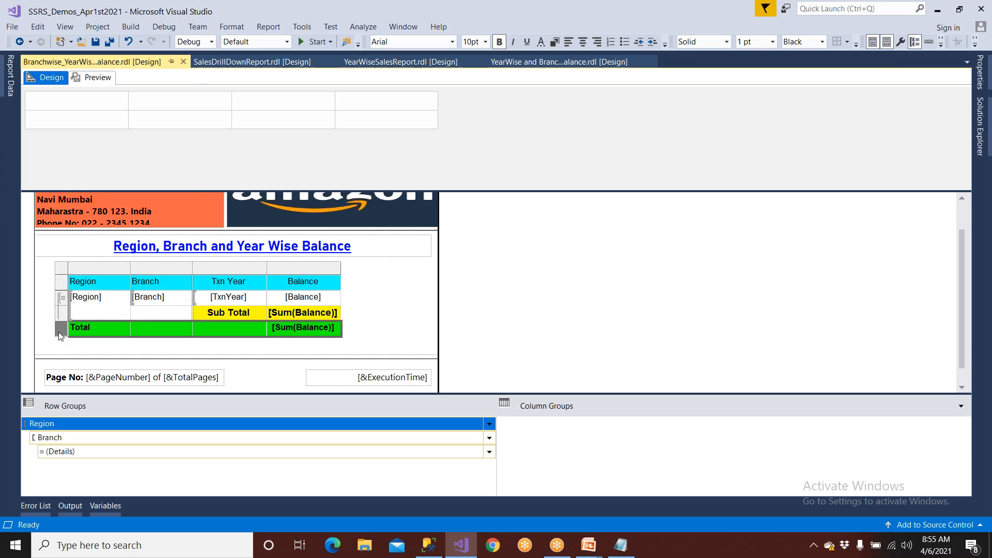
double_click(313, 302)
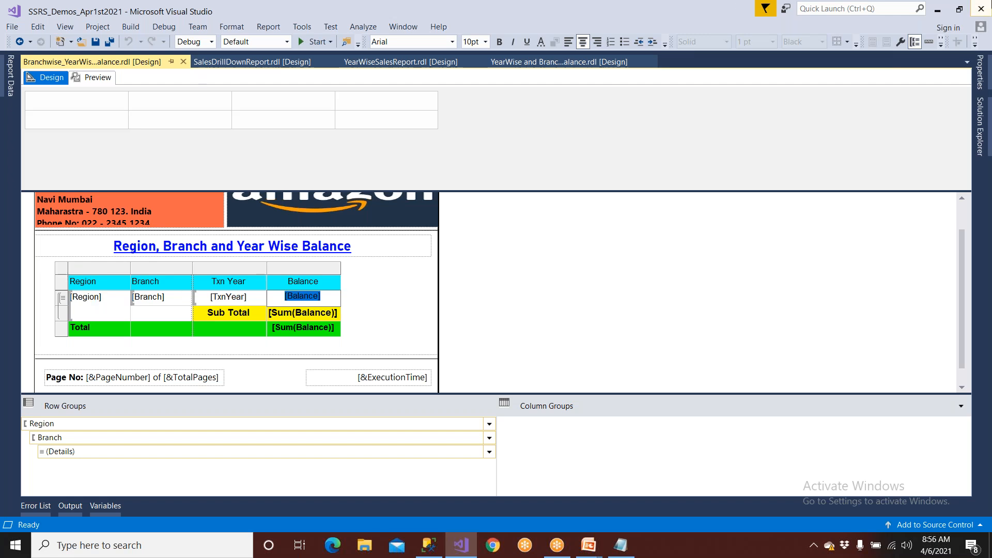
Review the Region group's page break options and document map setting, accept them, and preview the report.
click(54, 424)
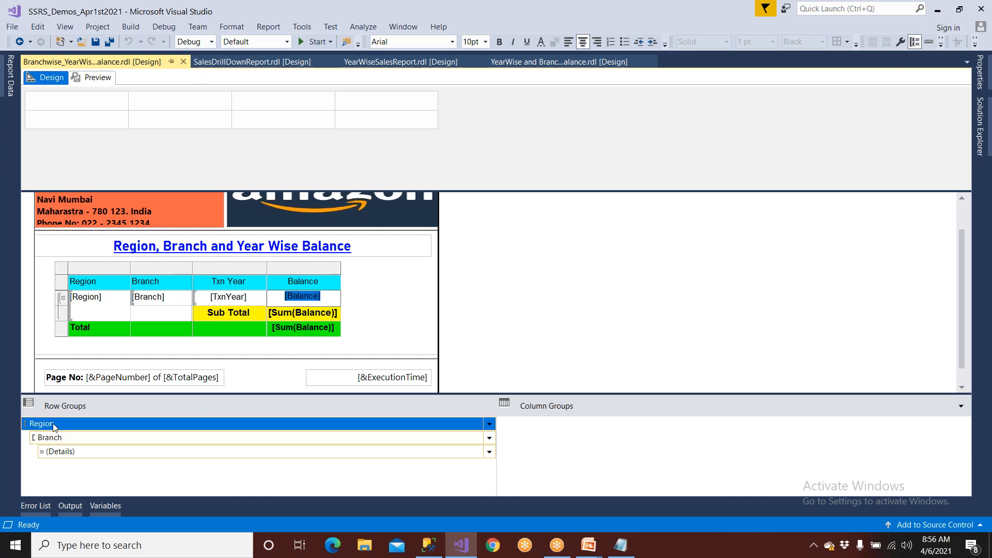
click(489, 424)
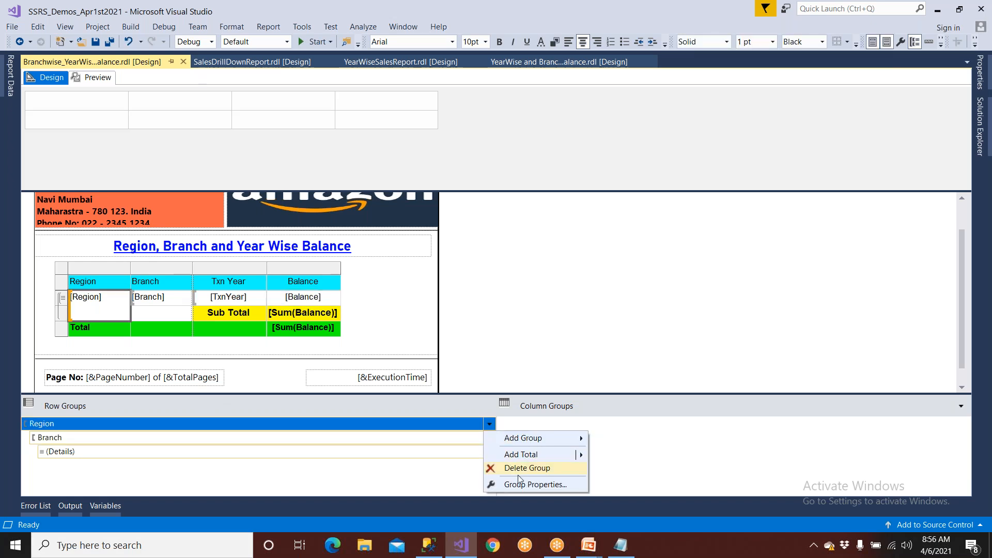
click(518, 484)
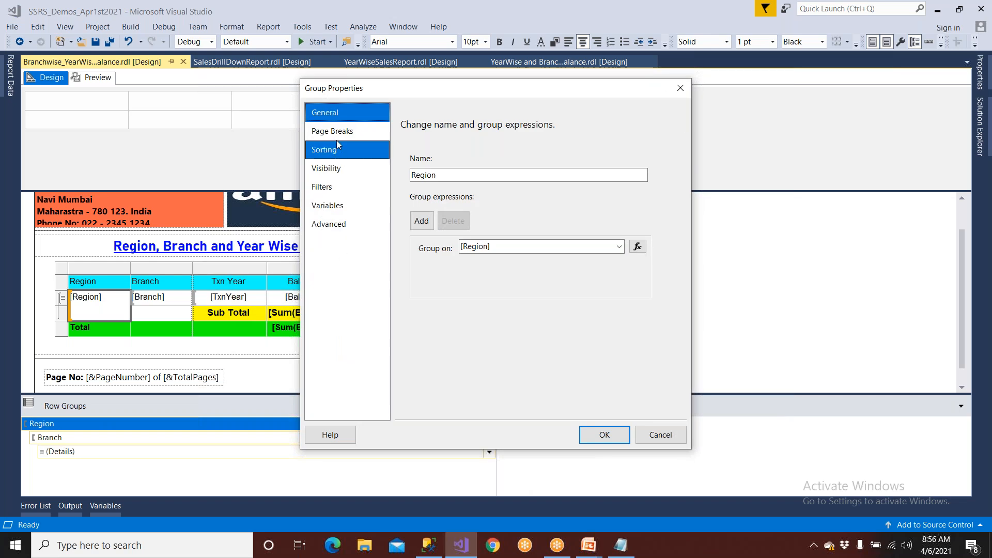
click(333, 132)
click(431, 195)
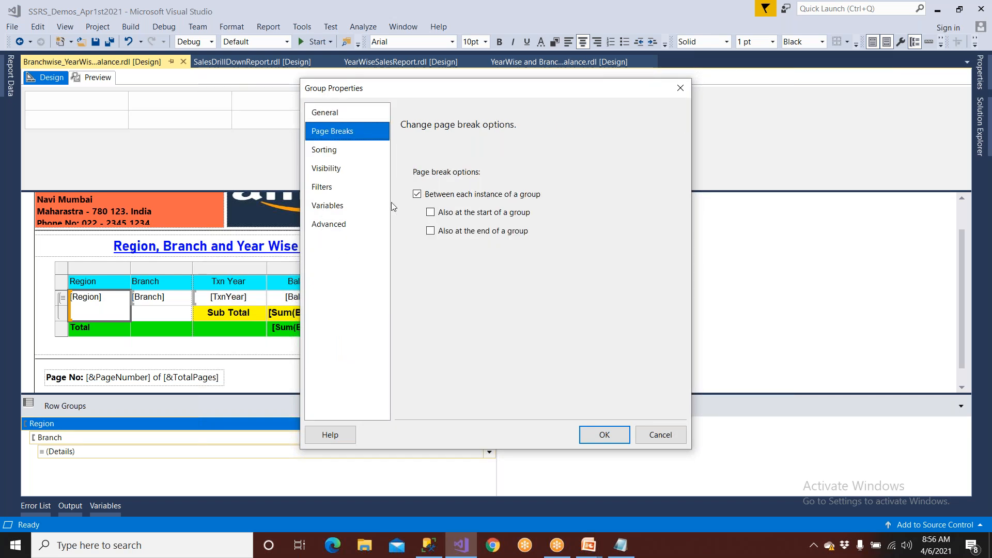
click(333, 224)
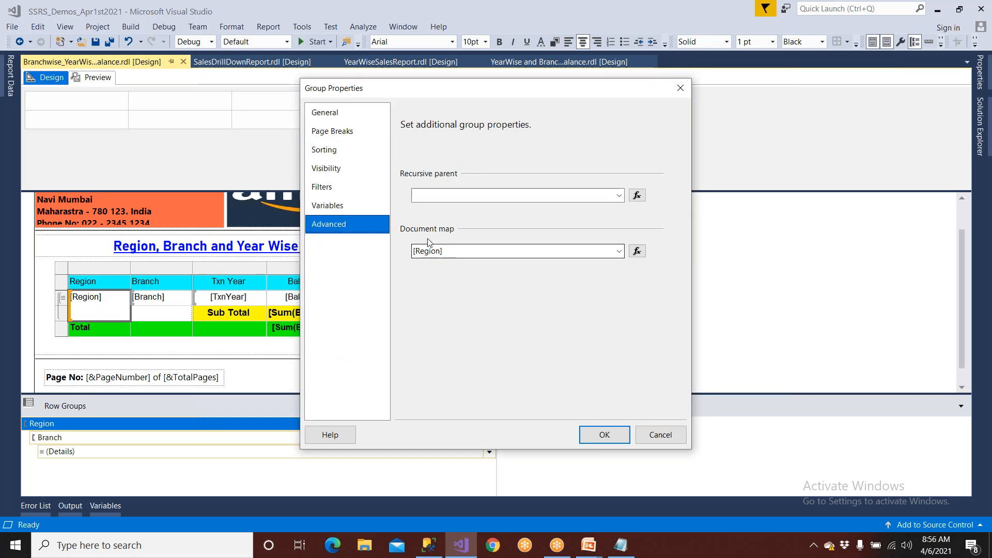
click(592, 438)
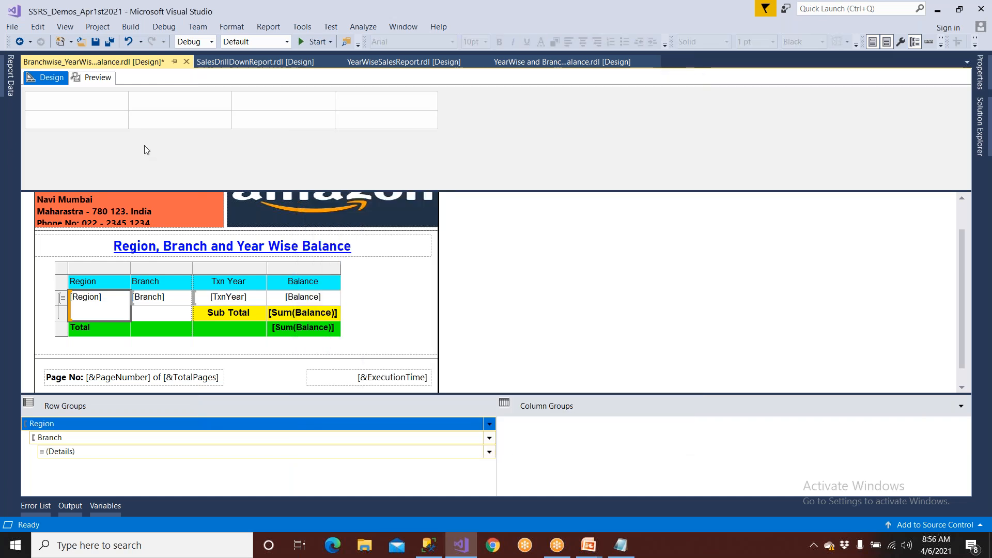
click(97, 77)
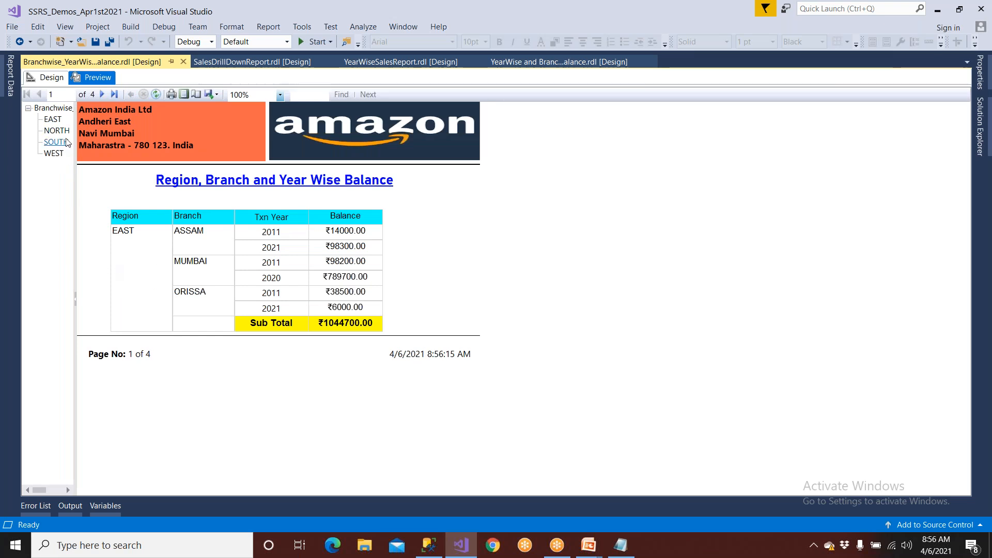
Return to the design and inspect the Region row group's PageName among its expanded Group properties.
click(52, 78)
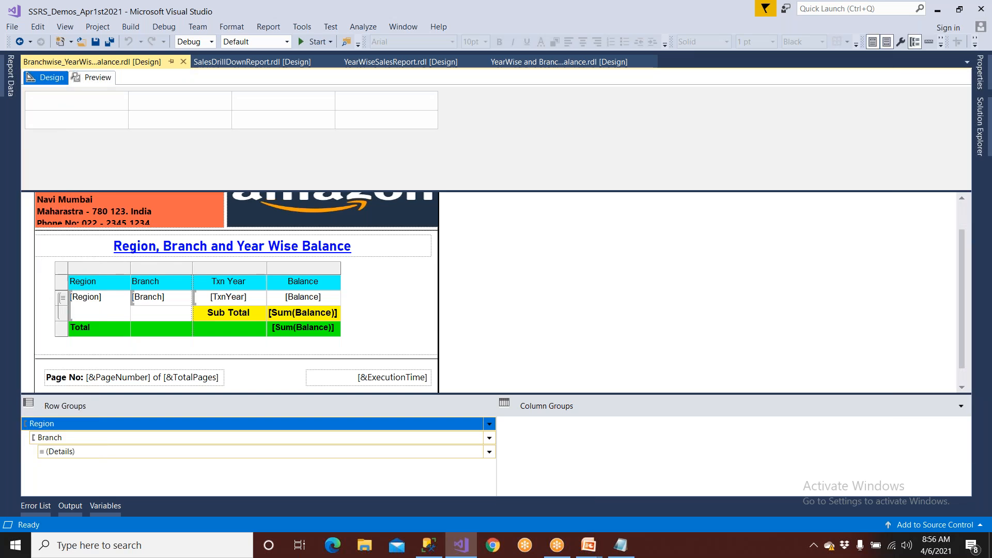
click(71, 425)
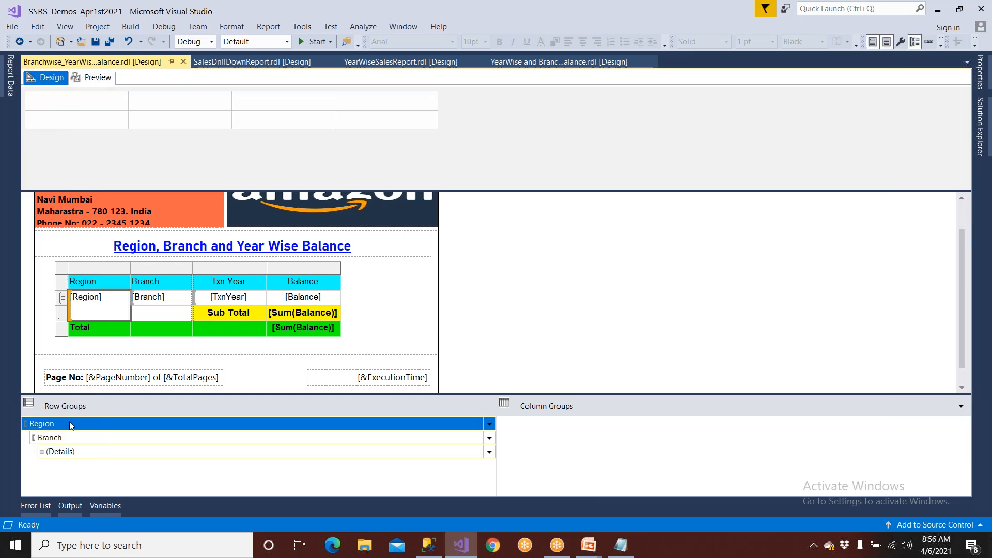
key(F4)
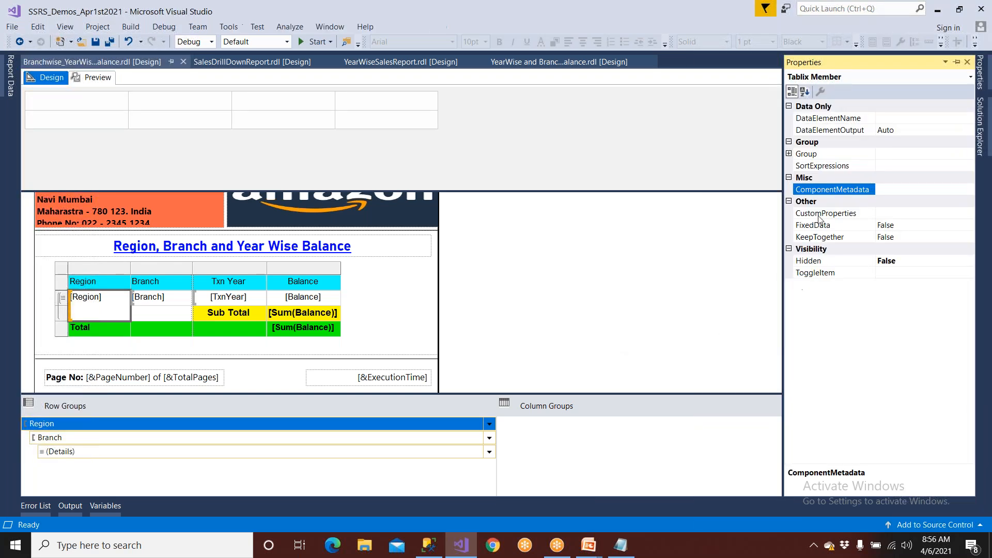
click(803, 155)
click(790, 153)
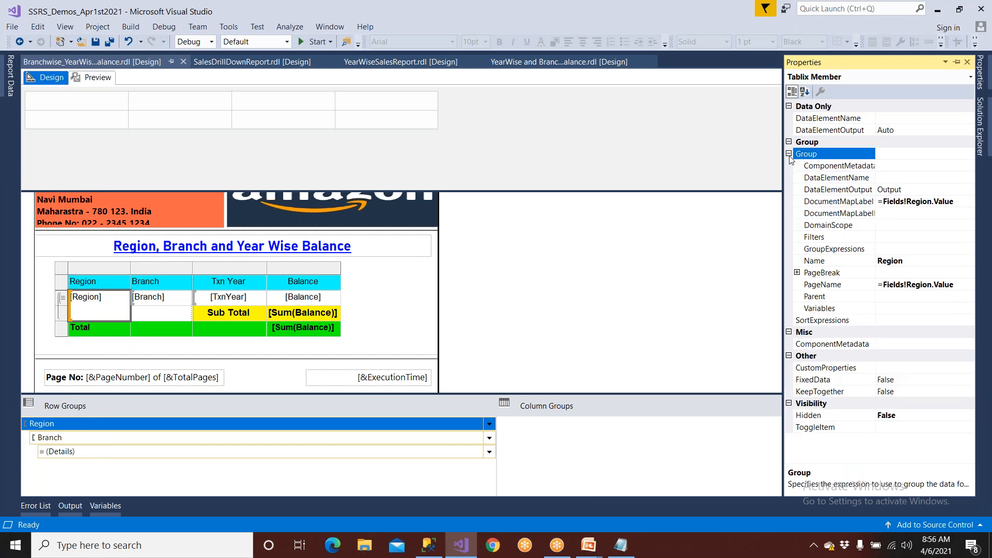
click(829, 286)
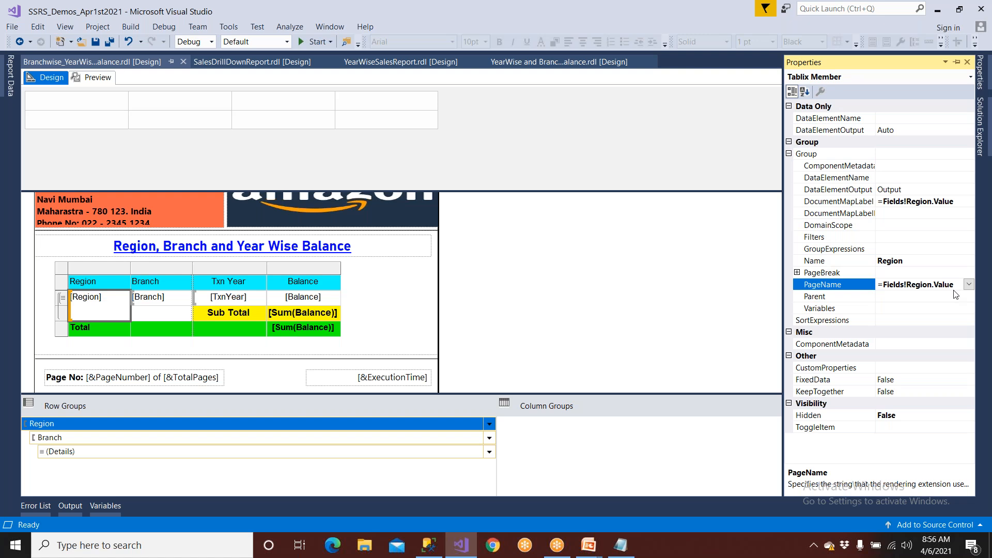
Preview the WEST region through the document map, and back in the design point out the Sub Total and Total rows.
click(109, 80)
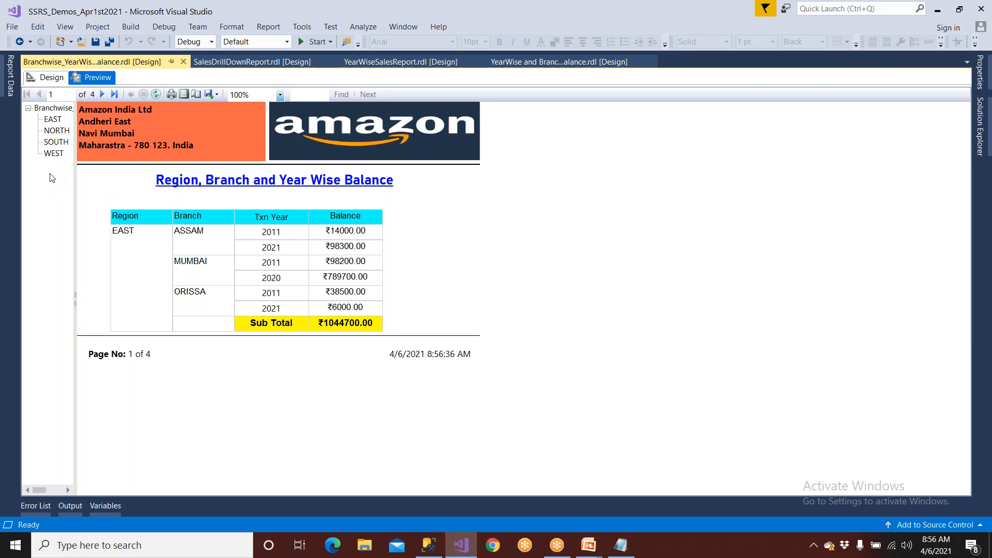
click(53, 154)
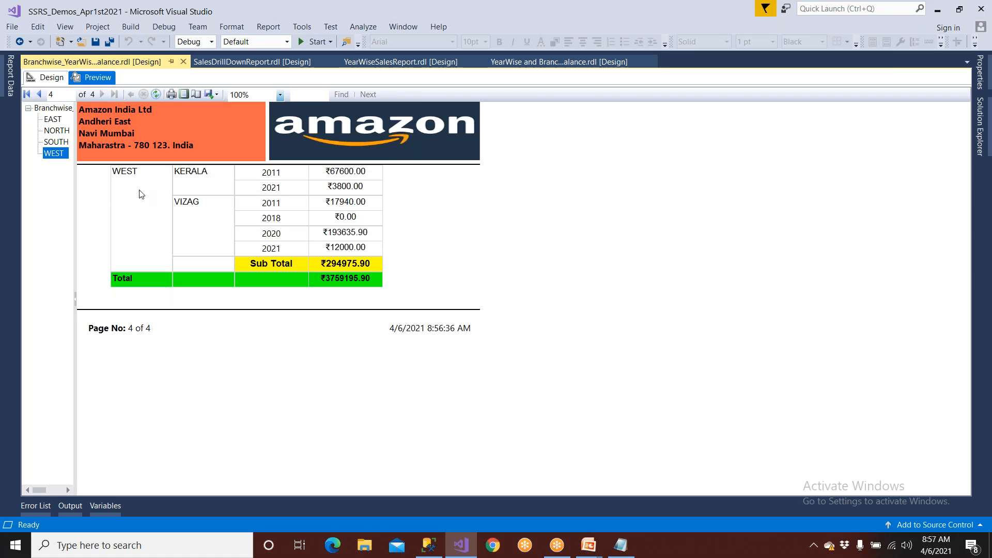
click(48, 77)
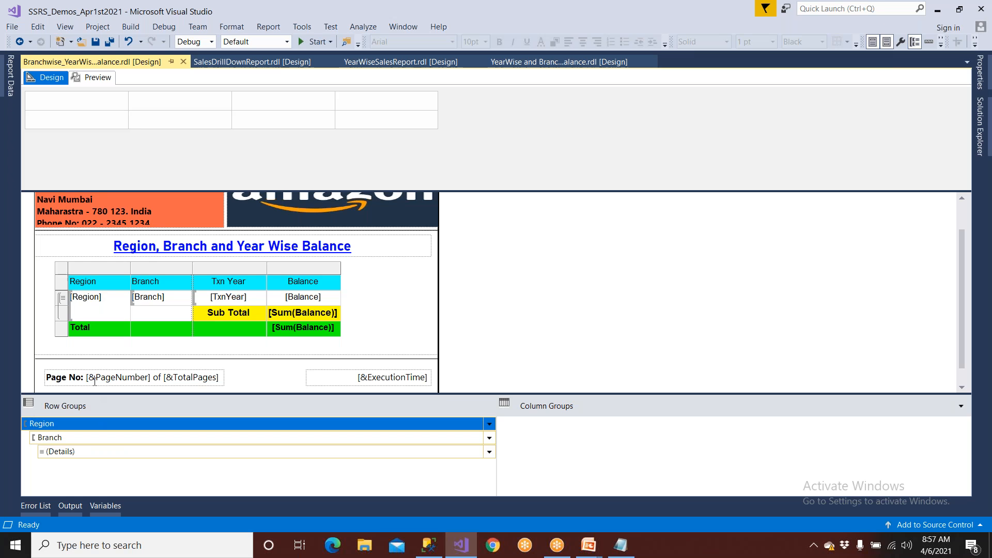
click(67, 313)
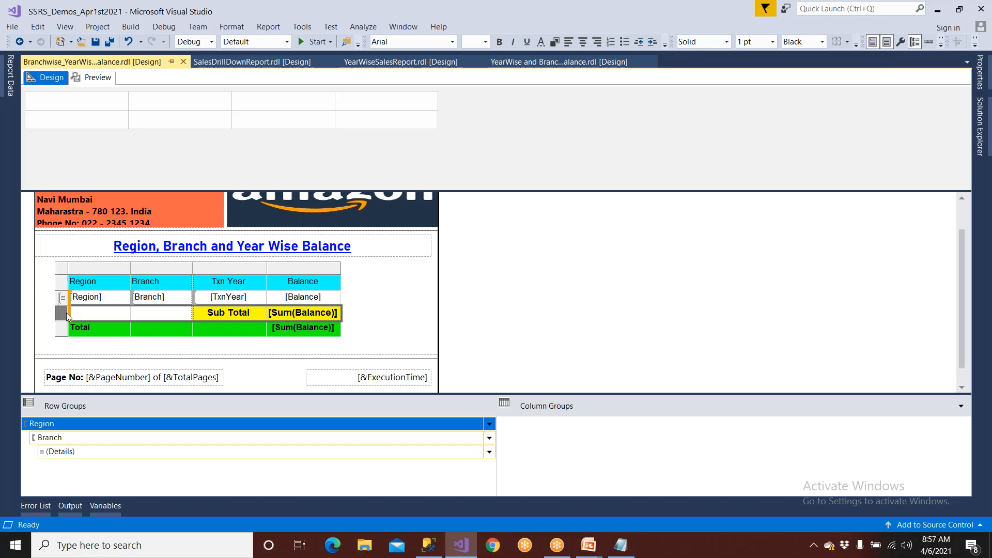
click(61, 329)
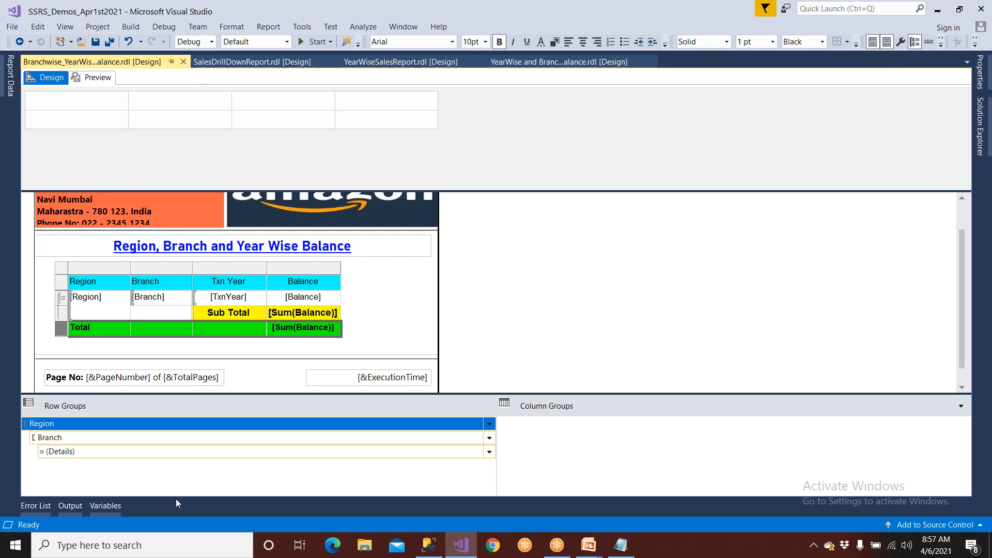
Switch to the running PowerPoint slide show and advance two slides.
mouse_move(595, 551)
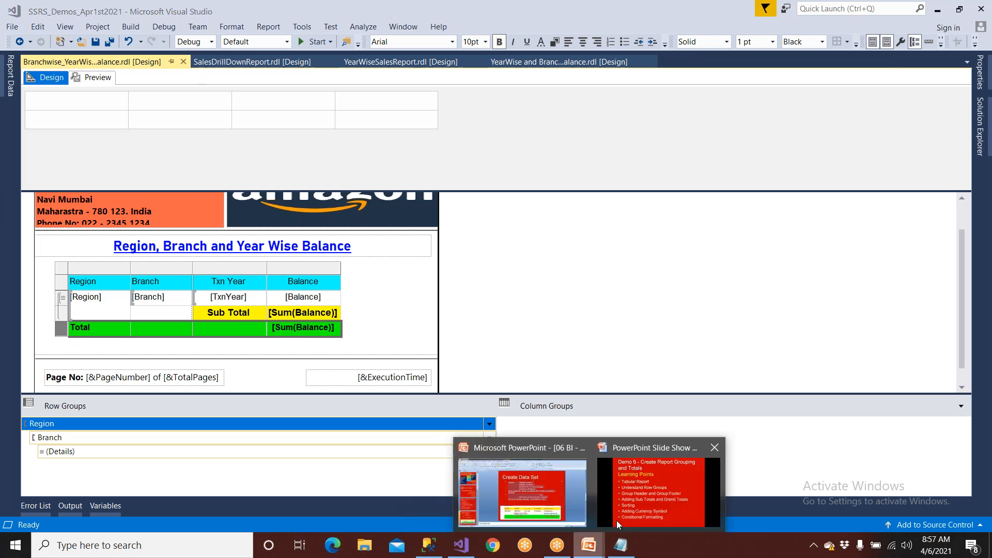
click(628, 509)
key(Right)
key(Right)
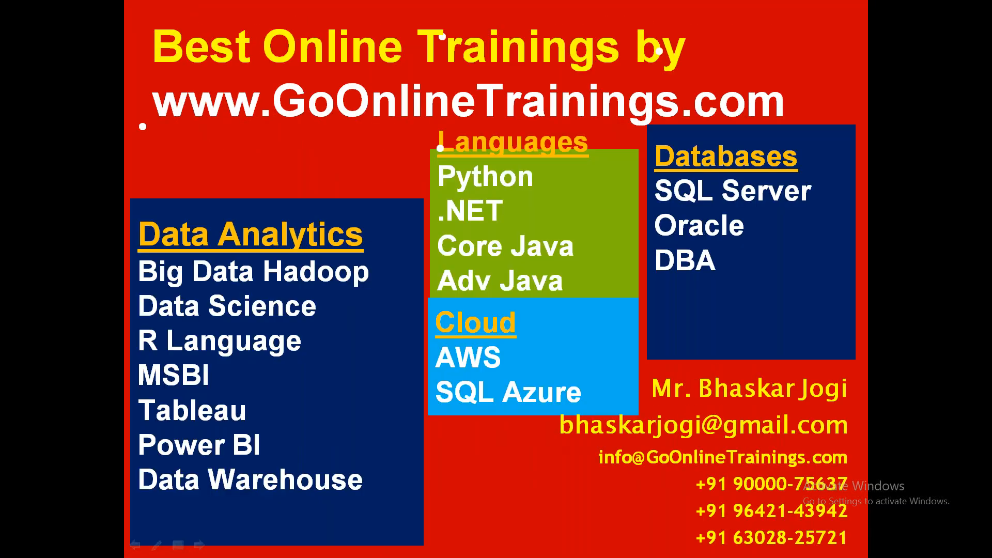